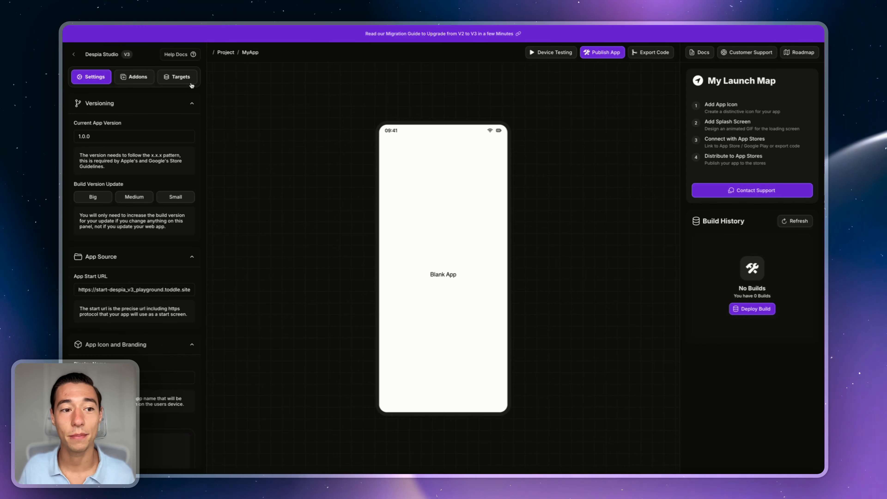
# Step: Switch on the Smart Widget and AppClip dependencies in Targets, checking each target's editor
pyautogui.click(182, 78)
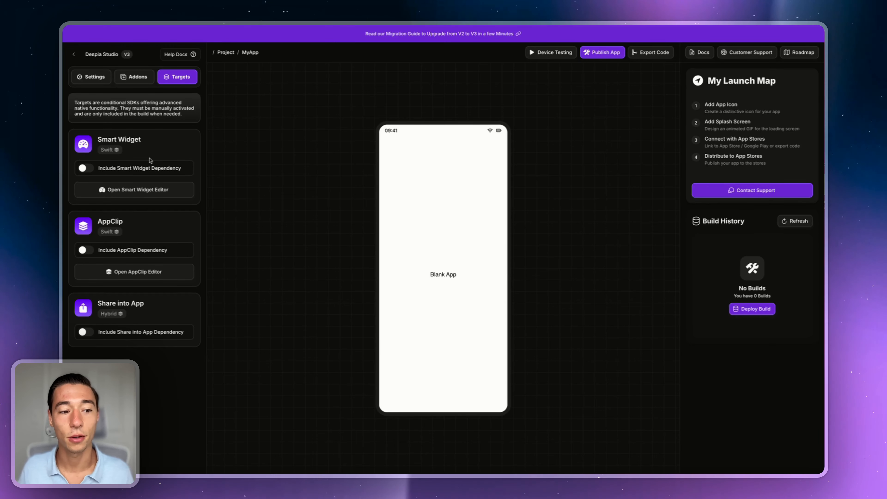
pyautogui.click(83, 169)
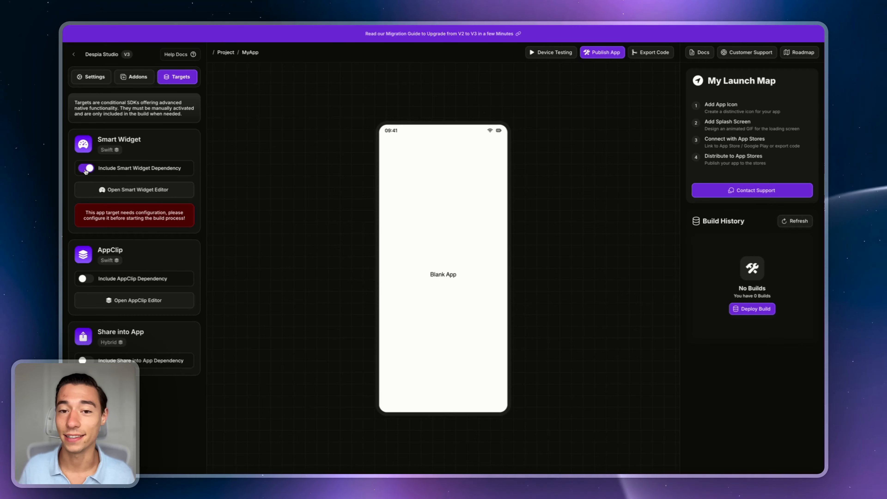
pyautogui.click(103, 191)
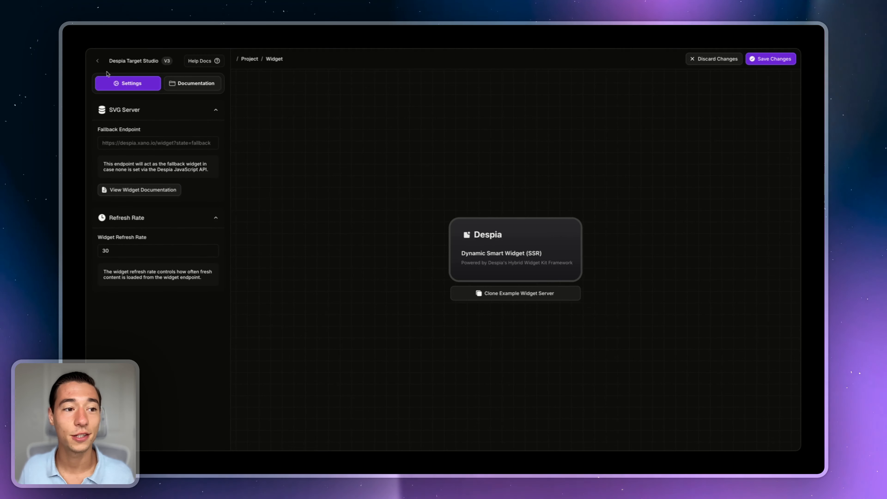
pyautogui.click(97, 62)
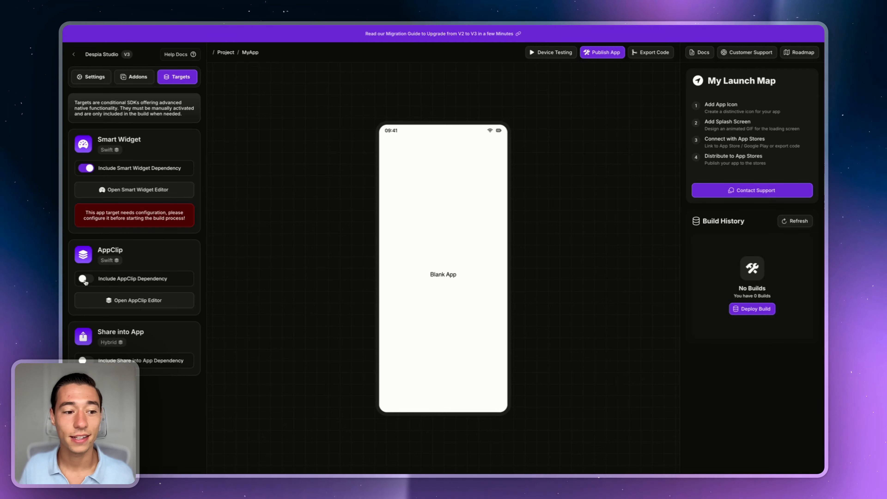
pyautogui.click(104, 305)
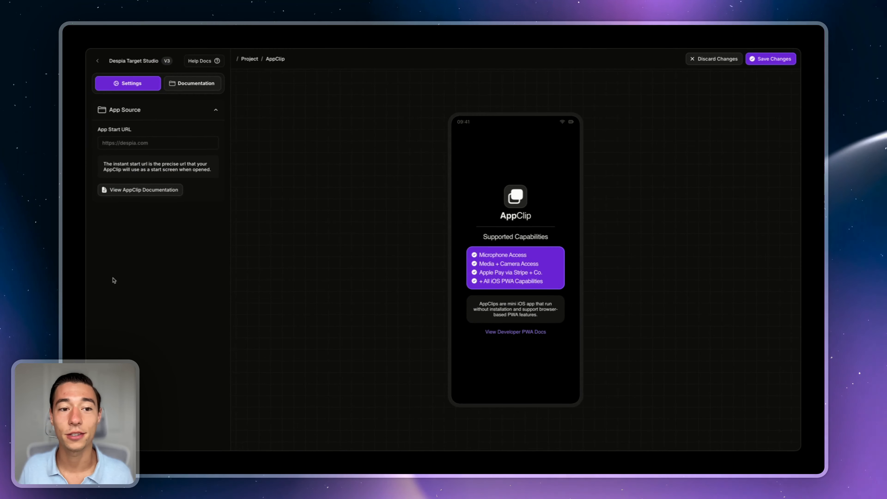
pyautogui.click(98, 62)
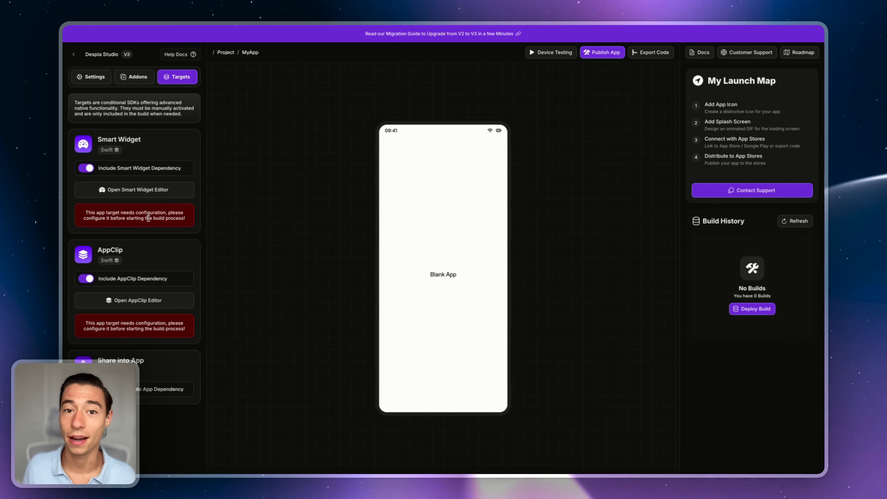
# Step: Review the iOS bundle IDs in the one-click deployment settings, starting with com.despia.myapp
pyautogui.click(594, 55)
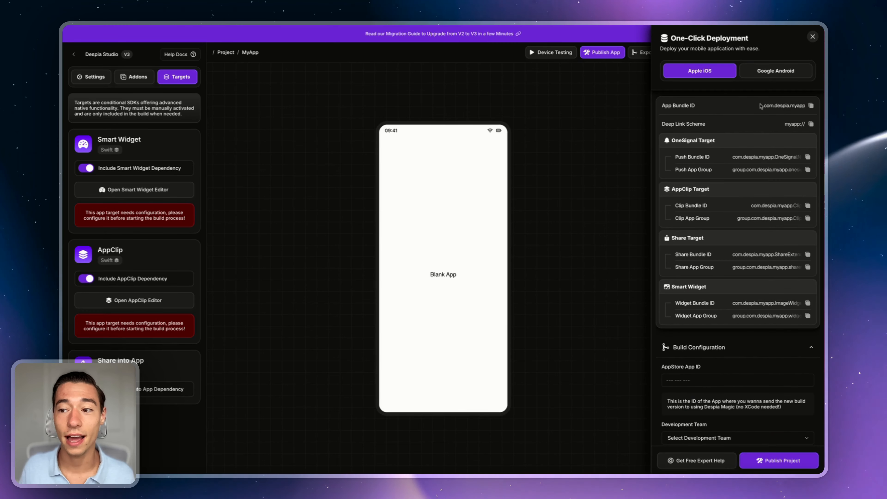
pyautogui.moveTo(764, 105); pyautogui.dragTo(805, 111)
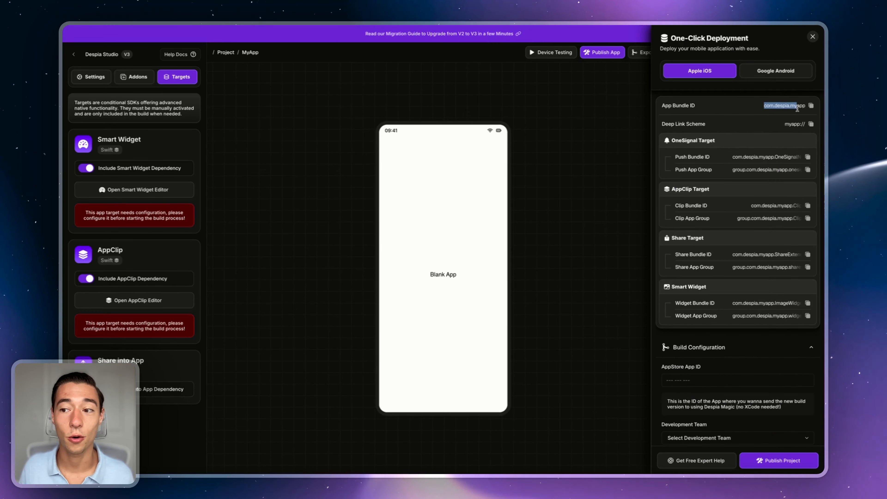
pyautogui.click(781, 122)
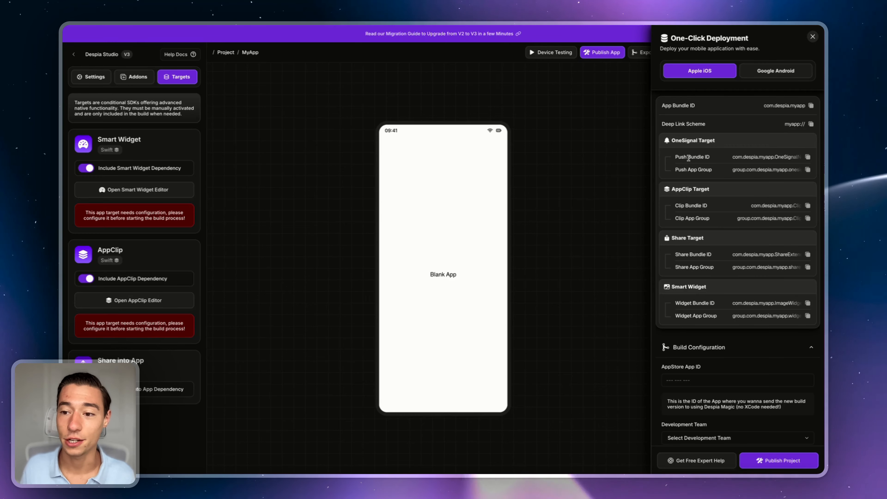
pyautogui.moveTo(675, 157); pyautogui.dragTo(715, 161)
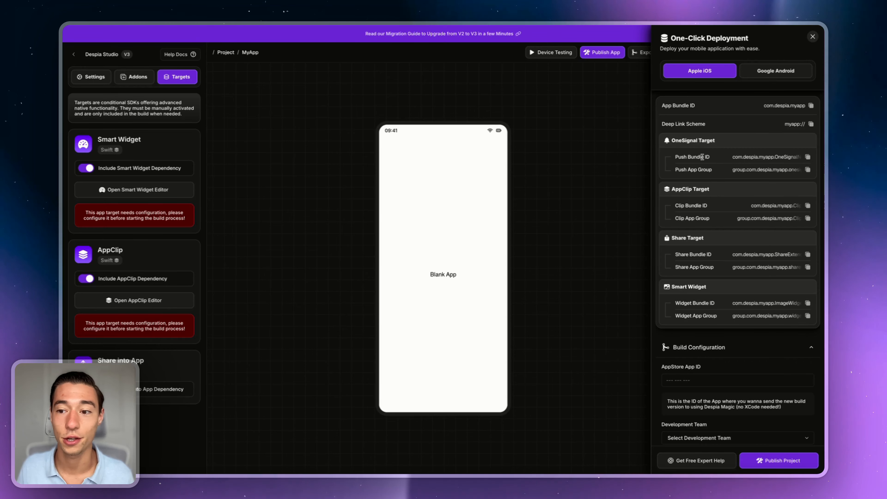
pyautogui.moveTo(697, 162); pyautogui.dragTo(716, 316)
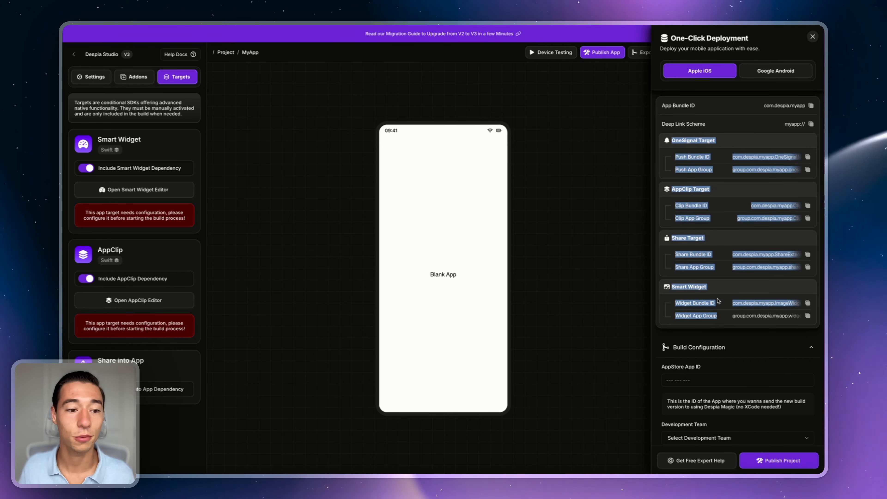
# Step: Switch off the Smart Widget, AppClip and Share into App dependencies and close the panel
pyautogui.click(83, 168)
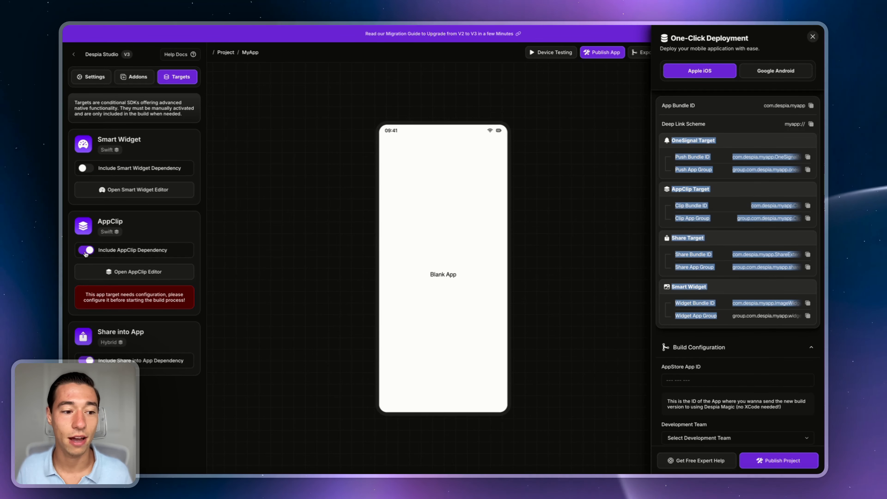
pyautogui.click(86, 332)
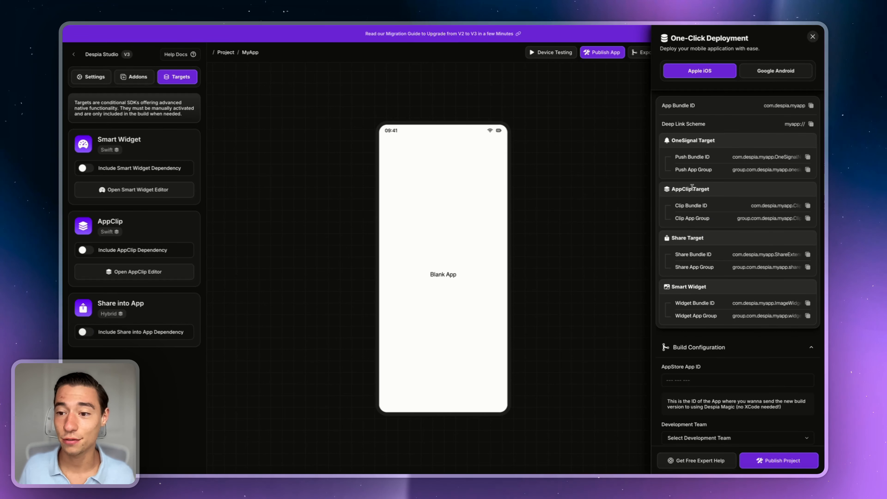
pyautogui.click(86, 168)
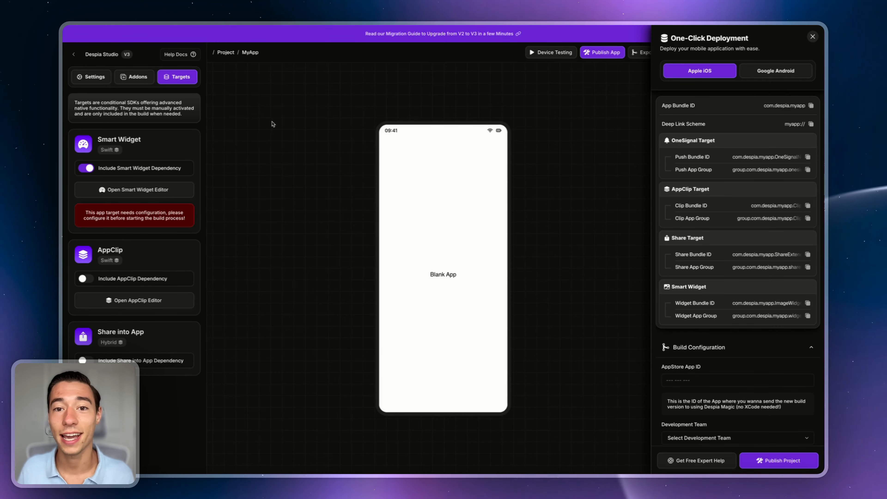
pyautogui.click(86, 168)
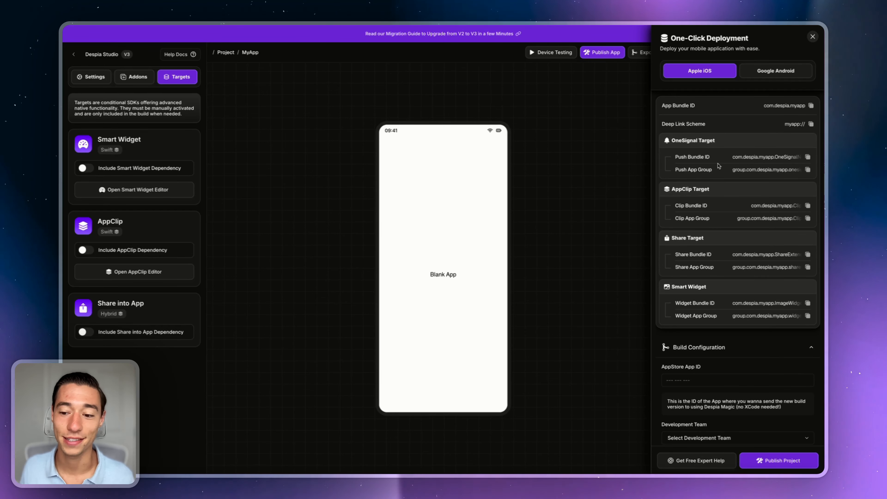
pyautogui.click(812, 37)
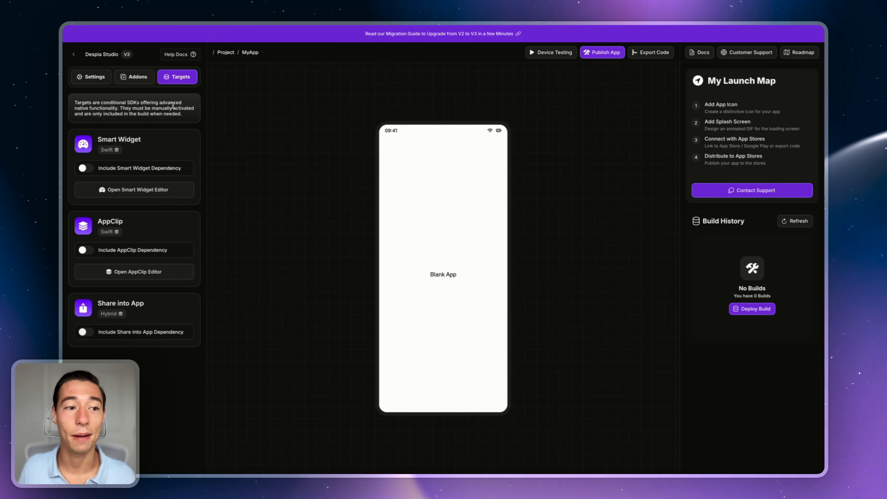
# Step: Upload the PNG app icon under iOS Icon in the project settings
pyautogui.click(100, 80)
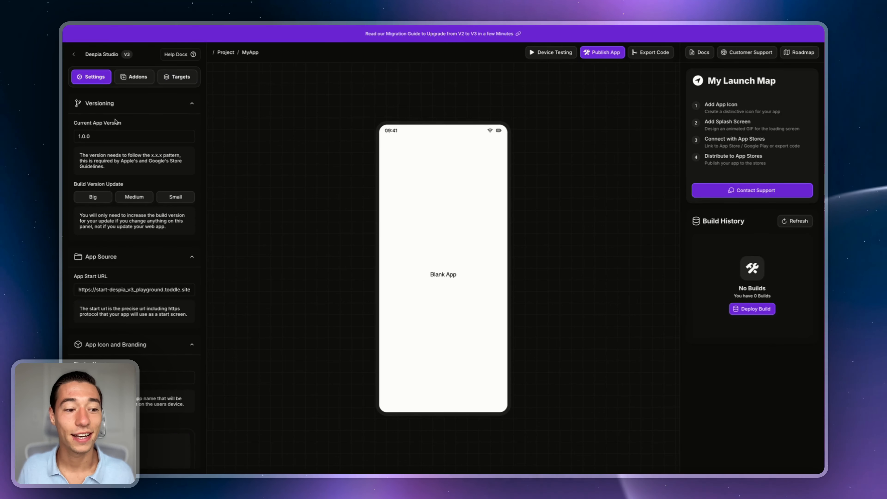
pyautogui.scroll(-2, 141, 220)
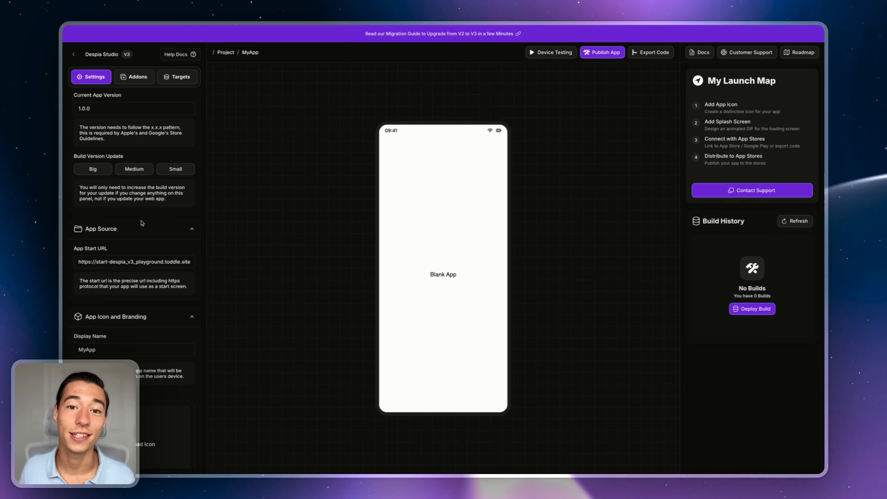
pyautogui.scroll(-5, 142, 227)
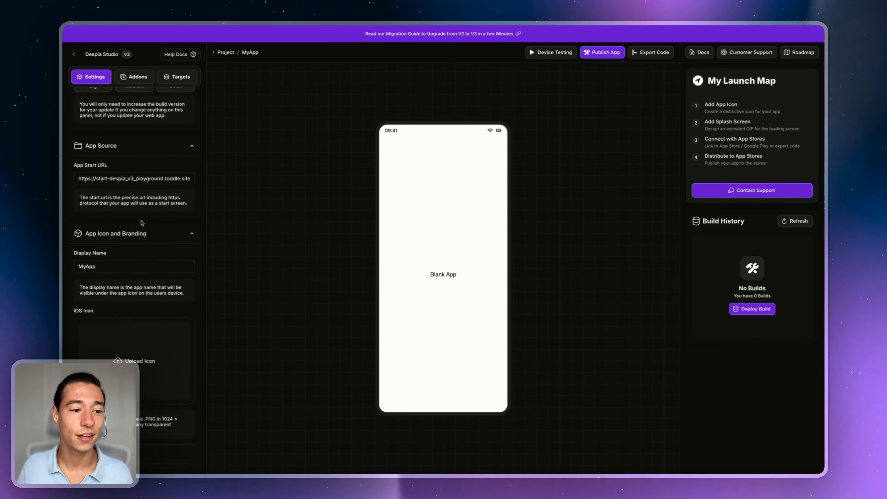
pyautogui.scroll(-2, 141, 234)
pyautogui.click(119, 255)
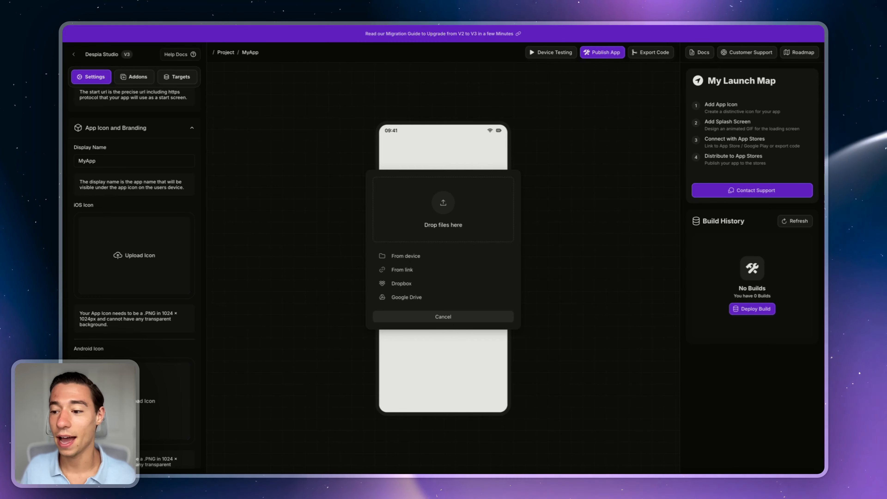
pyautogui.moveTo(536, 217); pyautogui.dragTo(444, 227)
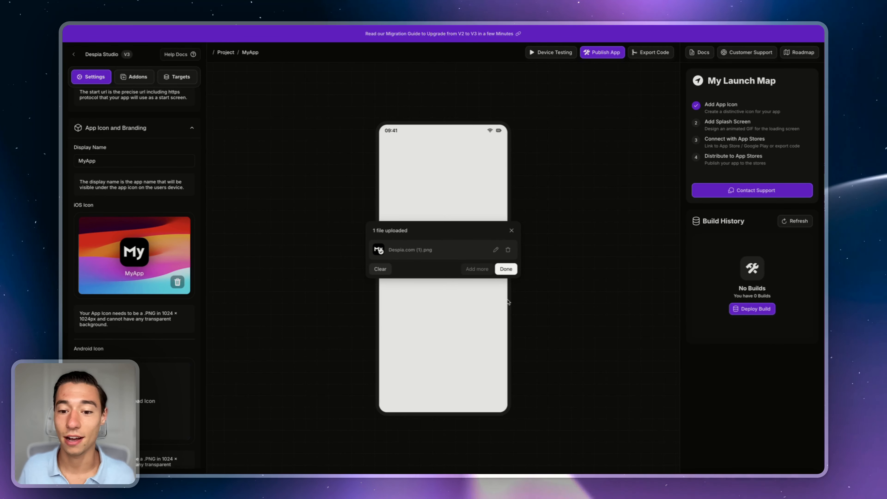
pyautogui.click(506, 269)
# Step: Upload the animated splash screen GIF under Splash Screen Layout
pyautogui.scroll(-10, 102, 248)
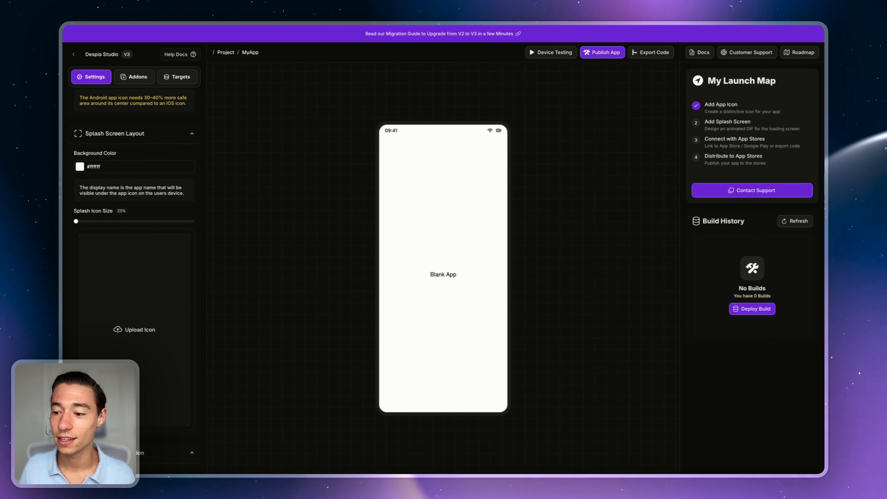
pyautogui.click(143, 326)
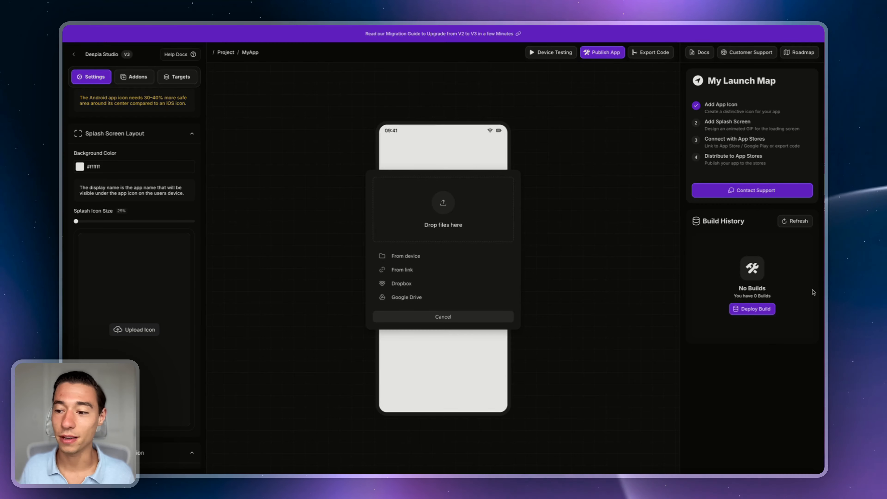
pyautogui.moveTo(601, 248); pyautogui.dragTo(472, 216)
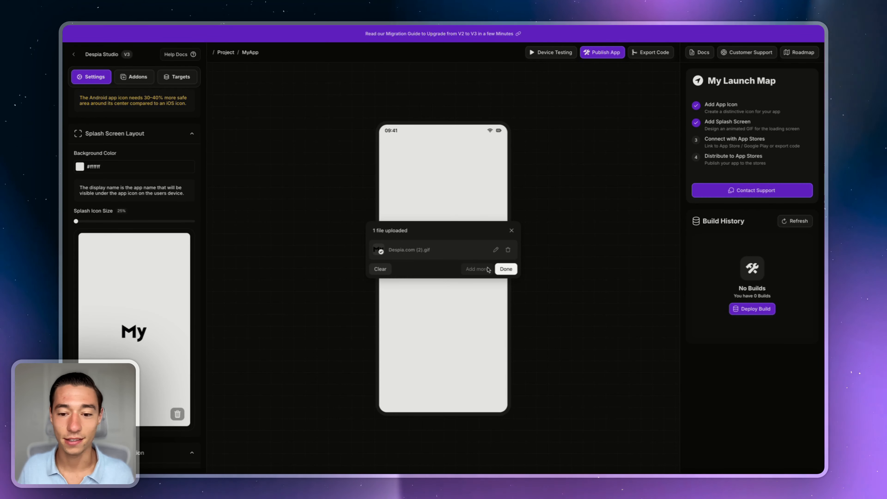
pyautogui.click(505, 269)
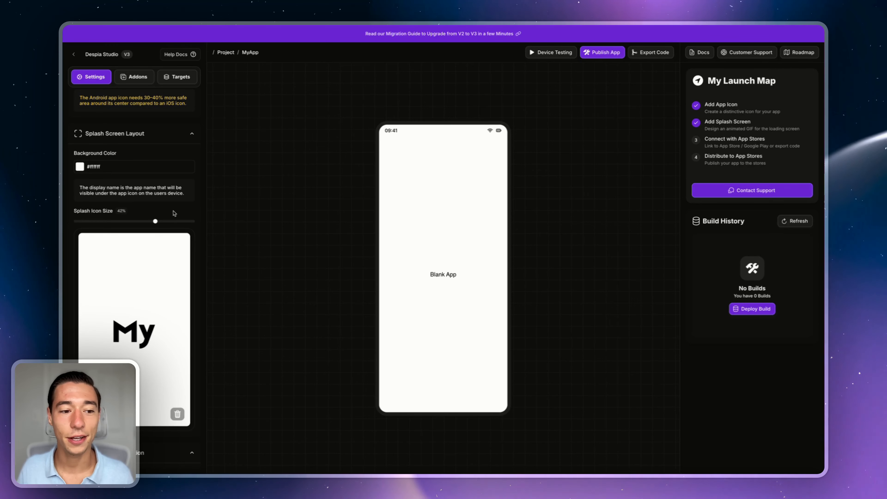
# Step: Set the dark-mode background colour to white (#ffffff)
pyautogui.scroll(-3, 174, 214)
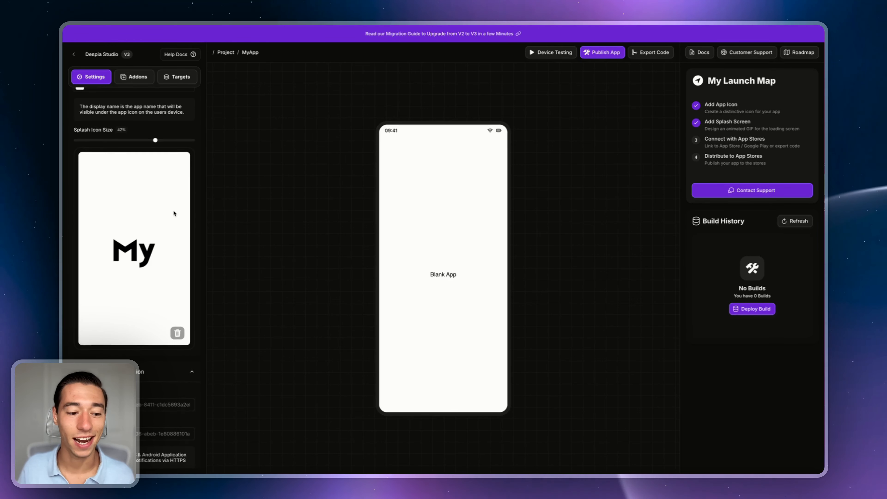
pyautogui.scroll(-5, 172, 210)
pyautogui.scroll(-10, 143, 261)
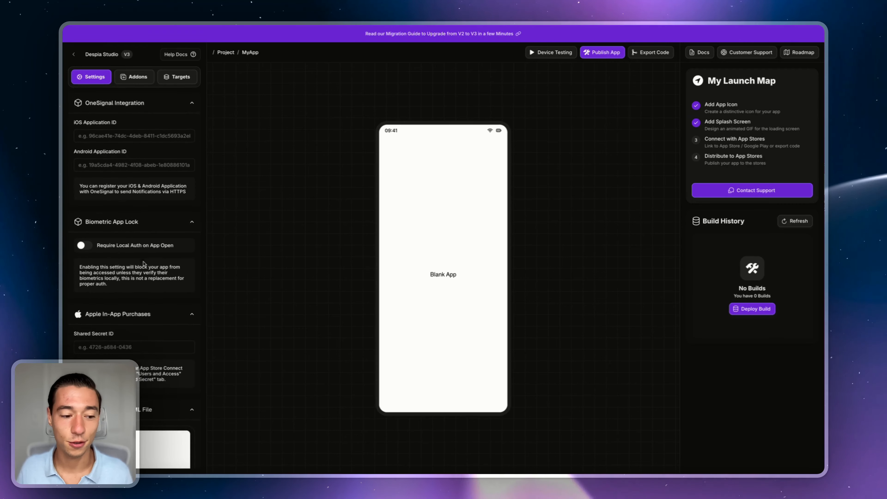
pyautogui.scroll(-11, 143, 261)
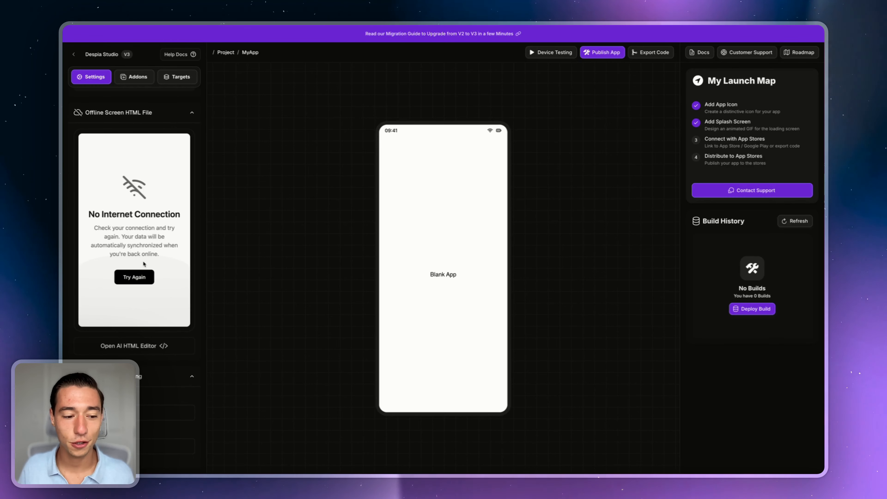
pyautogui.scroll(-5, 144, 263)
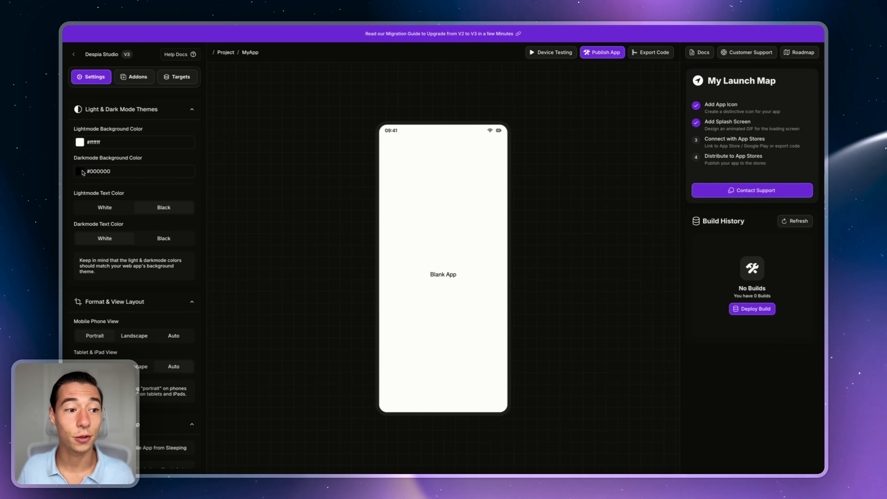
pyautogui.click(83, 172)
pyautogui.click(83, 181)
pyautogui.click(76, 177)
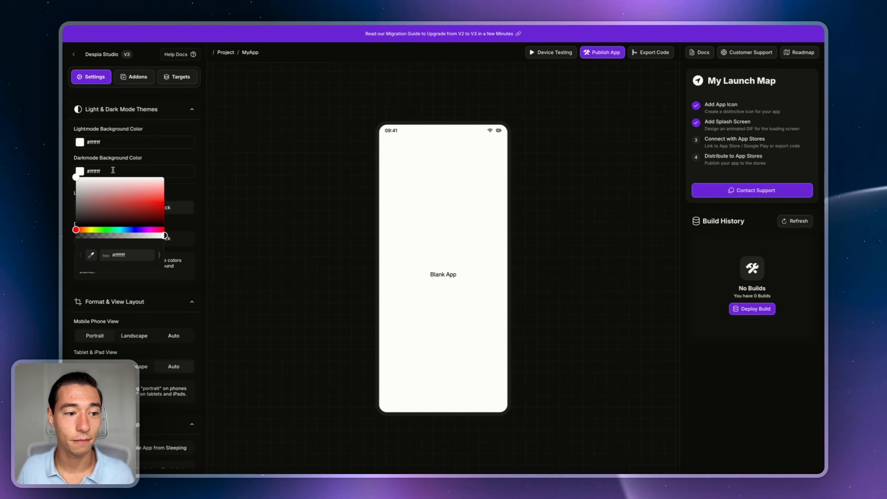
pyautogui.click(246, 204)
# Step: Set the dark-mode text colour to black
pyautogui.click(164, 239)
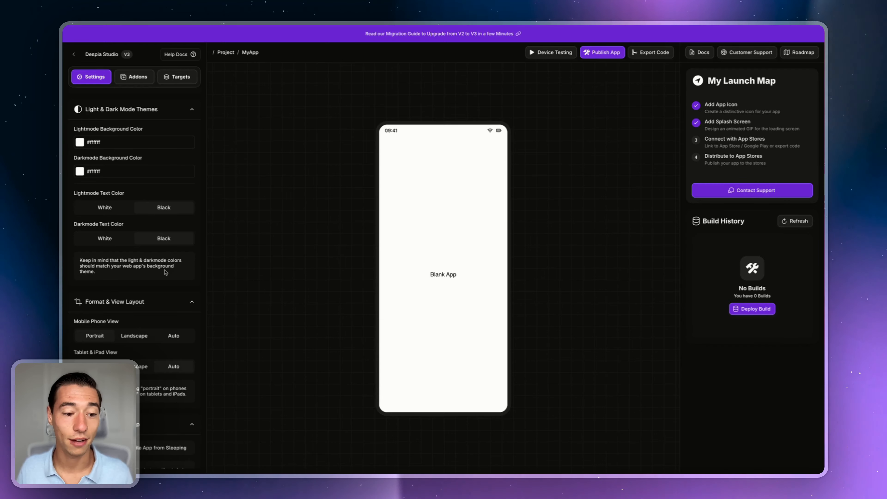
pyautogui.scroll(-6, 165, 272)
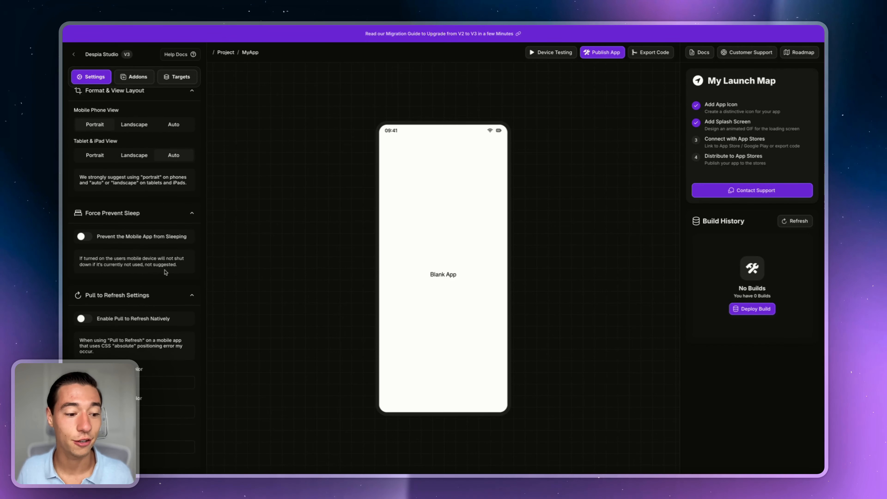
pyautogui.scroll(-3, 166, 272)
pyautogui.scroll(-8, 148, 330)
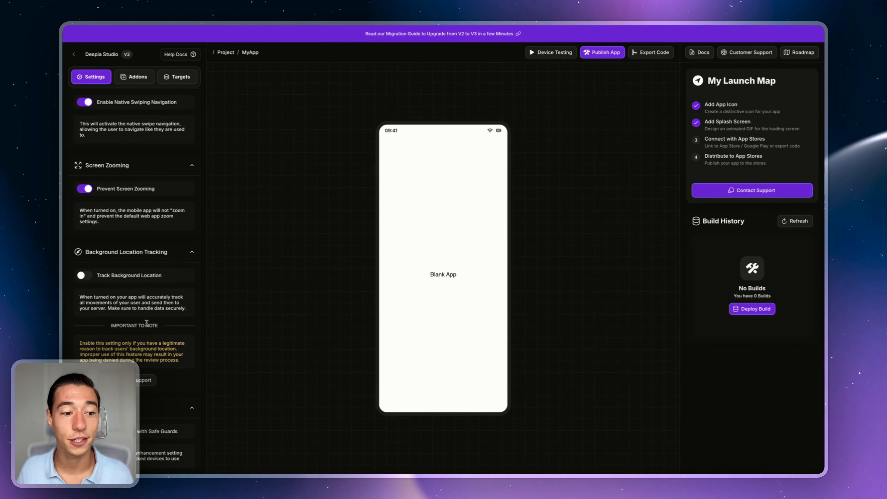
pyautogui.scroll(5, 148, 329)
pyautogui.scroll(-5, 146, 327)
pyautogui.scroll(12, 147, 326)
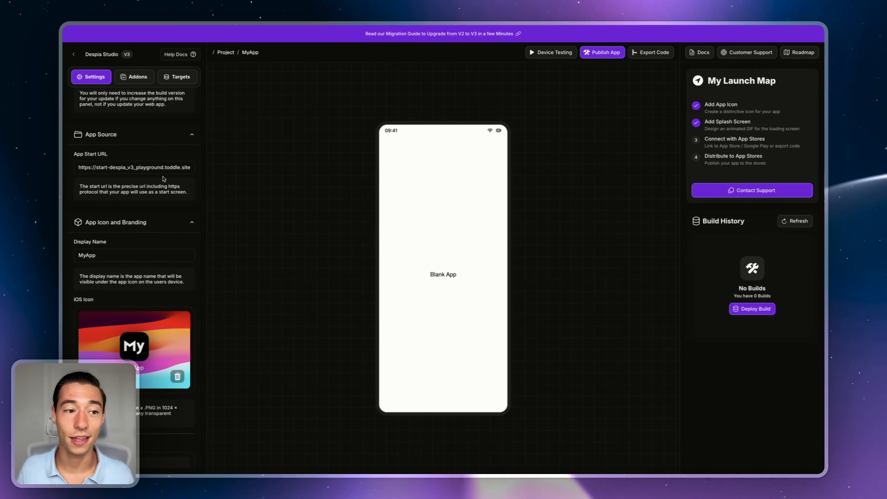
pyautogui.scroll(4, 172, 173)
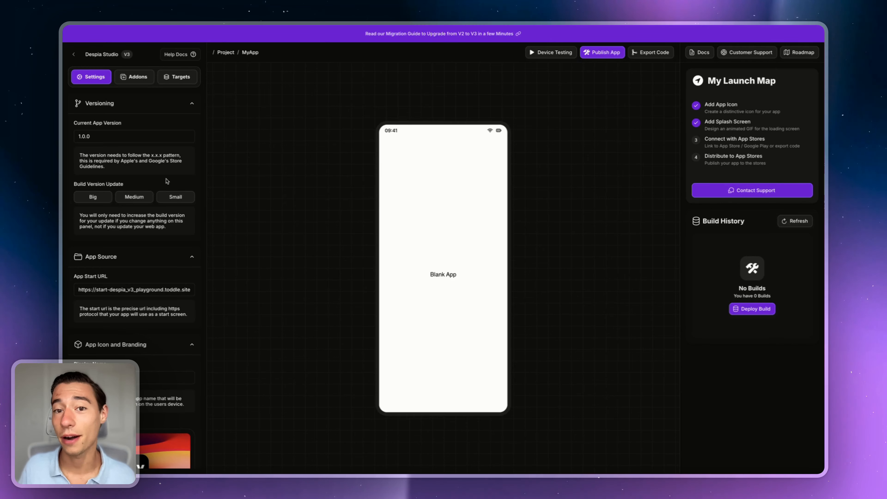
# Step: Open the one-click deployment settings and leave Development Team at Select Development Team
pyautogui.click(597, 54)
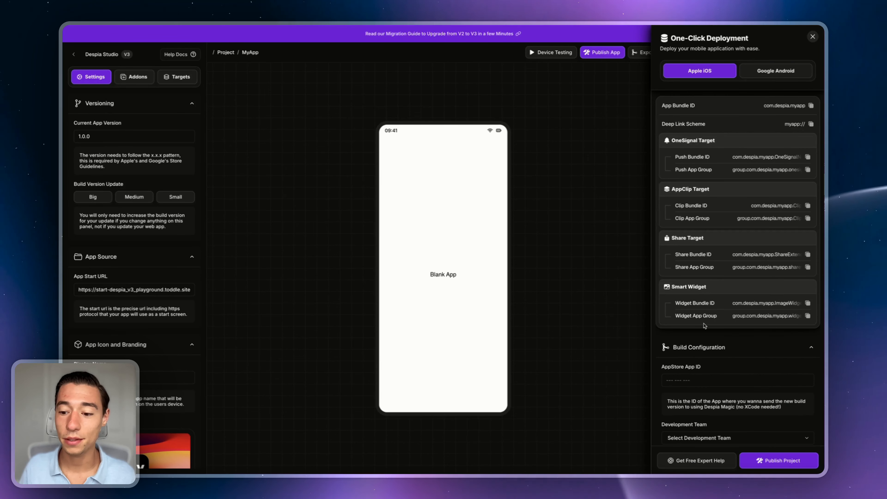
pyautogui.scroll(-2, 704, 326)
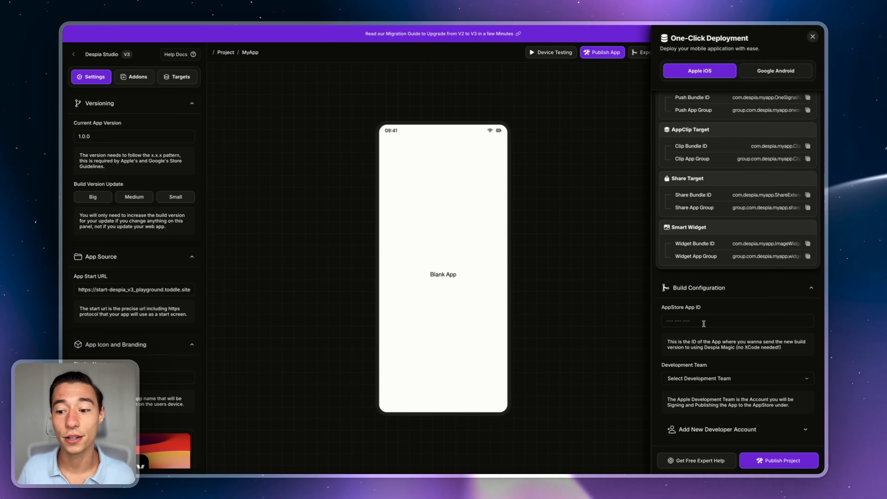
pyautogui.click(695, 379)
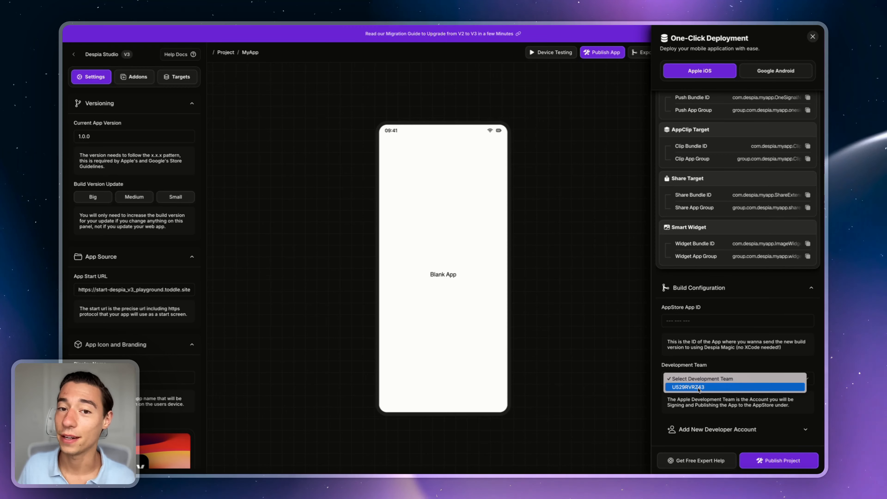
pyautogui.click(715, 357)
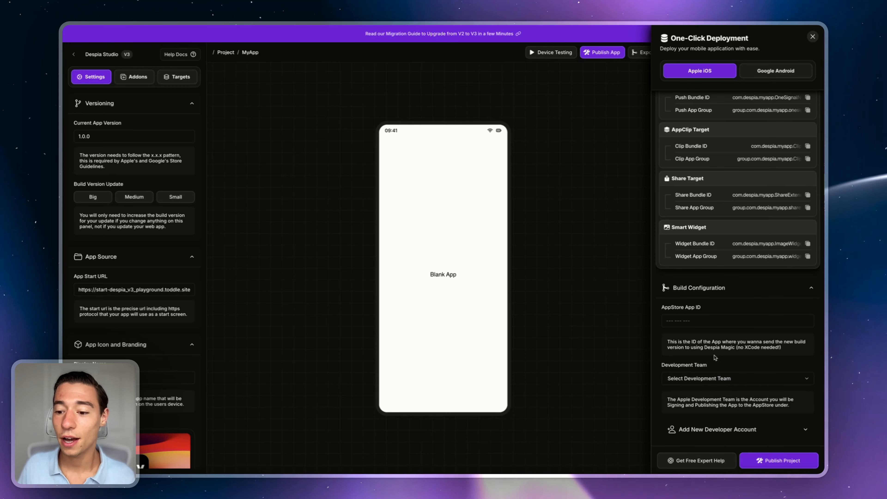
pyautogui.click(708, 382)
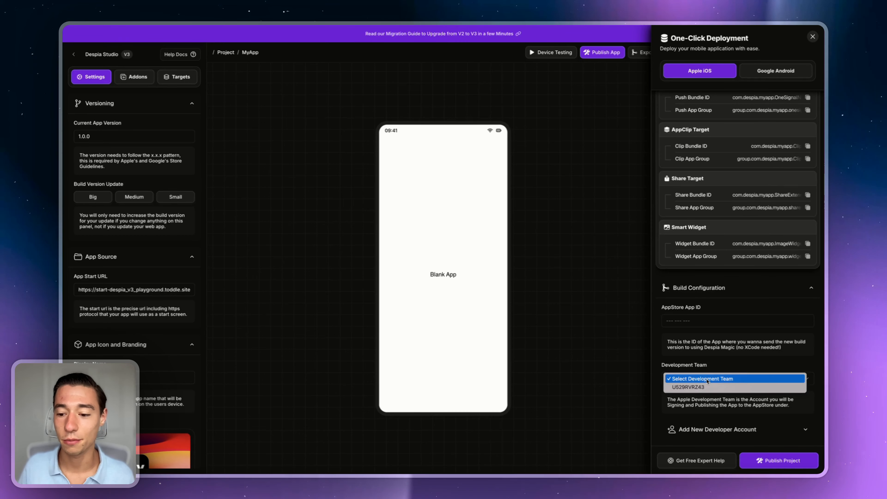
pyautogui.click(695, 387)
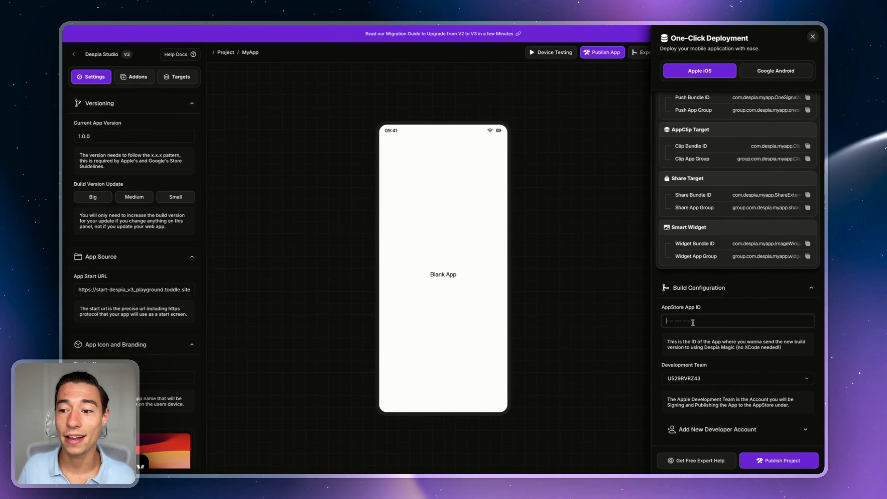
pyautogui.click(699, 380)
pyautogui.click(695, 369)
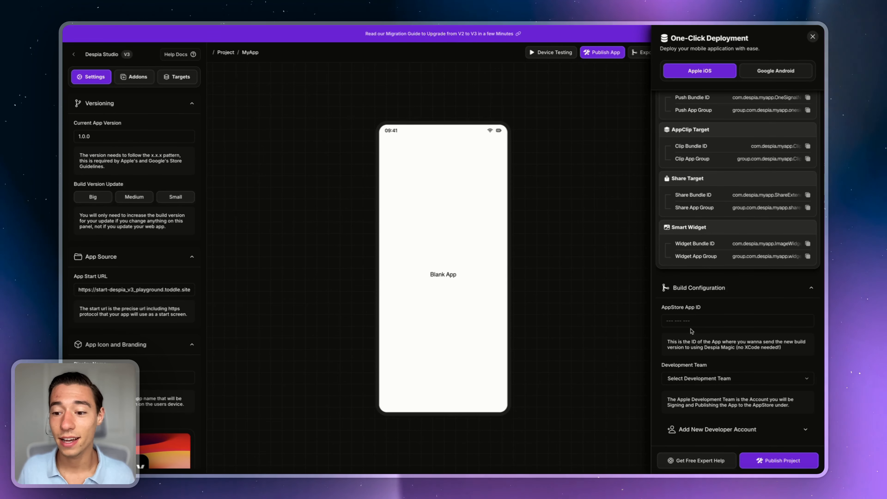
pyautogui.scroll(2, 762, 206)
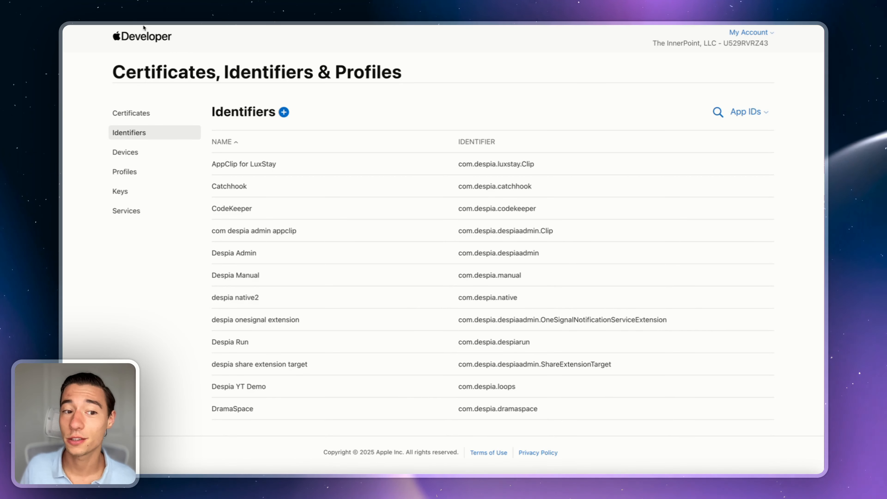
# Step: Start a new identifier registration, choosing App IDs and the App type
pyautogui.click(284, 113)
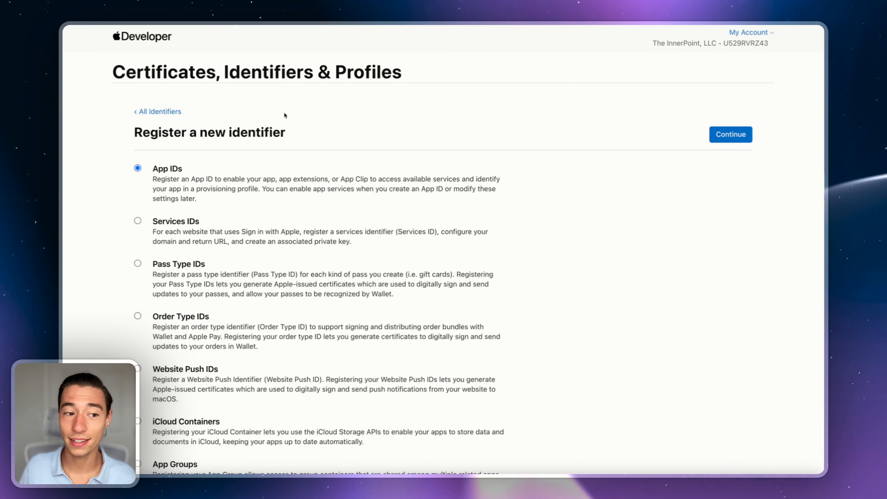
pyautogui.moveTo(154, 170); pyautogui.dragTo(181, 171)
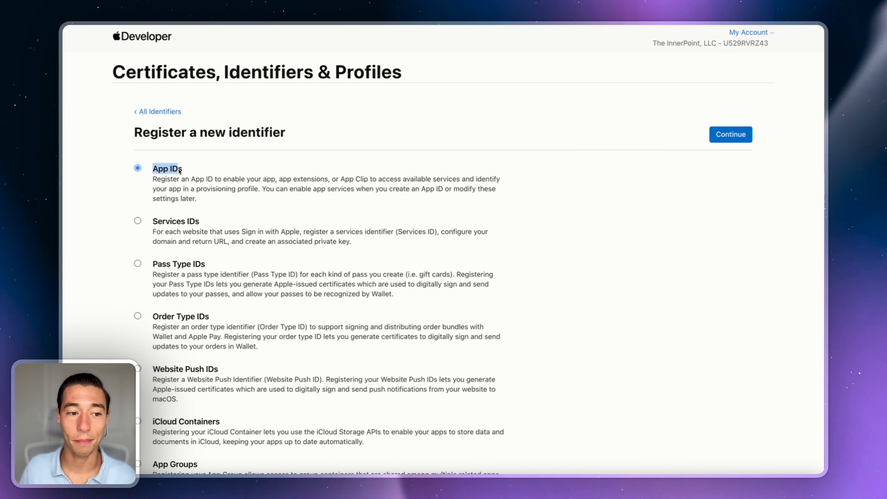
pyautogui.click(538, 194)
pyautogui.click(732, 134)
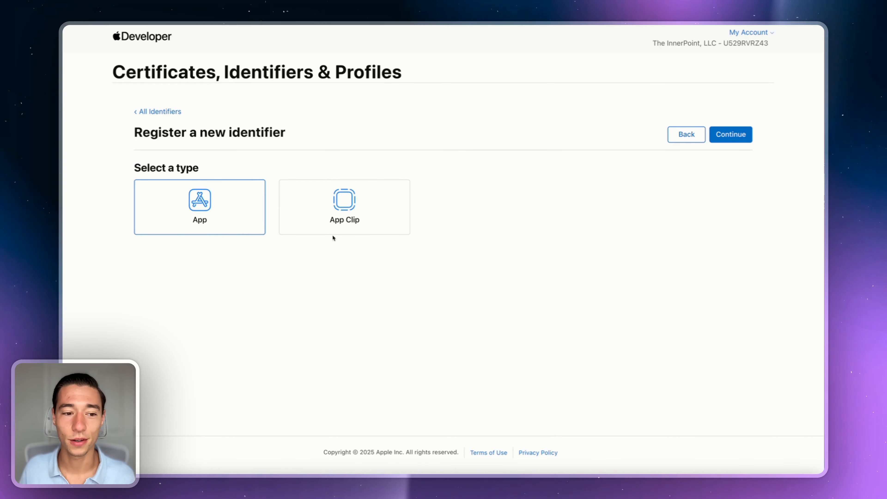
pyautogui.click(731, 134)
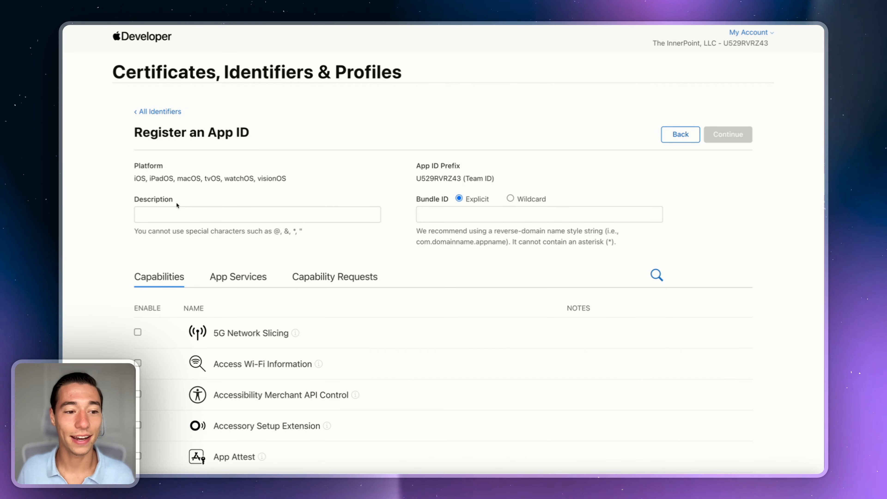
# Step: Enter 'MyApp - Core Bundle ID' as the App ID description
pyautogui.click(173, 213)
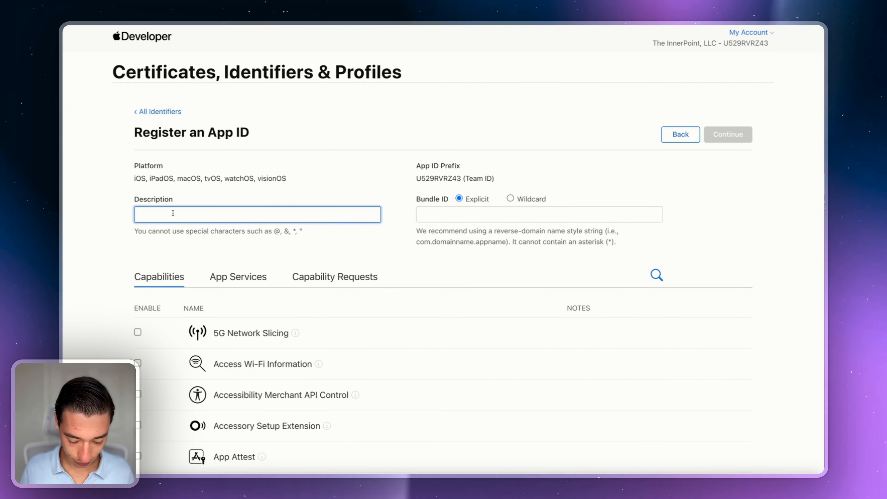
pyautogui.write('MyApp - Cor')
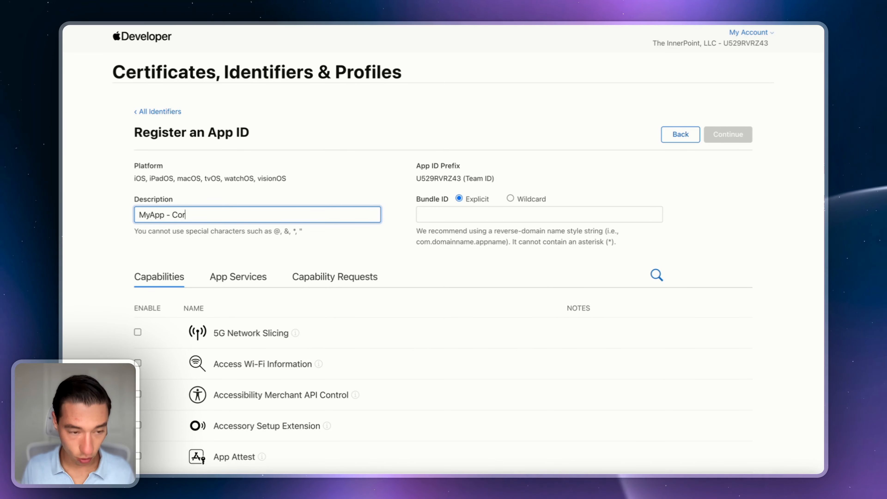
pyautogui.write('e Bundle ID')
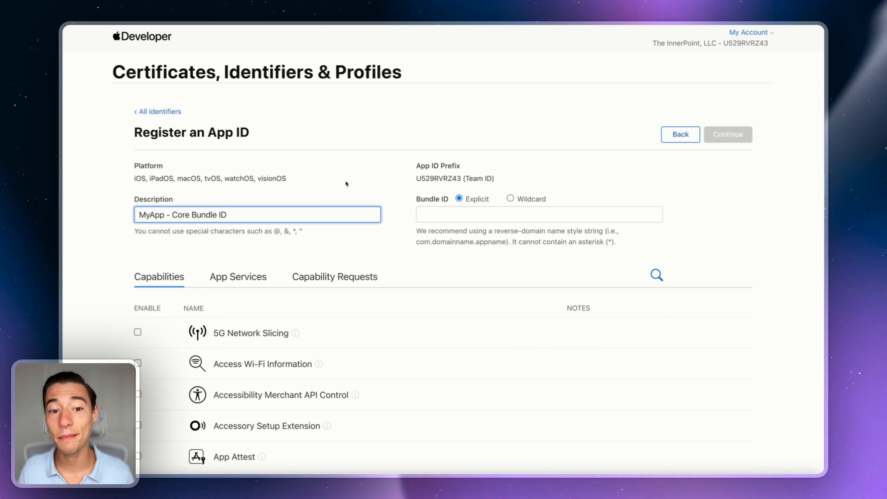
pyautogui.click(380, 175)
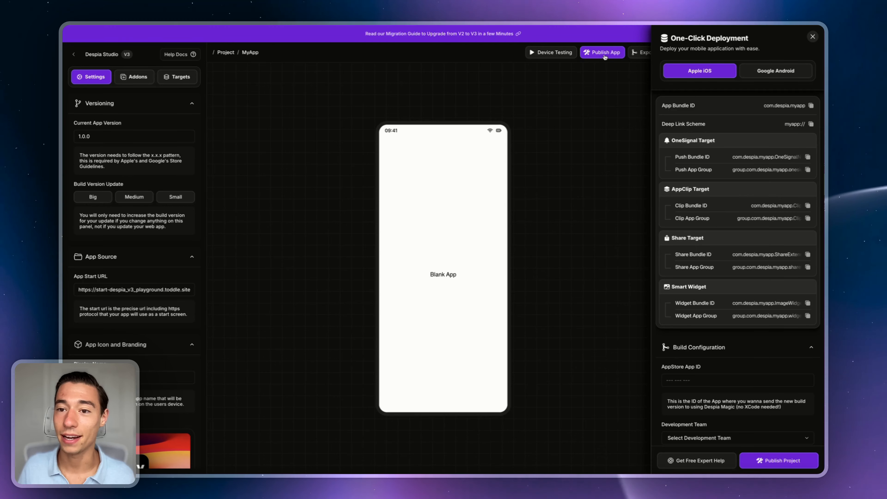
# Step: Close the One-Click Deployment panel and reopen it to revisit com.despia.myapp
pyautogui.click(813, 36)
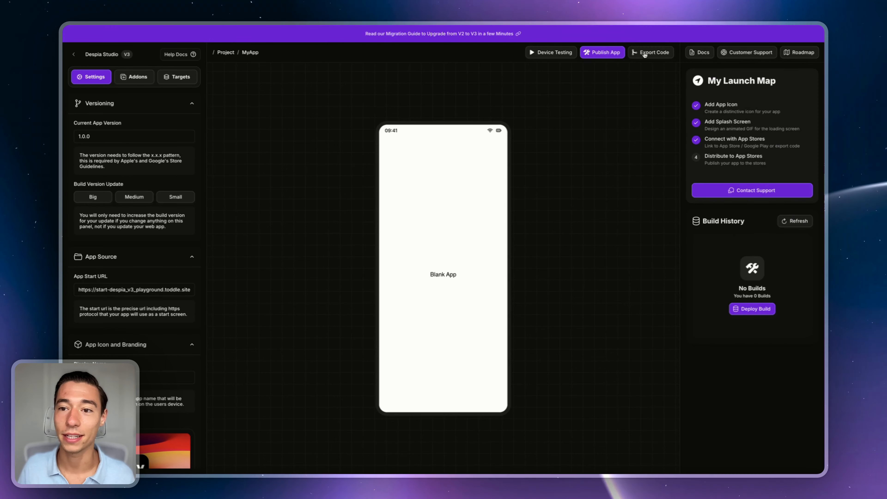
pyautogui.click(602, 52)
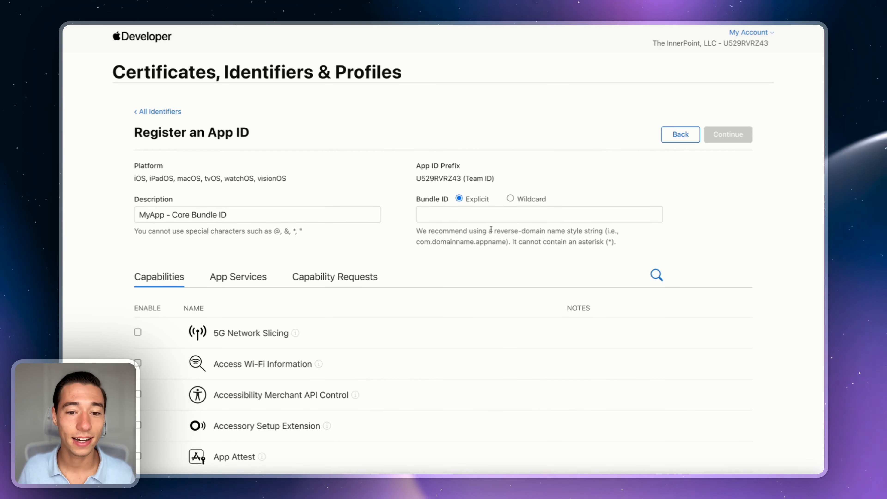
# Step: Paste com.despia.myapp into the App ID's explicit Bundle ID field
pyautogui.click(471, 215)
pyautogui.write('com.despia.myapp')
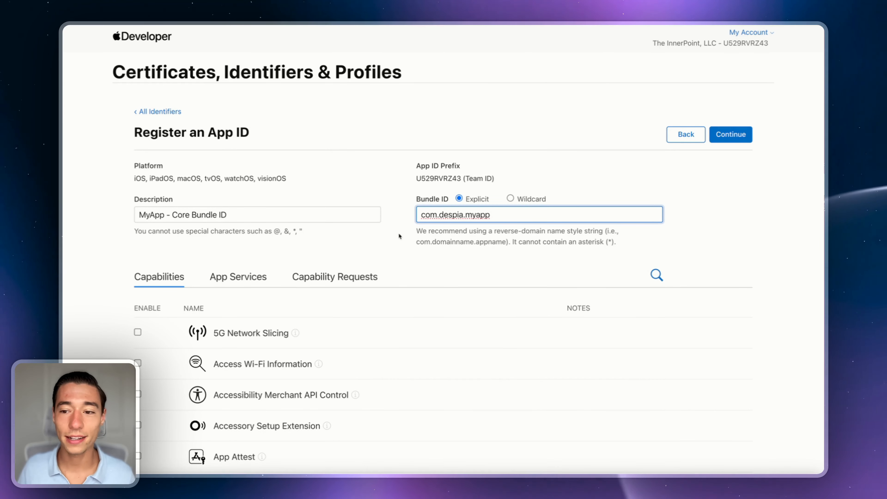
pyautogui.scroll(-3, 400, 252)
pyautogui.scroll(3, 488, 174)
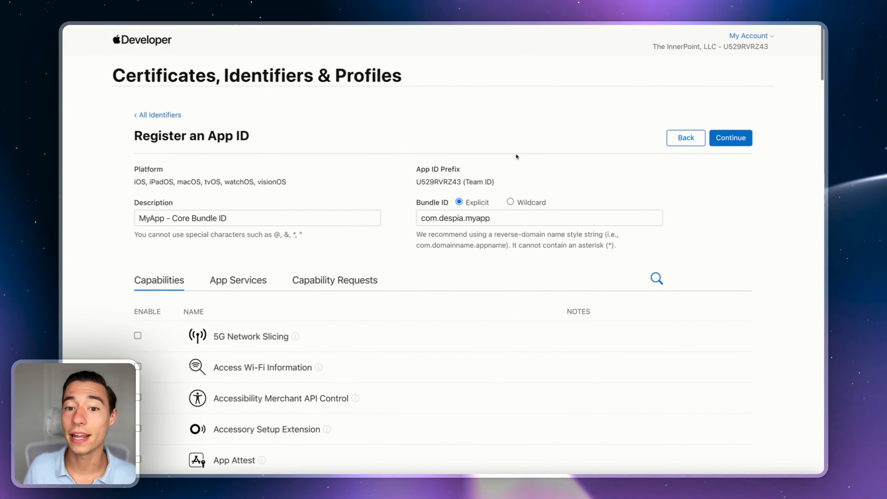
pyautogui.tripleClick(462, 217)
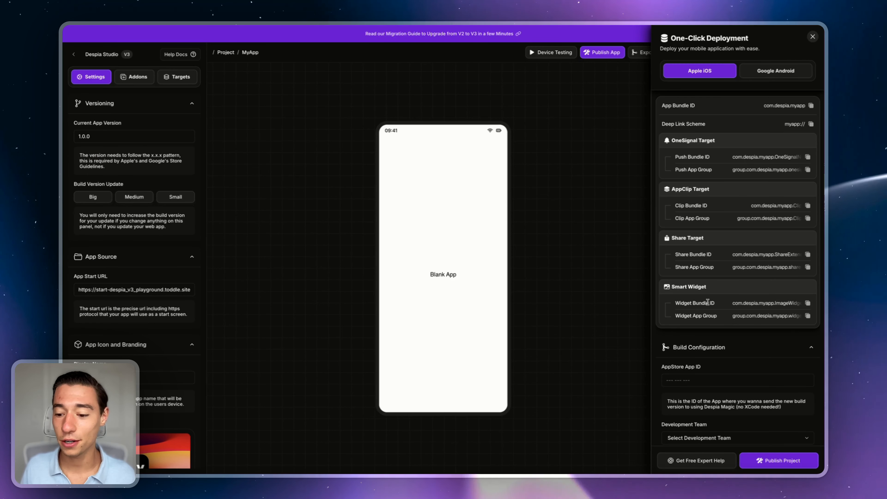
pyautogui.click(685, 461)
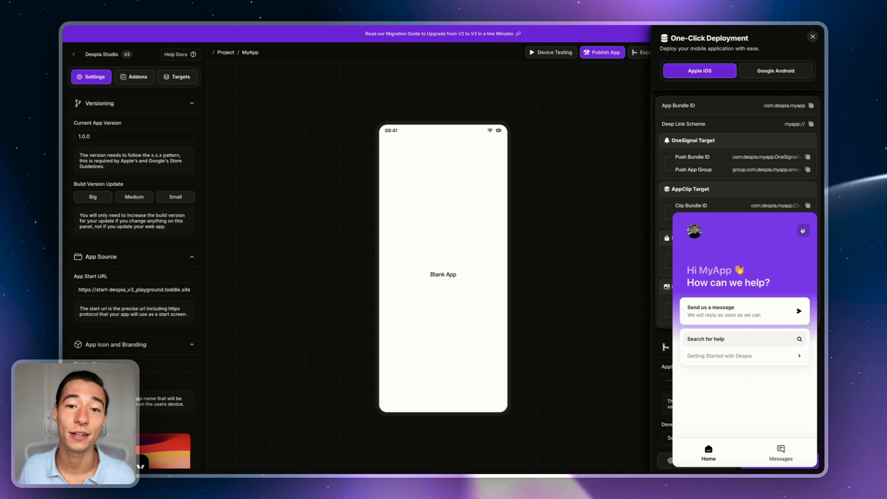
pyautogui.click(802, 230)
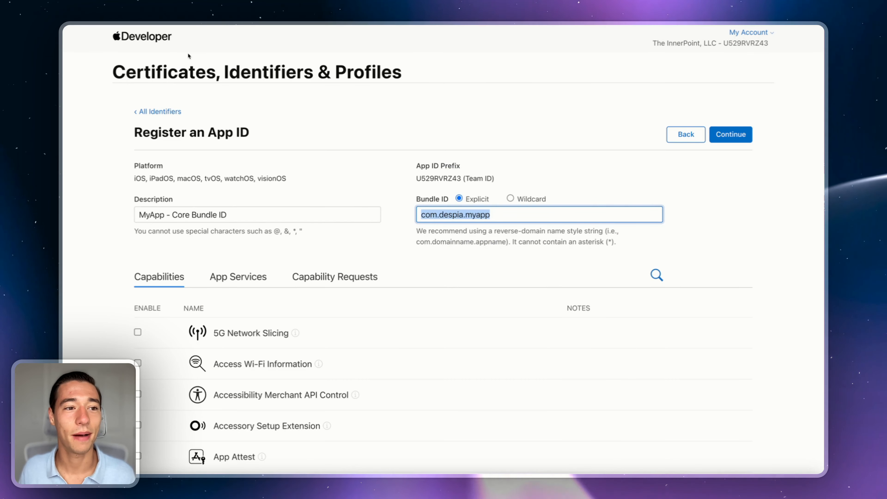
# Step: Enable the App Attest and Associated Domains capabilities for com.despia.myapp
pyautogui.click(285, 95)
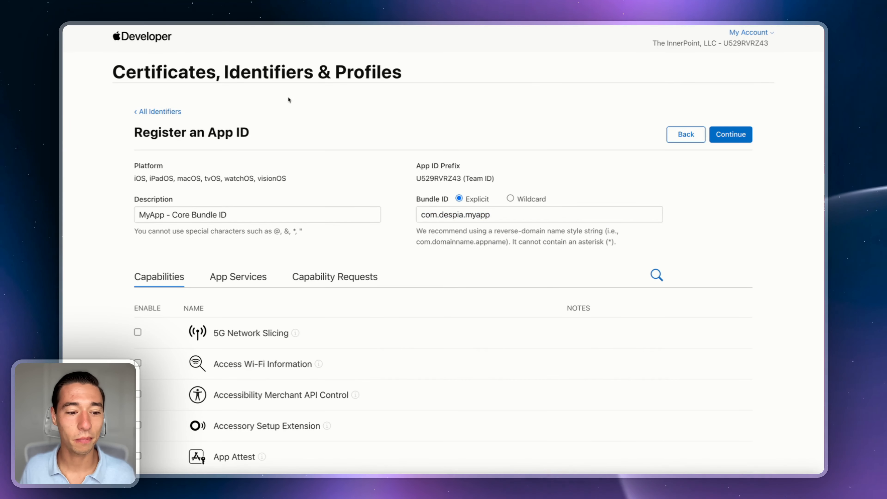
pyautogui.scroll(-5, 259, 258)
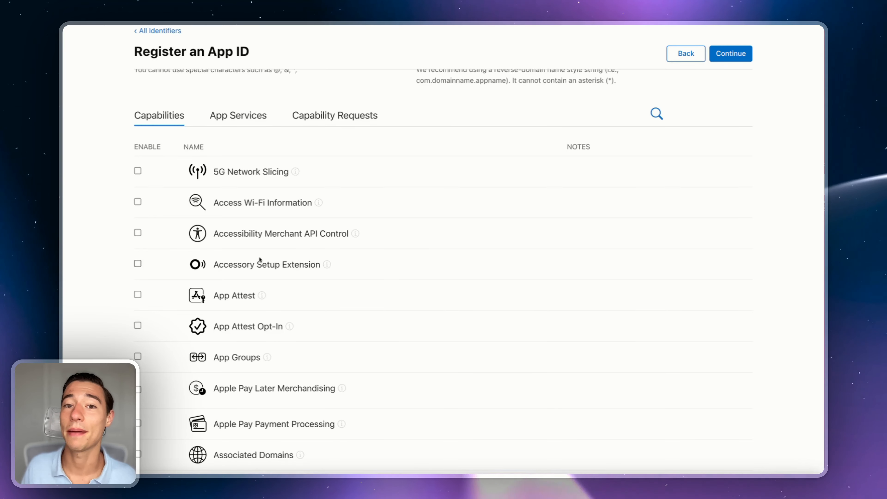
pyautogui.click(137, 294)
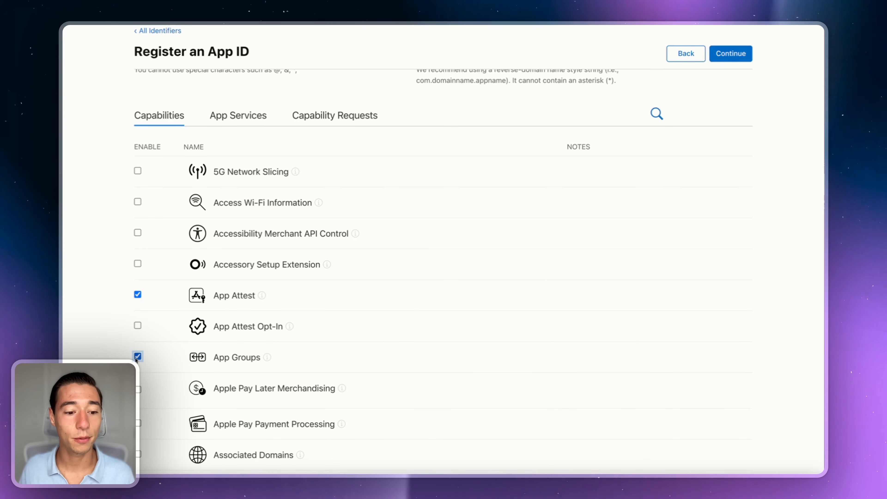
pyautogui.scroll(-4, 137, 359)
pyautogui.click(138, 332)
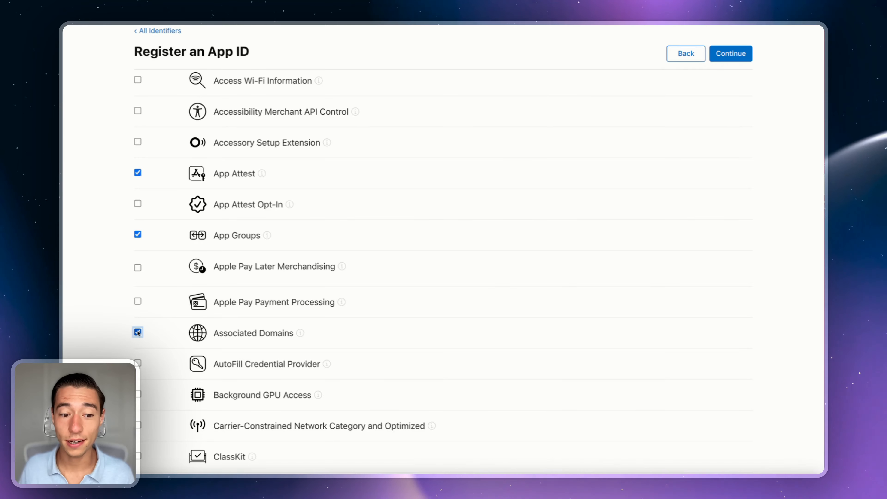
pyautogui.scroll(-16, 137, 332)
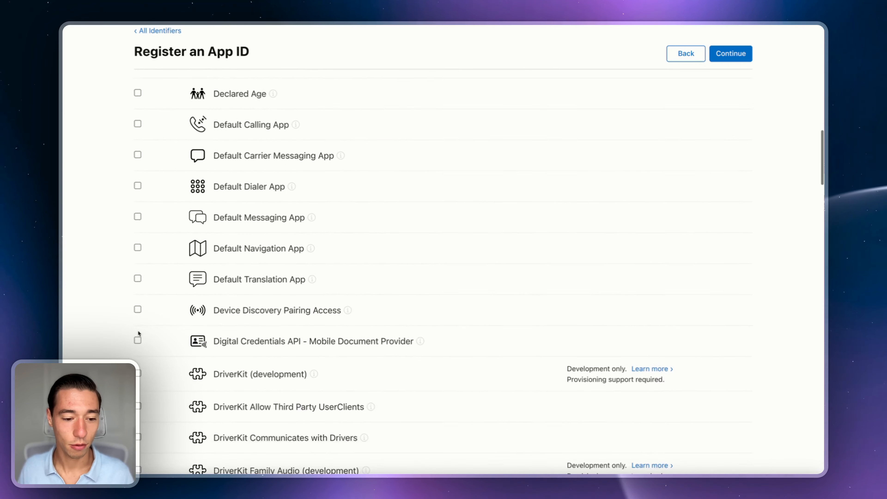
pyautogui.scroll(-16, 137, 332)
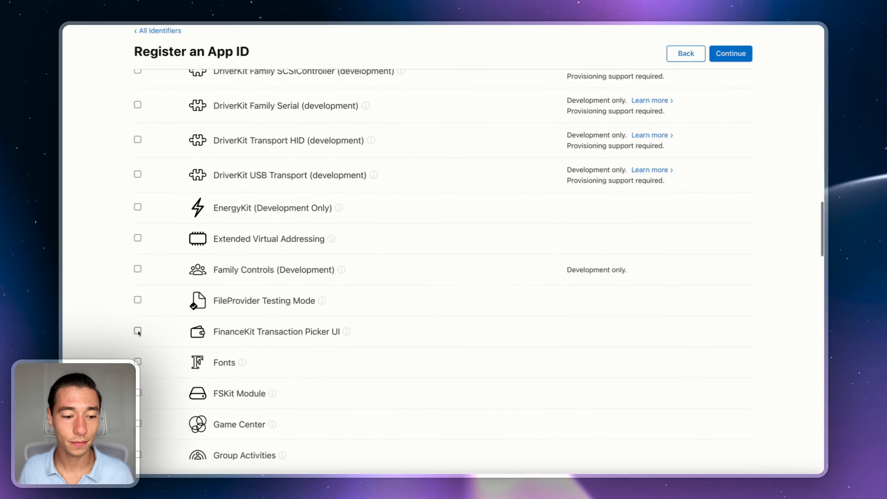
pyautogui.scroll(-16, 138, 332)
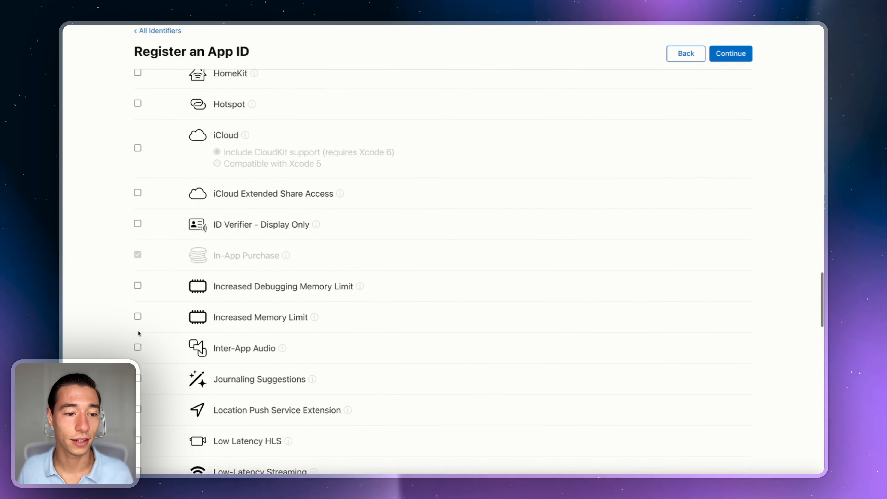
pyautogui.scroll(1, 138, 333)
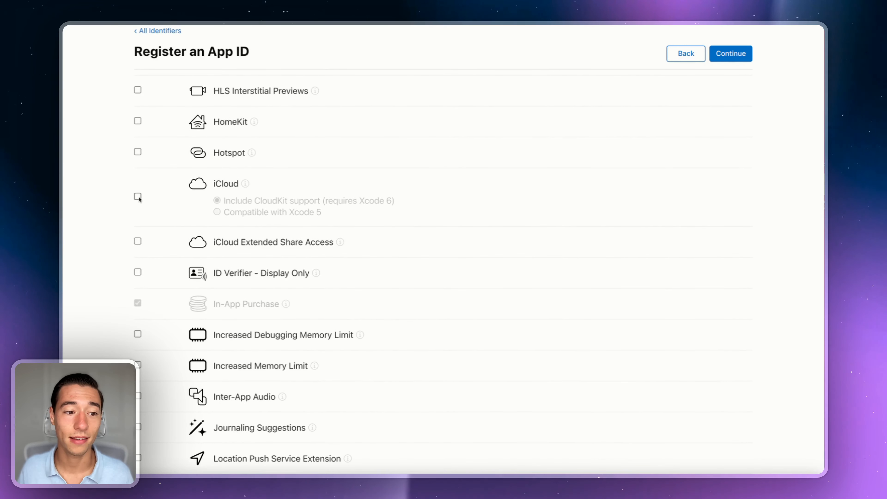
# Step: Enable iCloud with CloudKit support and Push Notifications with Broadcast Capability
pyautogui.click(139, 197)
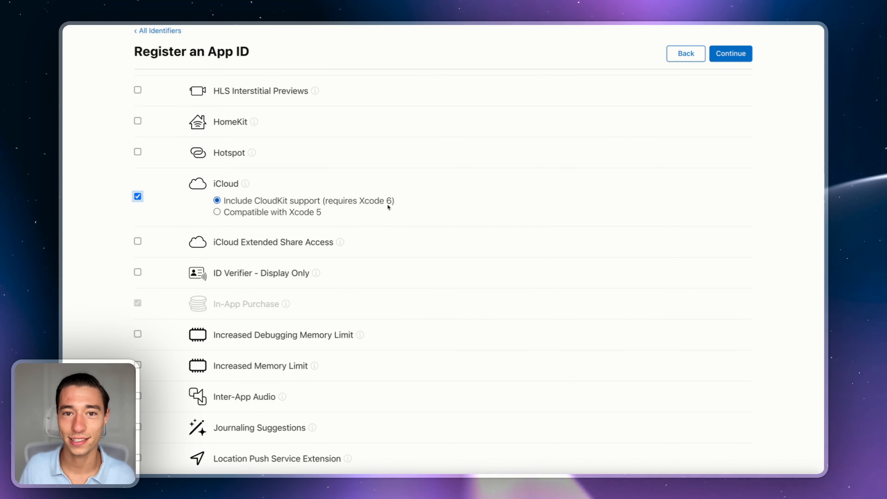
pyautogui.scroll(-10, 387, 205)
pyautogui.scroll(-15, 388, 207)
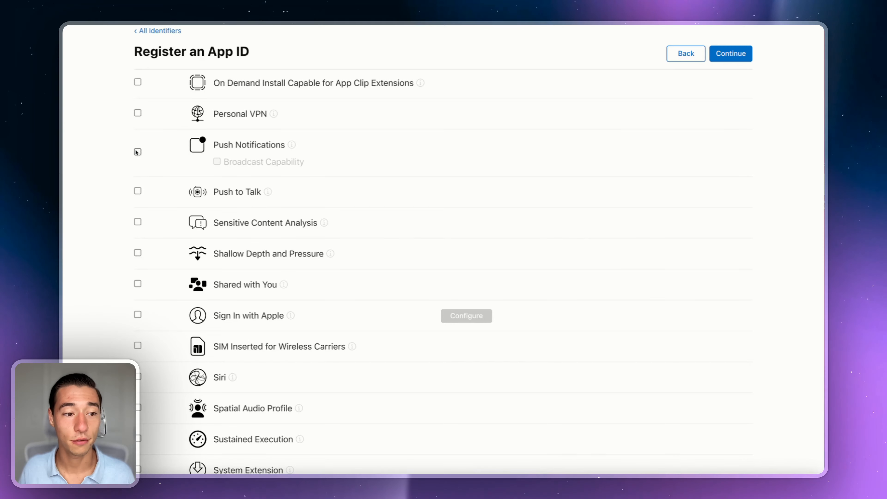
pyautogui.click(217, 161)
pyautogui.scroll(-10, 227, 188)
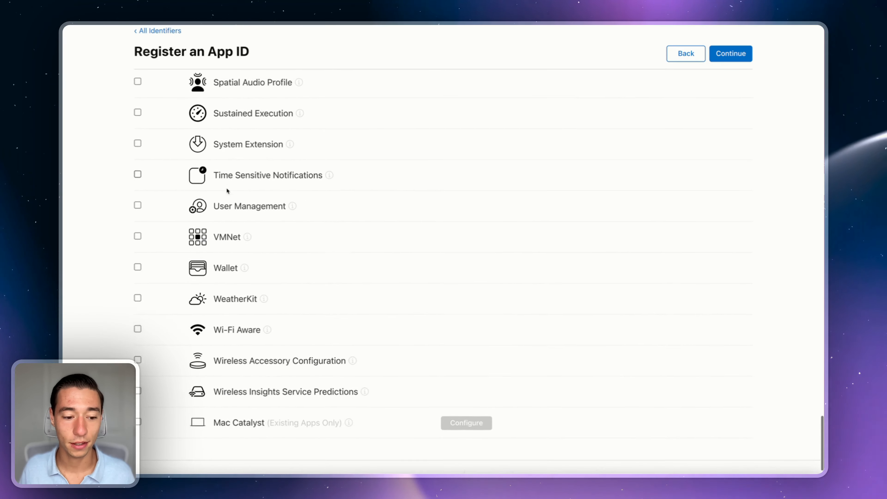
pyautogui.scroll(3, 227, 190)
pyautogui.scroll(20, 227, 189)
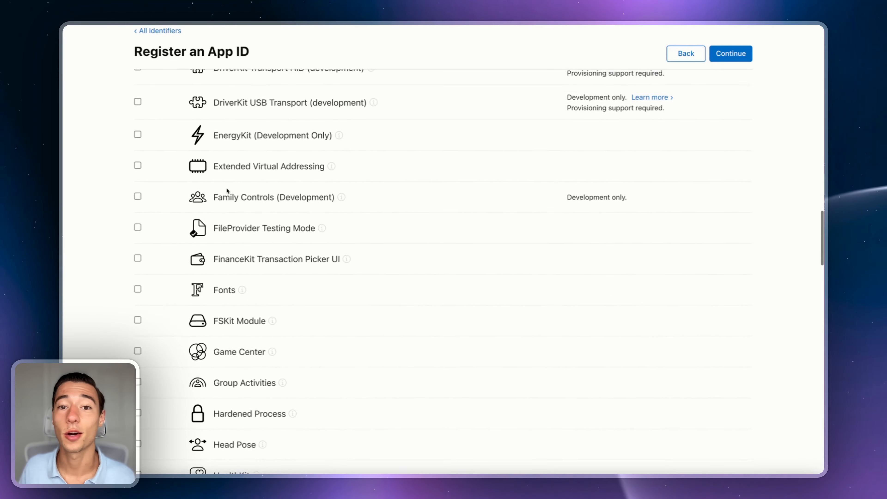
pyautogui.scroll(20, 227, 189)
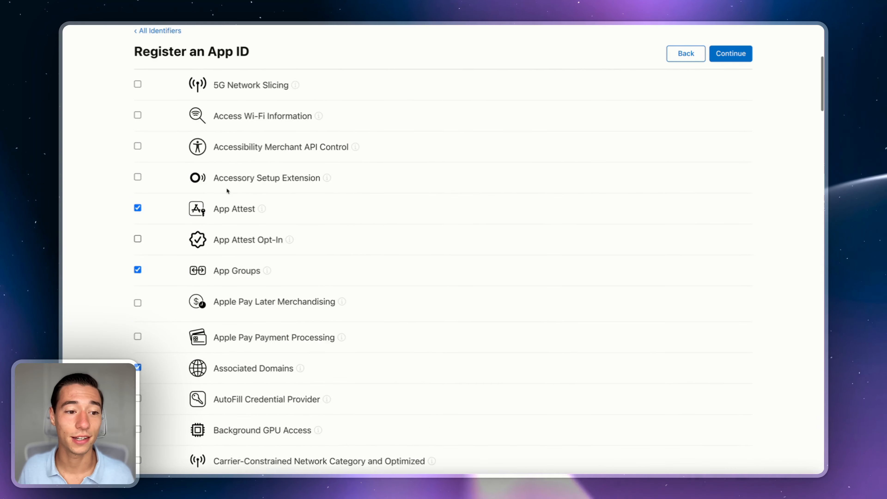
pyautogui.scroll(-2, 185, 197)
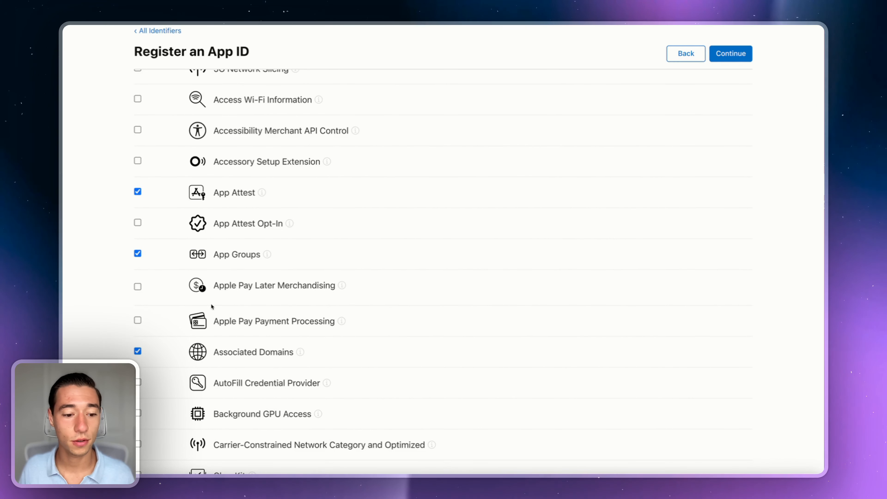
pyautogui.scroll(-15, 272, 358)
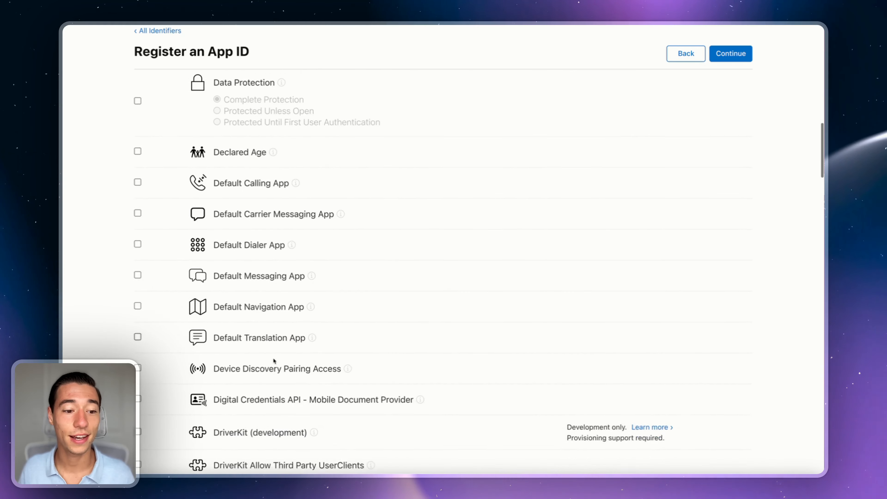
pyautogui.scroll(-20, 272, 357)
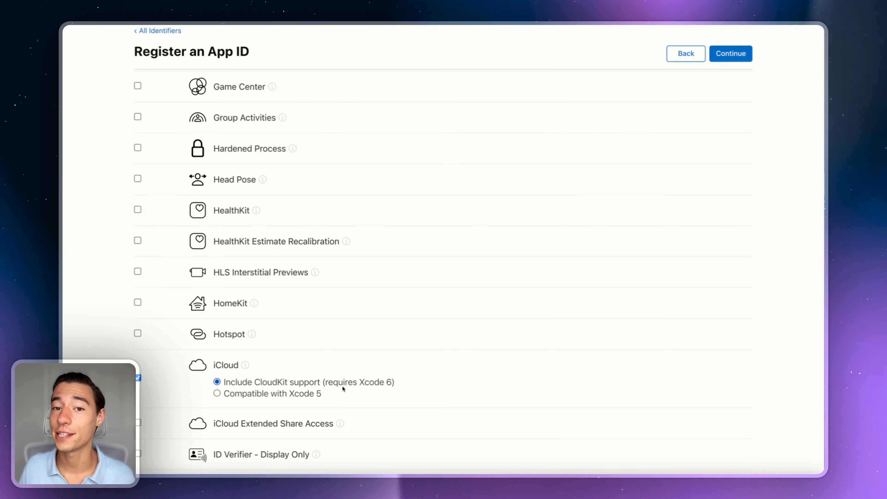
pyautogui.scroll(-12, 342, 386)
pyautogui.scroll(-10, 342, 388)
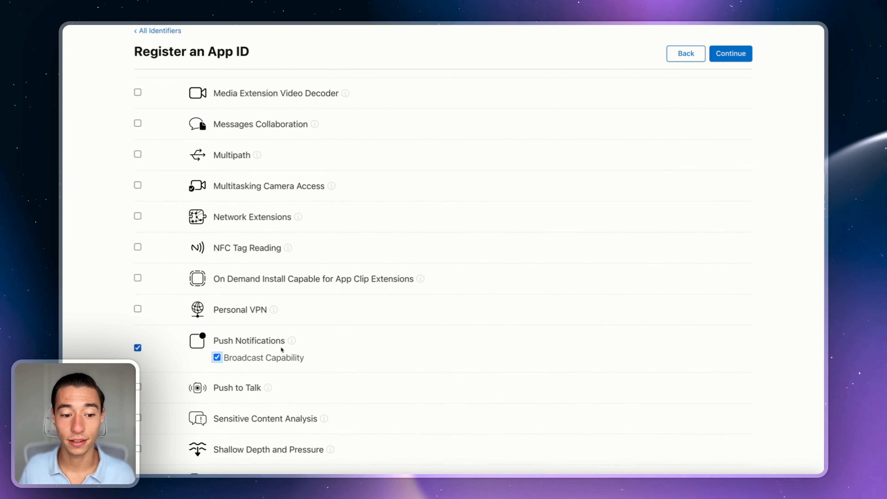
pyautogui.click(196, 359)
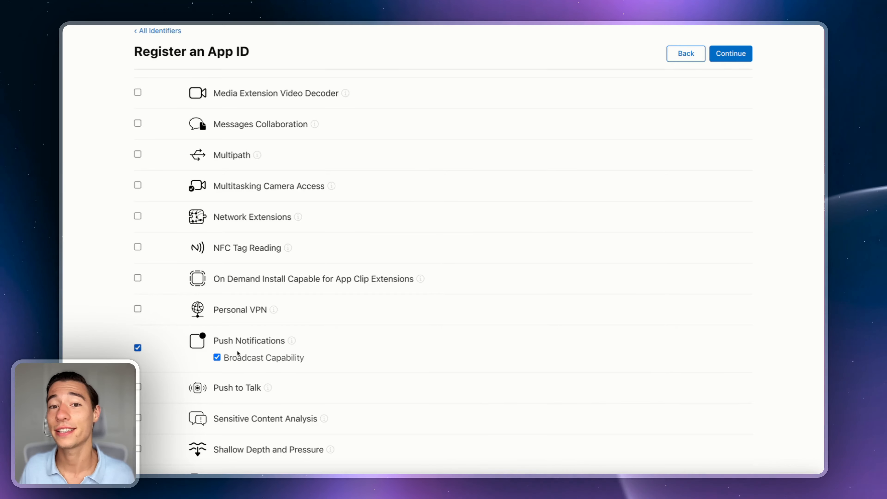
pyautogui.scroll(20, 345, 297)
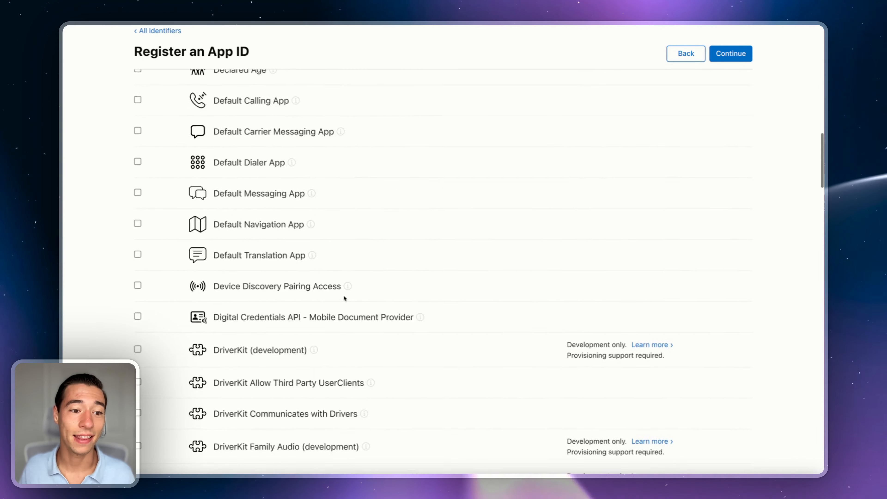
# Step: Register the com.despia.myapp App ID and search the Identifiers list for 'MyApp'
pyautogui.click(729, 141)
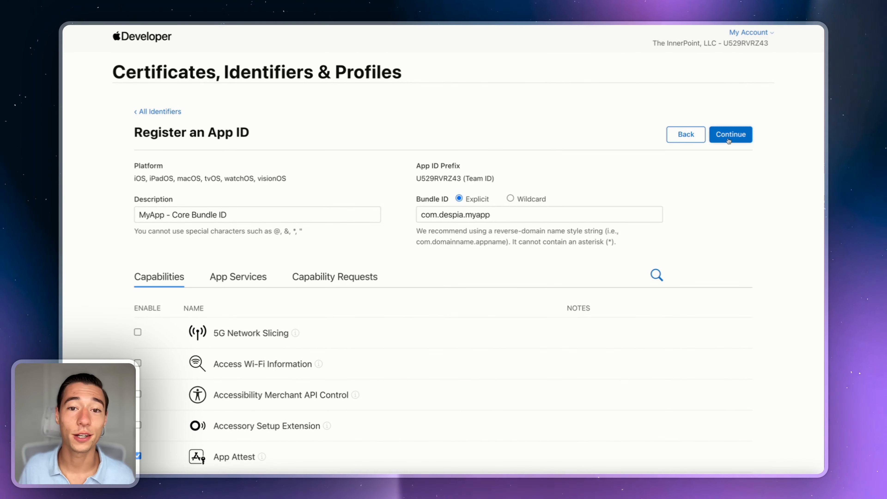
pyautogui.click(729, 139)
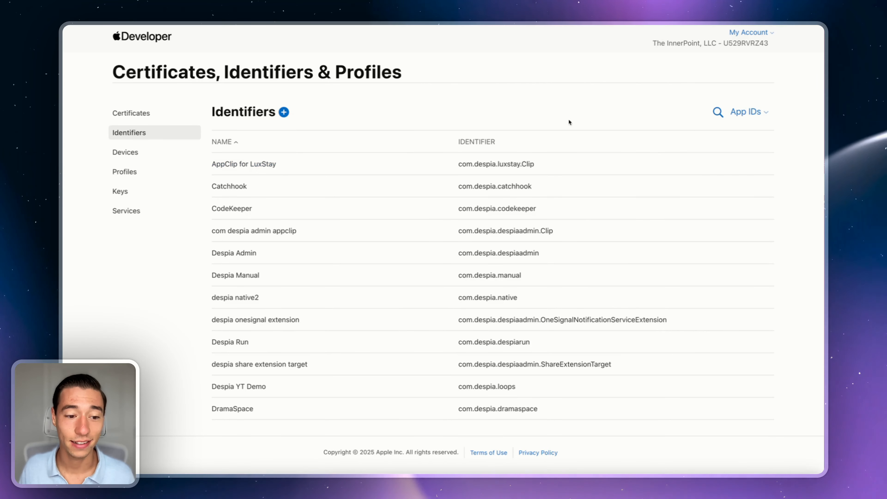
pyautogui.click(718, 115)
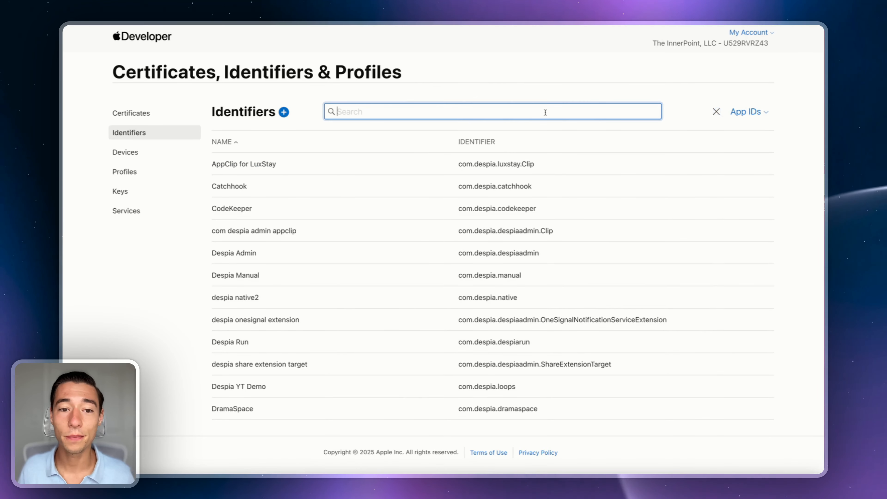
pyautogui.write('MyApp')
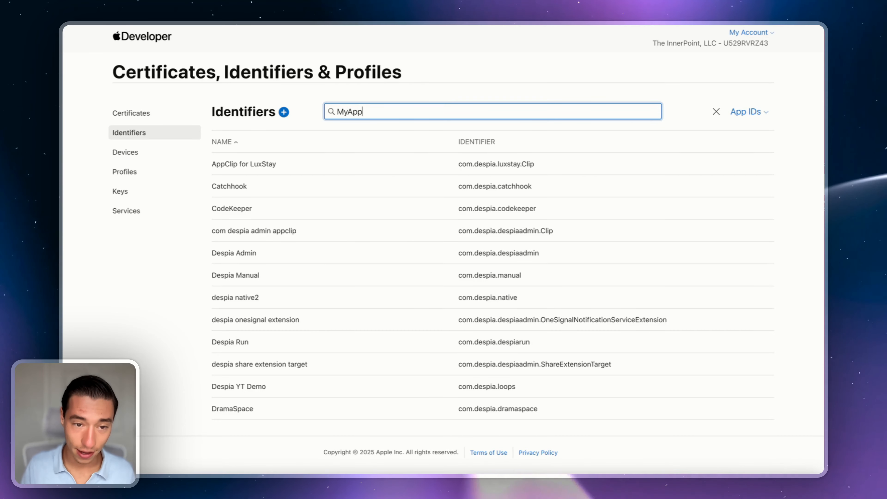
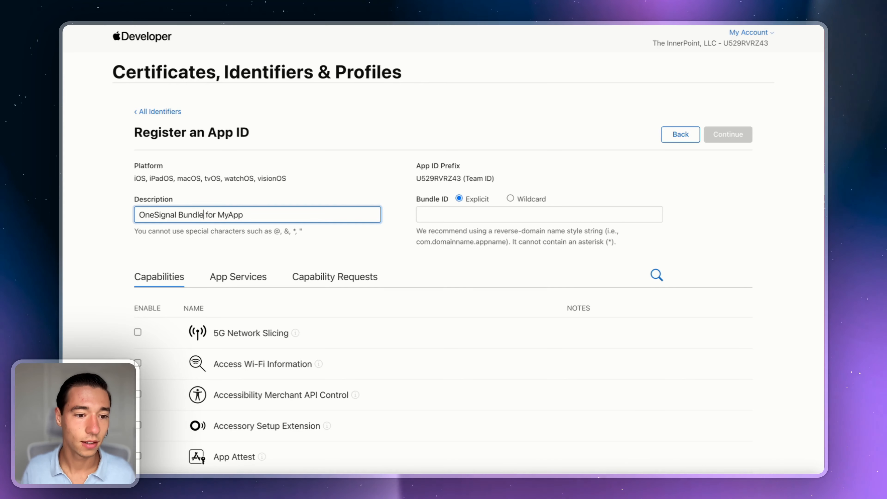
# Step: Finish the App ID description and paste bundle ID com.despia.myapp.OneSignalNotificationServiceExtension
pyautogui.click(353, 195)
pyautogui.click(432, 219)
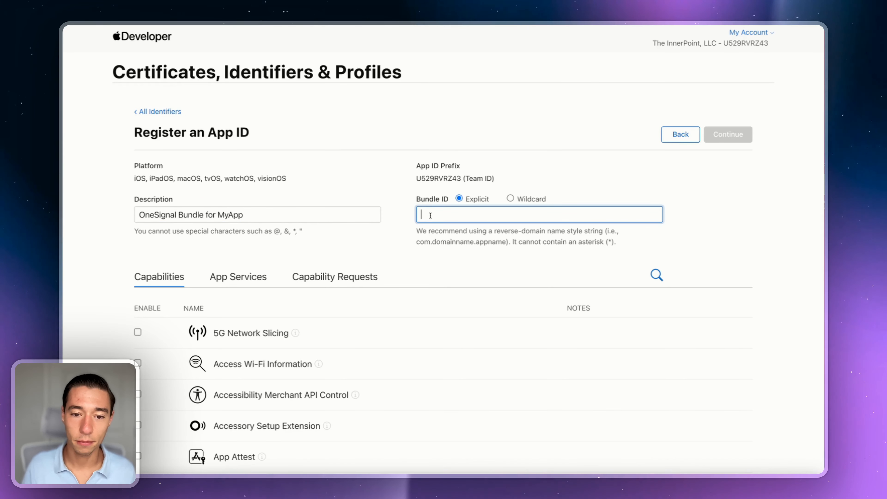
pyautogui.write('com.despia.myapp.OneSignalNotificationServiceExtension')
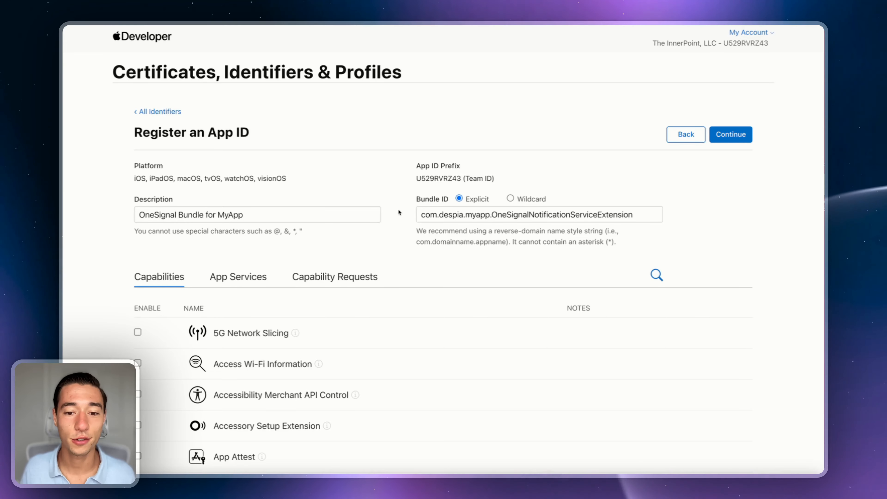
# Step: Scroll through the capabilities to check Push Notifications, then return to the top
pyautogui.scroll(-5, 389, 207)
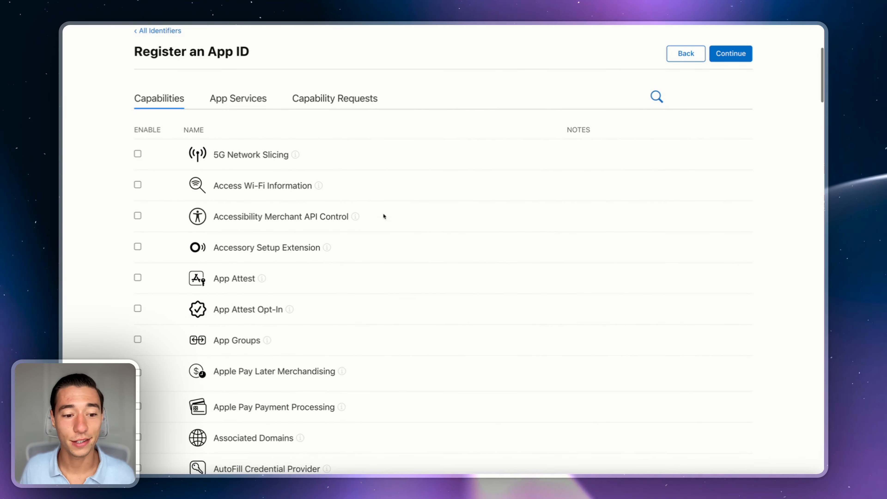
pyautogui.scroll(-2, 172, 305)
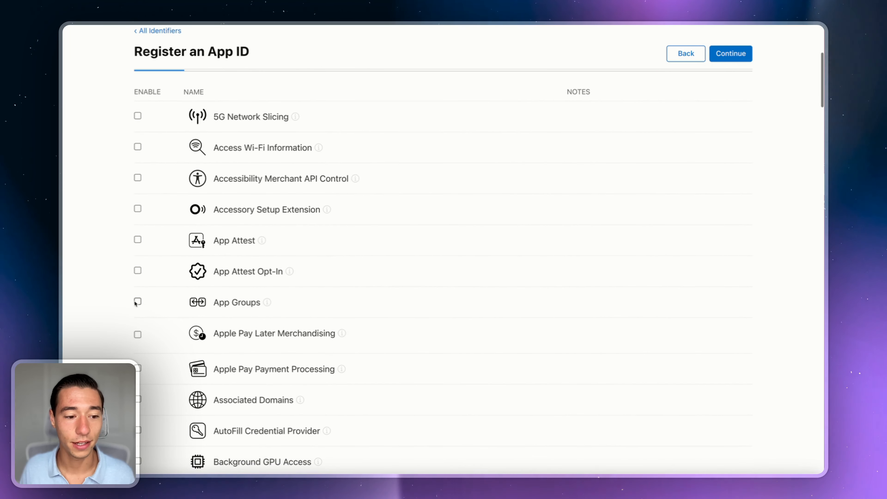
pyautogui.scroll(-20, 325, 283)
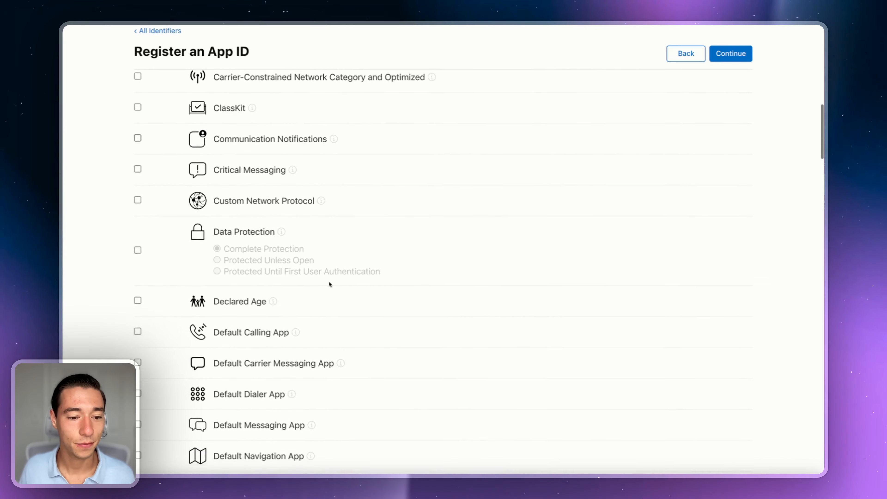
pyautogui.scroll(-20, 329, 284)
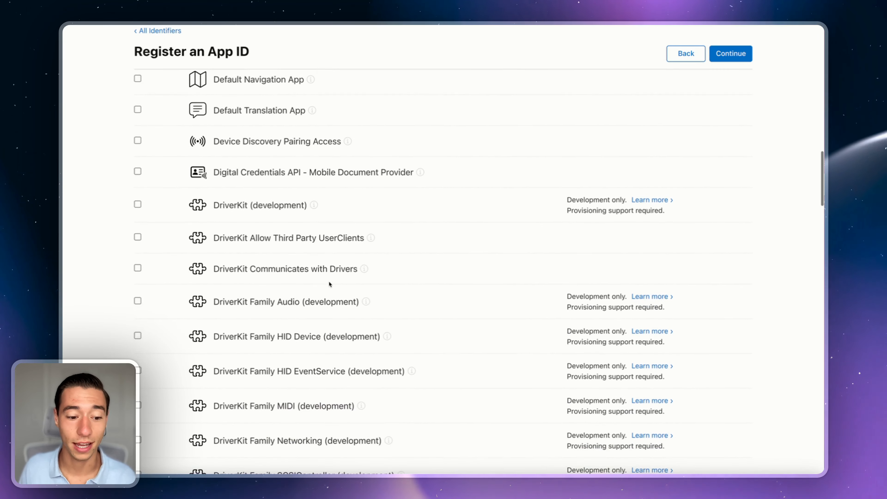
pyautogui.scroll(-20, 330, 284)
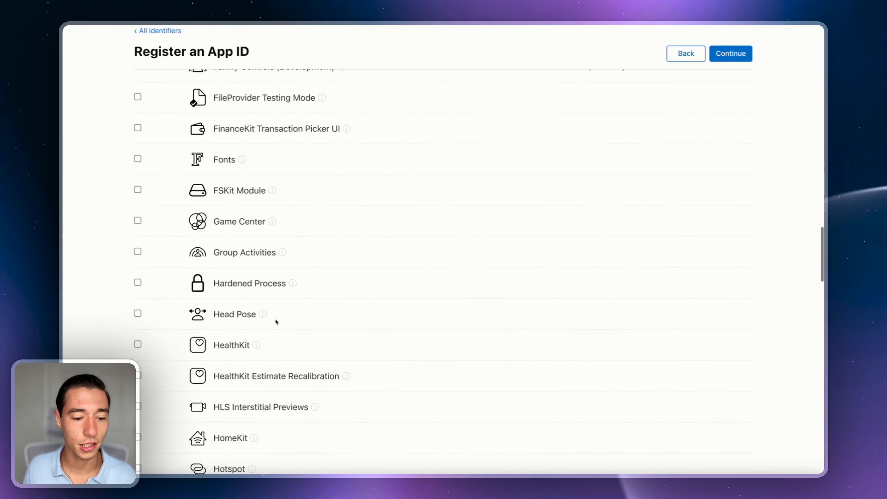
pyautogui.scroll(-2, 276, 321)
pyautogui.scroll(15, 263, 385)
pyautogui.scroll(-20, 263, 385)
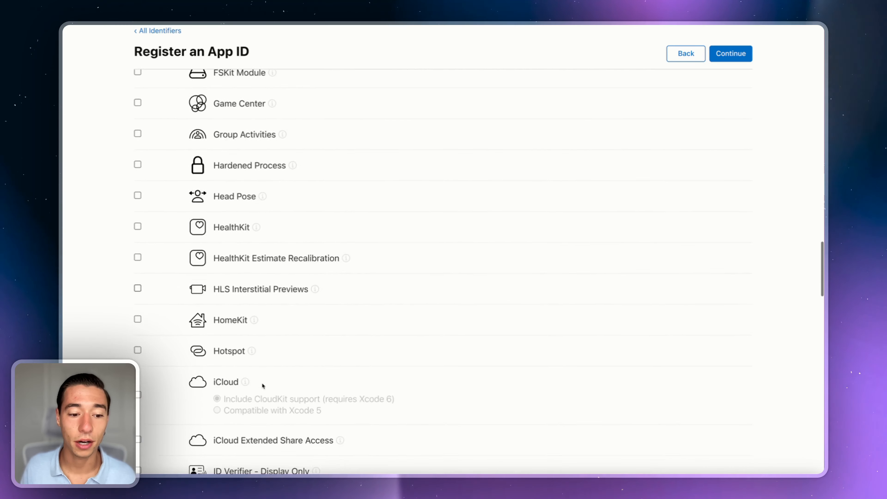
pyautogui.scroll(-10, 263, 385)
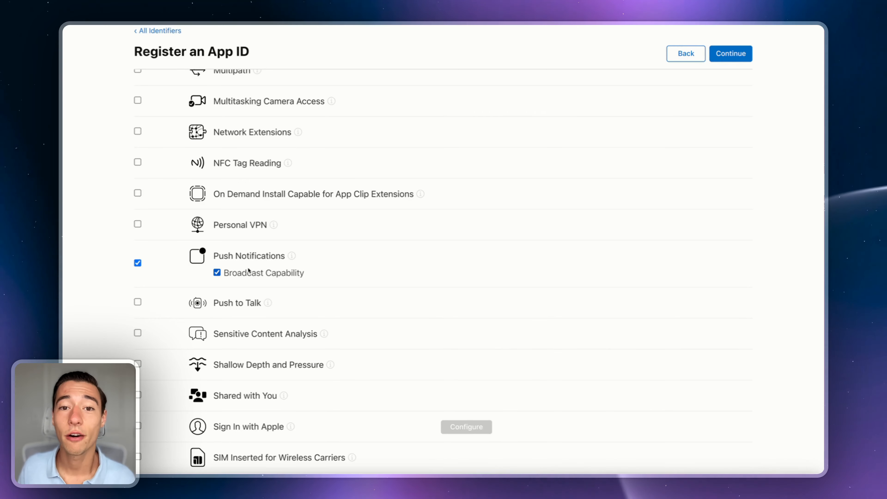
pyautogui.scroll(20, 254, 259)
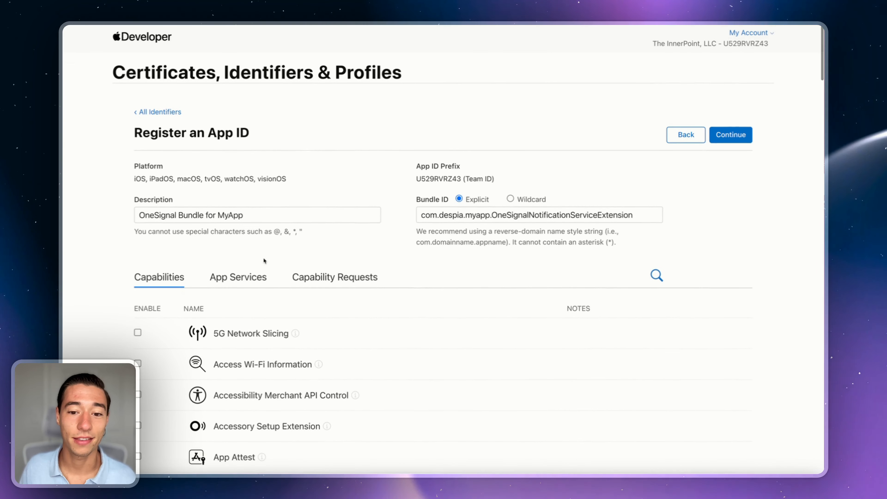
# Step: Register the OneSignal Bundle for MyApp App ID and search the Identifiers for 'MyApp'
pyautogui.click(737, 135)
pyautogui.click(739, 136)
pyautogui.click(718, 112)
pyautogui.write('MyApp')
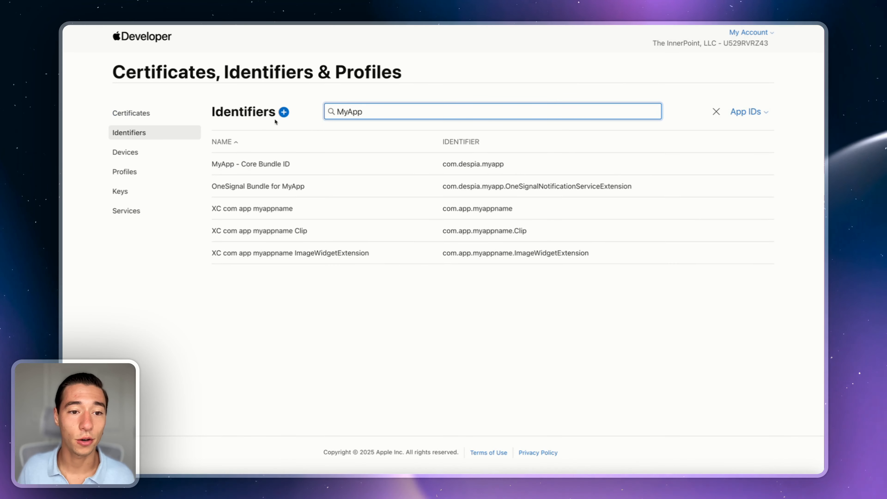
# Step: Start a new identifier registration with the App Groups type selected
pyautogui.click(284, 112)
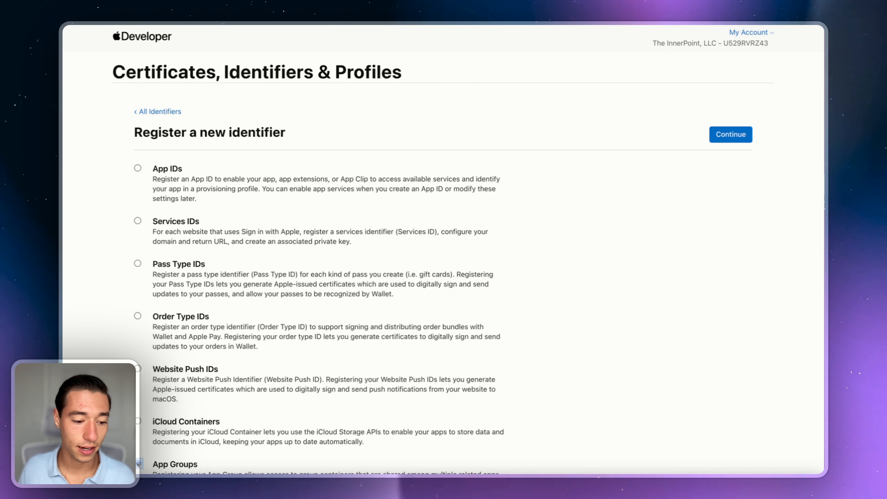
pyautogui.scroll(-4, 147, 454)
pyautogui.click(169, 374)
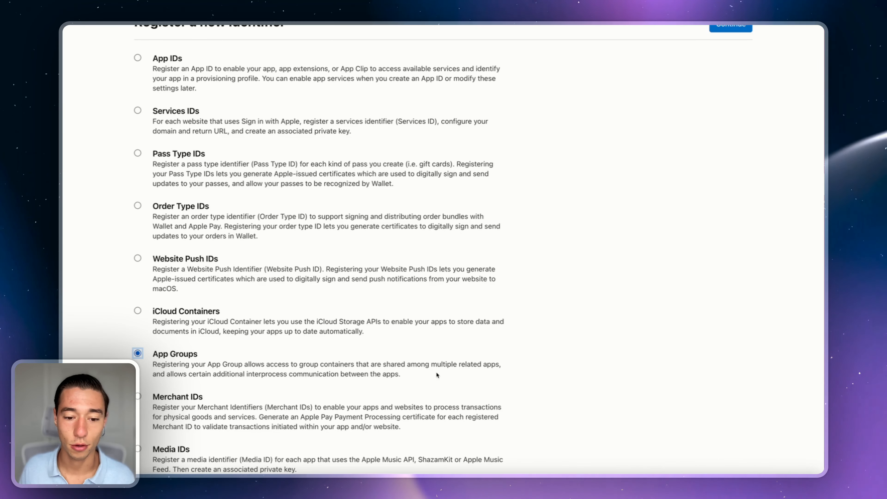
pyautogui.scroll(3, 435, 374)
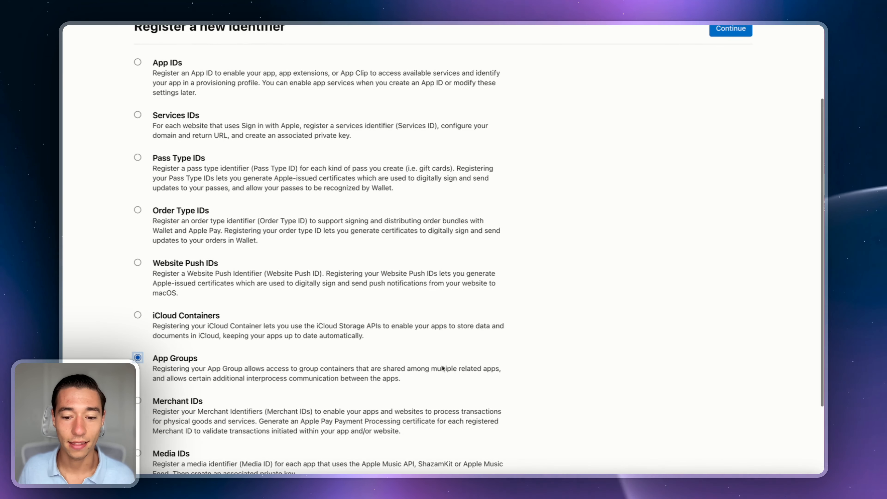
pyautogui.scroll(-5, 441, 366)
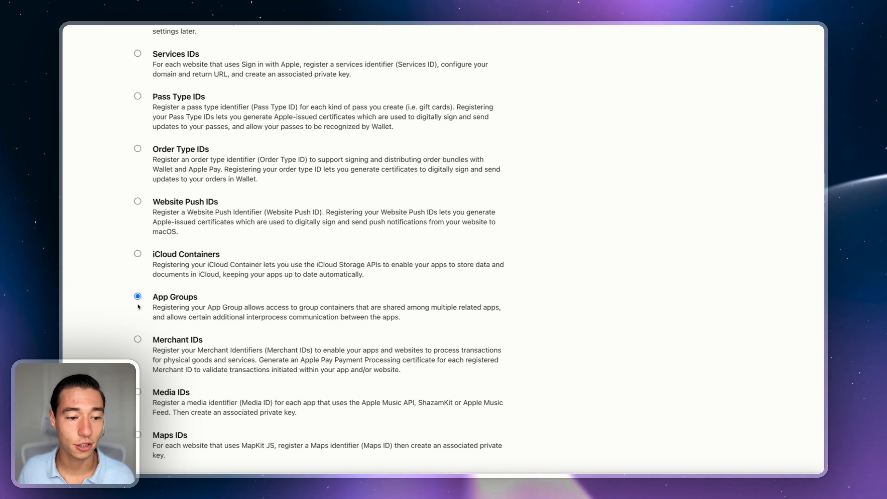
pyautogui.scroll(5, 384, 279)
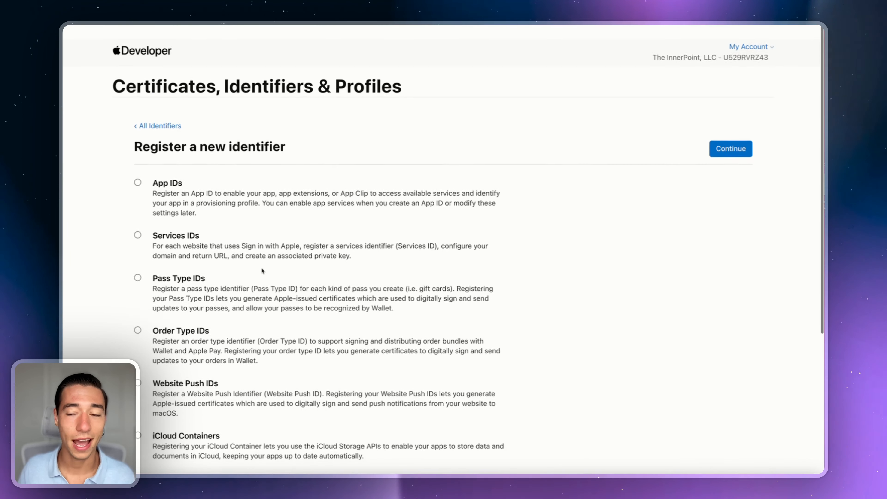
pyautogui.click(724, 141)
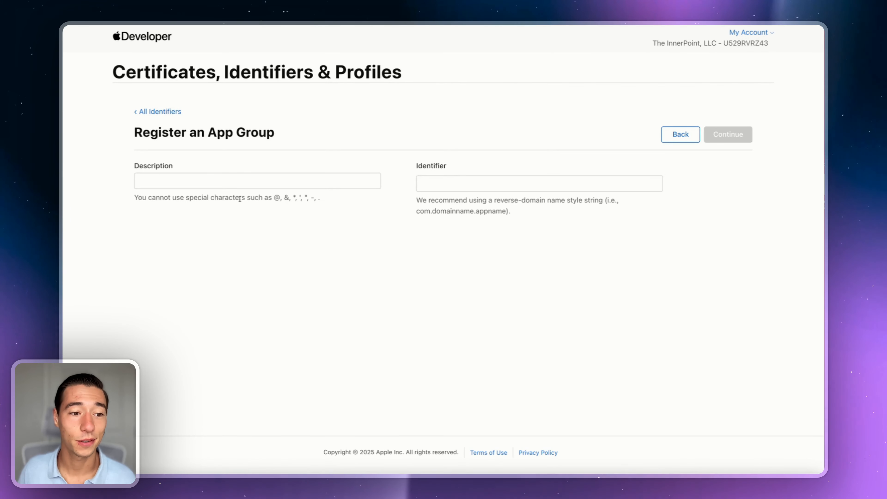
# Step: Enter the App Group description 'OneSignal AppGroup for My App', dropping invalid parenthesis and hyphen characters
pyautogui.click(168, 176)
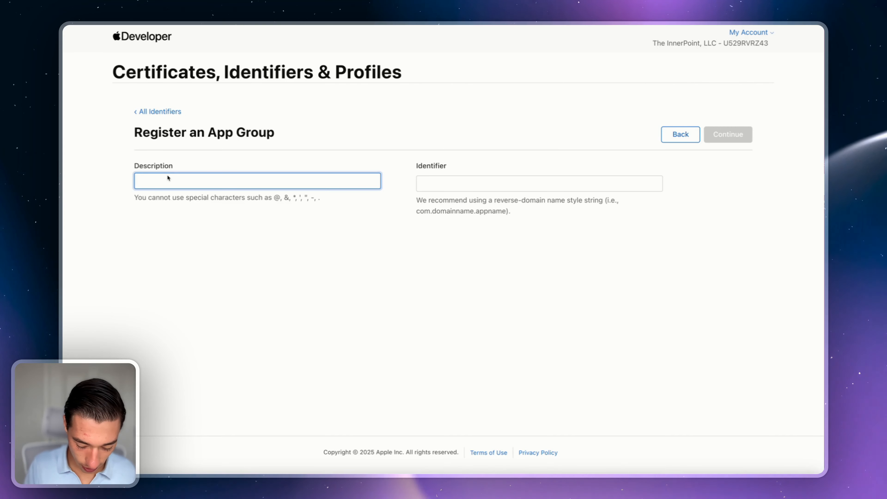
pyautogui.write('AppGr')
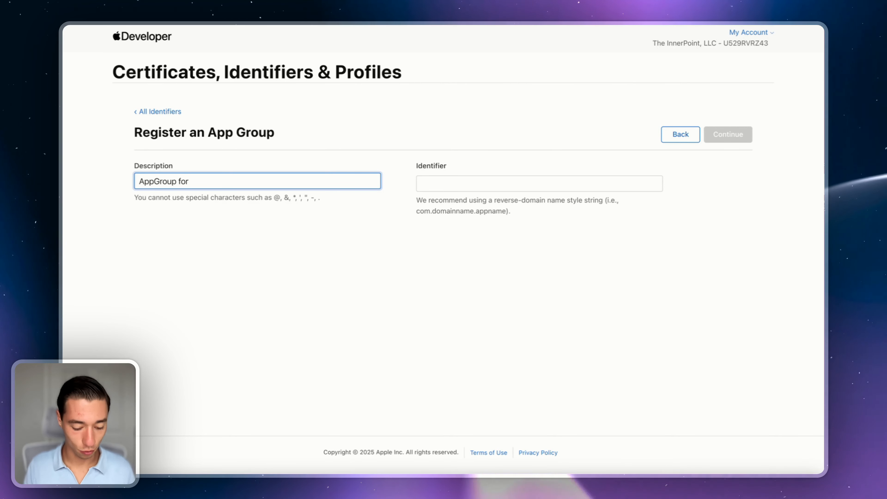
pyautogui.write('oup for ')
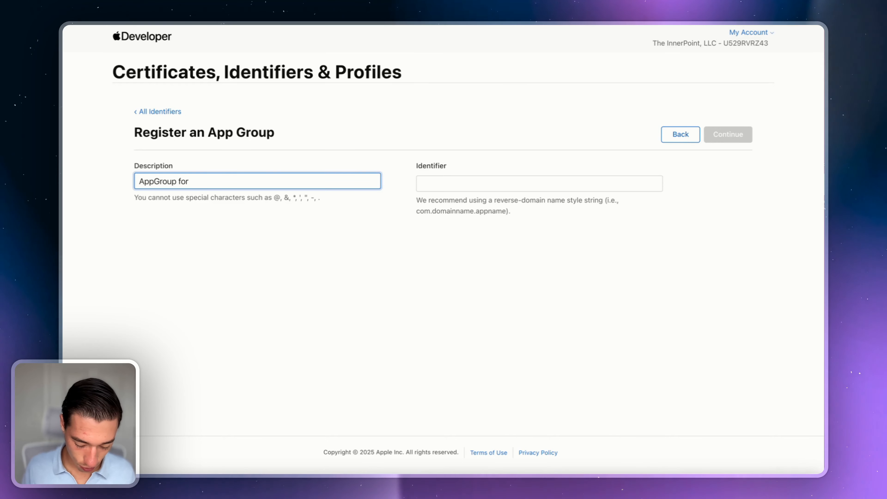
pyautogui.write('OneSig')
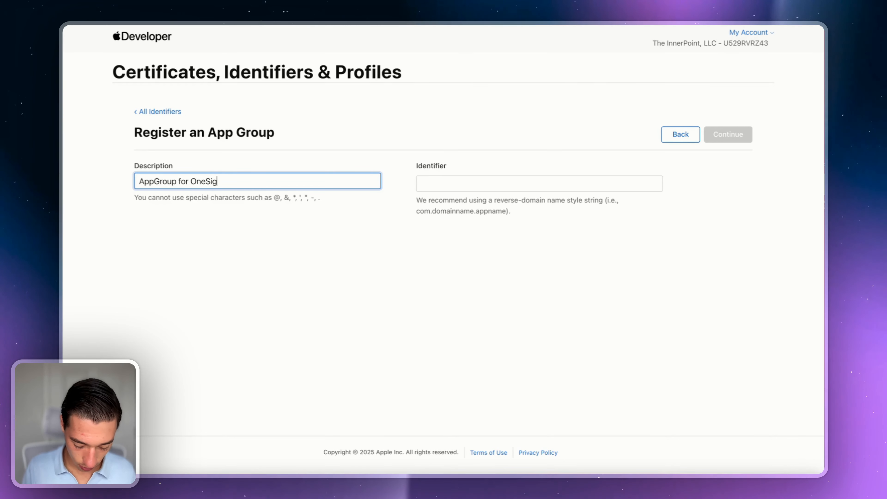
pyautogui.write('nal ')
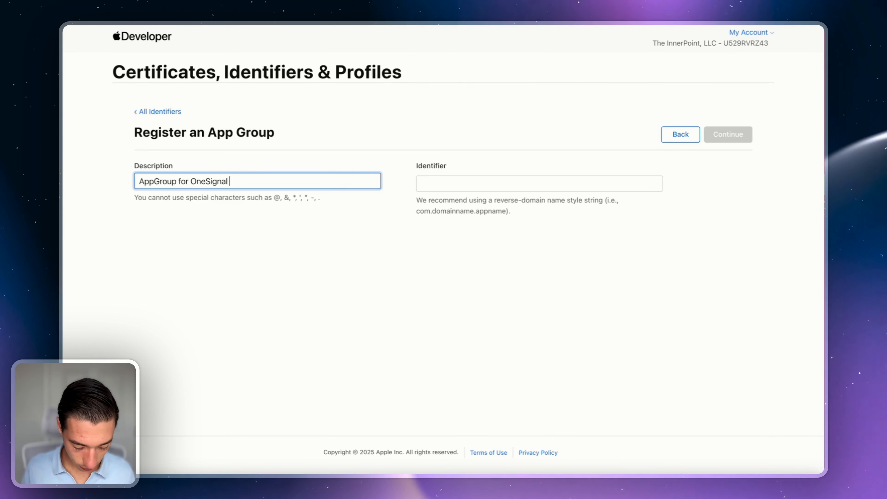
pyautogui.write('(My')
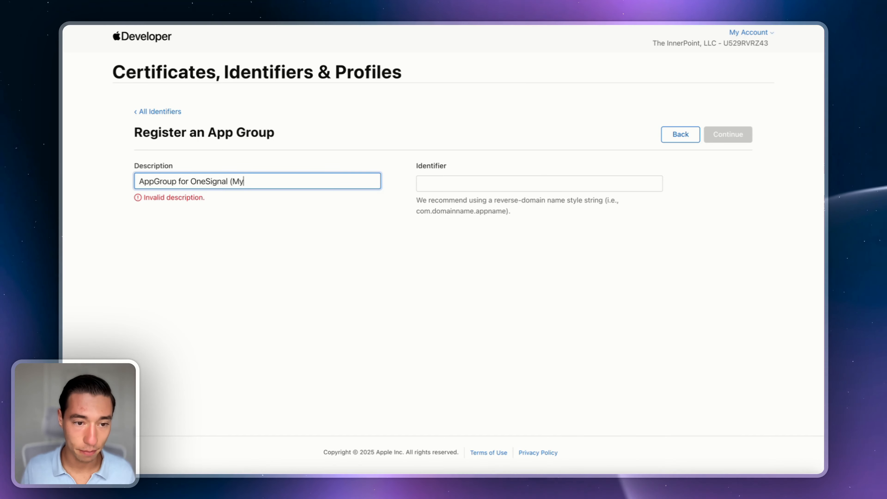
pyautogui.write('M')
pyautogui.press('BackSpace')
pyautogui.press('BackSpace')
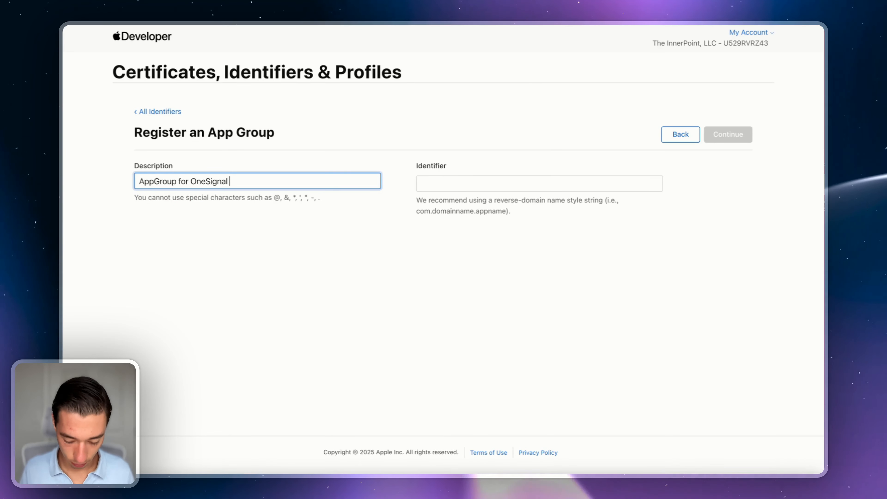
pyautogui.write('- My')
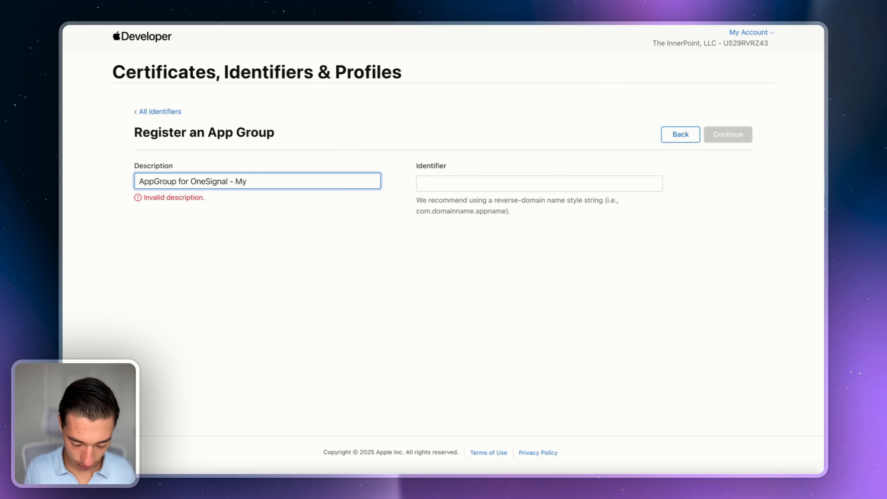
pyautogui.write(' App')
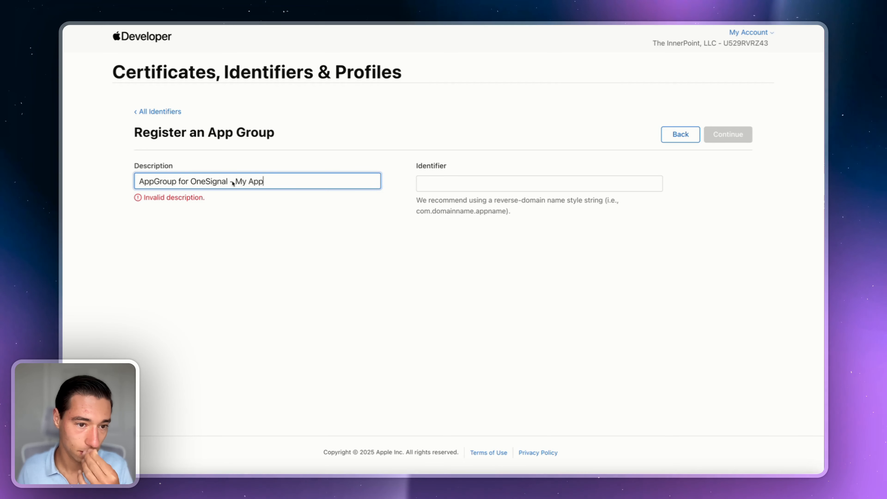
pyautogui.press('BackSpace')
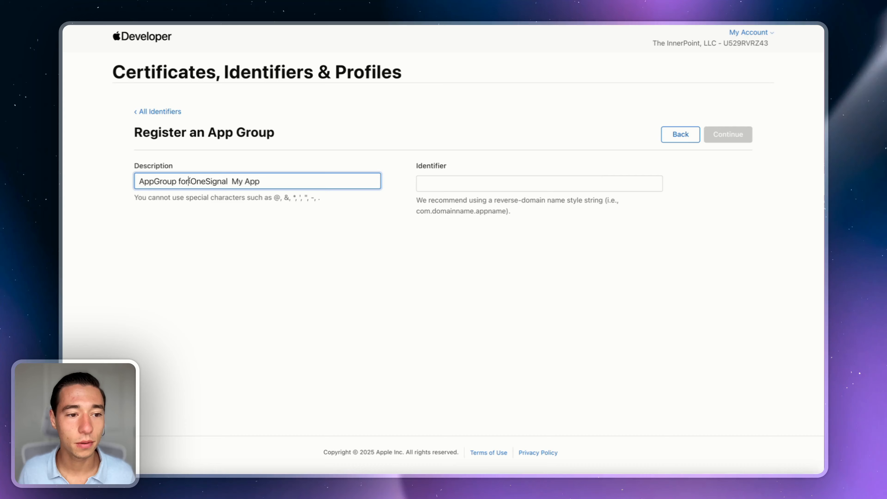
pyautogui.moveTo(189, 181)
pyautogui.mouseDown()
pyautogui.moveTo(154, 182)
pyautogui.moveTo(179, 181)
pyautogui.mouseUp()
pyautogui.write('f')
pyautogui.press('BackSpace')
pyautogui.press('BackSpace')
pyautogui.press('BackSpace')
pyautogui.press('BackSpace')
pyautogui.press('BackSpace')
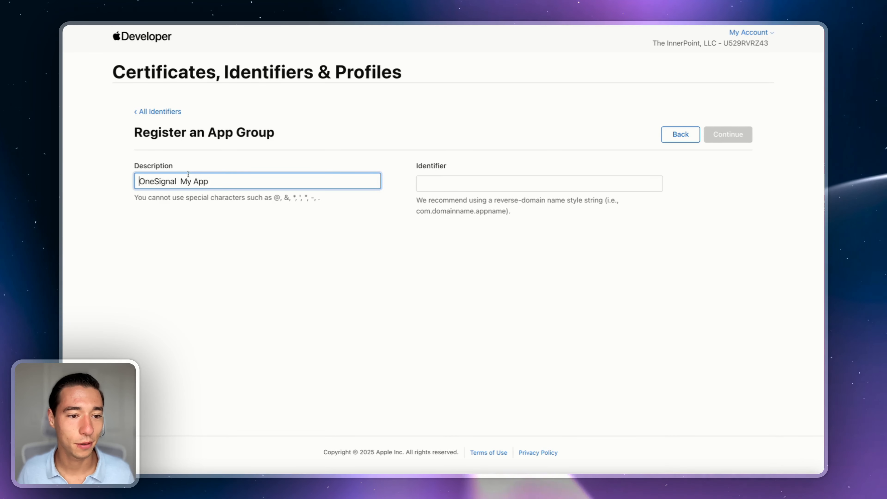
pyautogui.click(179, 182)
pyautogui.write('AppGroup')
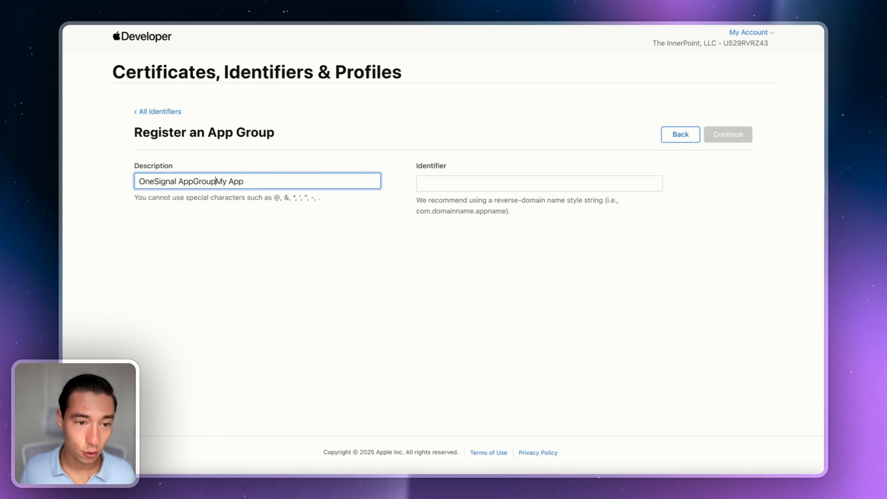
pyautogui.write(' for')
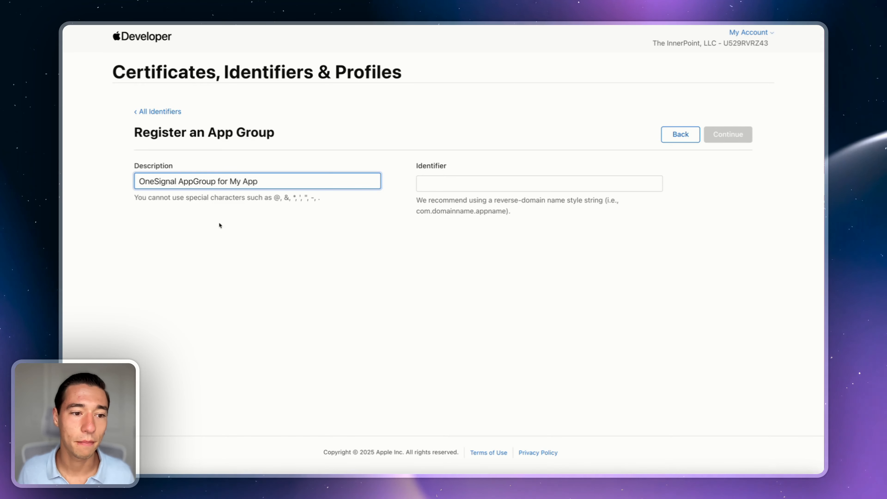
pyautogui.click(204, 230)
pyautogui.click(177, 181)
pyautogui.press('BackSpace')
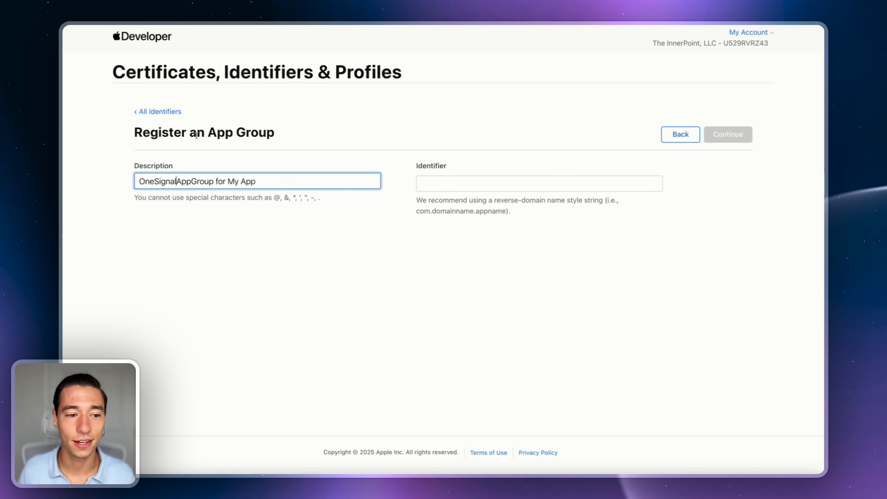
pyautogui.click(307, 148)
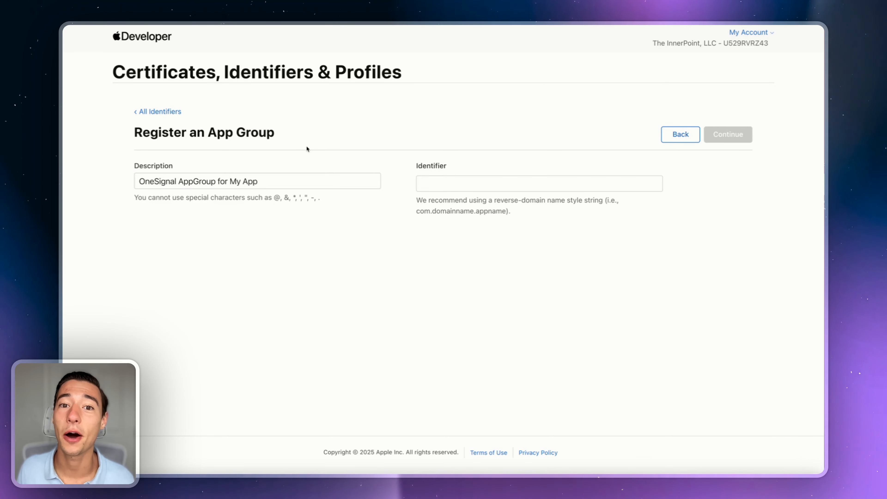
pyautogui.doubleClick(155, 183)
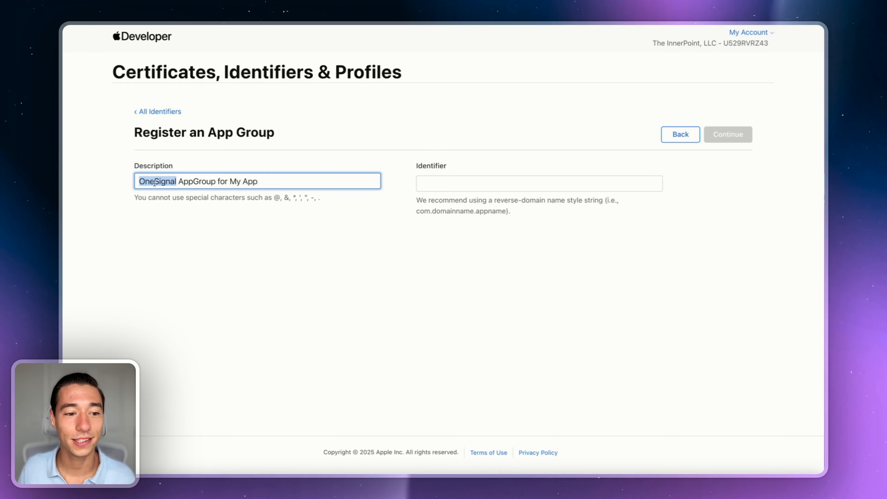
# Step: Paste identifier group.com.despia.myapp.onesignal and register the new App Group
pyautogui.click(432, 179)
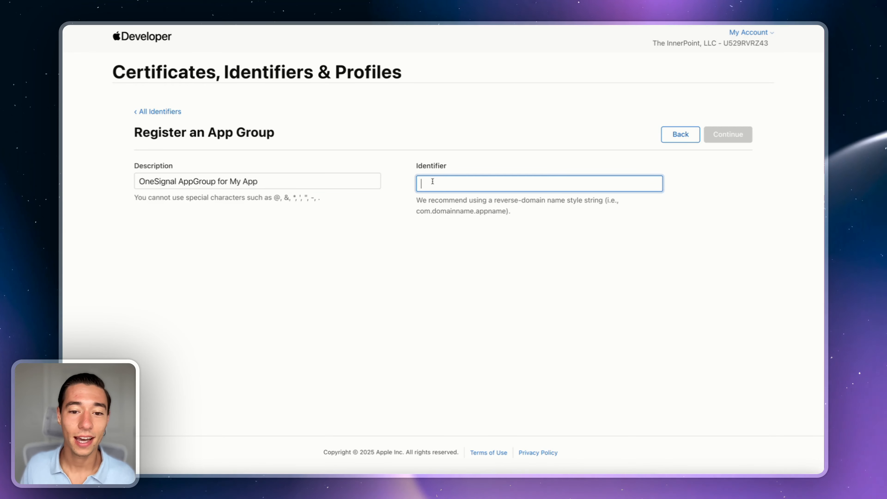
pyautogui.write('group.com.despia.myapp.onesignal')
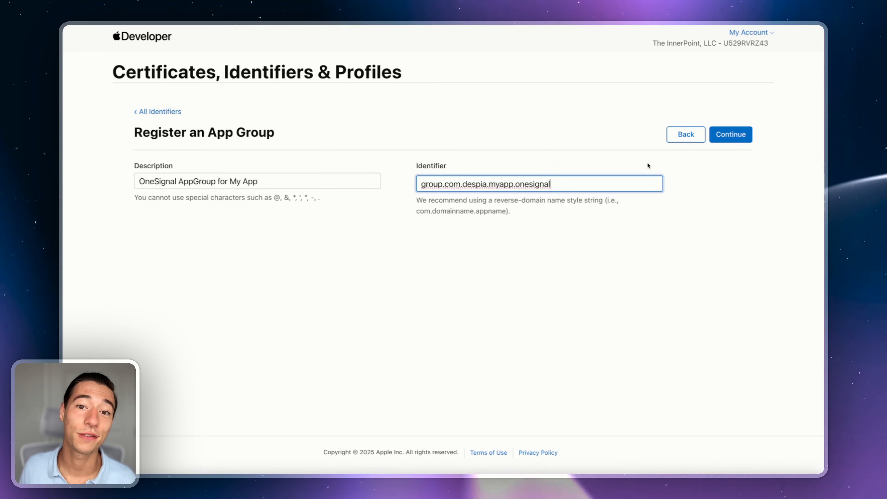
pyautogui.click(727, 144)
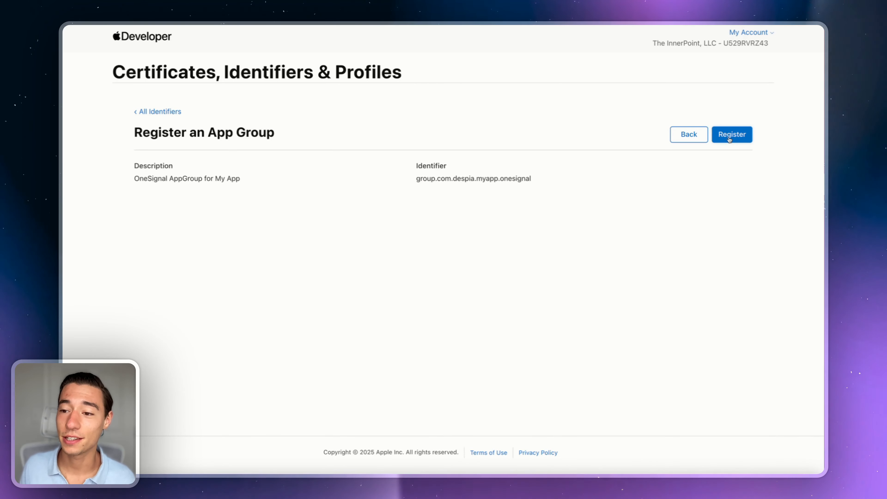
pyautogui.click(730, 140)
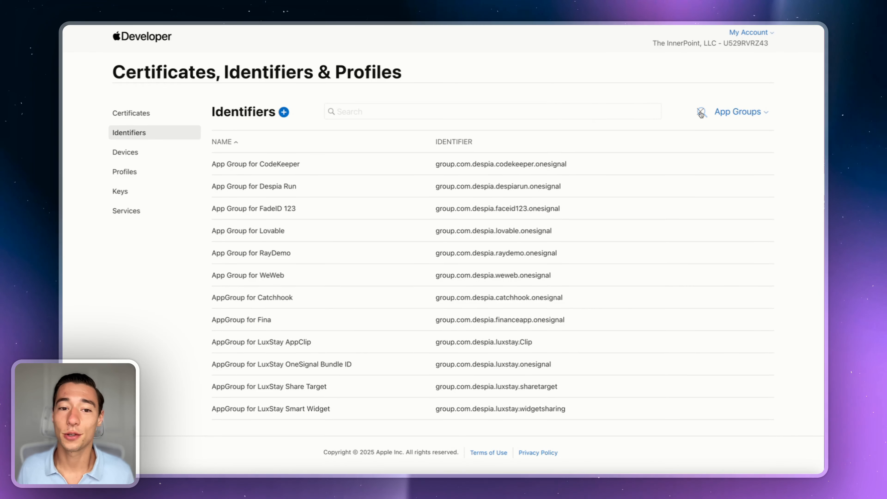
# Step: Switch the identifier filter from App Groups to App IDs and search for 'MyApp'
pyautogui.write('MyApp')
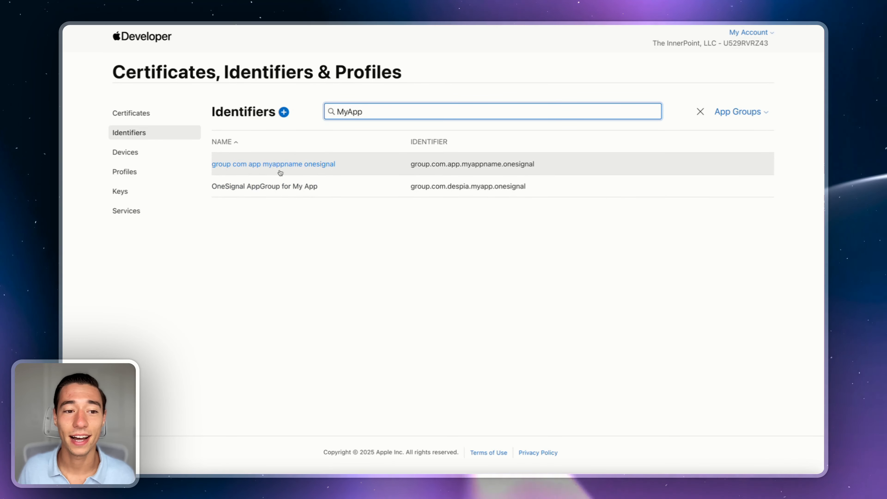
pyautogui.tripleClick(616, 114)
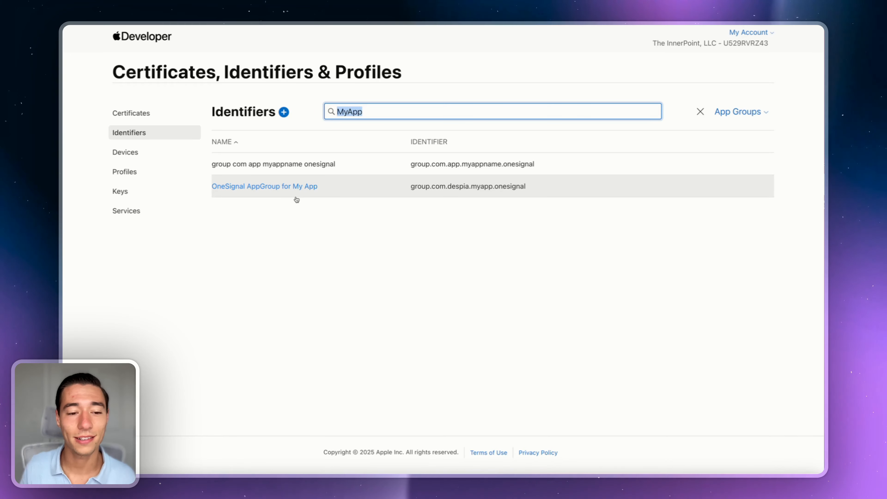
pyautogui.click(741, 113)
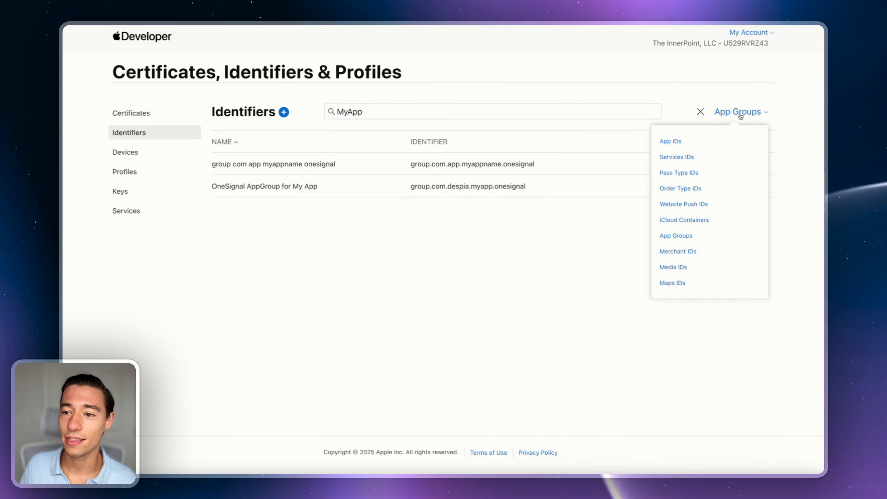
pyautogui.click(678, 147)
pyautogui.click(718, 111)
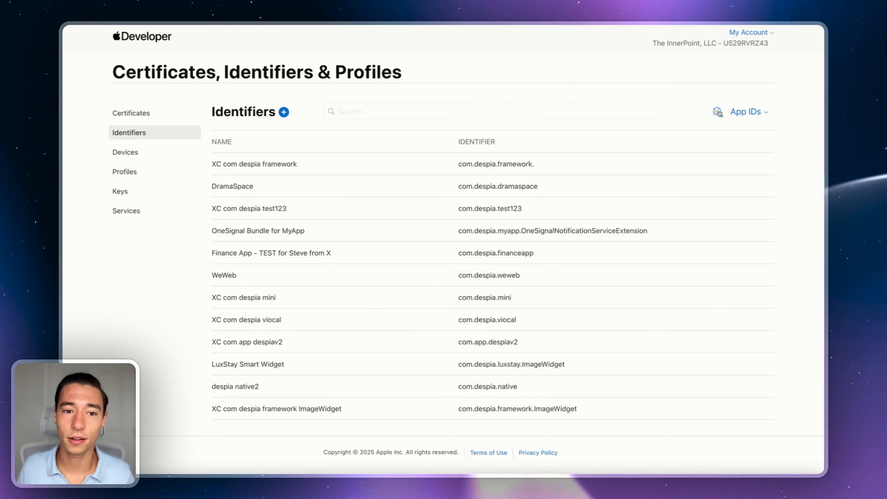
pyautogui.write('MyApp')
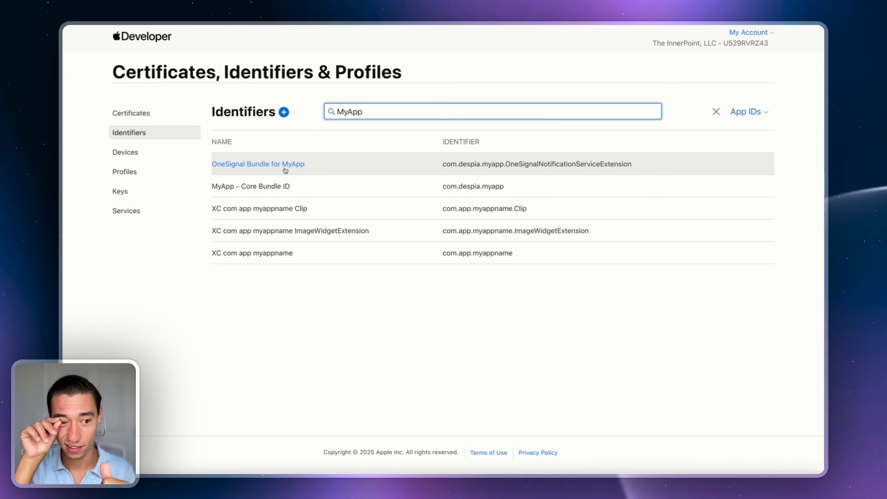
# Step: Open the OneSignal Bundle for MyApp App ID and configure its App Groups capability
pyautogui.click(273, 164)
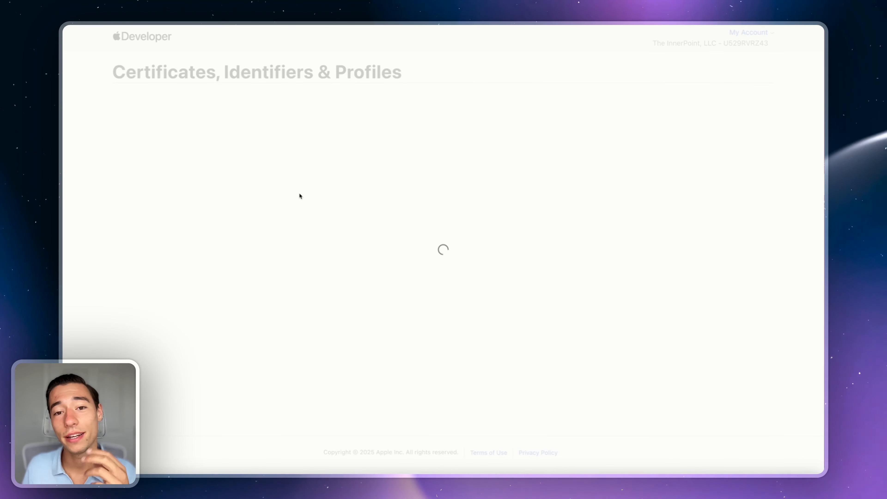
pyautogui.scroll(-5, 304, 247)
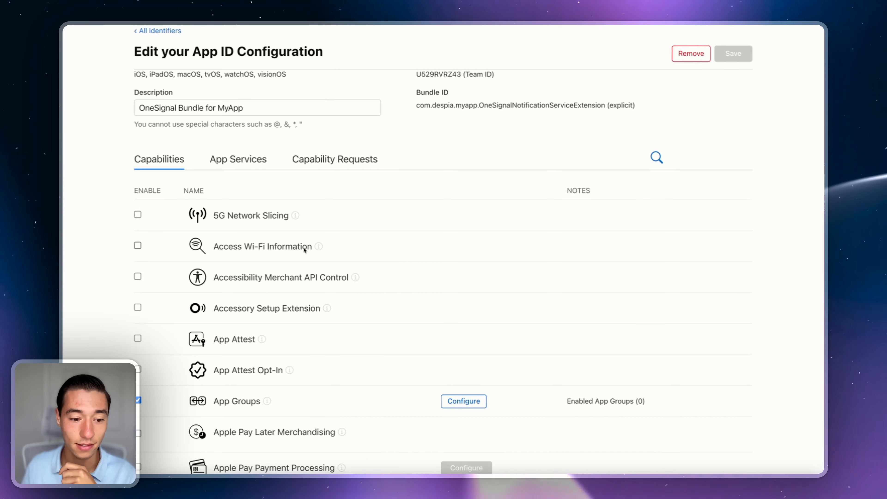
pyautogui.scroll(-3, 305, 247)
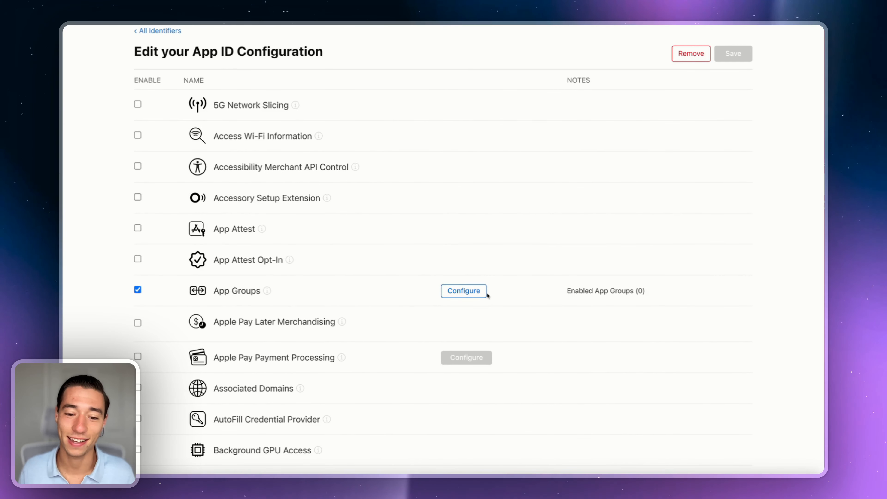
pyautogui.click(469, 292)
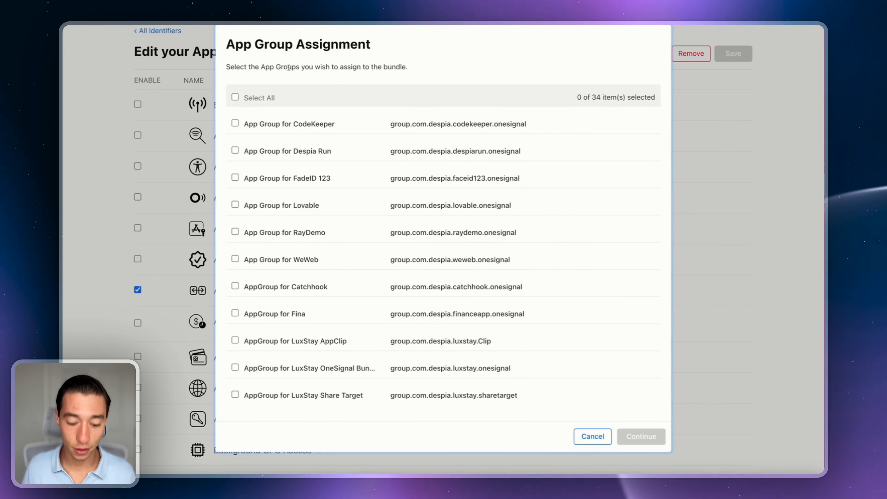
# Step: Find 'MyApp' on the page and tick OneSignal AppGroup for My App
pyautogui.press('super+f')
pyautogui.press('BackSpace')
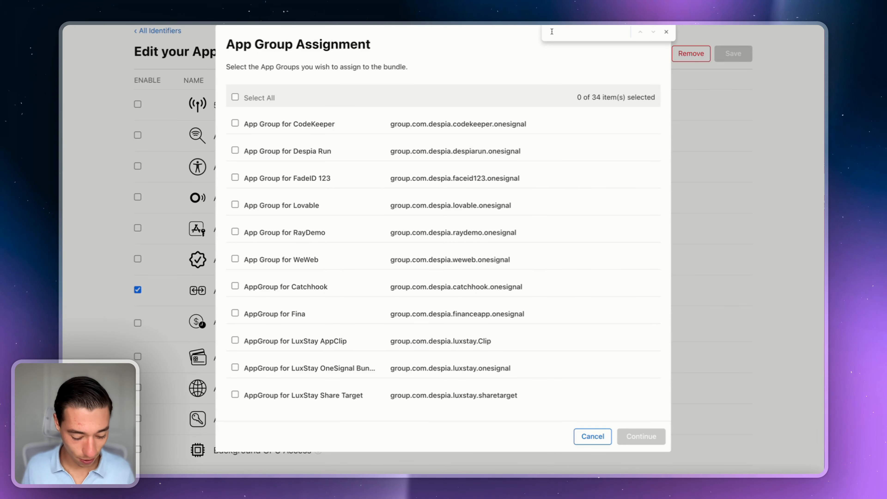
pyautogui.write('A')
pyautogui.press('BackSpace')
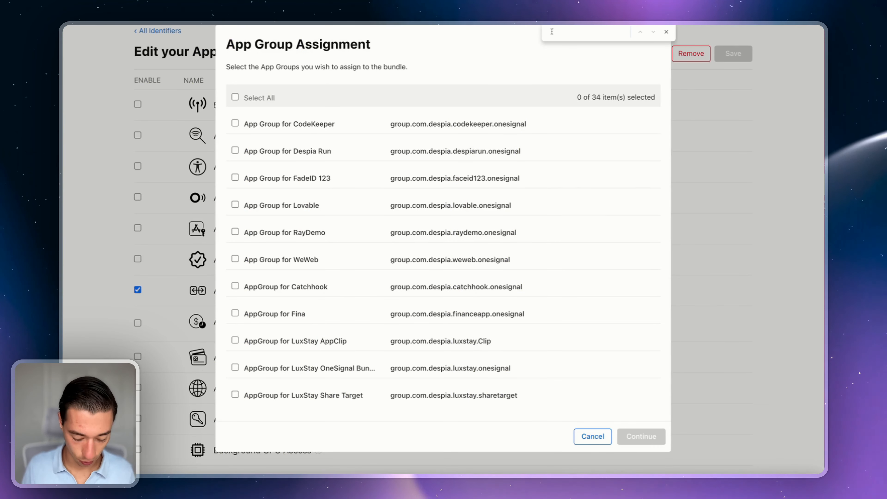
pyautogui.write('MyApp')
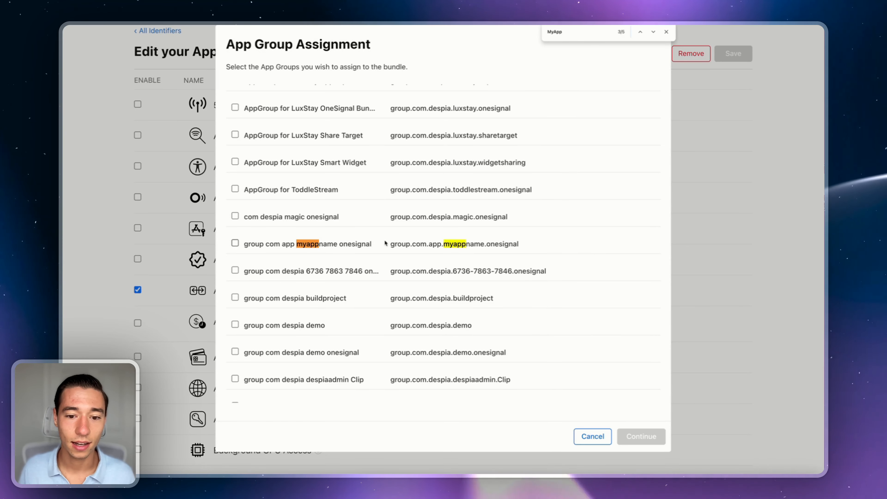
pyautogui.press('Return')
pyautogui.press('Return')
pyautogui.press('Return')
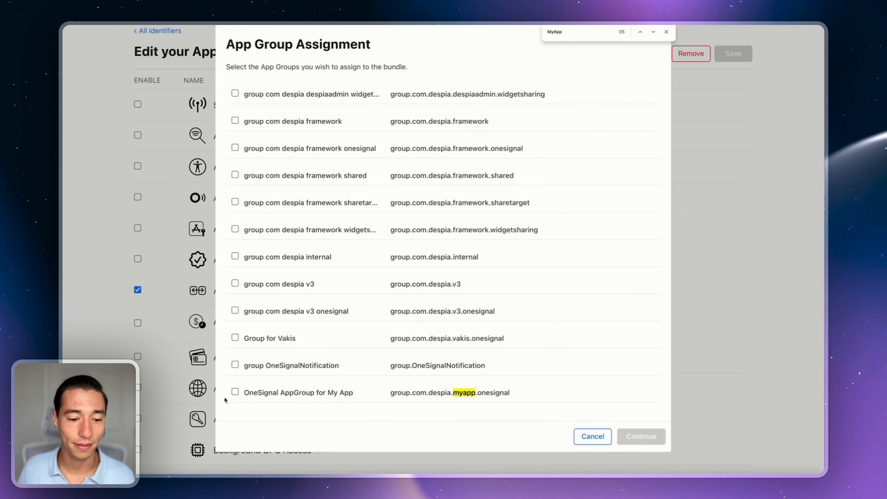
pyautogui.click(235, 393)
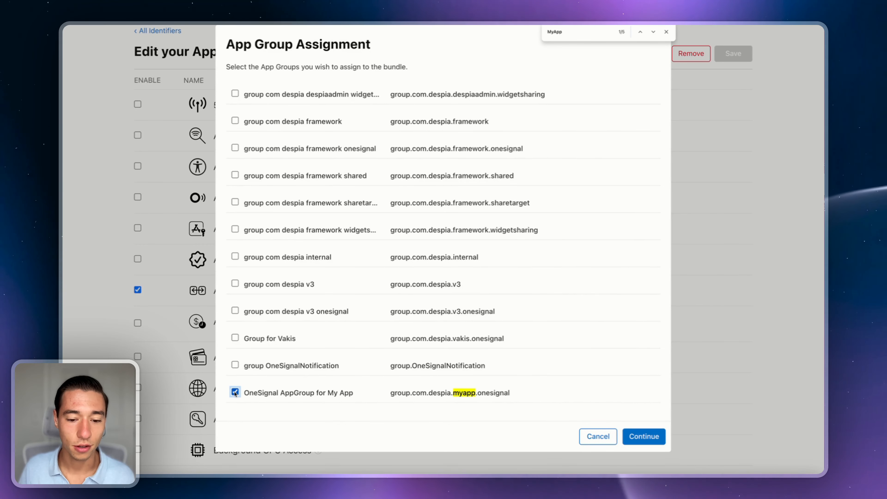
# Step: Confirm the group assignment, then save and confirm the OneSignal Bundle for MyApp changes
pyautogui.click(651, 439)
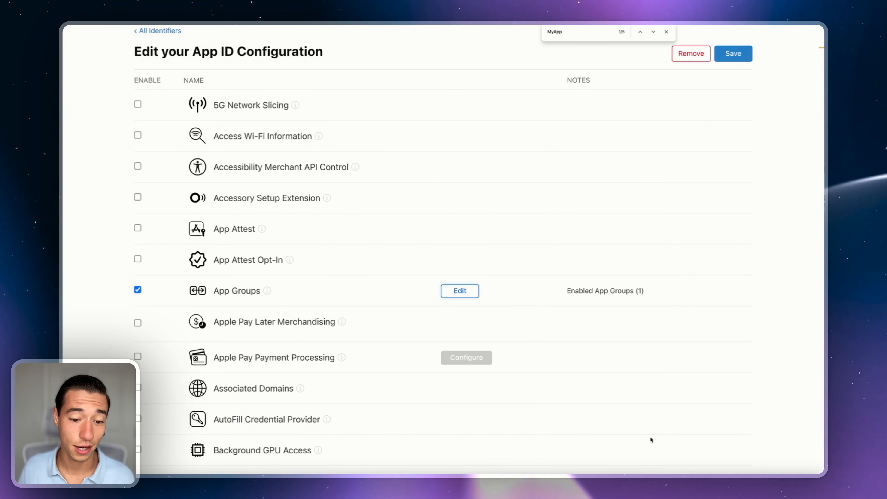
pyautogui.click(666, 32)
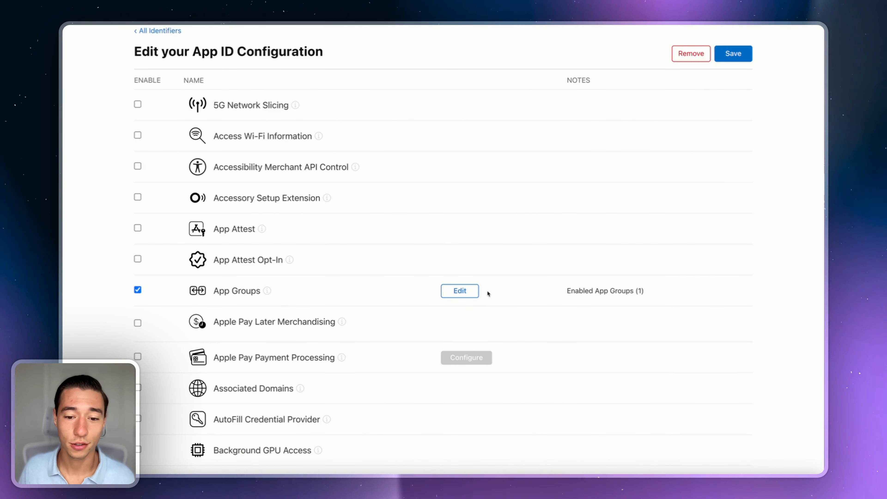
pyautogui.scroll(5, 468, 288)
pyautogui.scroll(1, 468, 288)
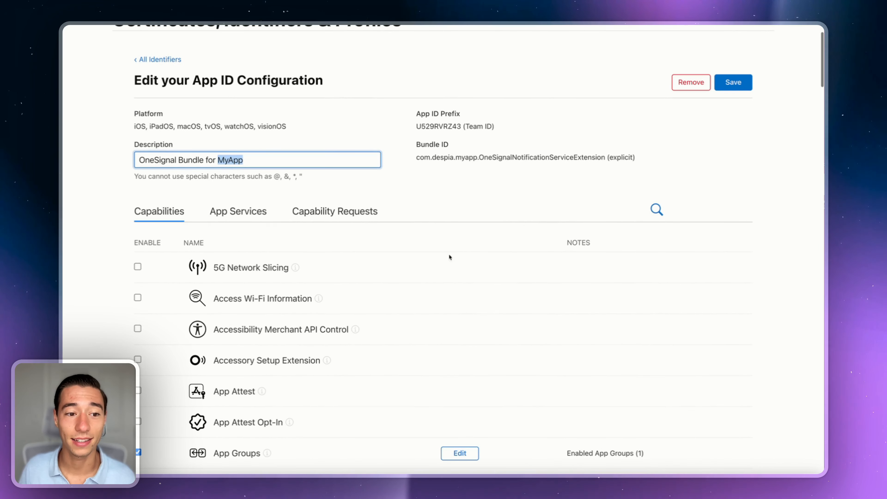
pyautogui.click(408, 177)
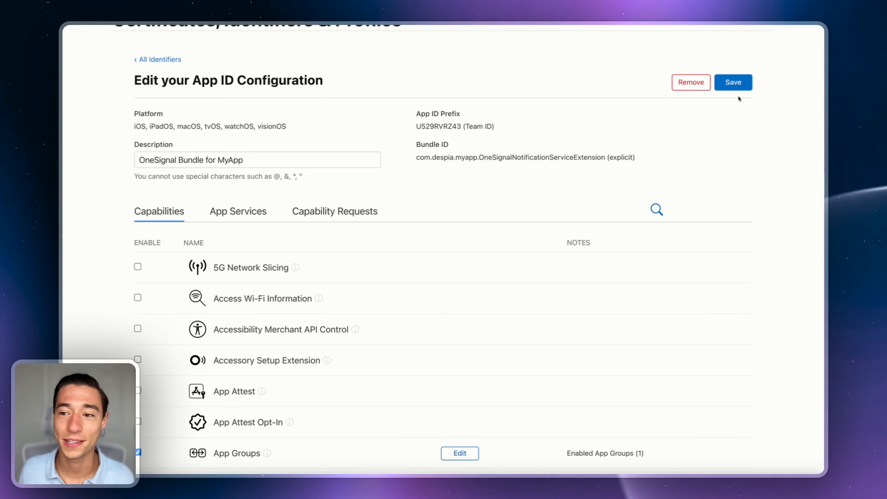
pyautogui.click(735, 83)
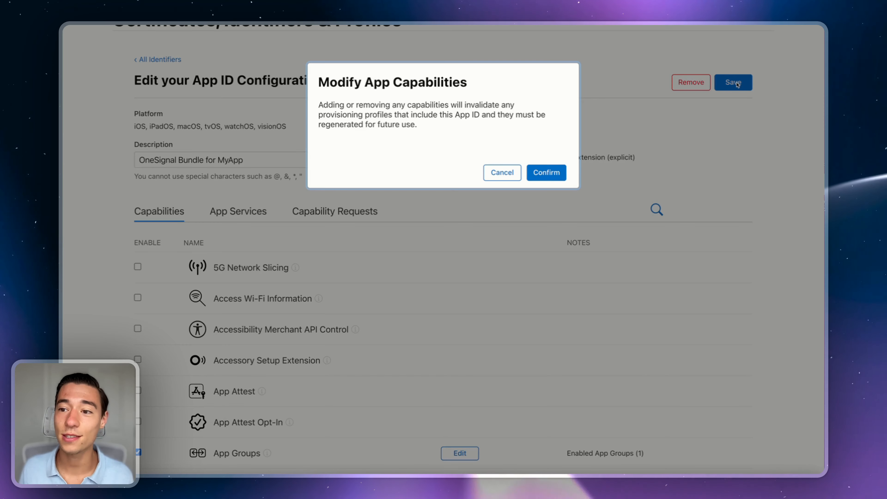
pyautogui.click(547, 172)
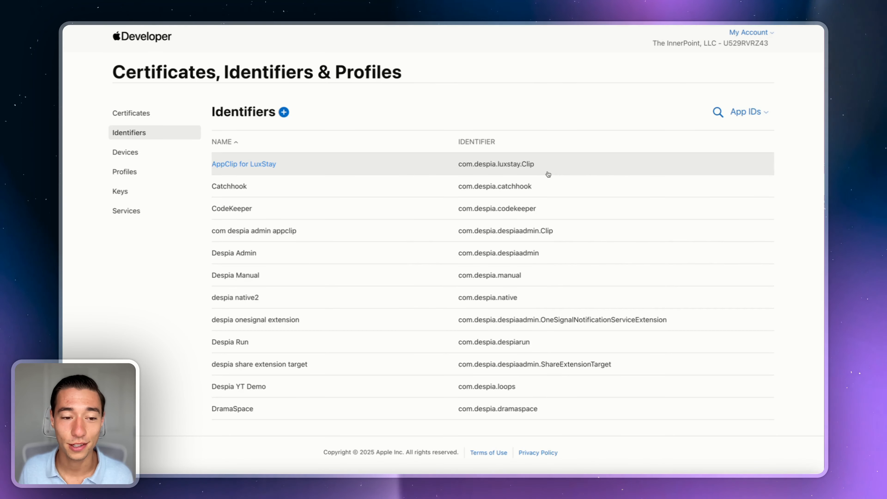
# Step: Open MyApp - Core Bundle ID and scroll to its App Groups capability showing zero groups
pyautogui.click(717, 112)
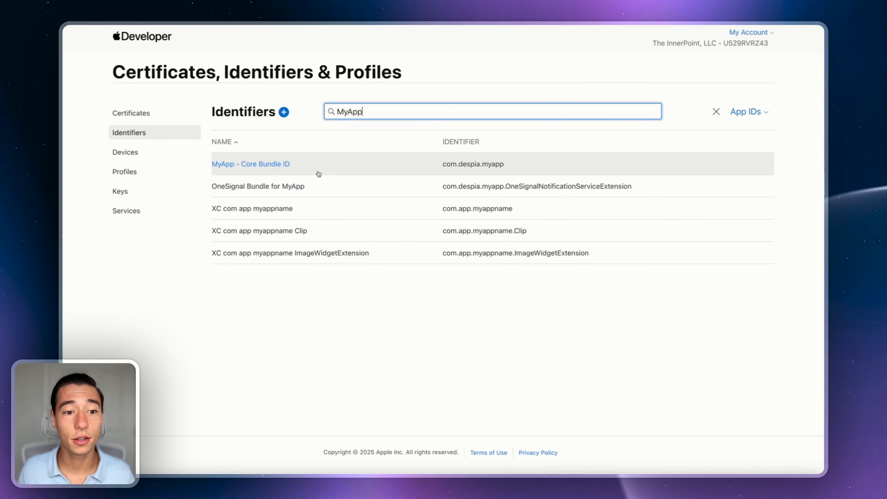
pyautogui.click(286, 168)
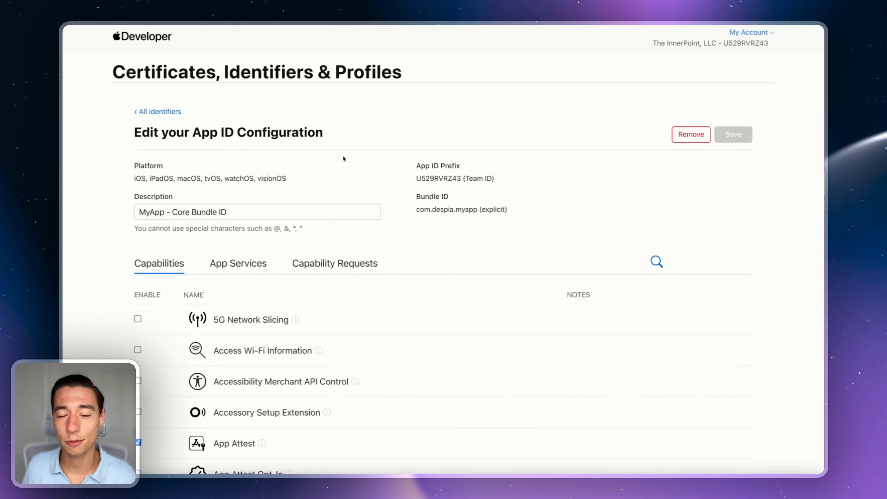
pyautogui.scroll(-3, 347, 231)
pyautogui.scroll(-2, 348, 237)
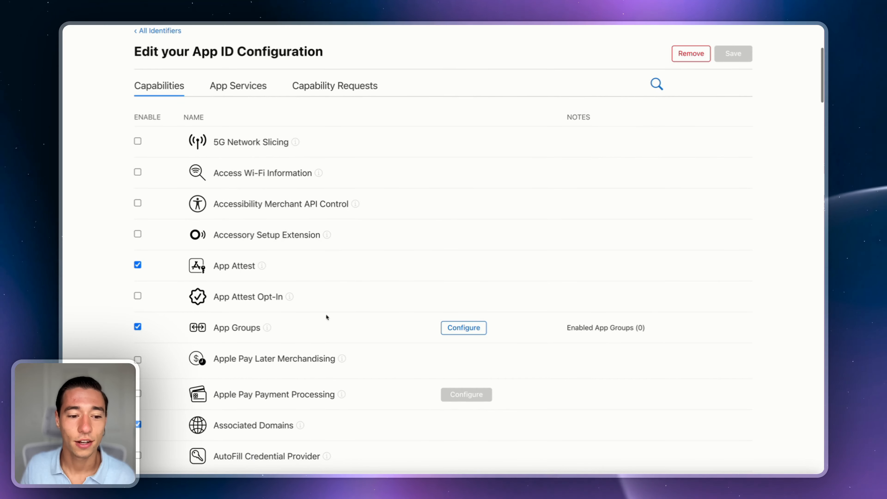
# Step: Tick OneSignal AppGroup for My App for the core App ID, then save and confirm
pyautogui.click(469, 329)
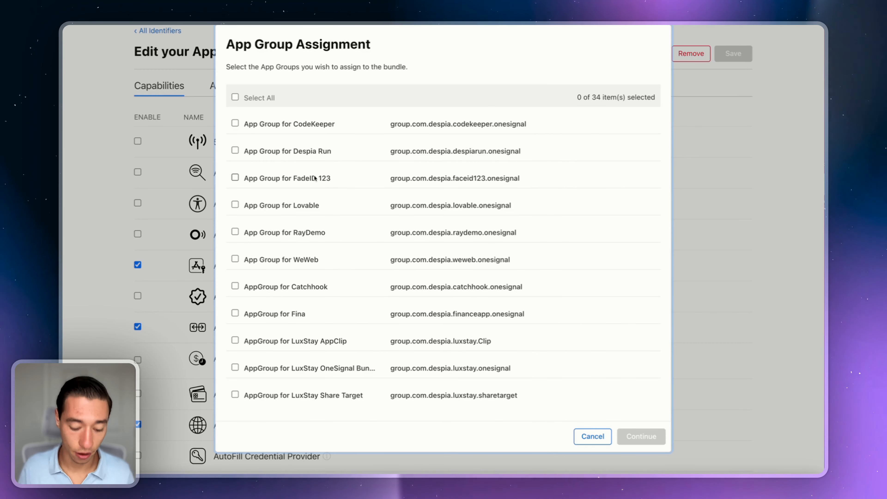
pyautogui.scroll(-15, 314, 178)
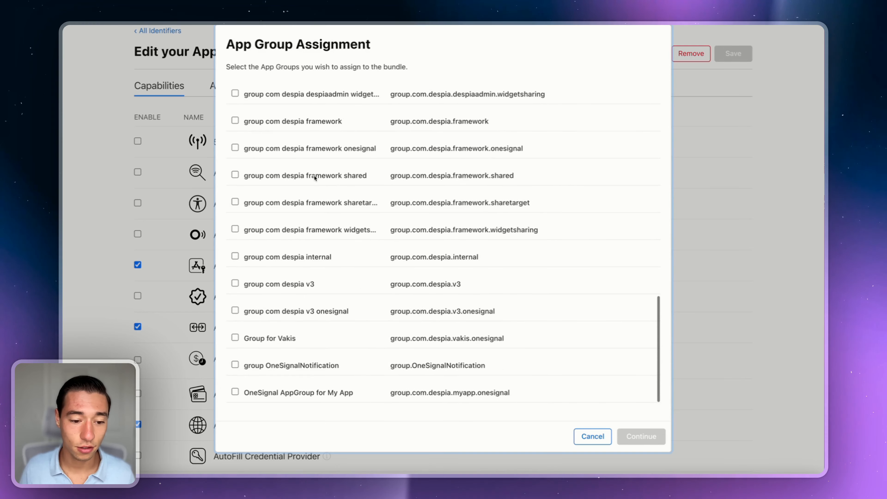
pyautogui.click(235, 392)
pyautogui.click(639, 437)
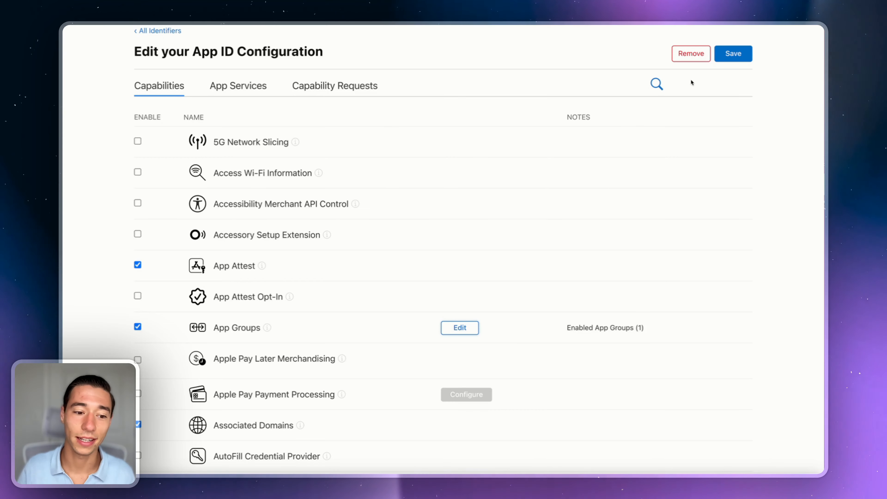
pyautogui.click(733, 55)
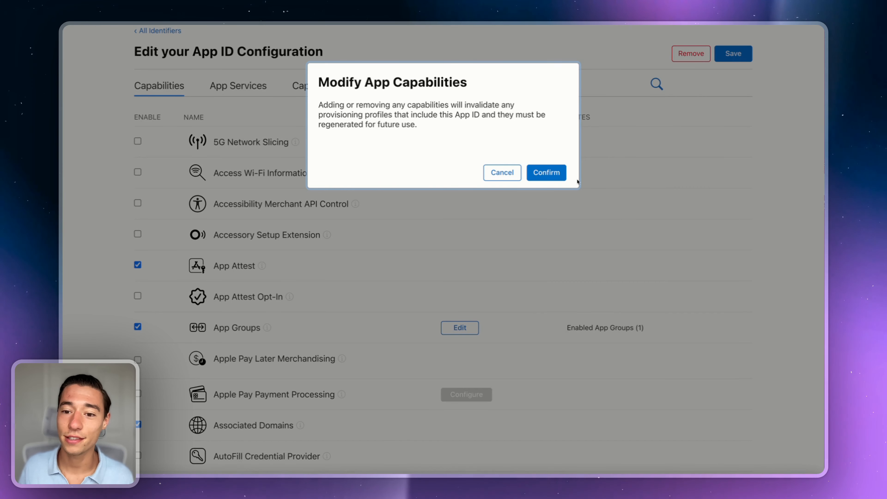
pyautogui.click(551, 175)
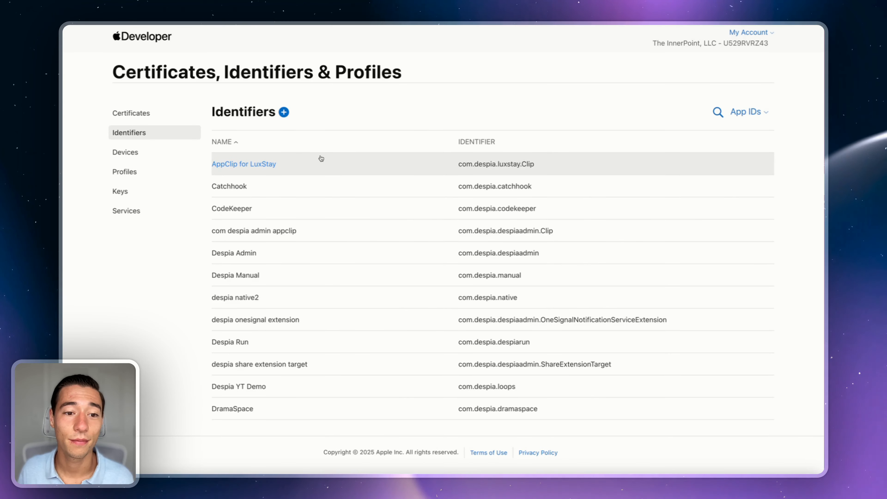
# Step: Filter to App Groups and rename the group description to 'OneSignal AppGroup for MyApp'
pyautogui.click(718, 112)
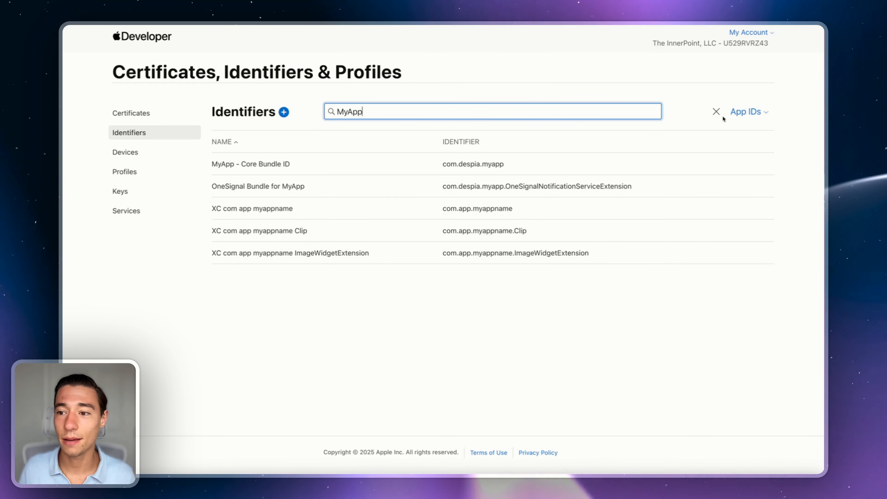
pyautogui.click(747, 112)
pyautogui.click(676, 235)
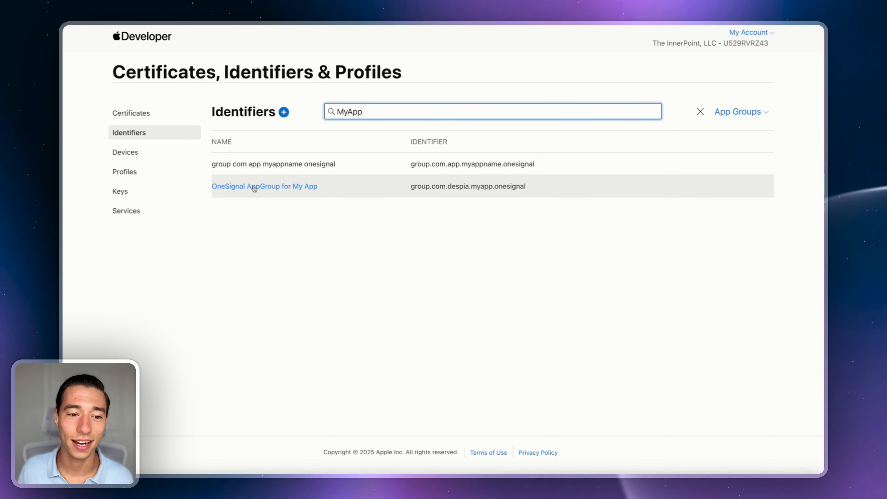
pyautogui.click(271, 192)
pyautogui.click(243, 181)
pyautogui.press('BackSpace')
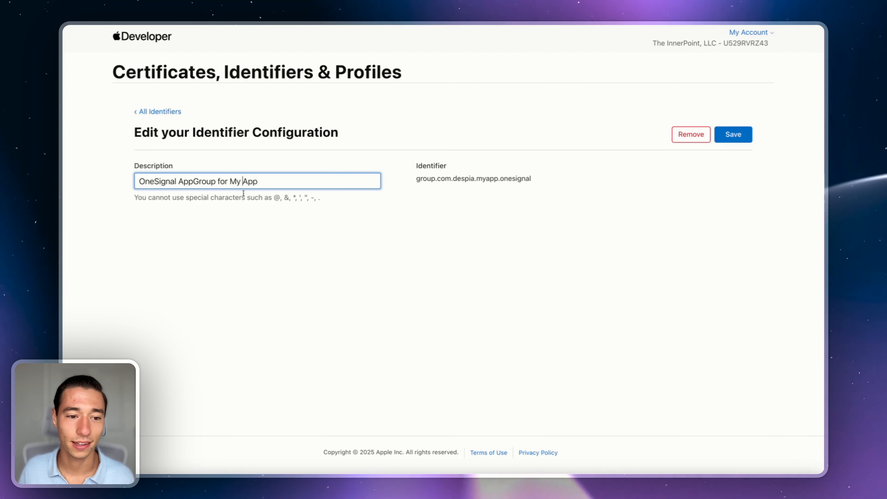
pyautogui.click(734, 137)
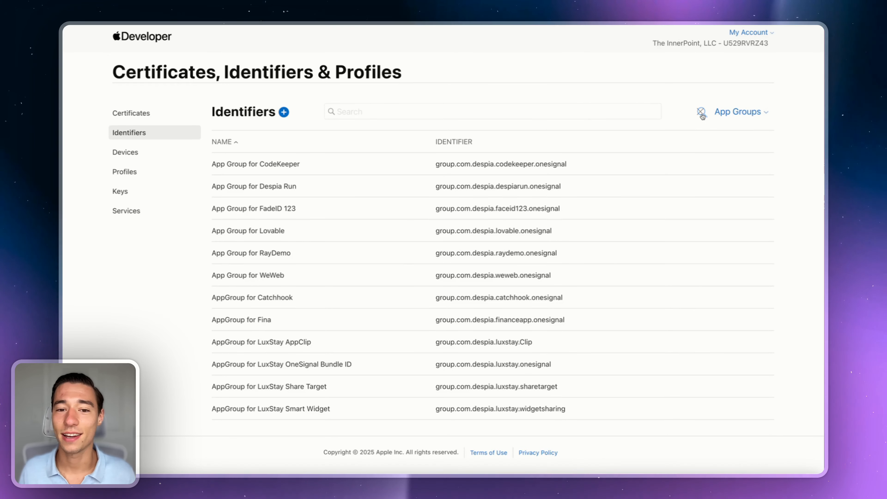
# Step: Search the app groups for 'MyApp', then switch the list back to App IDs
pyautogui.click(468, 114)
pyautogui.write('MyApp')
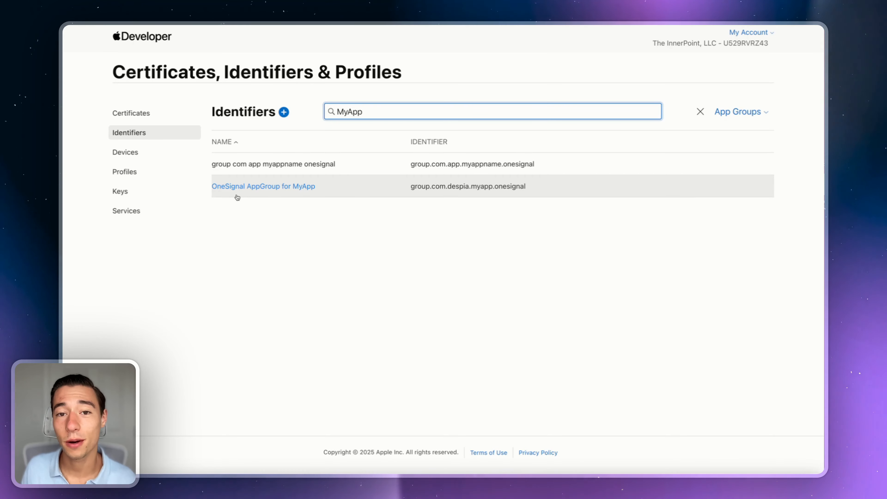
pyautogui.click(748, 117)
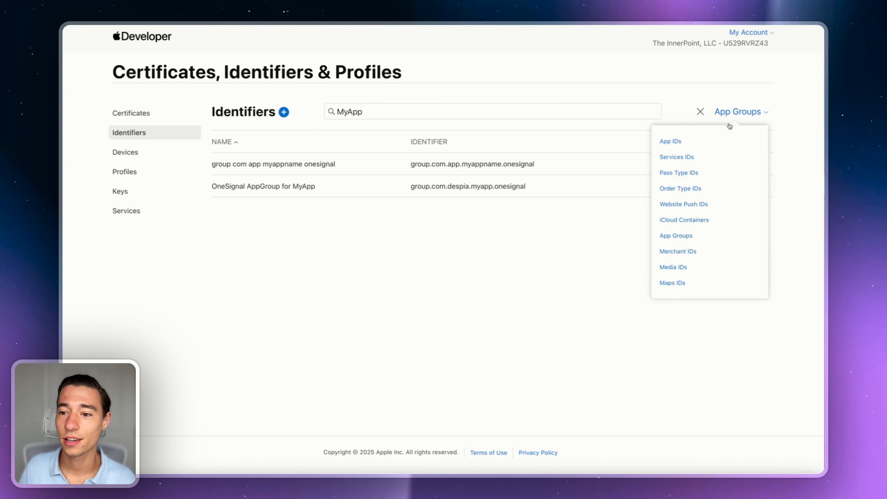
pyautogui.click(678, 141)
pyautogui.click(720, 112)
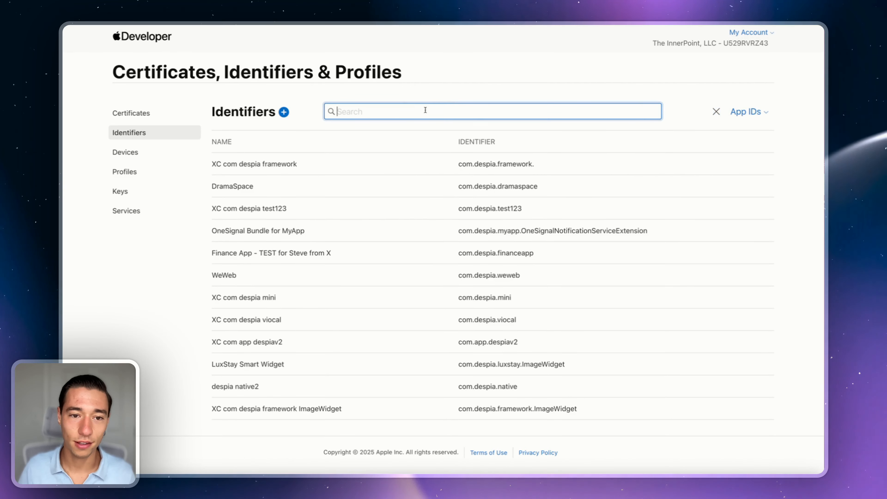
pyautogui.write('MyApp')
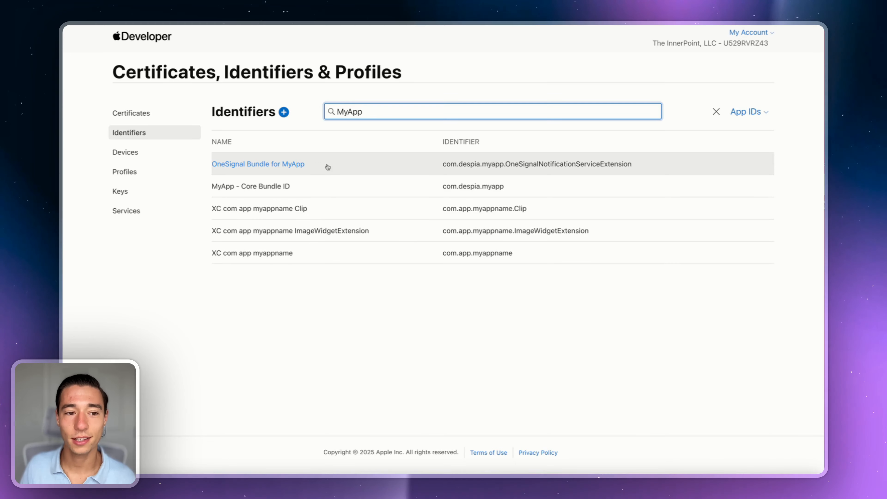
pyautogui.click(413, 163)
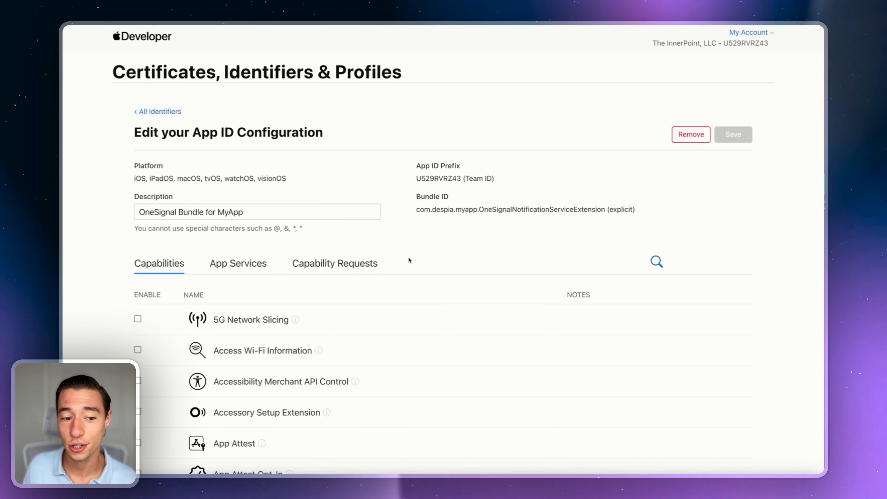
pyautogui.scroll(-10, 384, 281)
pyautogui.click(459, 140)
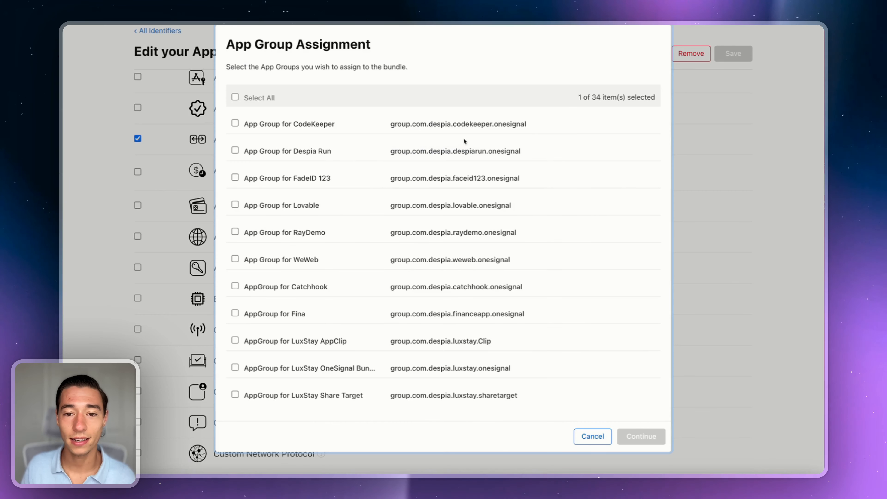
pyautogui.scroll(-10, 474, 262)
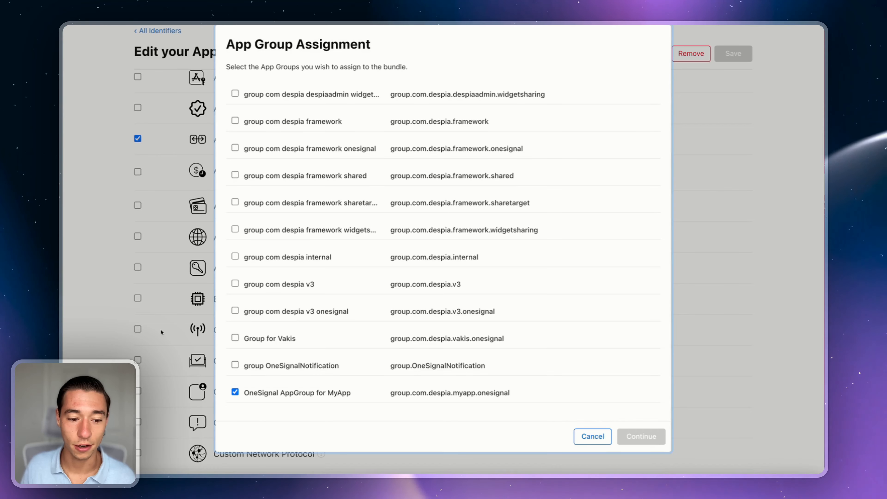
pyautogui.click(607, 439)
pyautogui.click(151, 34)
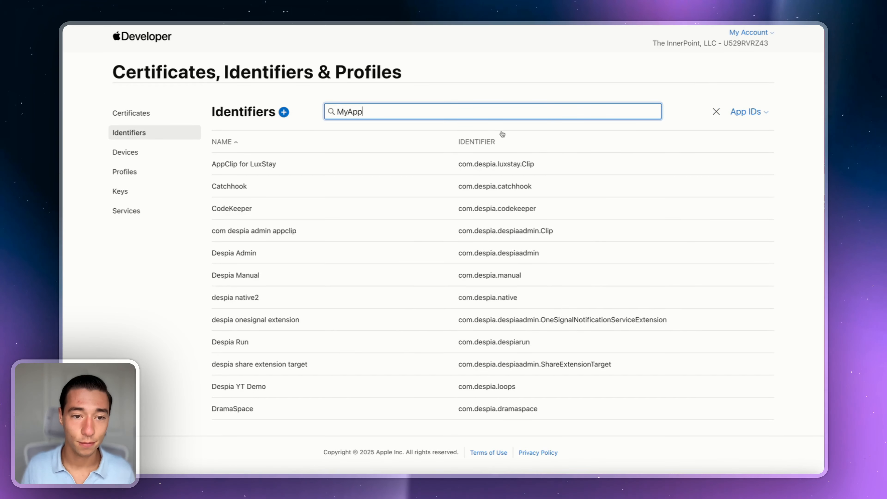
pyautogui.click(247, 164)
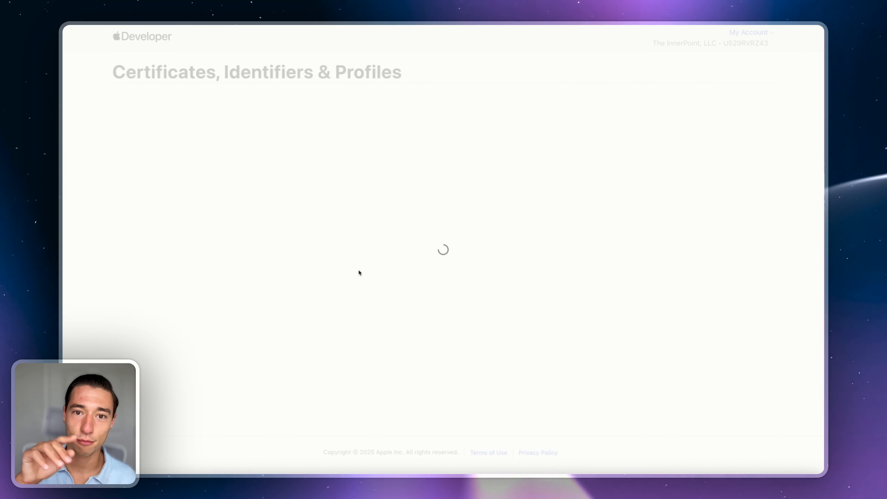
pyautogui.scroll(-7, 359, 272)
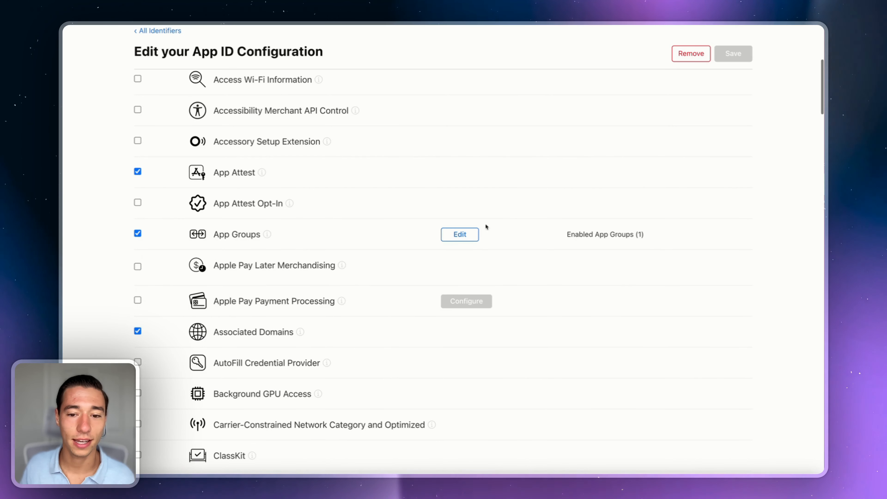
pyautogui.click(457, 233)
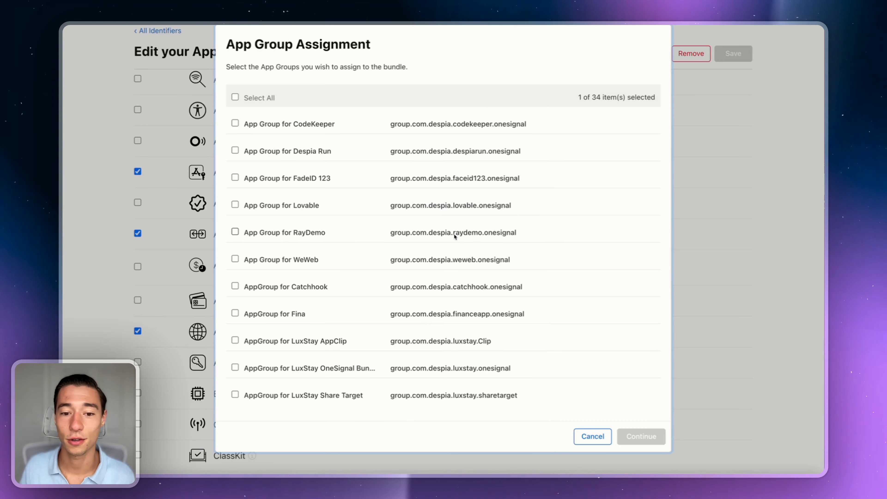
pyautogui.scroll(-15, 455, 236)
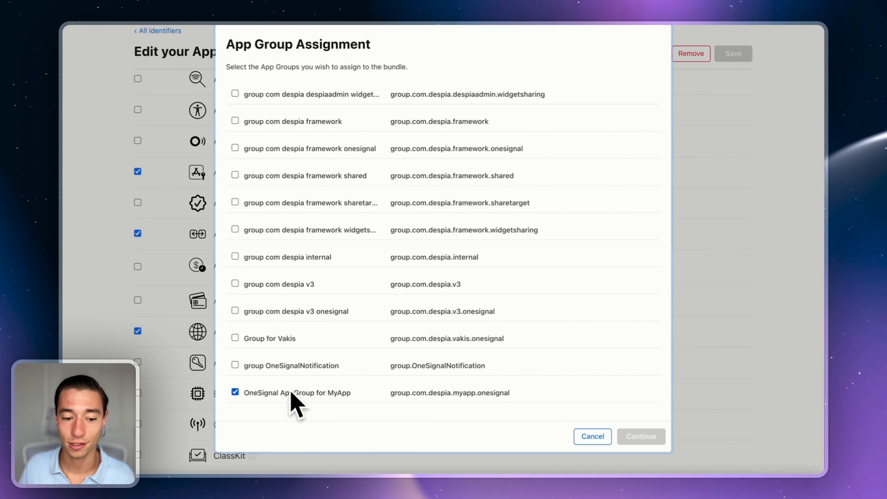
pyautogui.click(585, 438)
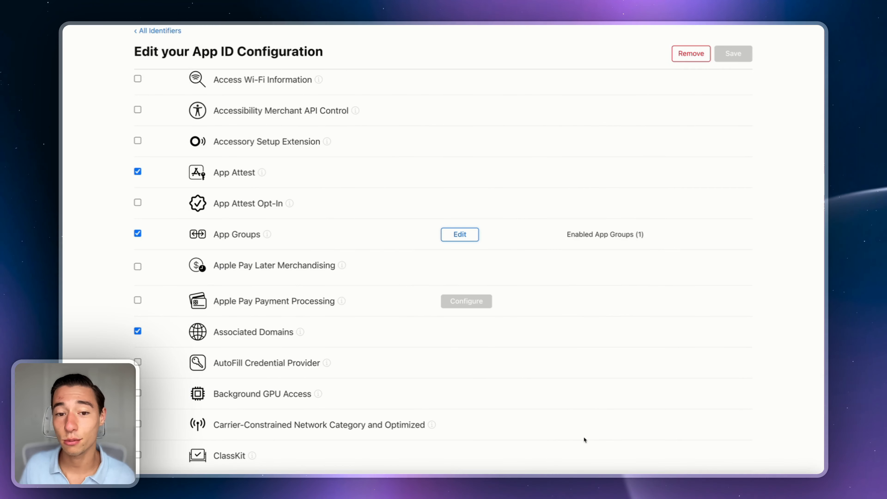
pyautogui.click(158, 31)
# Step: Search the App IDs list for 'MyApp' to show the five MyApp identifiers
pyautogui.click(718, 112)
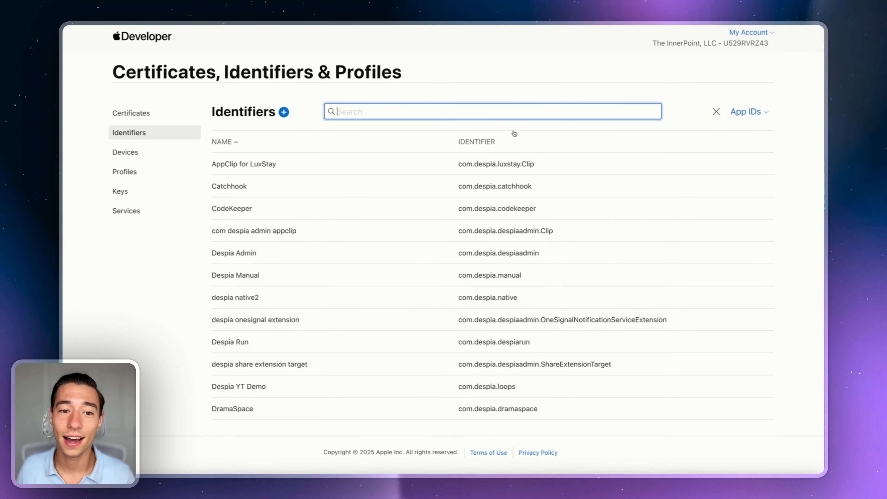
pyautogui.write('MyApp')
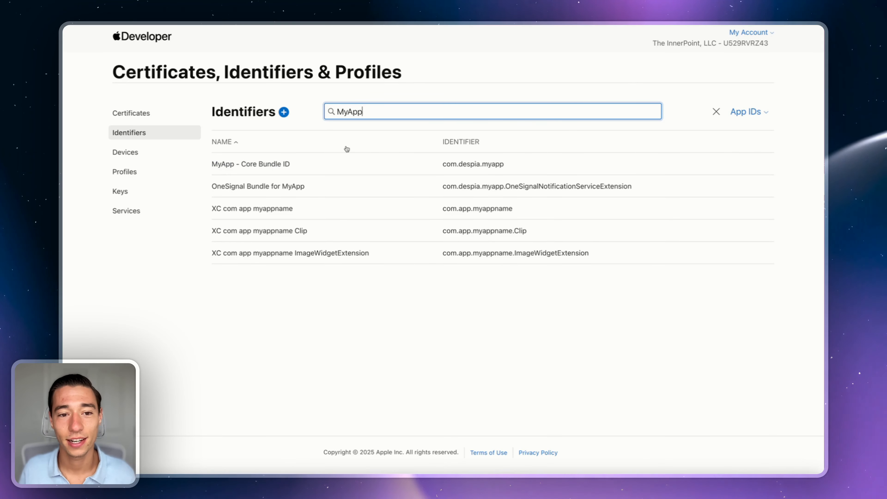
pyautogui.click(314, 103)
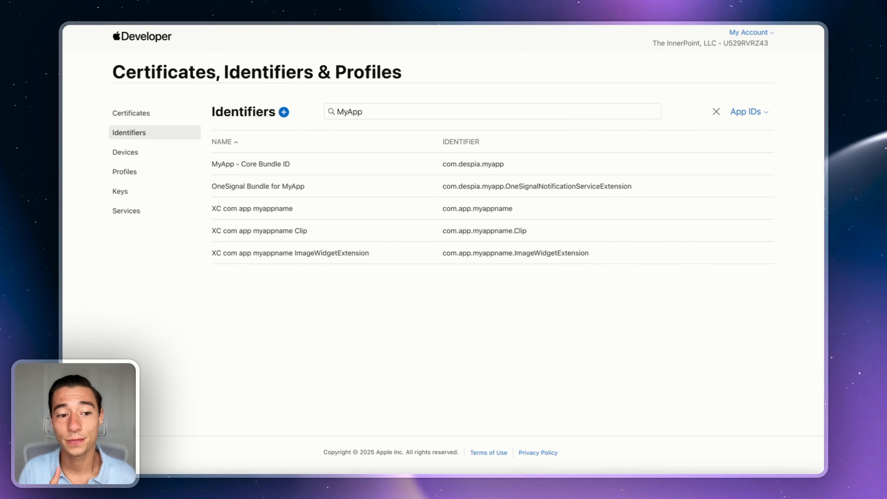
pyautogui.click(137, 24)
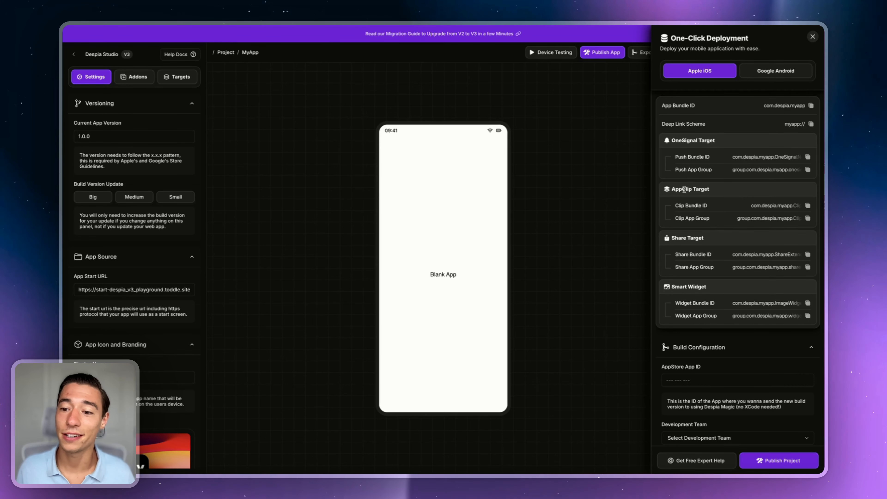
pyautogui.moveTo(683, 189); pyautogui.dragTo(692, 189)
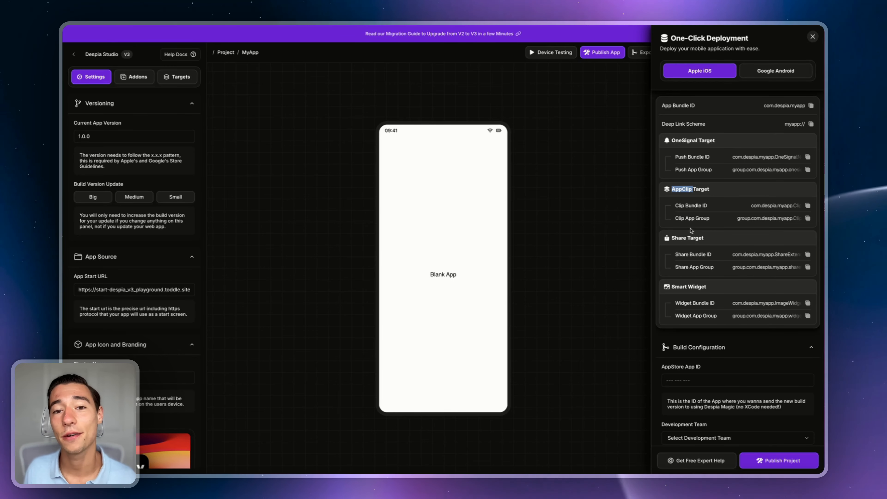
pyautogui.click(724, 193)
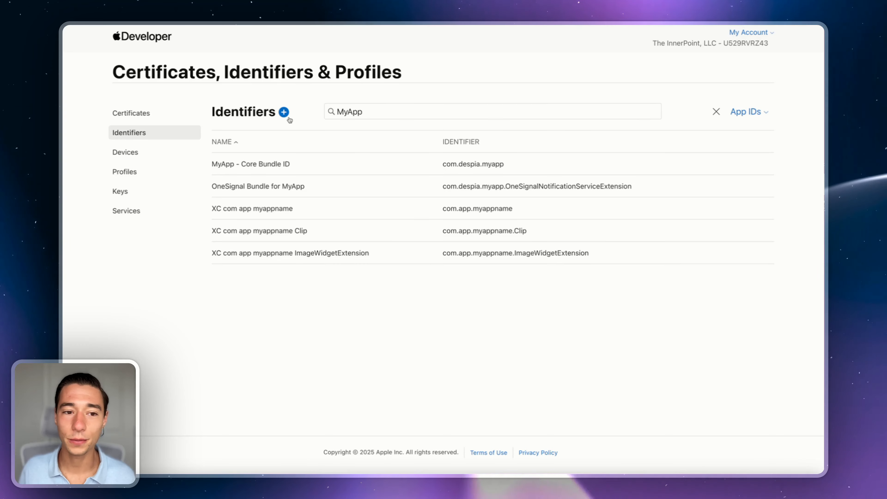
# Step: Start a new App ID registration with App Clip as the type and continue
pyautogui.click(284, 112)
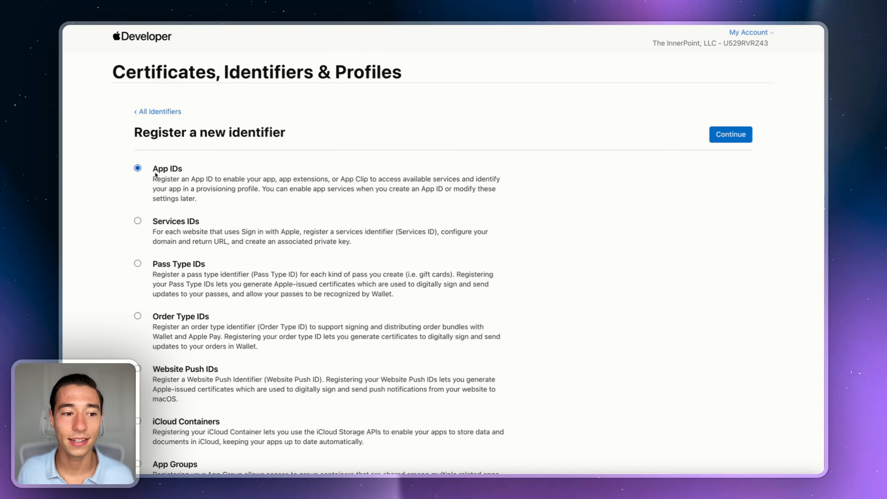
pyautogui.click(747, 139)
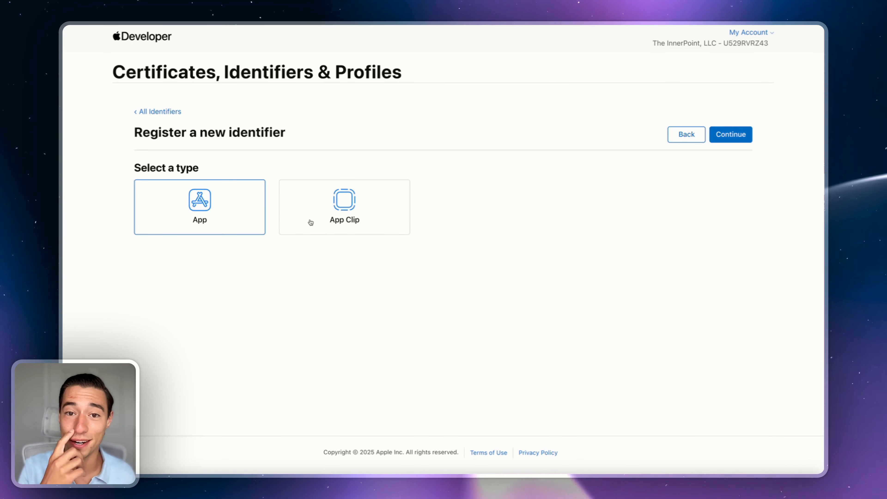
pyautogui.click(364, 211)
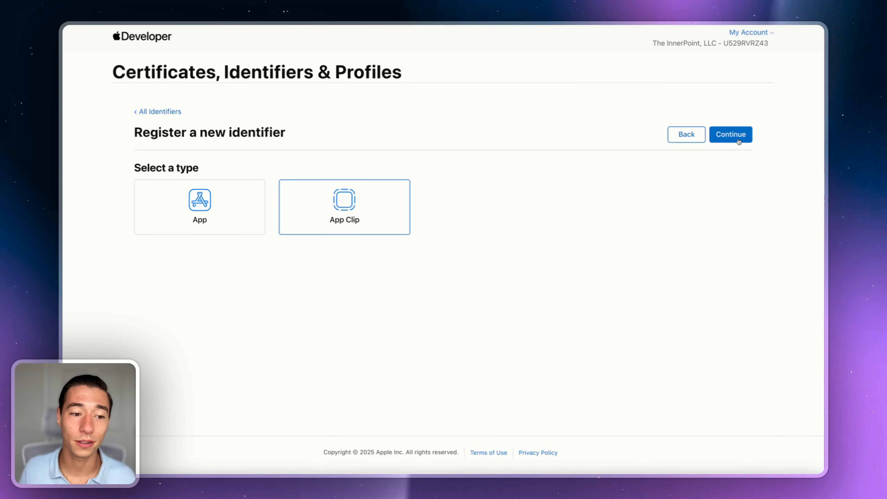
pyautogui.click(215, 196)
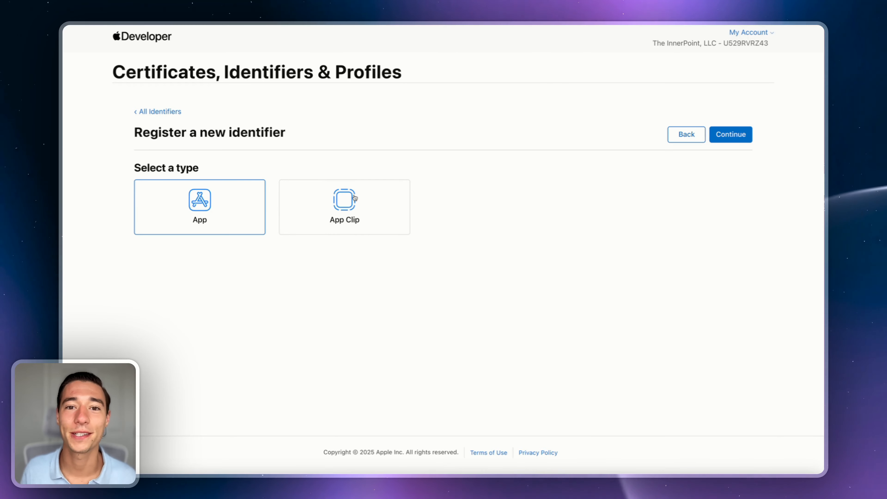
pyautogui.click(738, 138)
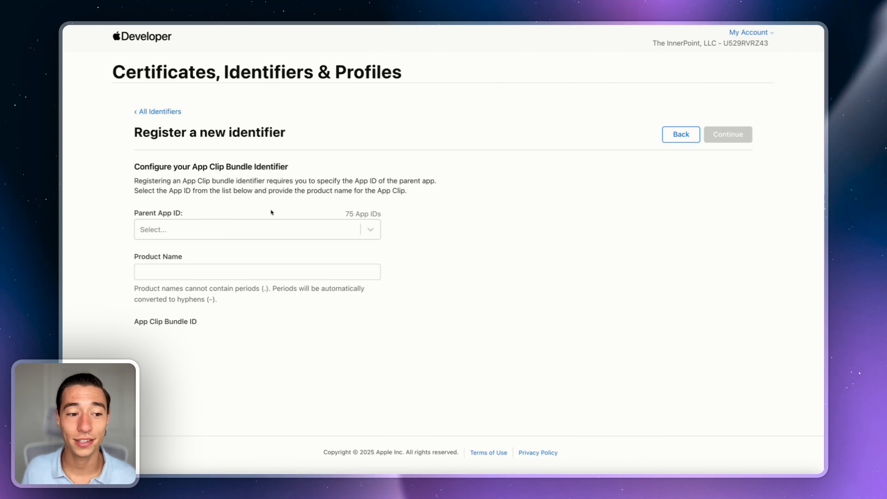
# Step: Pick MyApp - Core Bundle ID as parent and product name Clip, giving com.despia.myapp.Clip
pyautogui.click(217, 227)
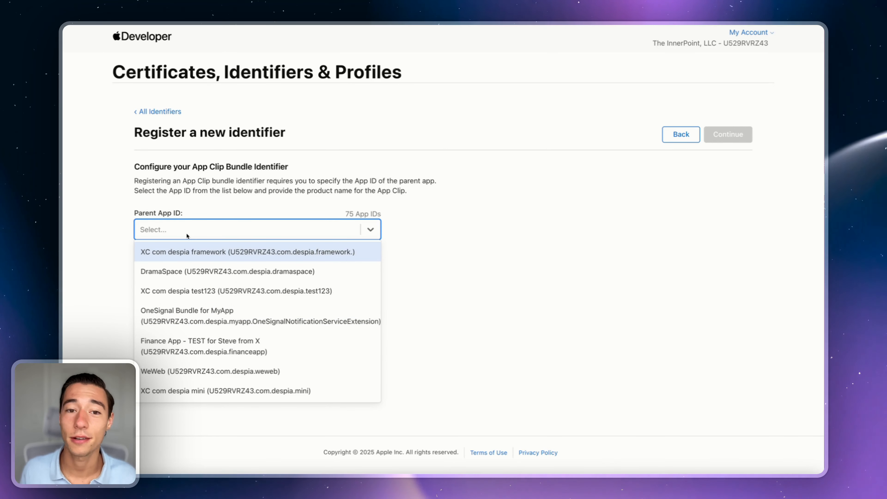
pyautogui.write('MyApp')
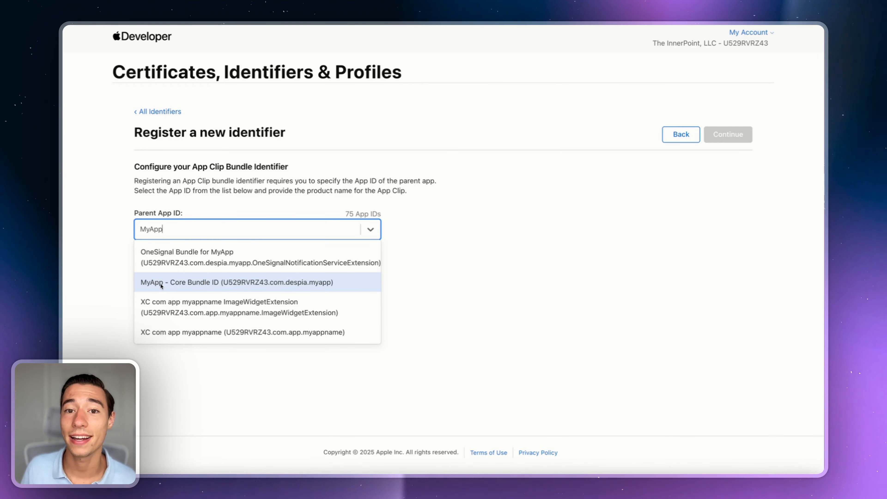
pyautogui.click(160, 285)
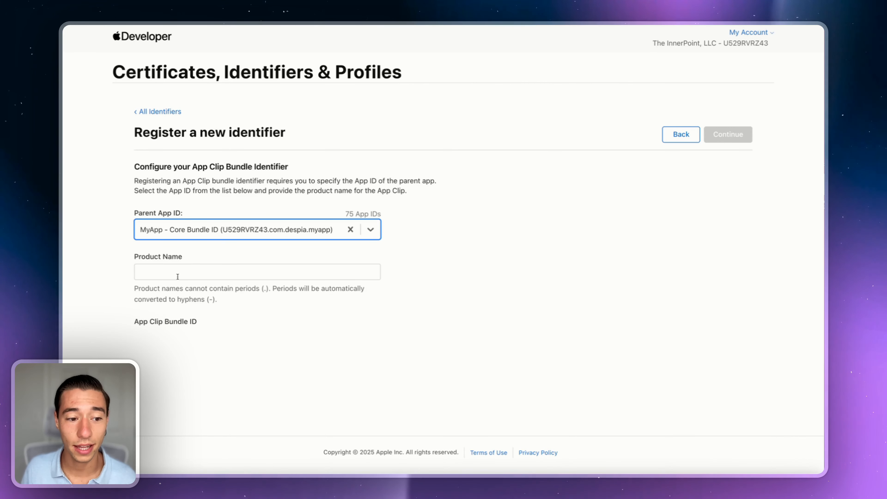
pyautogui.click(170, 271)
pyautogui.write('Clip')
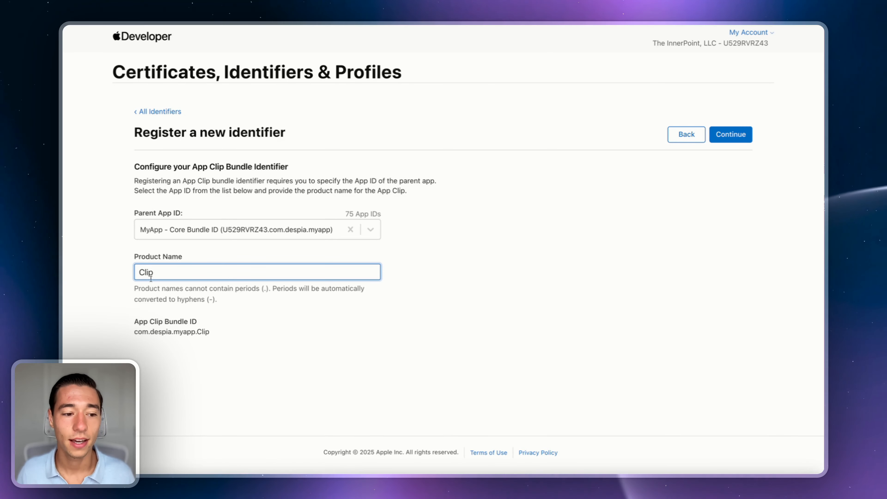
pyautogui.click(148, 273)
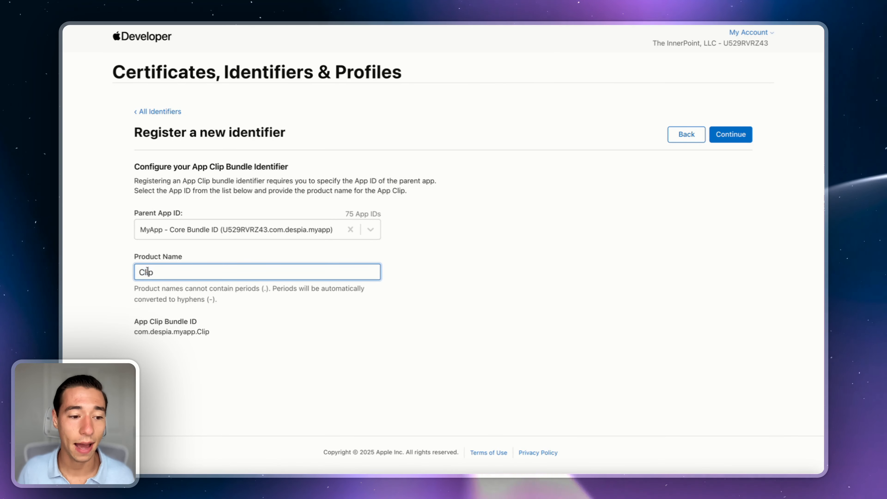
pyautogui.moveTo(145, 273); pyautogui.dragTo(141, 272)
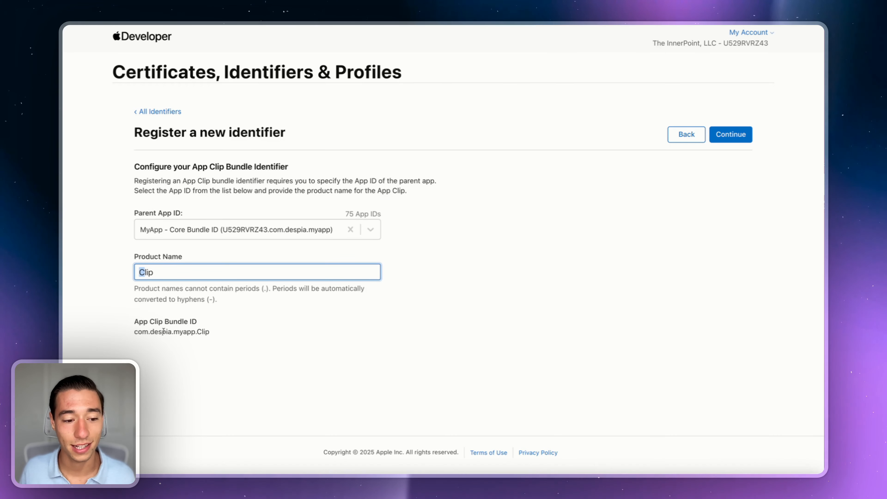
pyautogui.moveTo(134, 334); pyautogui.dragTo(213, 333)
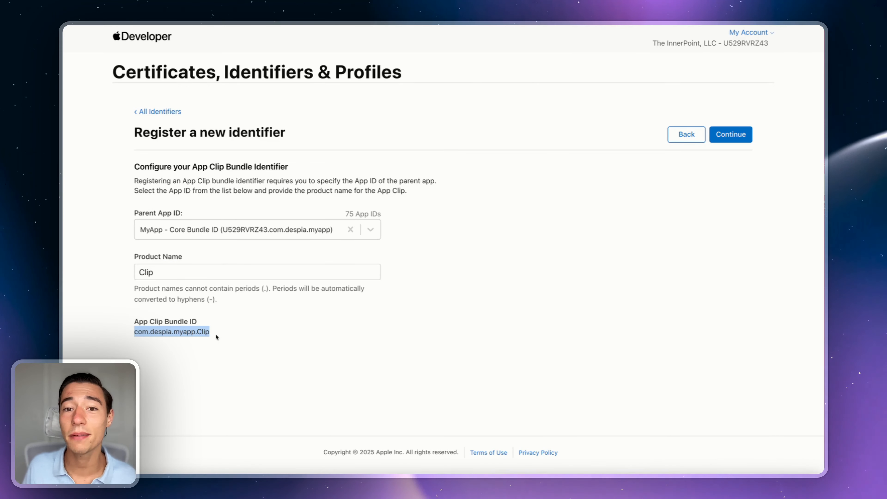
pyautogui.click(219, 332)
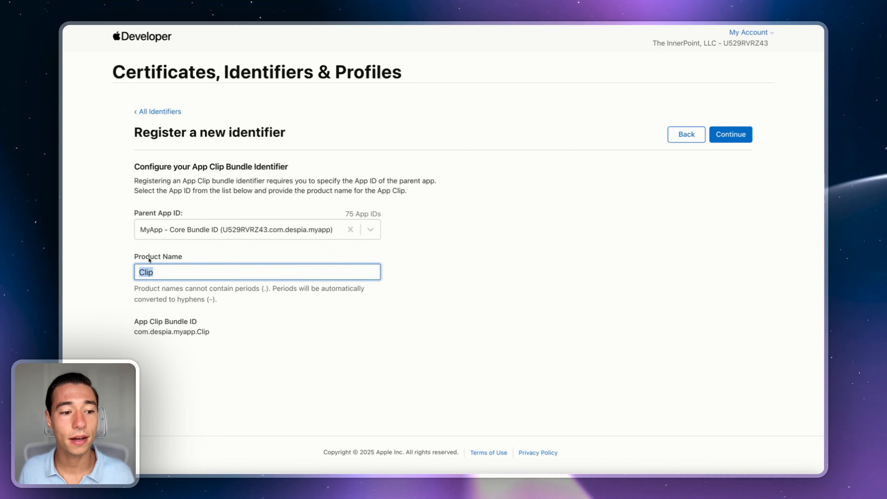
pyautogui.click(182, 255)
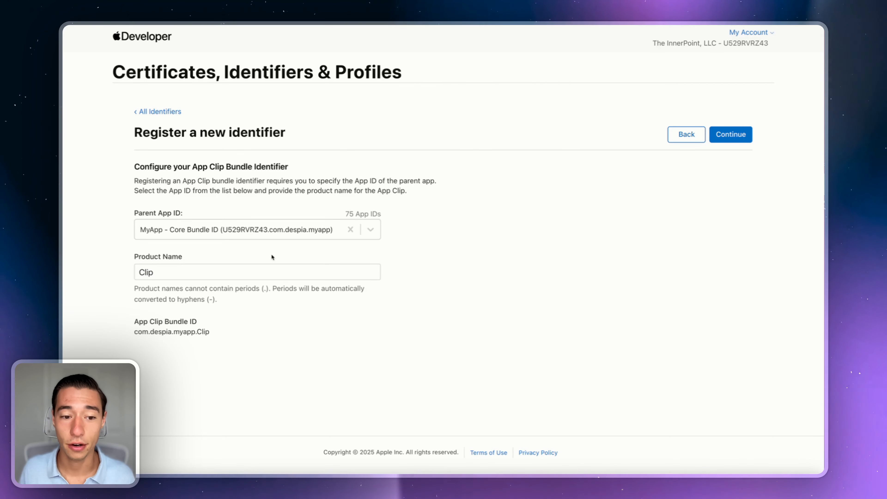
pyautogui.click(730, 138)
pyautogui.scroll(-1, 387, 276)
pyautogui.scroll(-4, 388, 275)
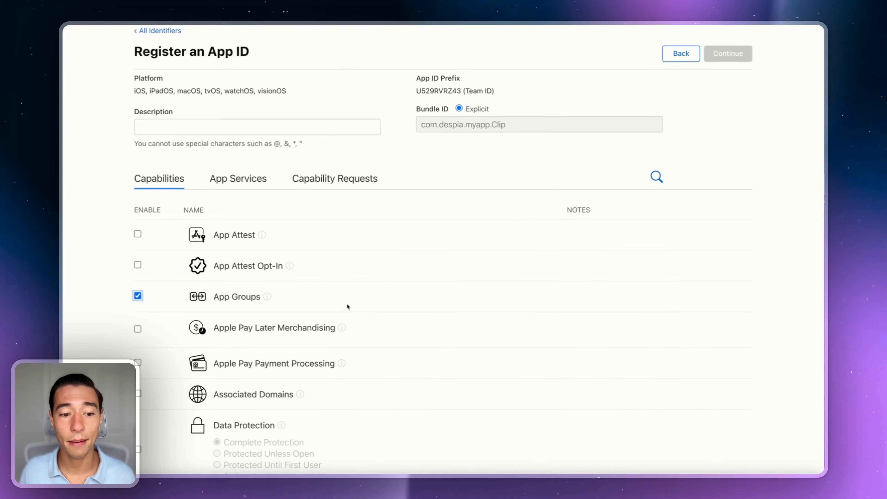
pyautogui.scroll(-15, 347, 306)
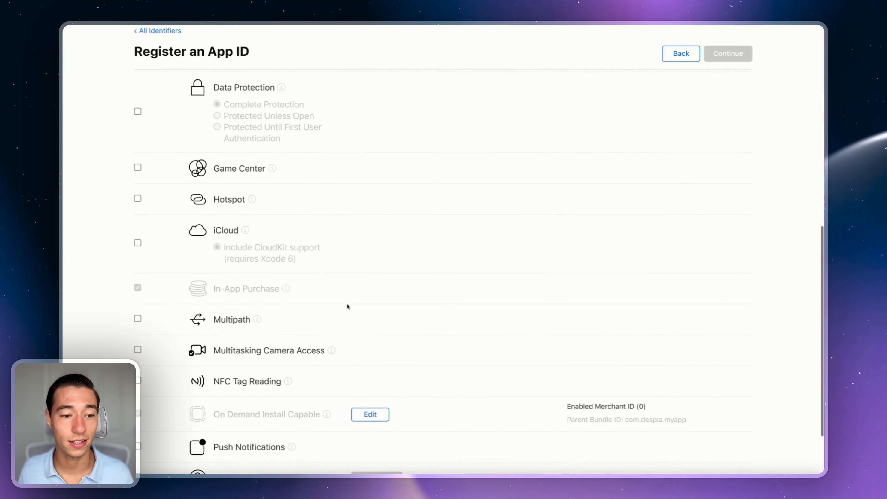
pyautogui.scroll(5, 347, 306)
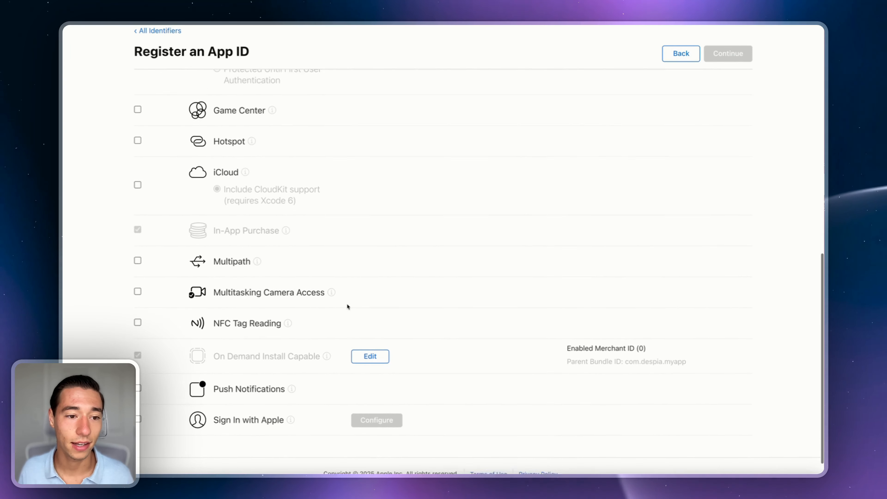
pyautogui.scroll(-2, 347, 306)
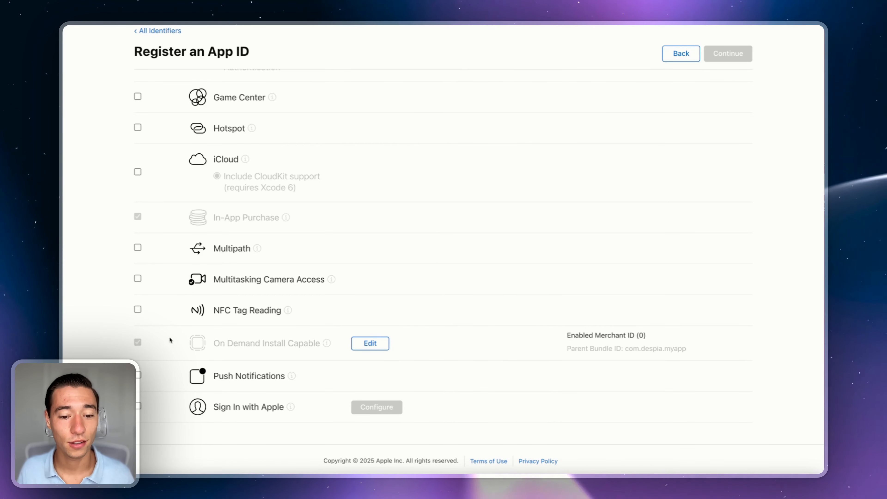
pyautogui.click(370, 343)
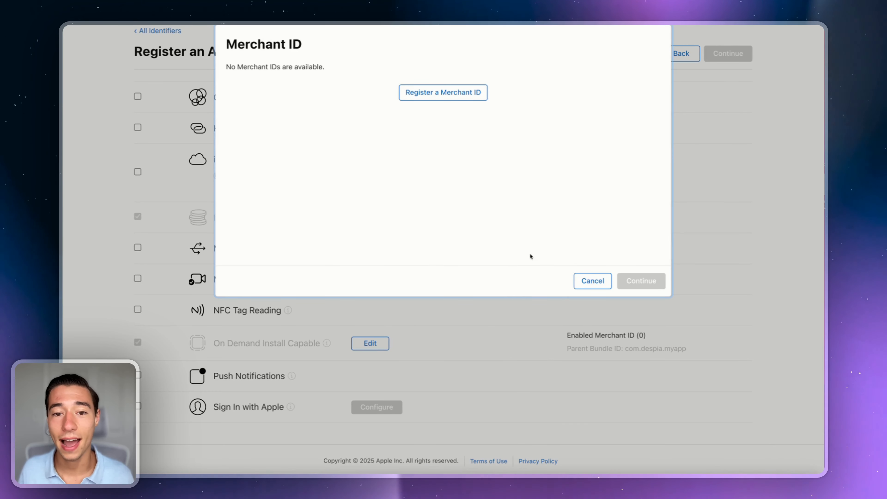
pyautogui.click(587, 284)
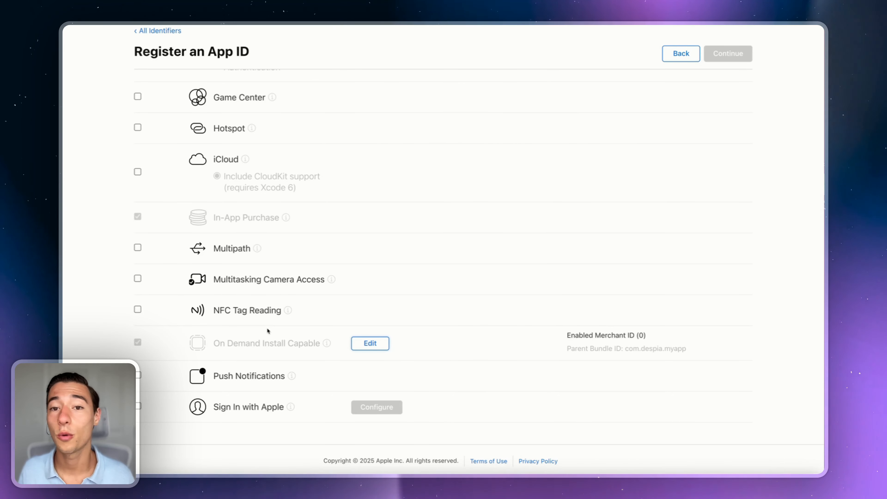
pyautogui.click(372, 349)
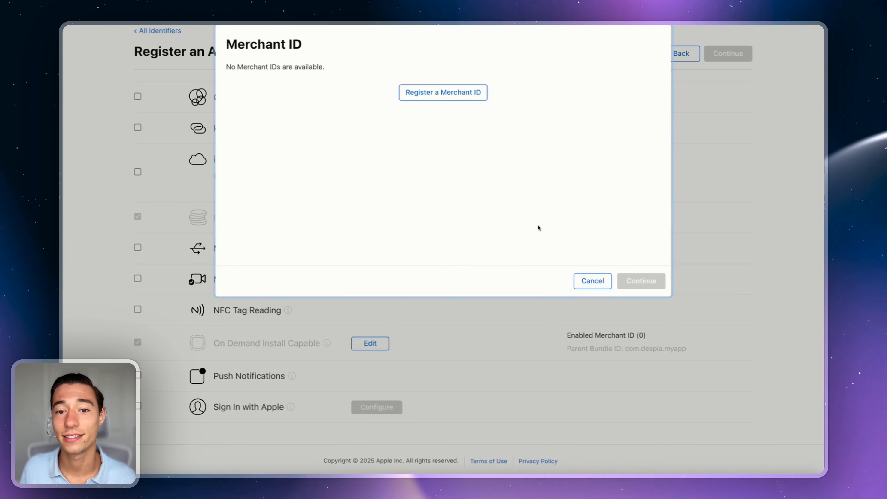
pyautogui.click(594, 278)
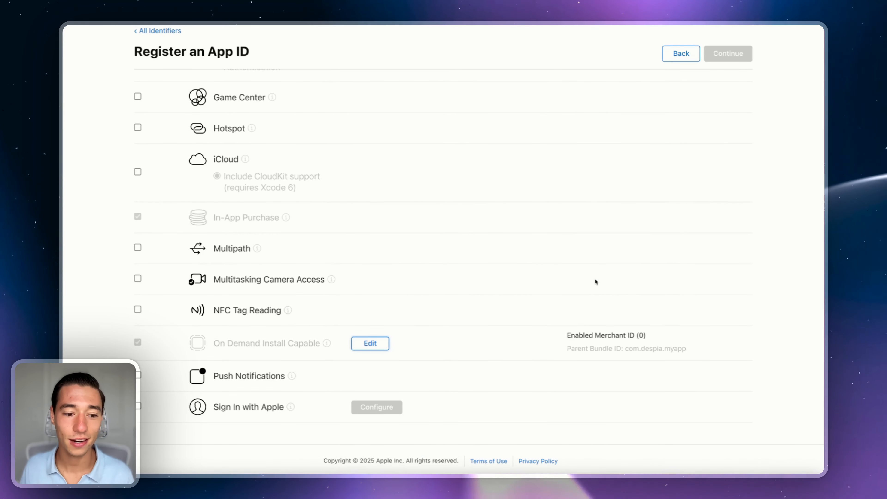
pyautogui.scroll(15, 595, 282)
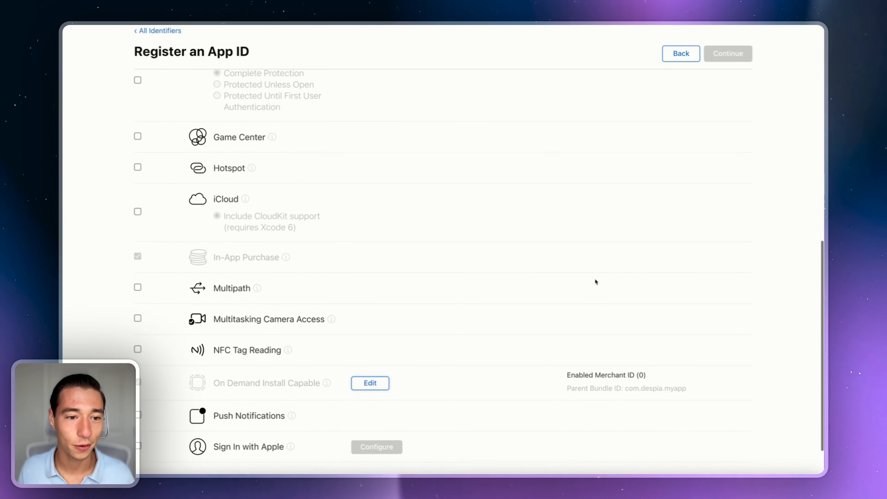
pyautogui.scroll(-1, 500, 293)
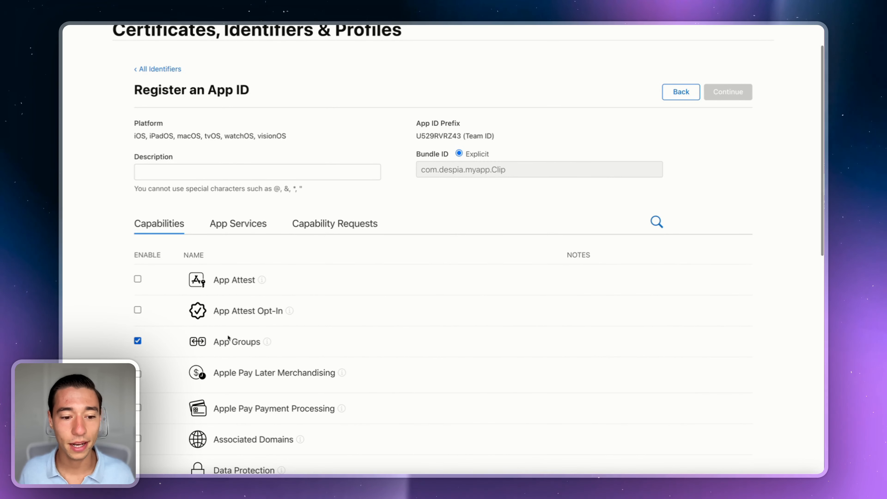
pyautogui.scroll(-15, 205, 341)
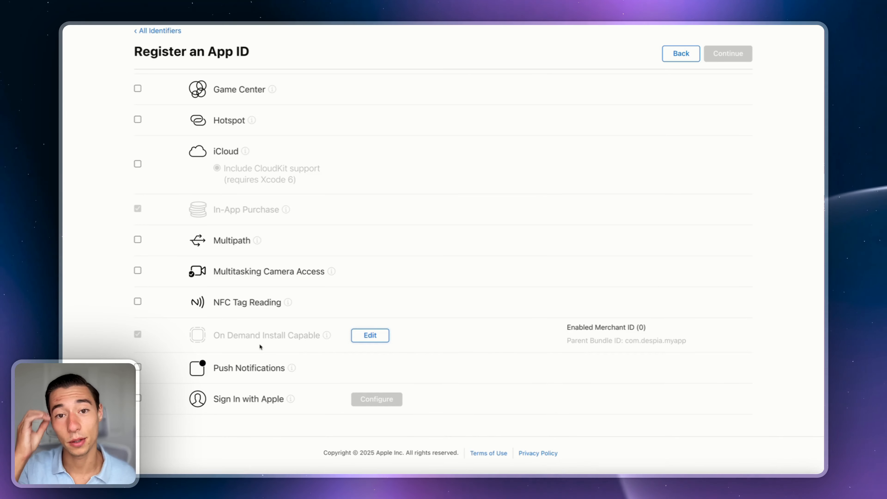
pyautogui.scroll(15, 259, 343)
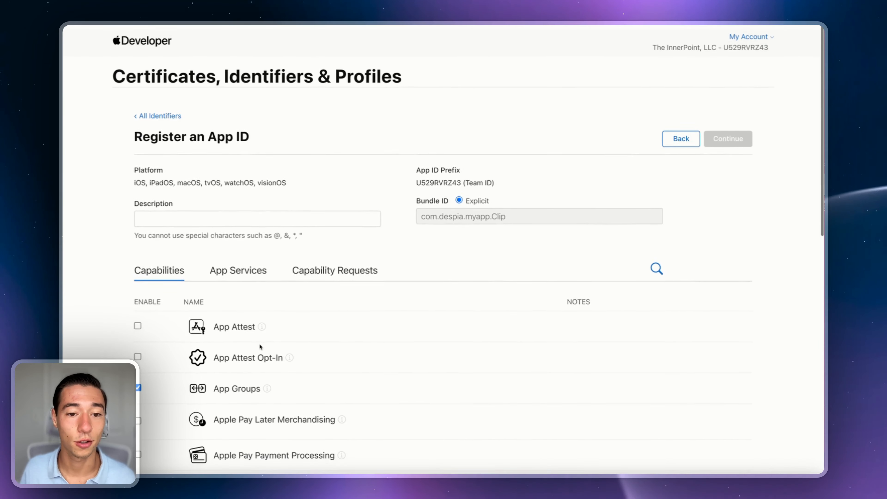
# Step: Describe the App Clip App ID as 'AppClip Bundle for My App' and register it
pyautogui.click(251, 217)
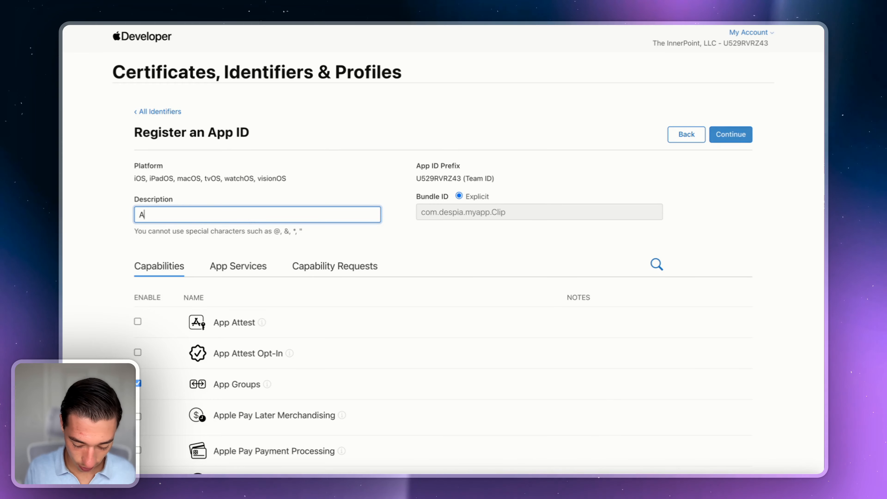
pyautogui.write('AppClip B')
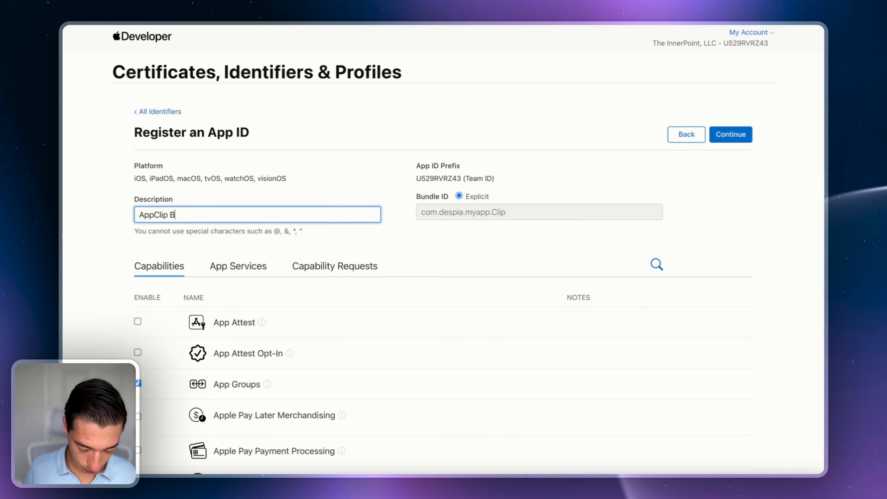
pyautogui.write('undle for ')
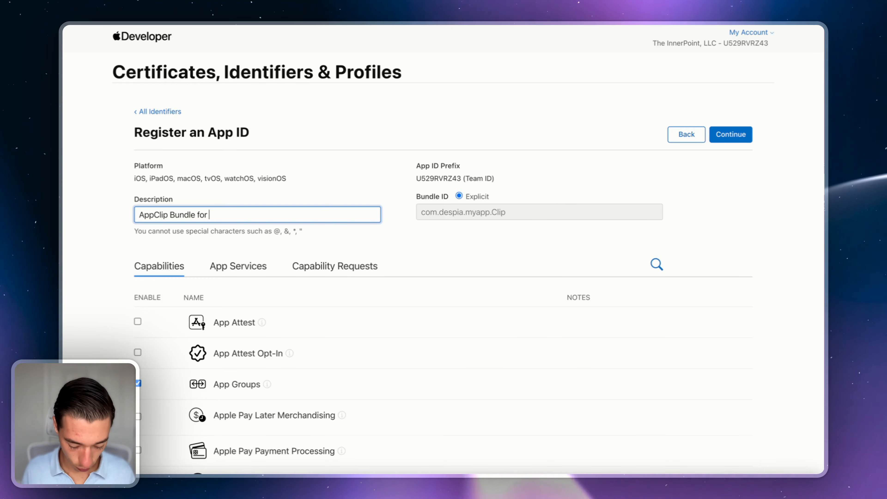
pyautogui.write('My App')
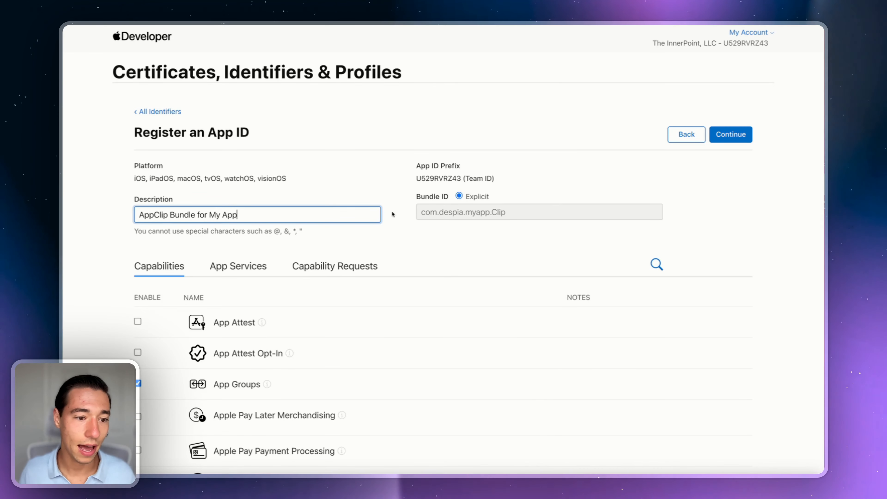
pyautogui.click(674, 172)
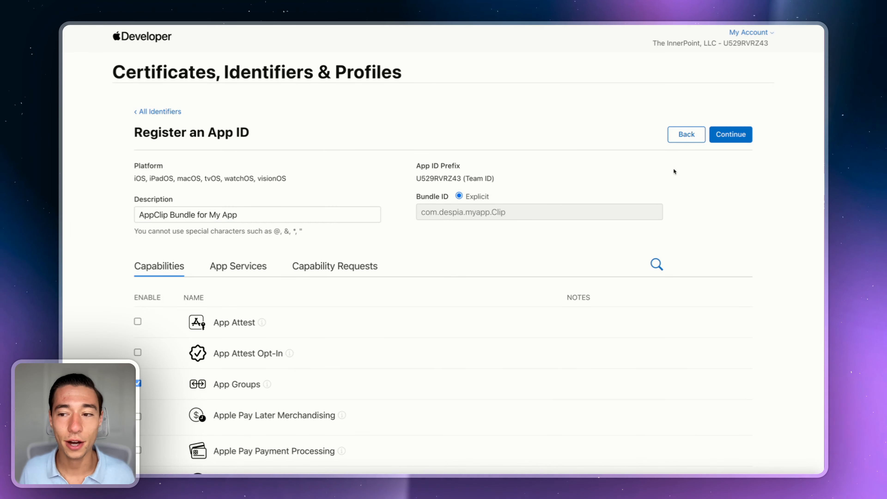
pyautogui.click(721, 136)
pyautogui.click(722, 136)
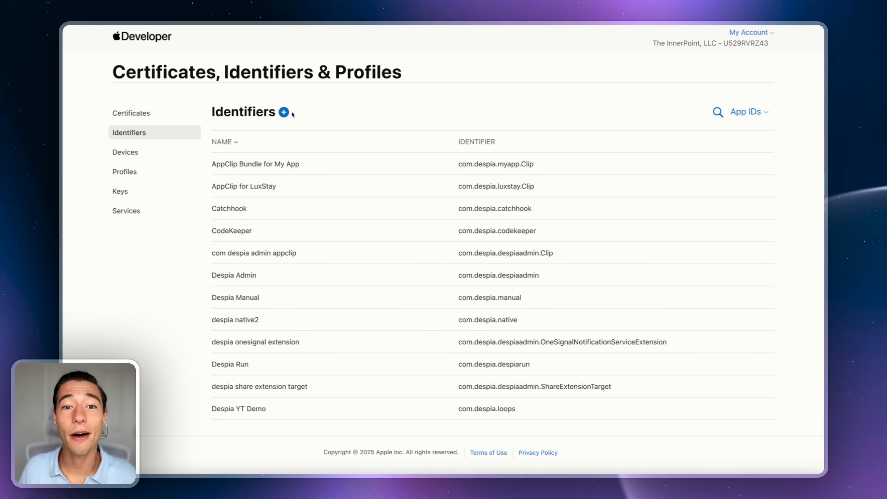
# Step: Begin registering a new identifier of type App Groups
pyautogui.click(284, 113)
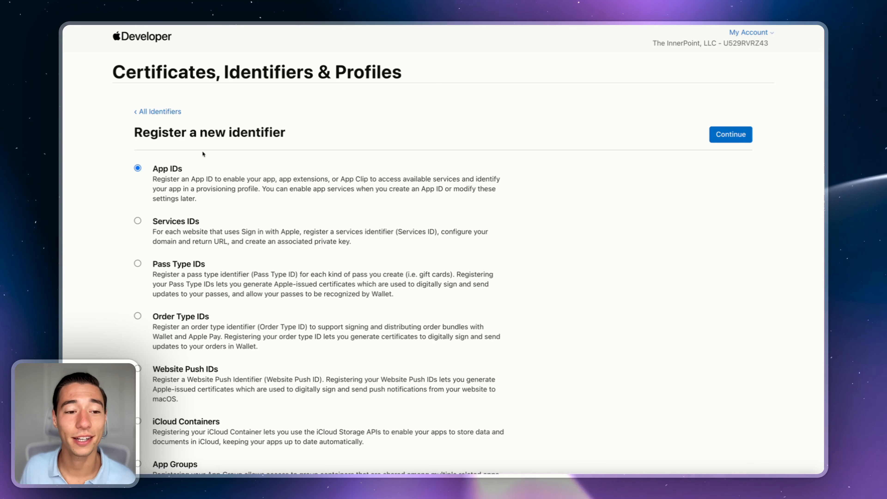
pyautogui.scroll(-3, 153, 329)
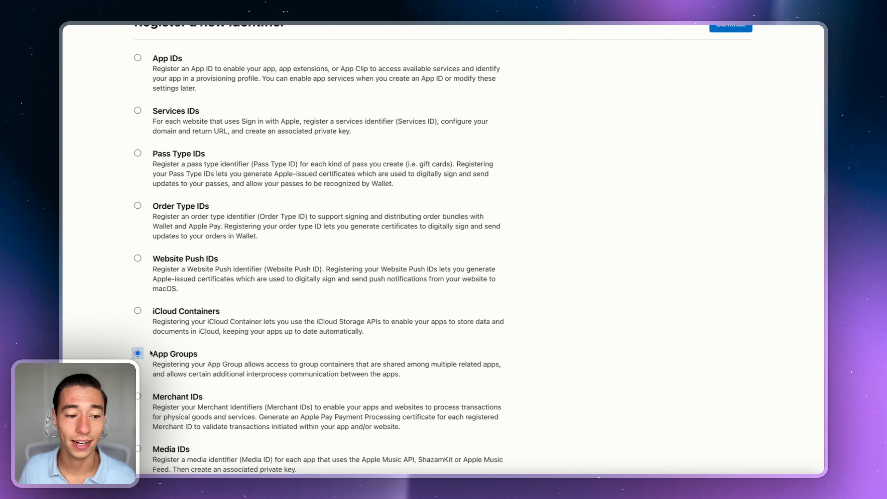
pyautogui.scroll(3, 524, 261)
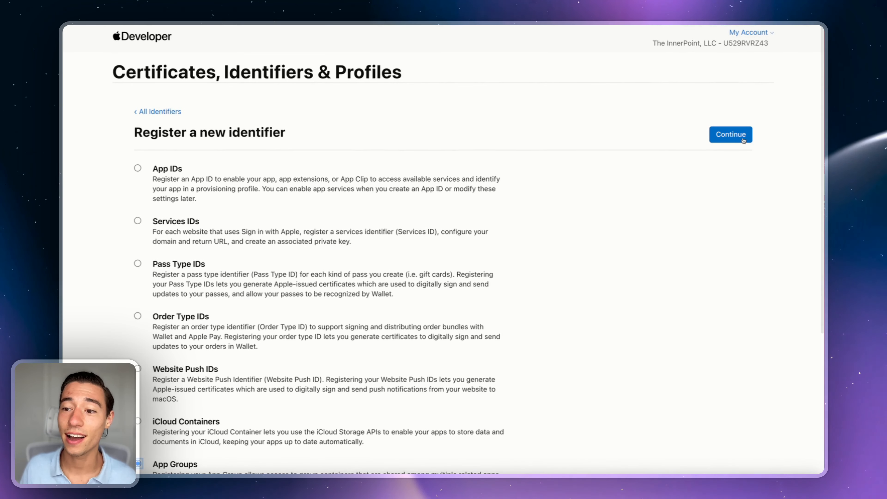
pyautogui.click(732, 135)
# Step: Register the group 'AppClip AppGroup for MyApp' as group.com.despia.myapp.Clip
pyautogui.click(149, 182)
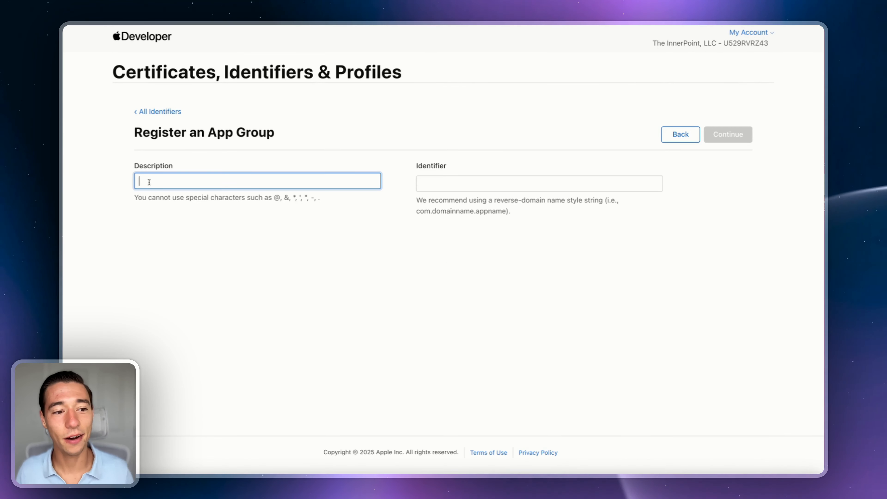
pyautogui.write('App')
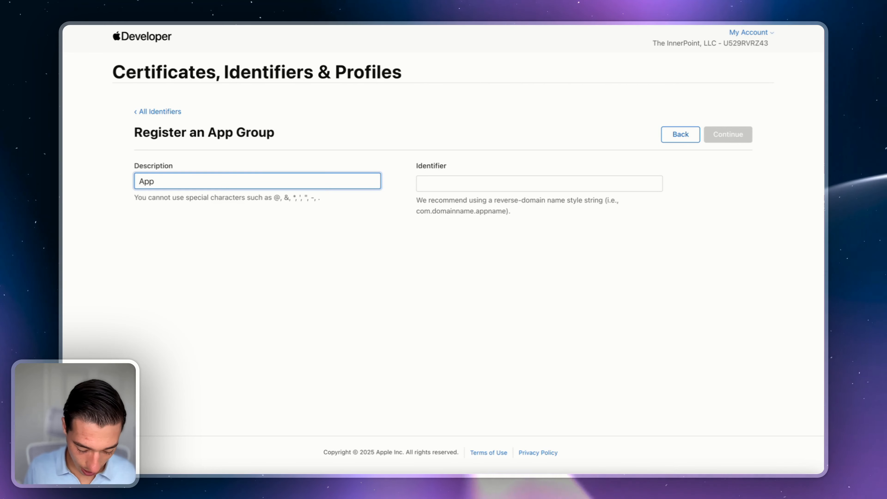
pyautogui.press('BackSpace')
pyautogui.press('BackSpace')
pyautogui.press('BackSpace')
pyautogui.write('AppClip App')
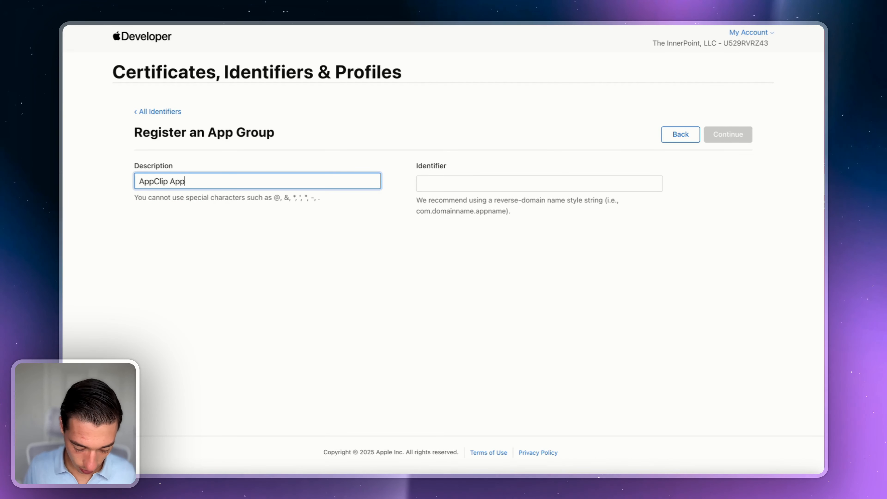
pyautogui.write('Group for MyApp')
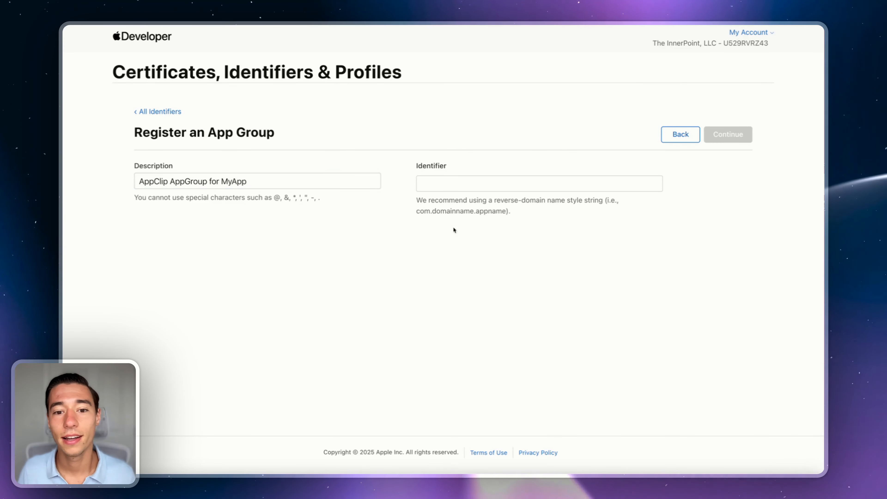
pyautogui.click(446, 181)
pyautogui.click(505, 289)
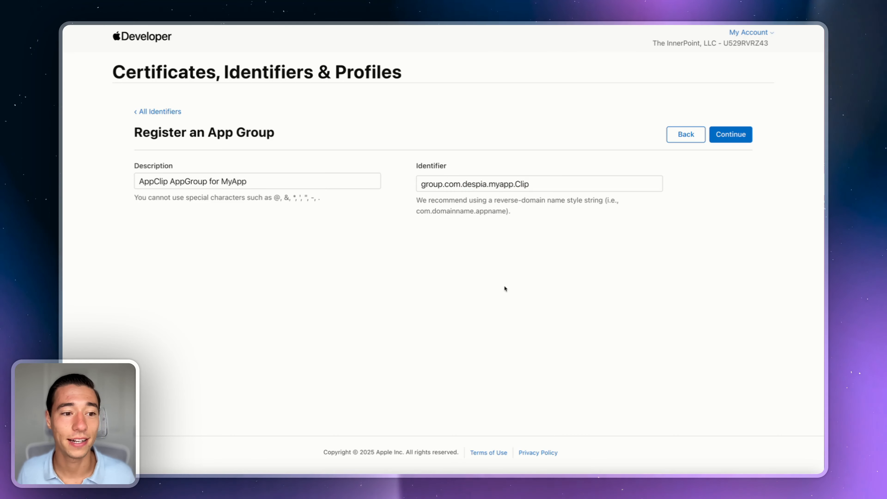
pyautogui.click(748, 138)
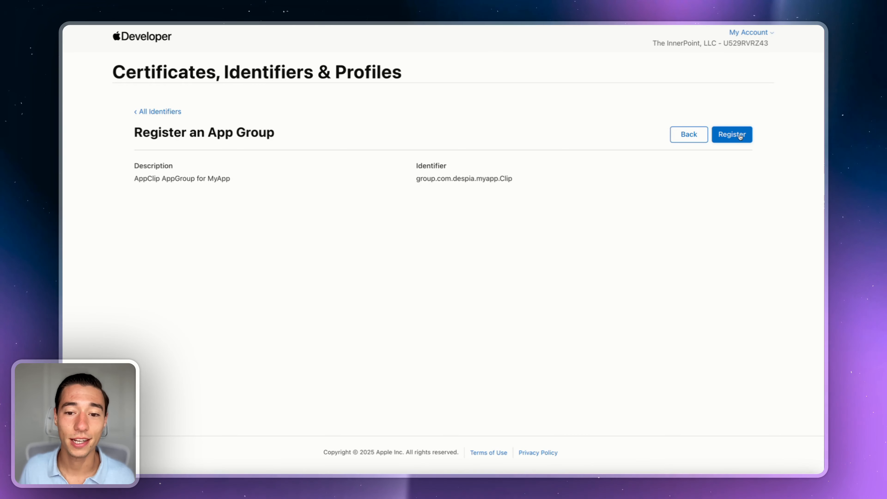
pyautogui.click(740, 136)
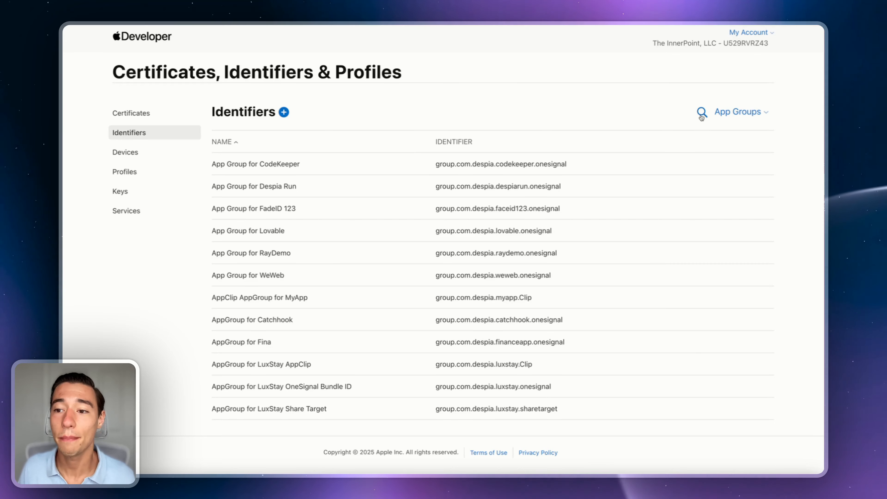
# Step: Switch the identifiers filter from App Groups to App IDs and search for MyApp
pyautogui.click(702, 112)
pyautogui.write('MyApp')
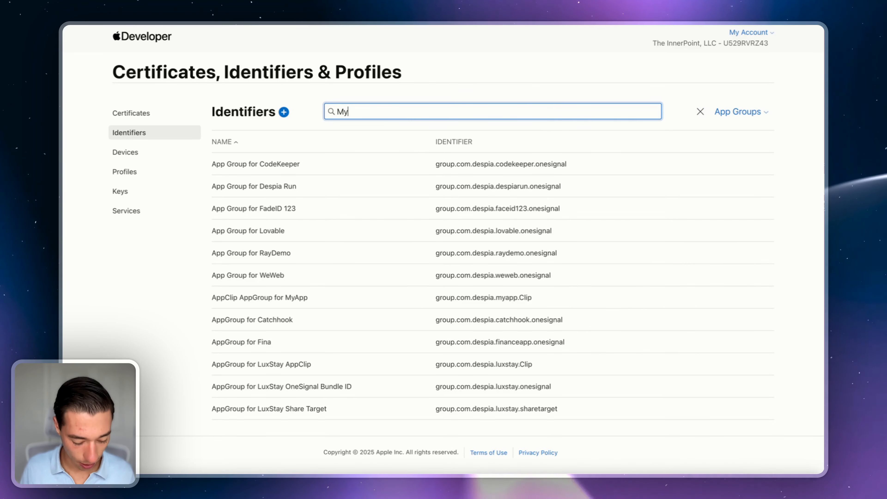
pyautogui.click(737, 111)
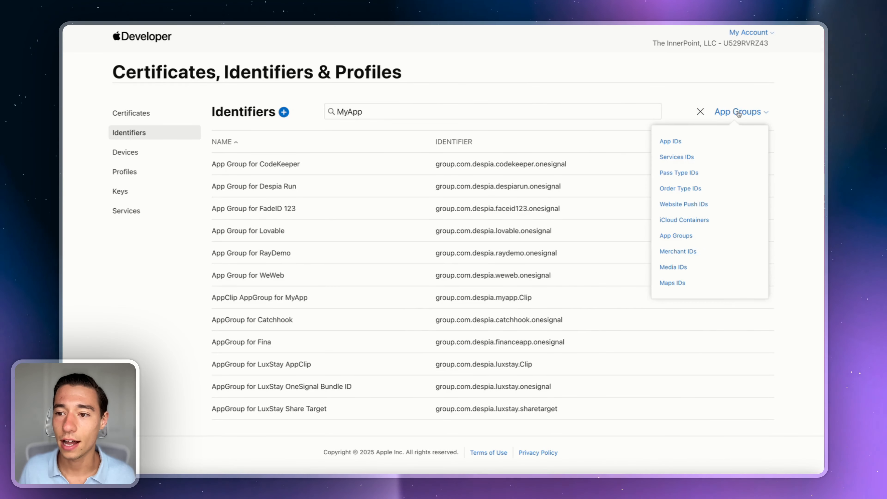
pyautogui.click(675, 139)
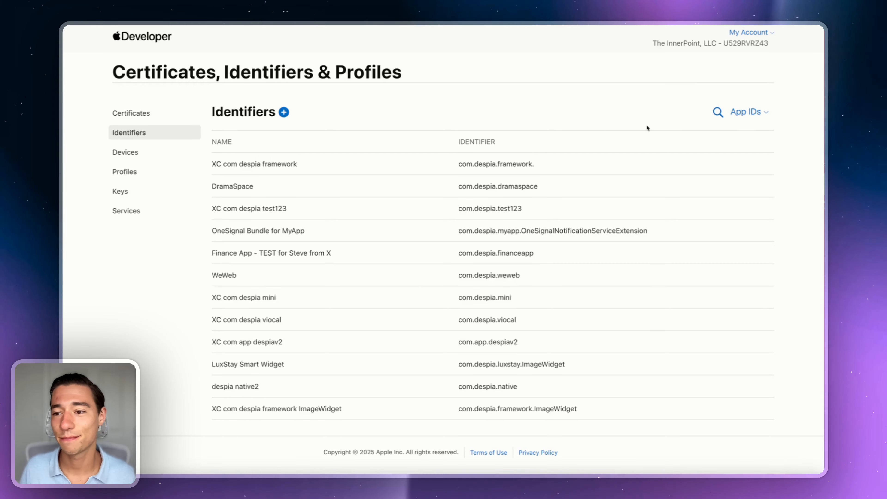
pyautogui.click(717, 111)
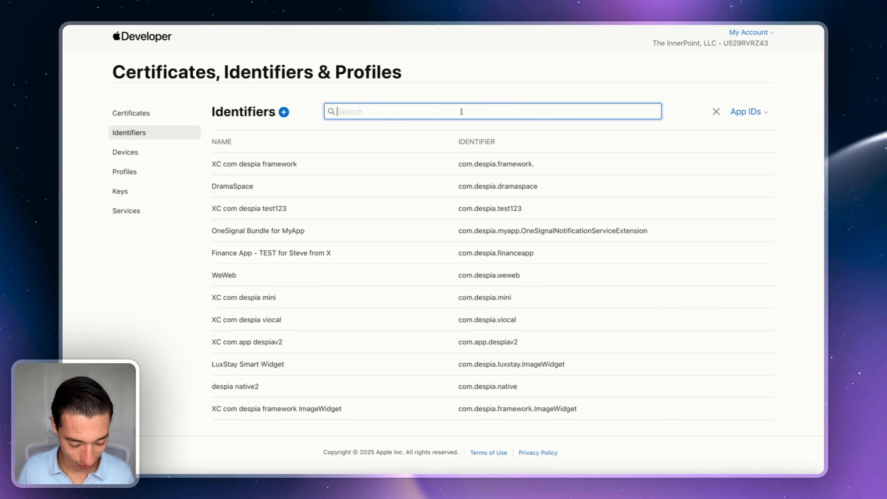
pyautogui.write('MyApp')
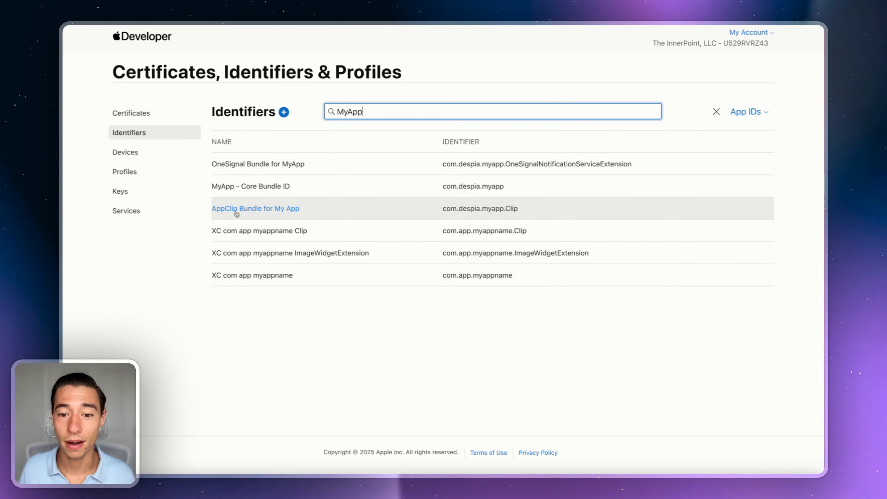
# Step: Open the AppClip Bundle for My App ID and change its description to 'MyApp'
pyautogui.click(235, 209)
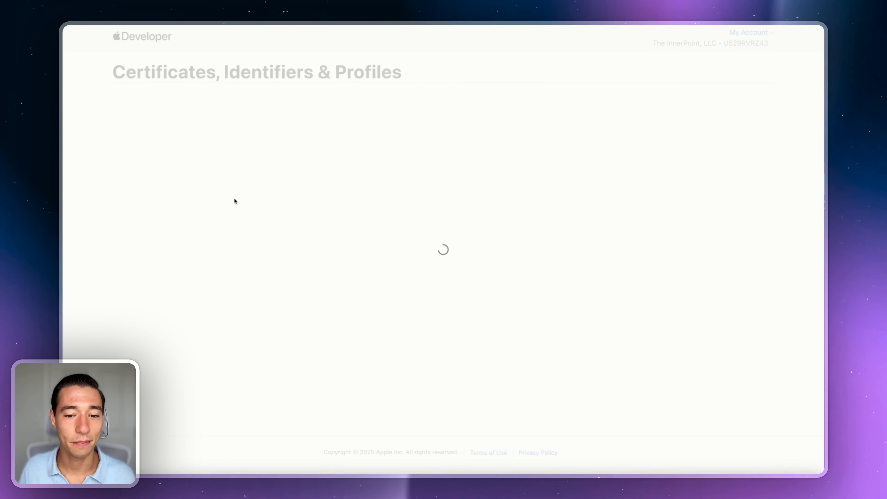
pyautogui.click(219, 212)
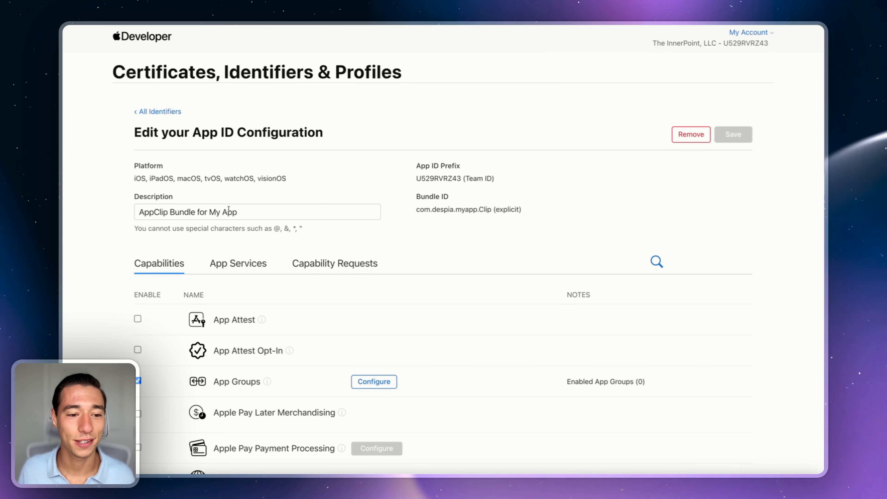
pyautogui.press('BackSpace')
pyautogui.click(388, 287)
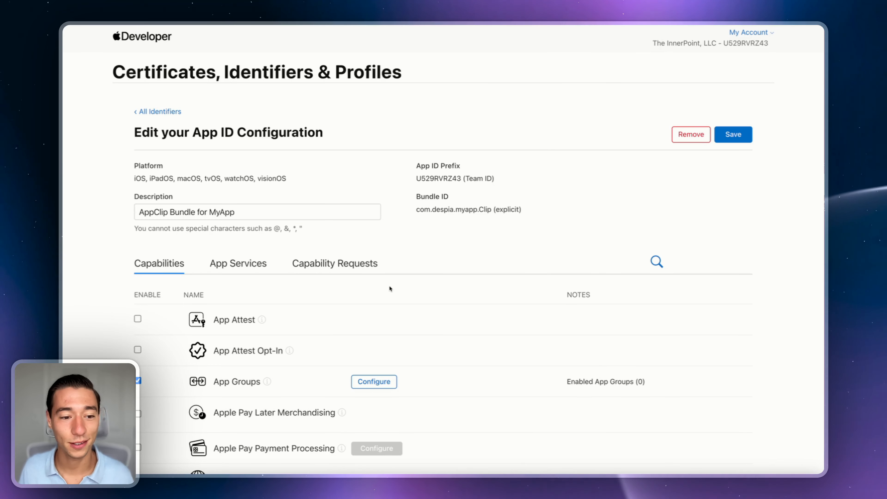
pyautogui.scroll(-3, 388, 288)
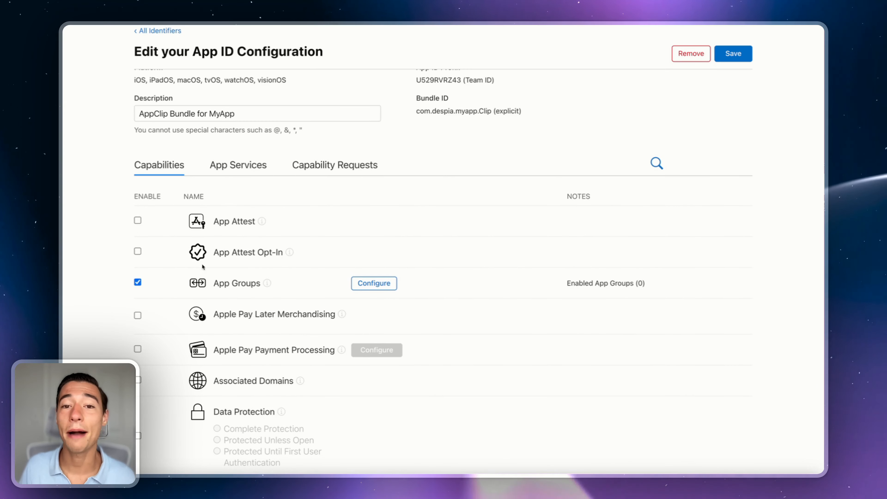
# Step: Assign AppClip AppGroup for MyApp in its App Groups and save the change
pyautogui.click(373, 283)
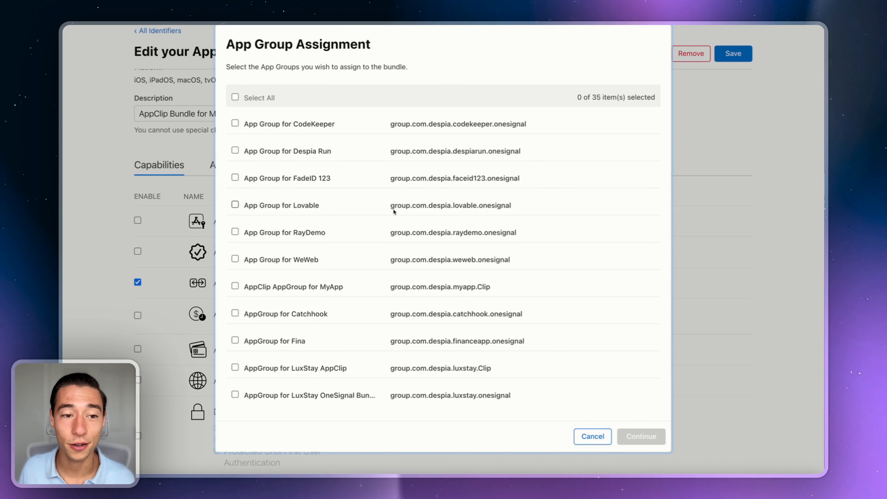
pyautogui.press('super+f')
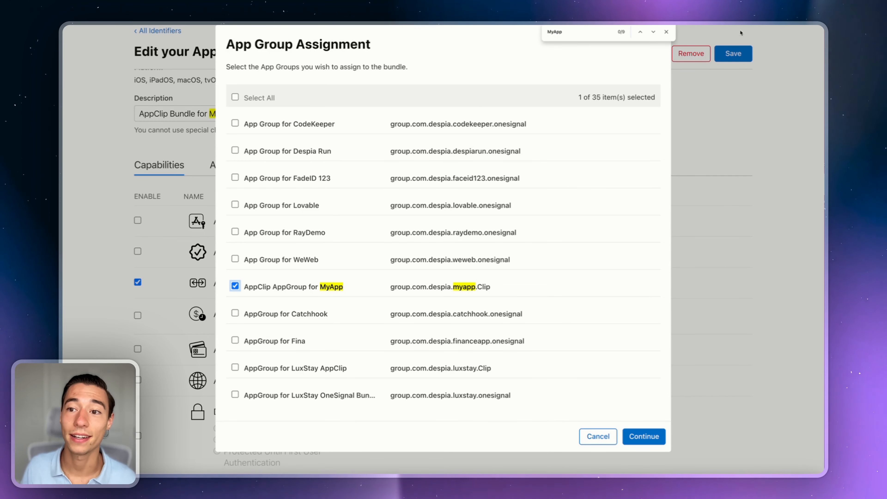
pyautogui.click(666, 32)
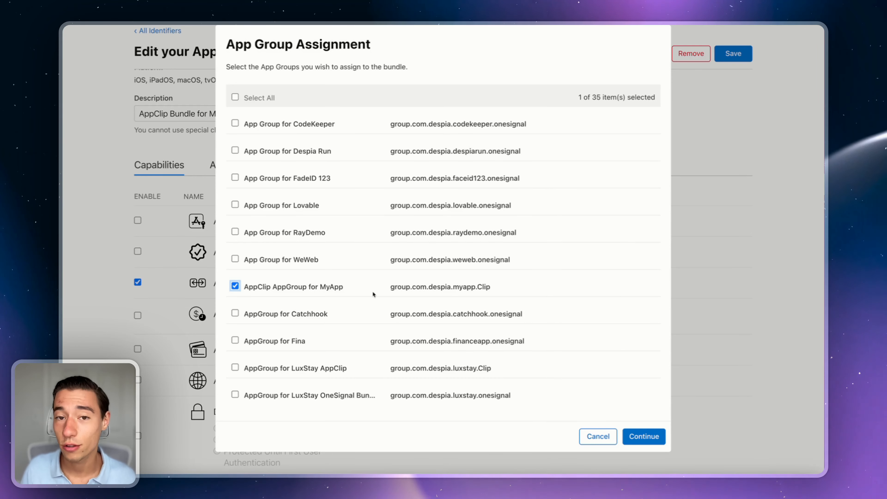
pyautogui.click(642, 439)
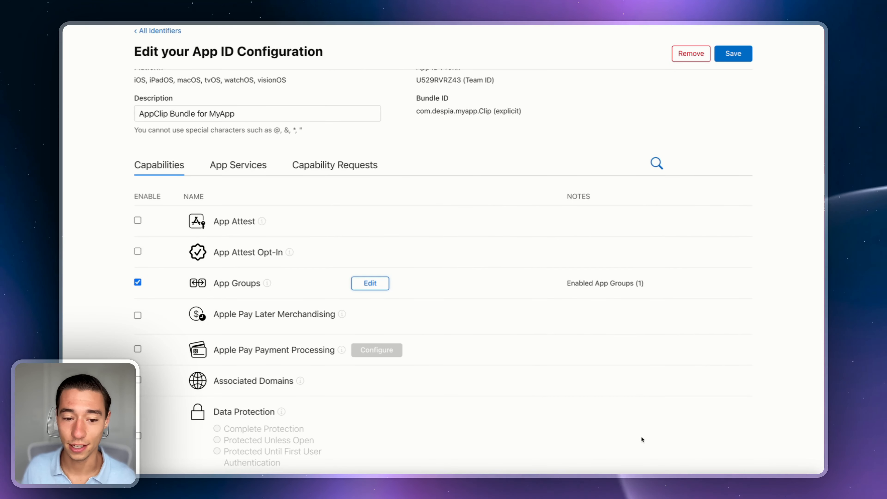
pyautogui.click(735, 55)
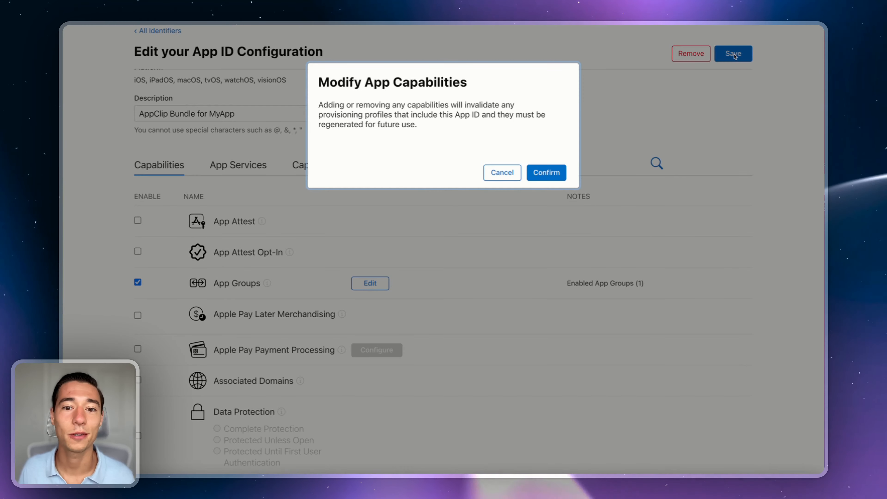
pyautogui.click(555, 171)
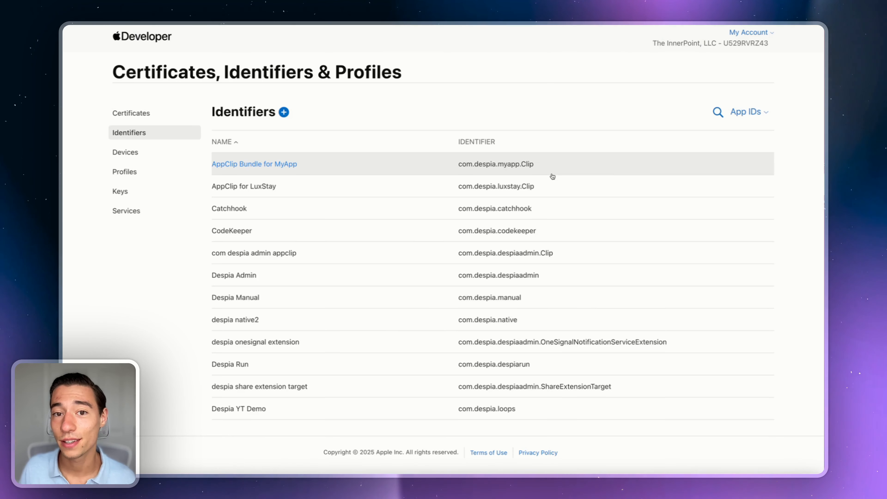
# Step: Search identifiers for MyApp and open the MyApp - Core Bundle ID entry
pyautogui.click(717, 112)
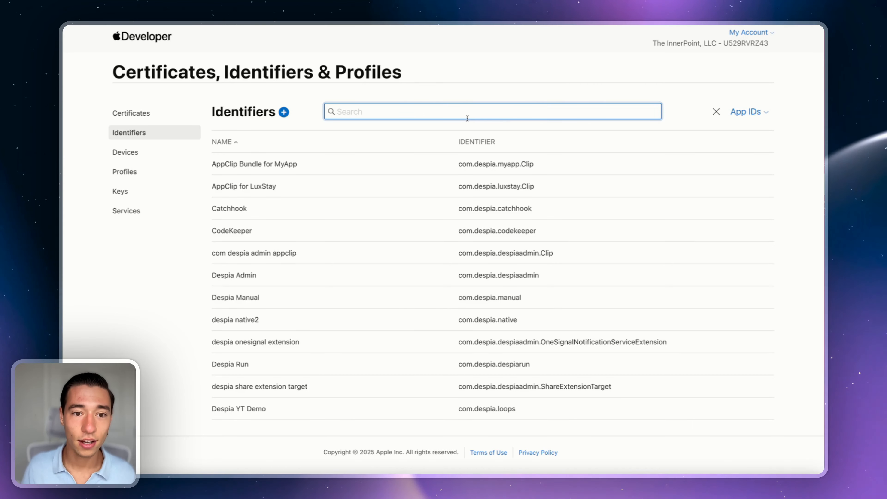
pyautogui.write('group.com.despia.myapp.Clip')
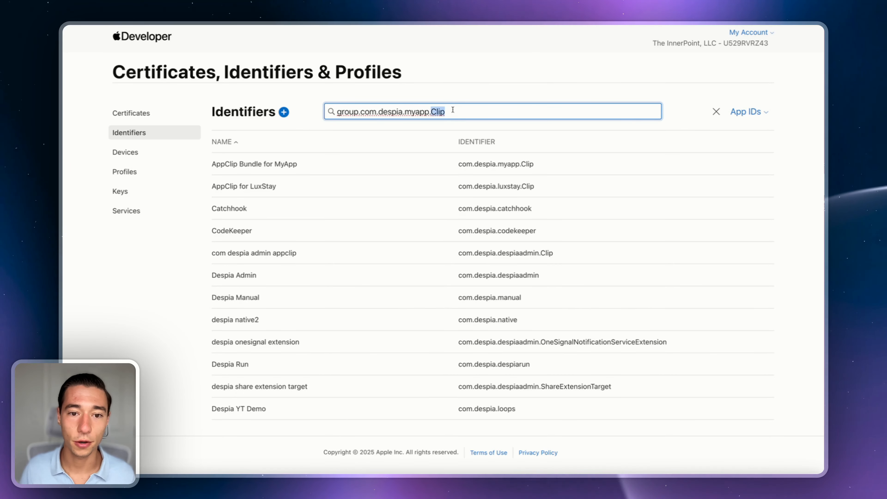
pyautogui.write('MyApp')
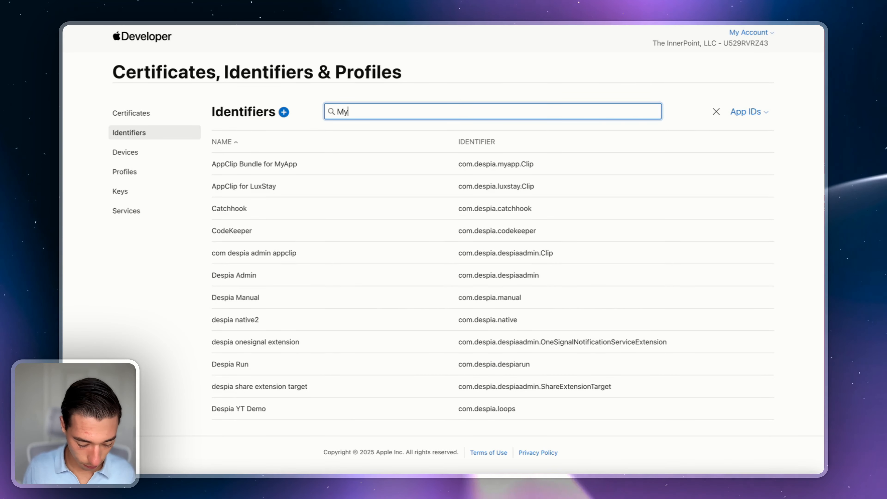
pyautogui.doubleClick(347, 112)
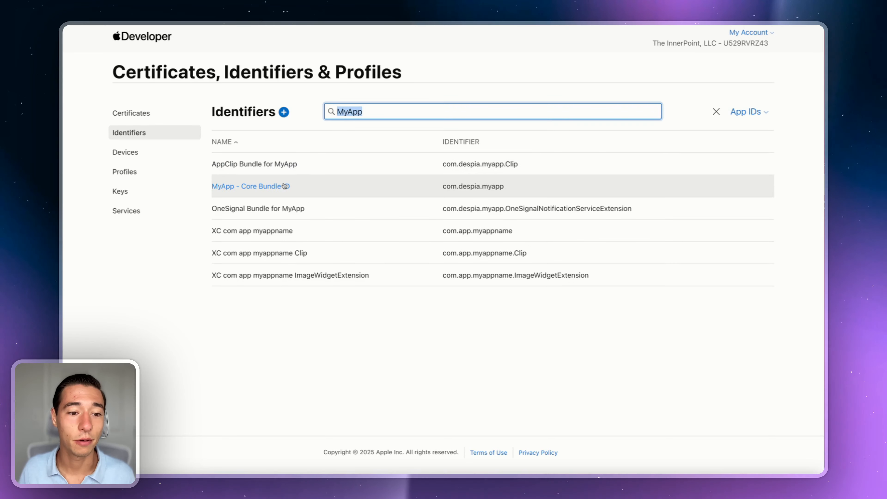
pyautogui.click(279, 184)
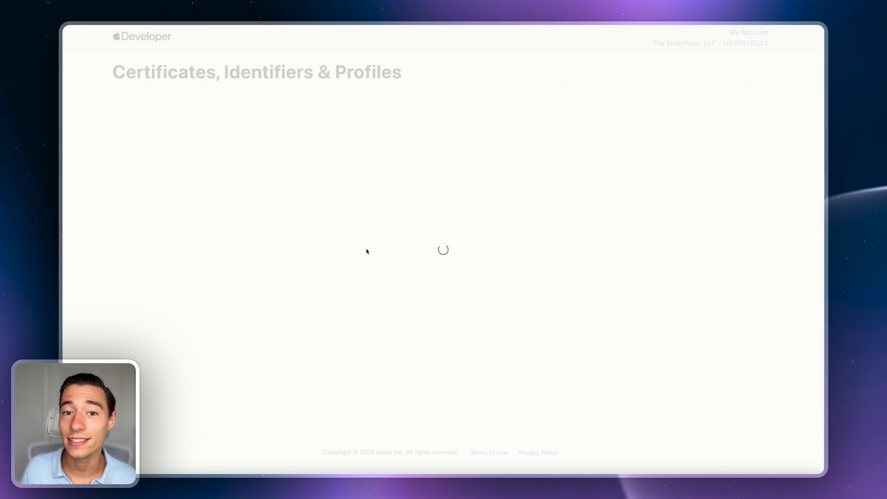
# Step: Tick AppClip AppGroup for MyApp in the core bundle's App Groups and save the change
pyautogui.scroll(-2, 366, 252)
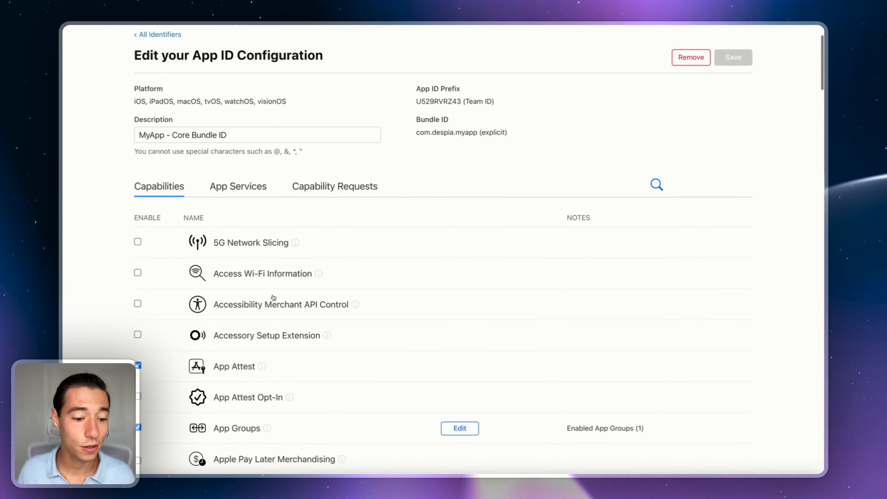
pyautogui.scroll(-2, 230, 356)
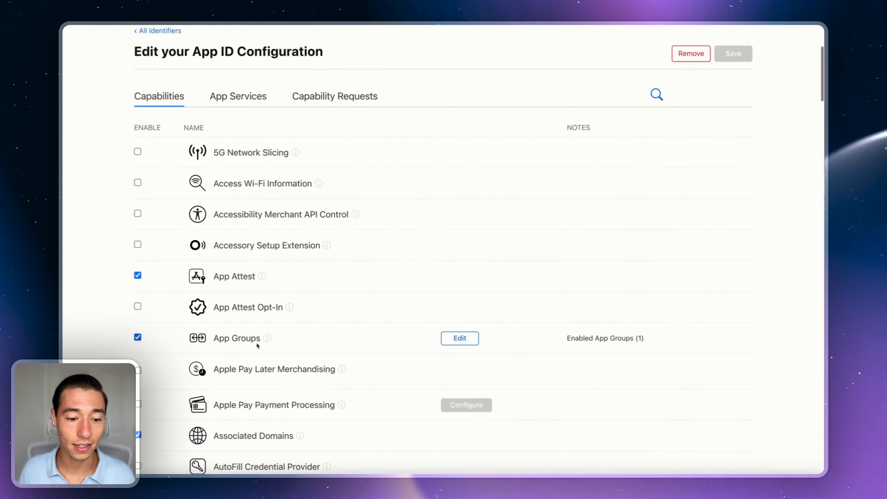
pyautogui.click(461, 338)
pyautogui.press('super+f')
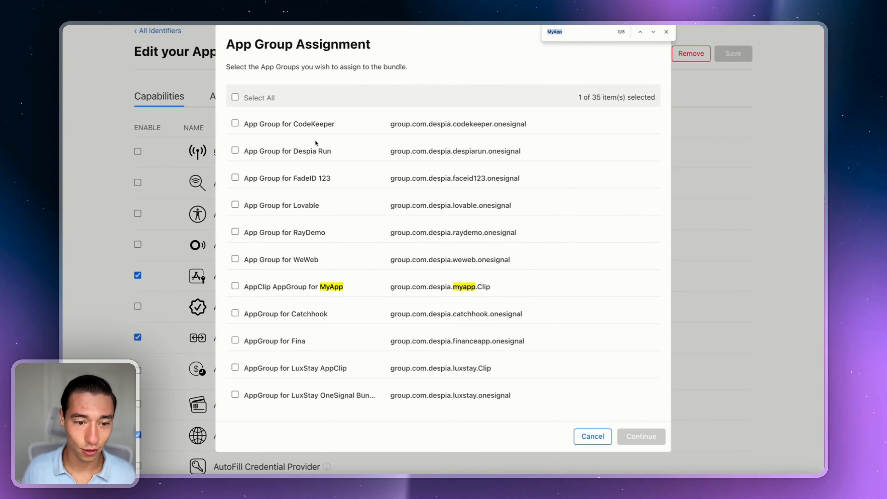
pyautogui.scroll(-2, 376, 277)
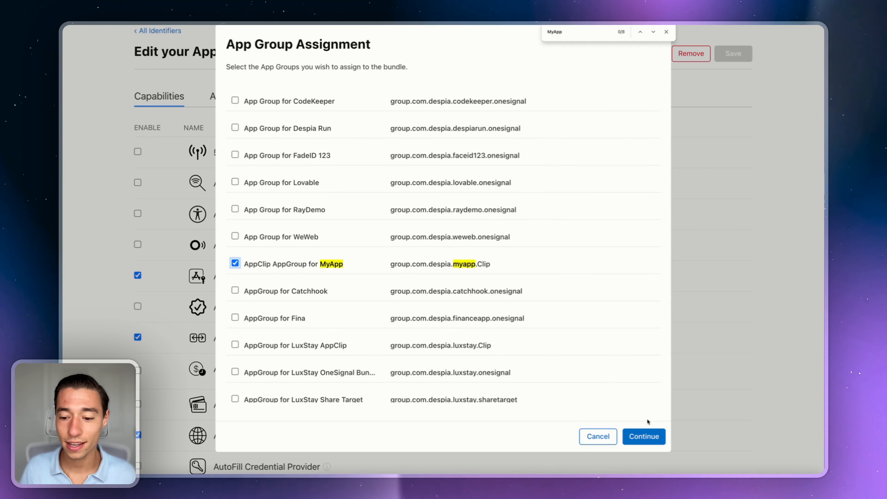
pyautogui.click(642, 436)
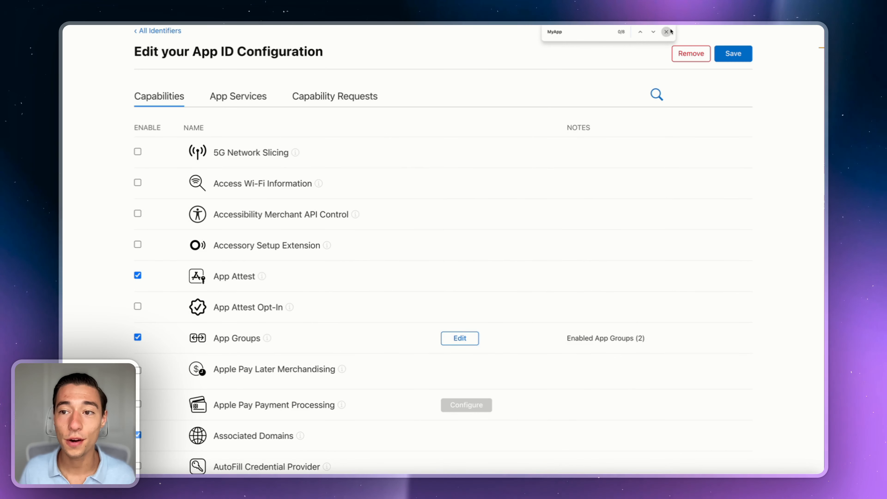
pyautogui.scroll(-2, 536, 98)
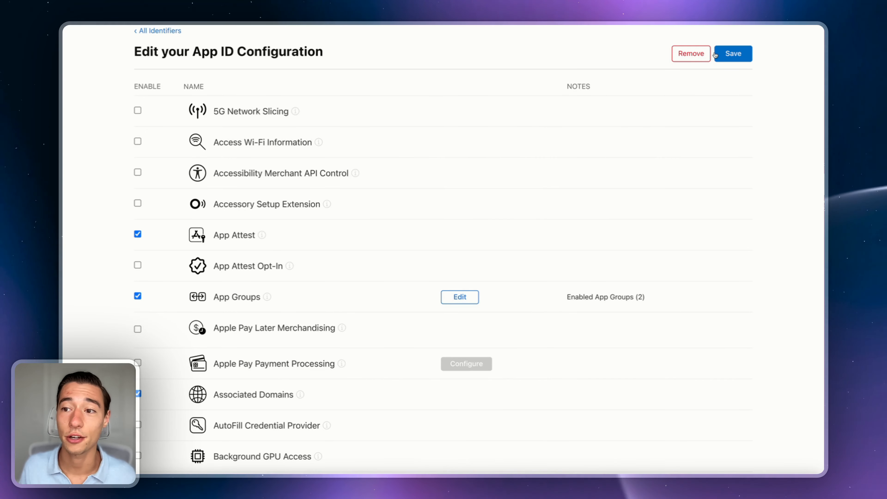
pyautogui.click(741, 54)
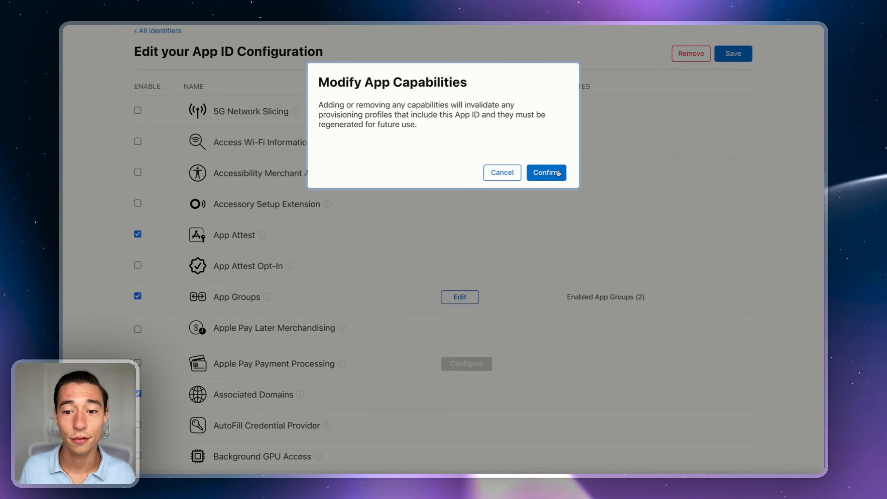
pyautogui.click(547, 173)
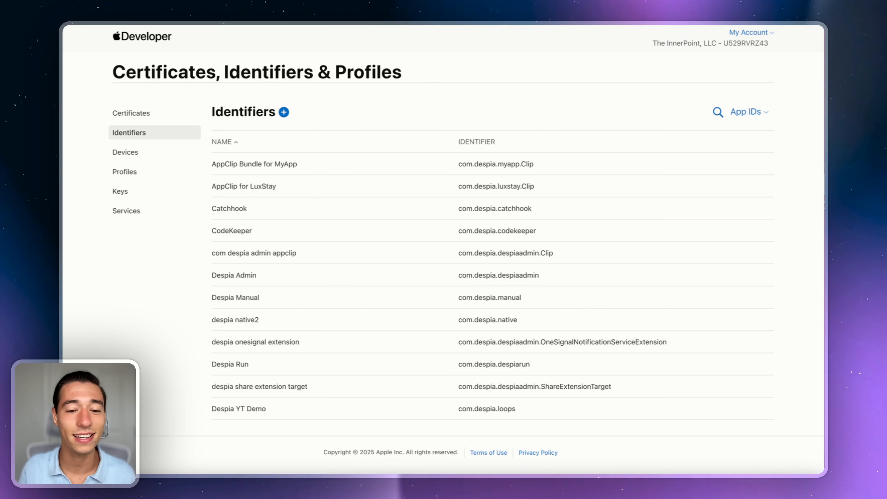
# Step: Start a new App-type App ID with description 'App', then abandon it
pyautogui.click(284, 112)
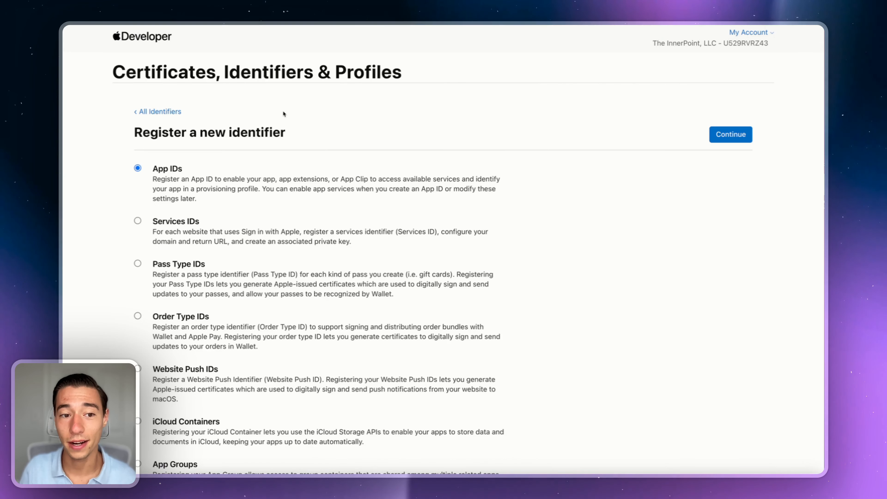
pyautogui.click(730, 135)
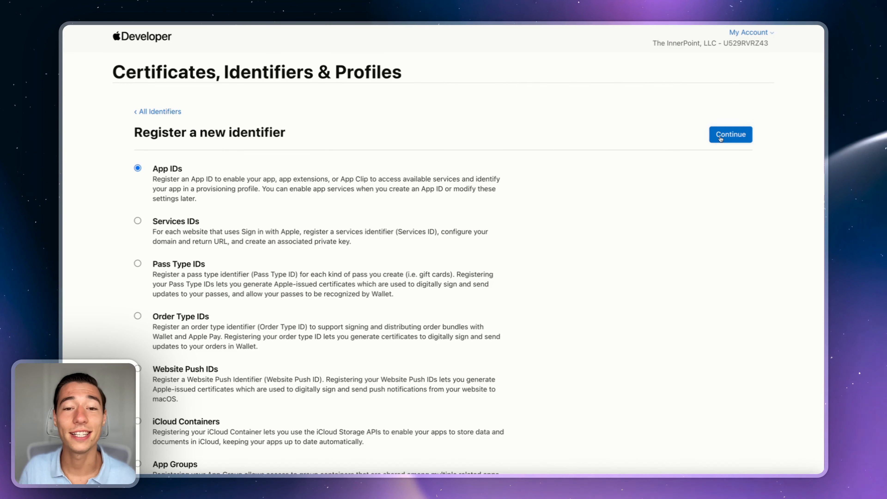
pyautogui.click(721, 135)
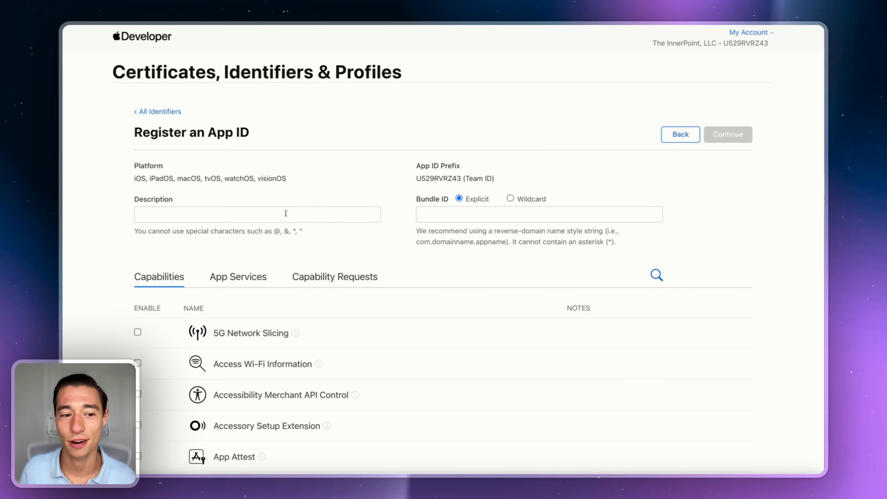
pyautogui.click(218, 211)
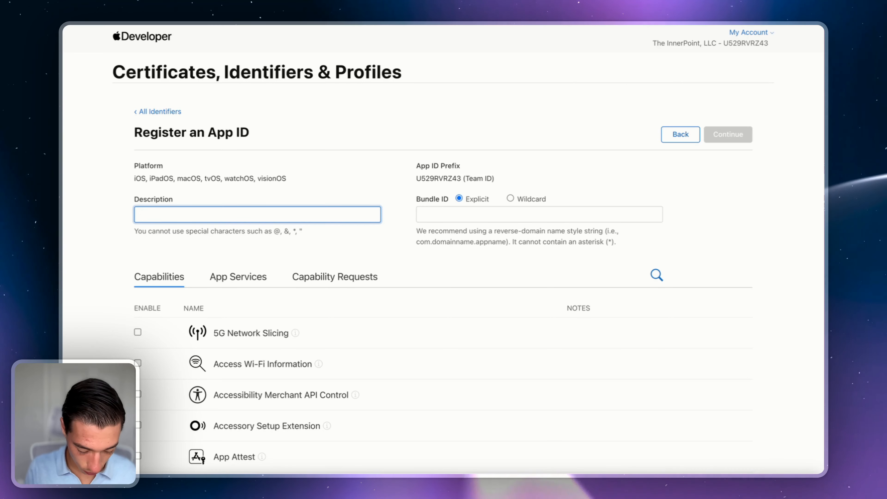
pyautogui.write('App')
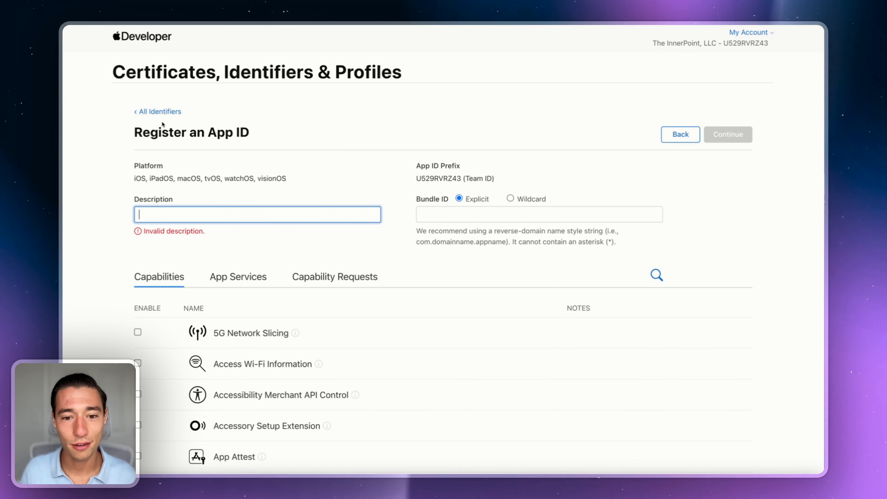
pyautogui.click(159, 111)
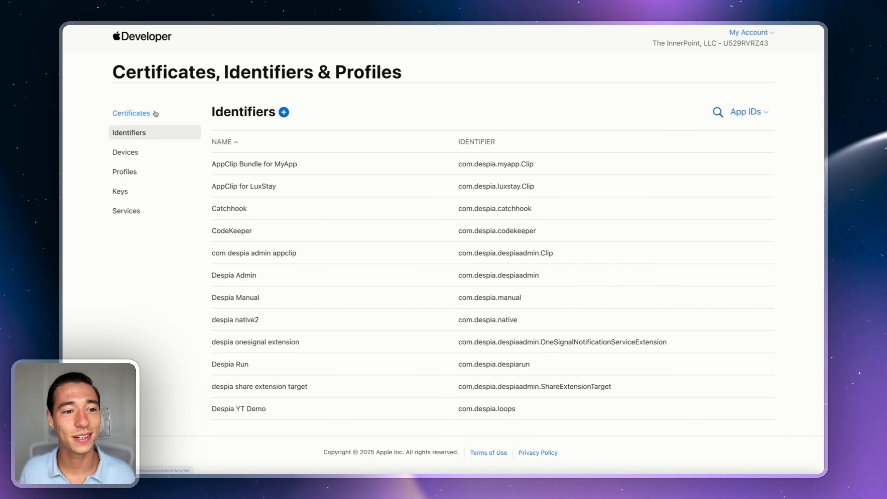
# Step: Return to All Identifiers and open the search to filter by MyApp
pyautogui.click(718, 113)
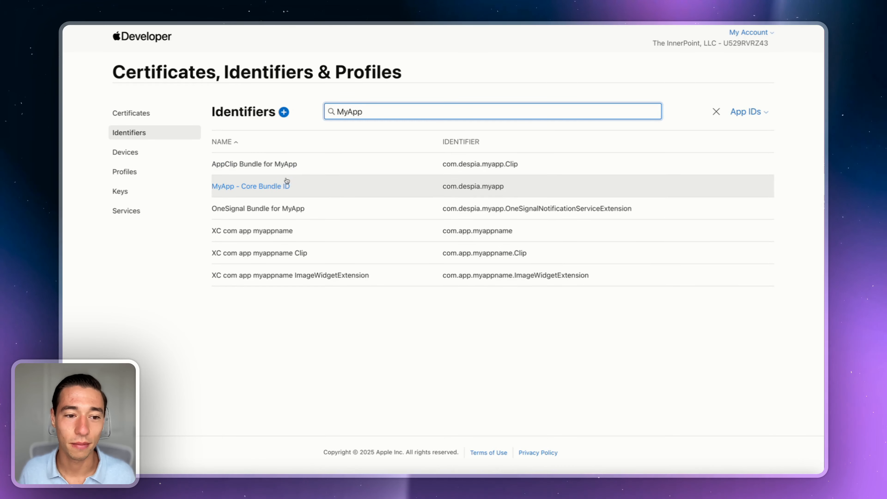
pyautogui.click(284, 111)
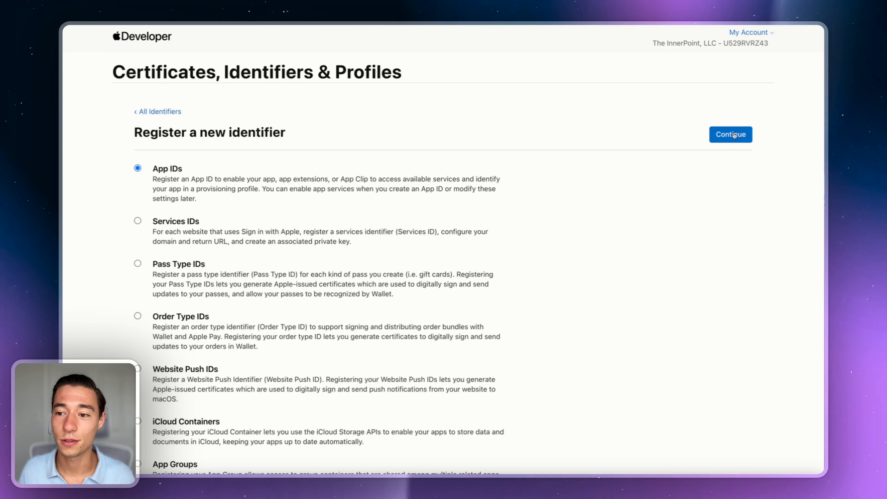
pyautogui.click(165, 111)
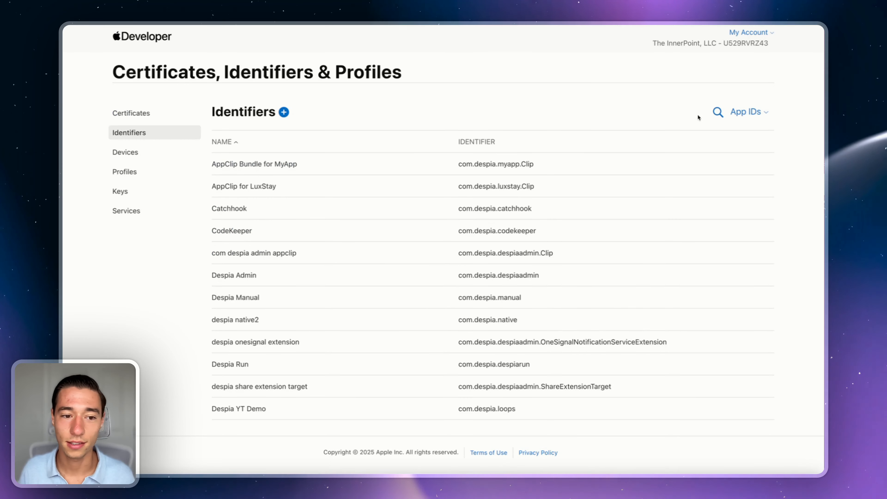
pyautogui.click(718, 112)
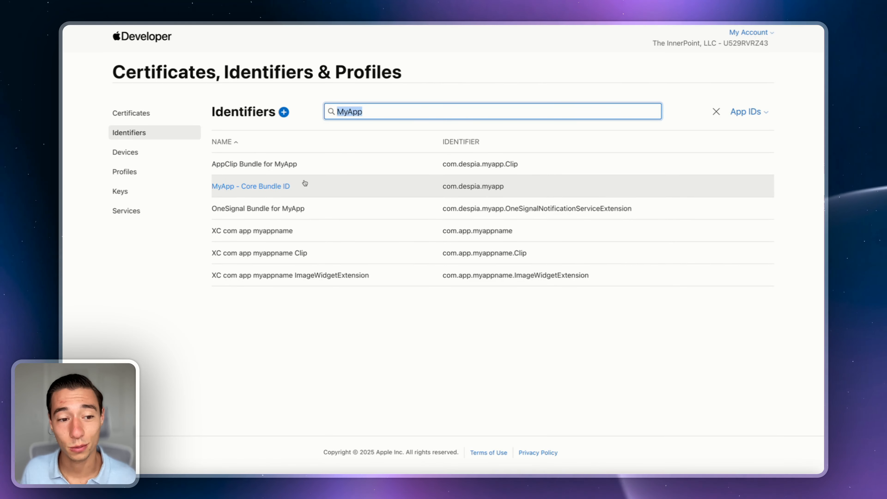
# Step: Start a new App ID 'Share Target Bundle for MyApp' with bundle ID com.despia.myapp.ShareExtensionTarget
pyautogui.click(283, 111)
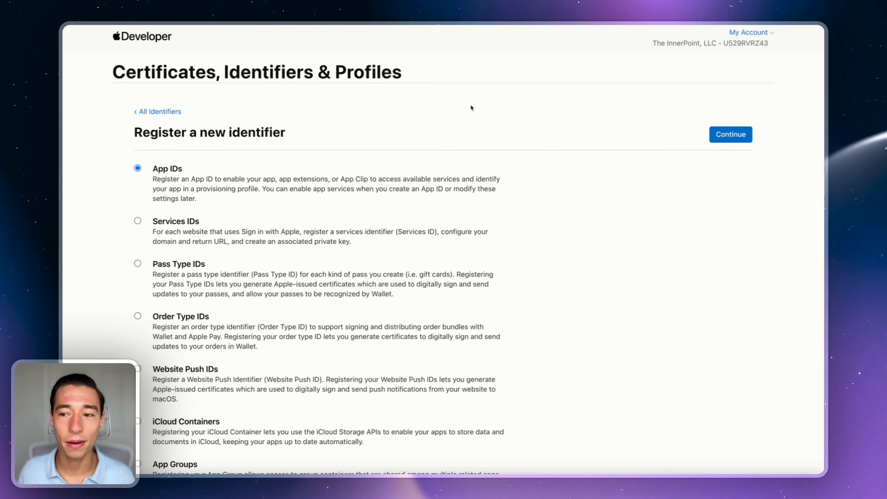
pyautogui.click(727, 136)
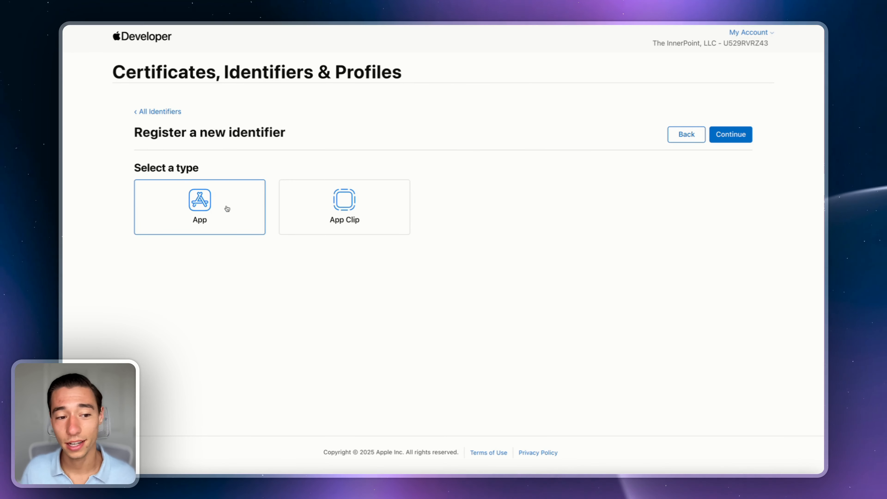
pyautogui.click(736, 135)
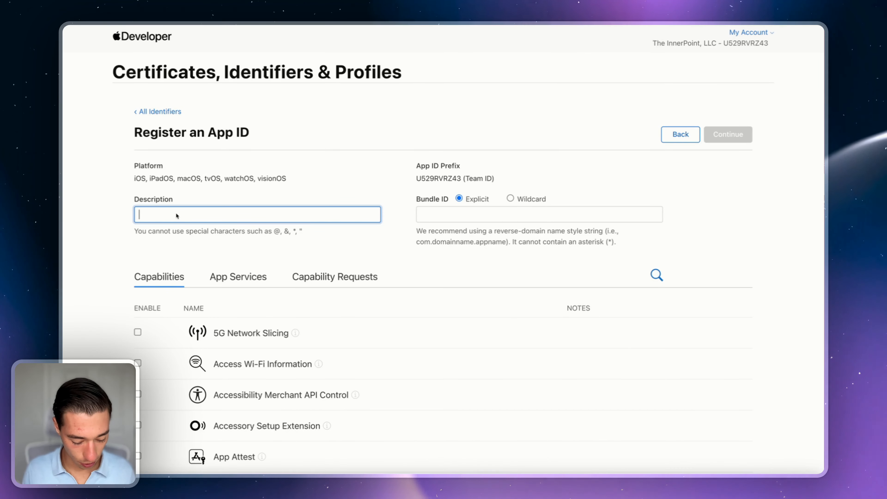
pyautogui.write('Share')
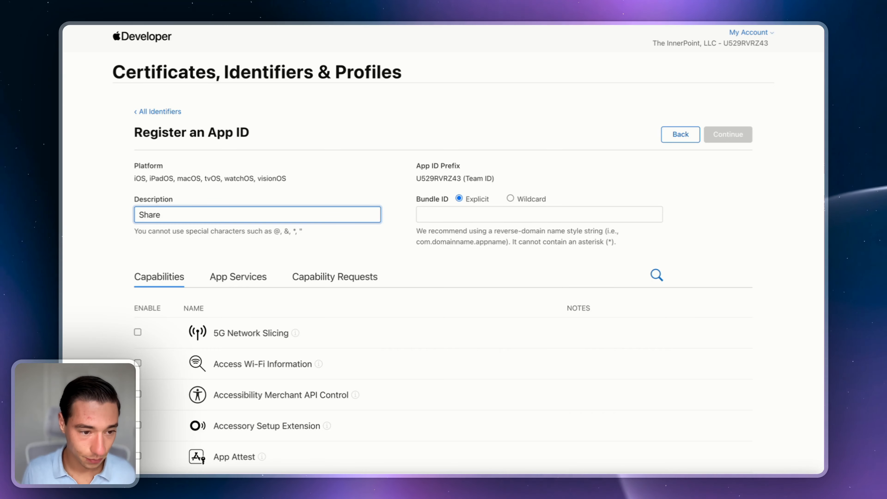
pyautogui.write(' Target for')
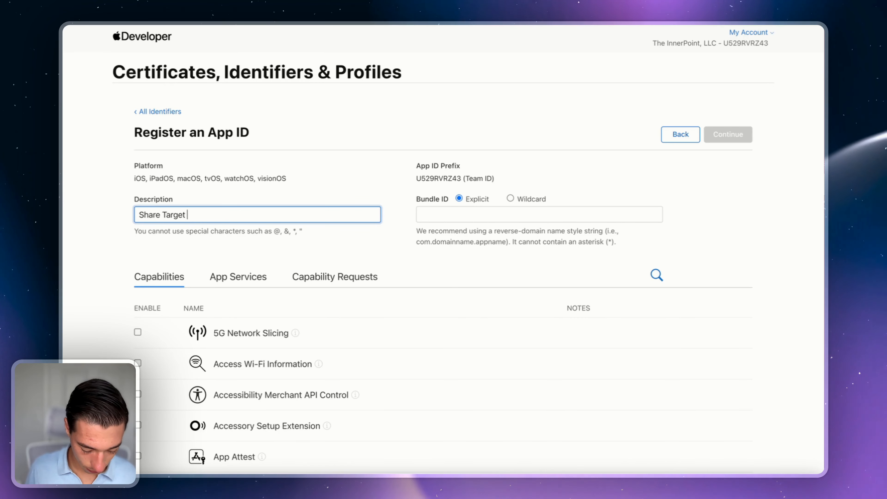
pyautogui.write('App Bundle')
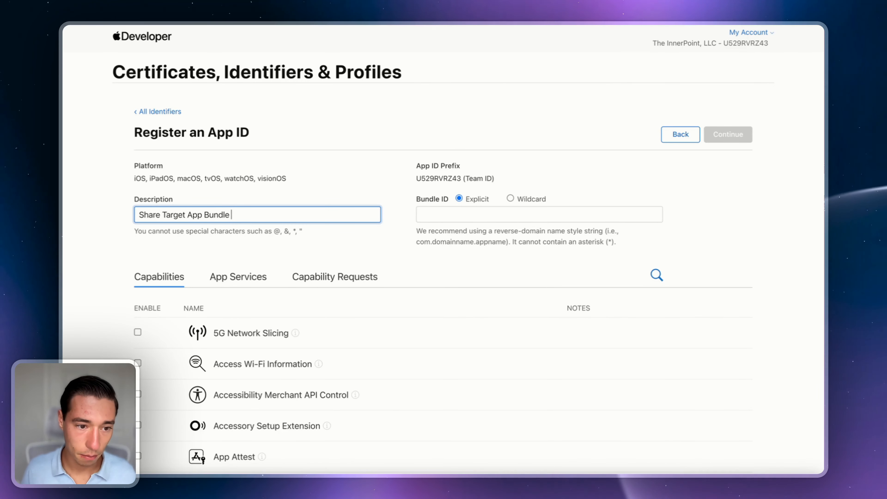
pyautogui.write(' for ')
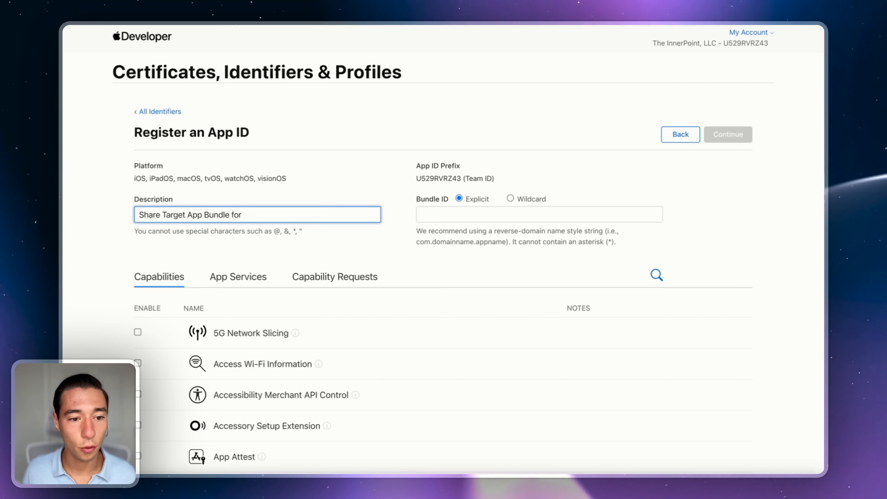
pyautogui.write('MyApp')
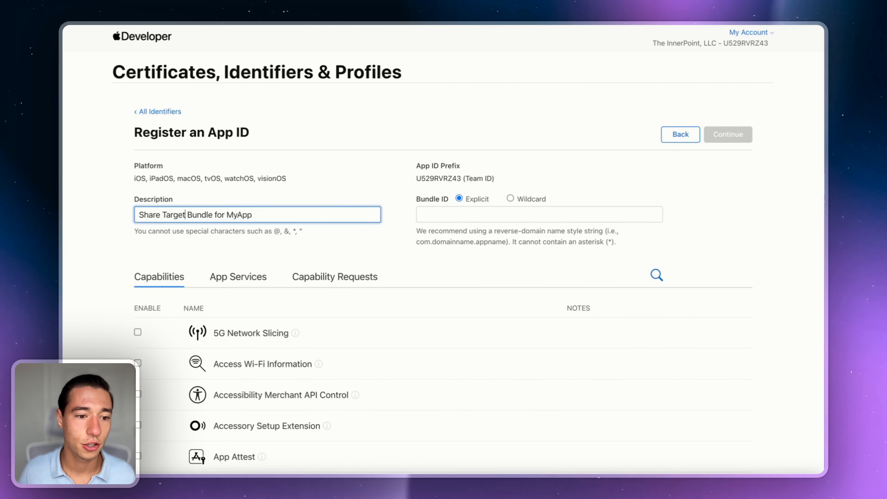
pyautogui.click(452, 214)
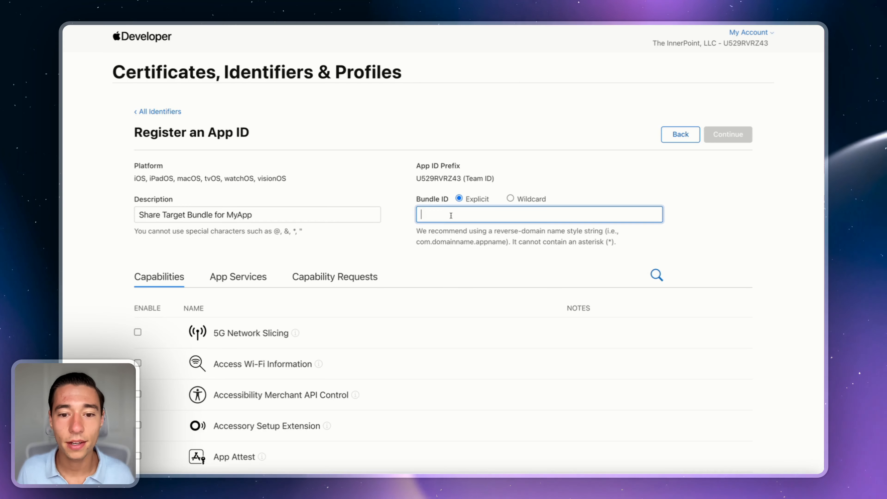
pyautogui.write('com.despia.myapp.ShareExtensionTarget')
pyautogui.click(399, 245)
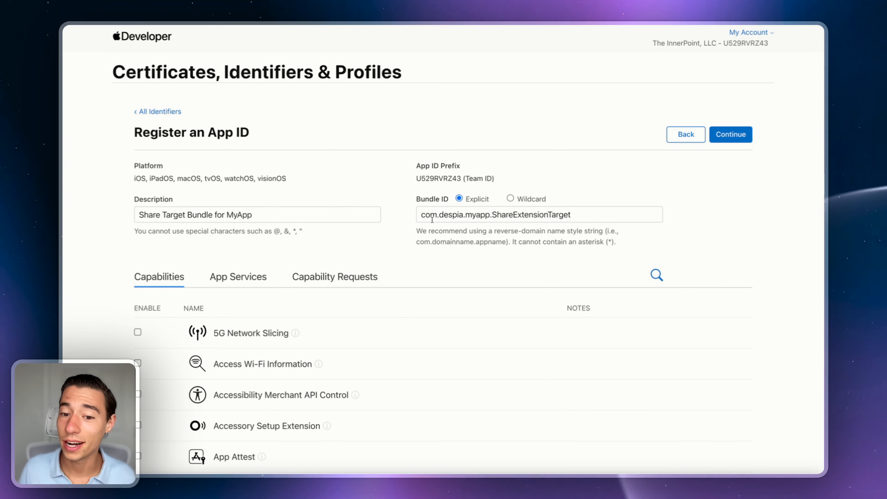
# Step: Enable App Groups, register the App ID, and filter the identifiers list by MyApp
pyautogui.tripleClick(464, 218)
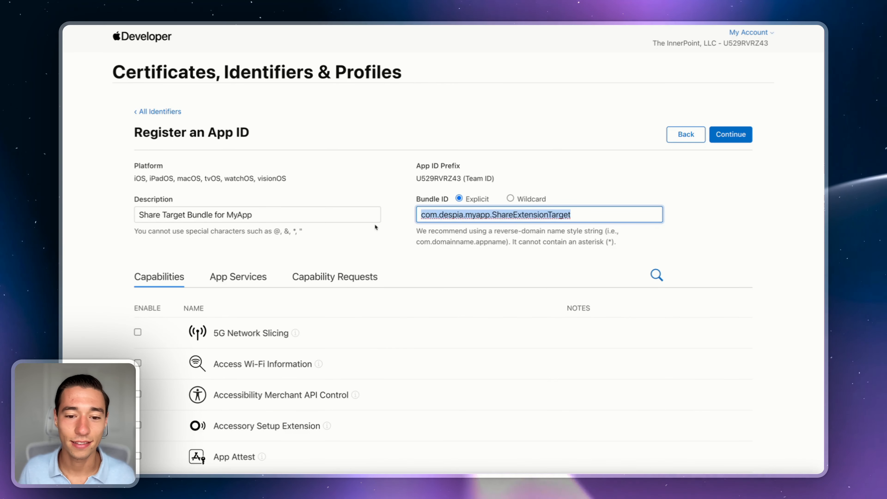
pyautogui.click(376, 227)
pyautogui.scroll(-6, 375, 228)
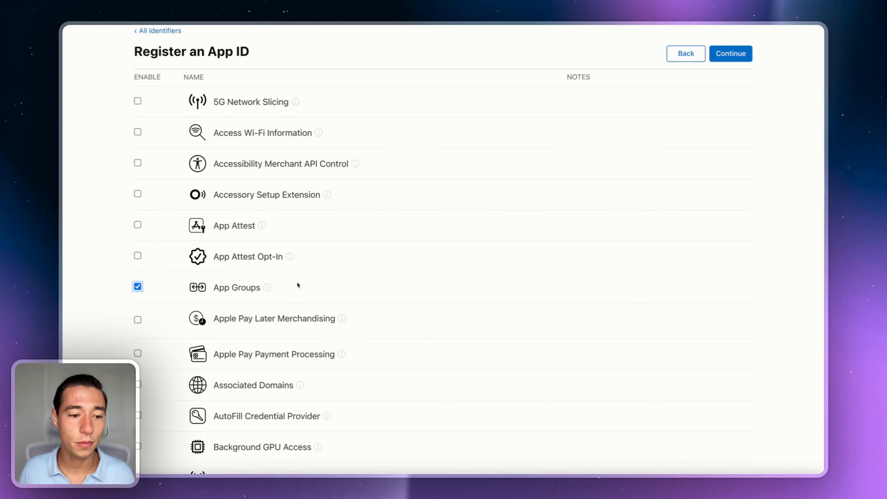
pyautogui.scroll(-10, 327, 285)
pyautogui.scroll(16, 328, 284)
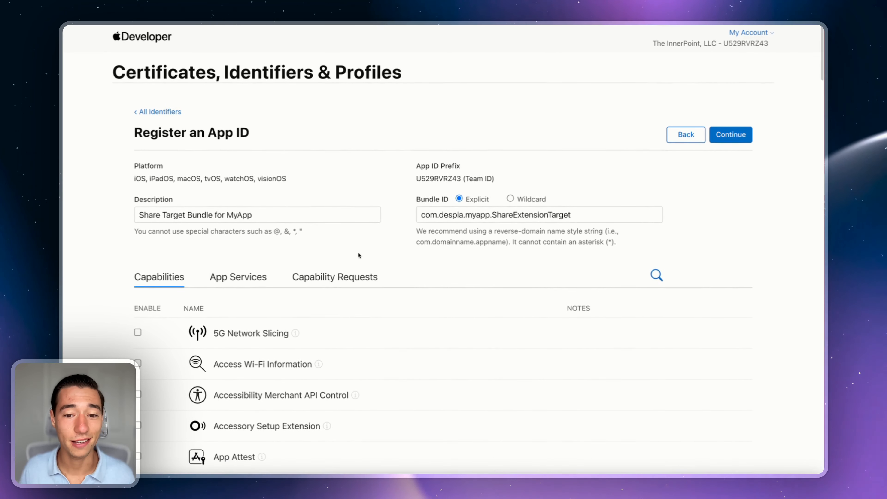
pyautogui.click(187, 215)
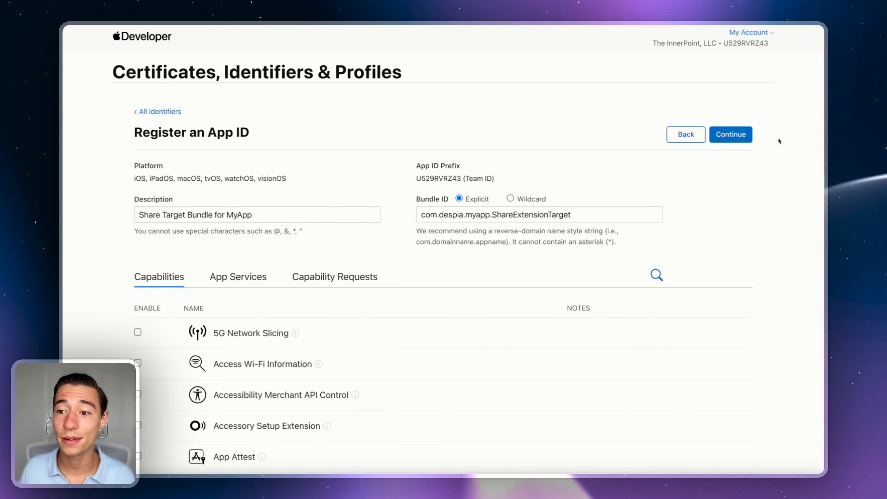
pyautogui.click(730, 134)
pyautogui.click(740, 137)
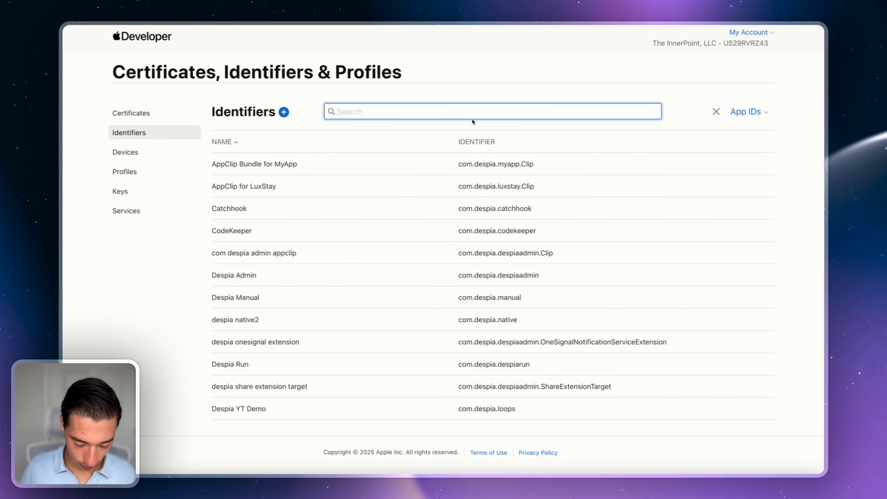
pyautogui.write('MyApp')
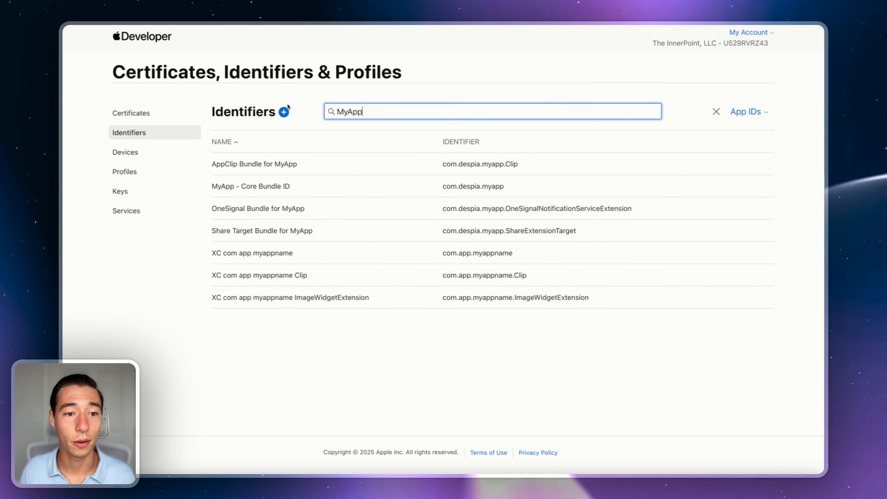
# Step: Create App Group 'Share Target AppGroup for MyApp' as group.com.despia.myapp.sharetarget and review it
pyautogui.click(285, 111)
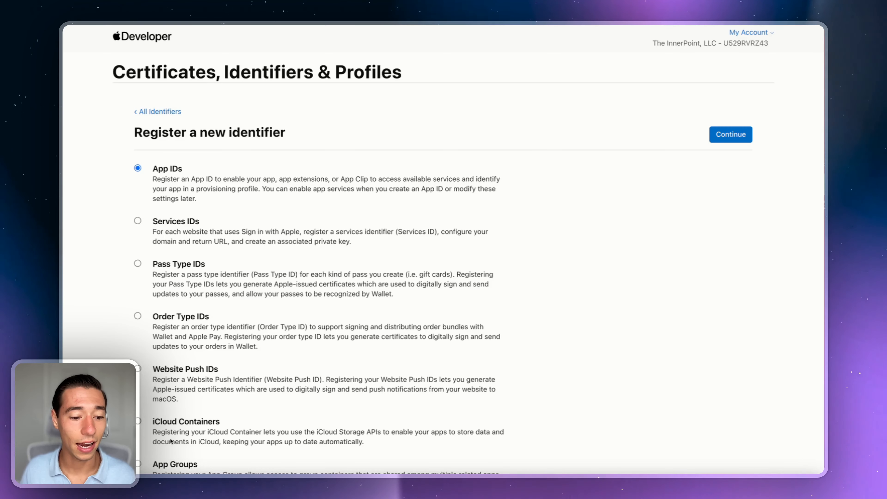
pyautogui.scroll(-3, 155, 464)
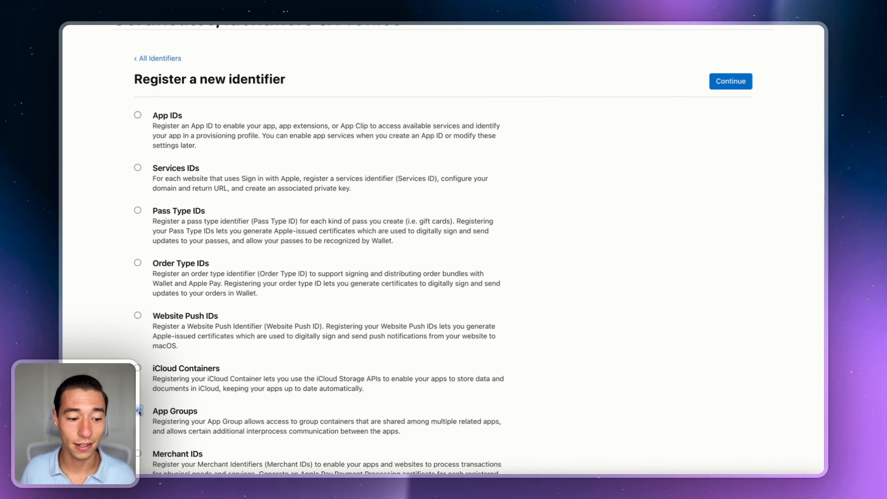
pyautogui.click(746, 82)
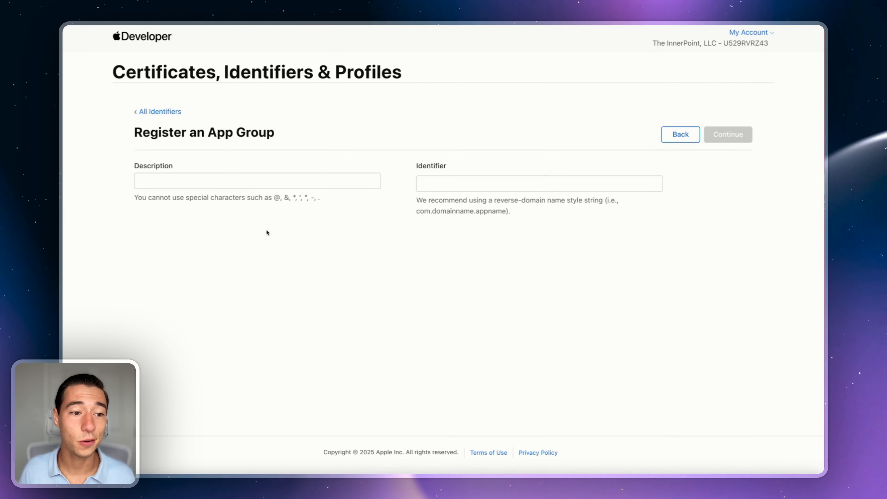
pyautogui.click(189, 175)
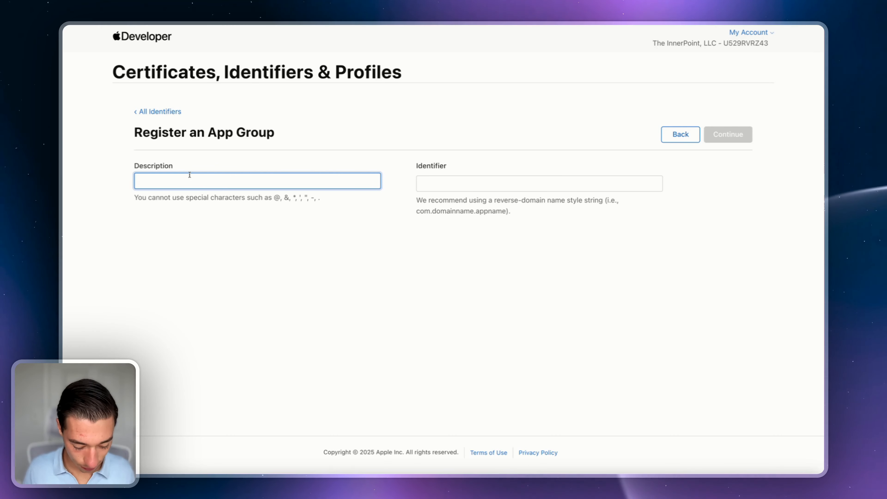
pyautogui.write('Share Y')
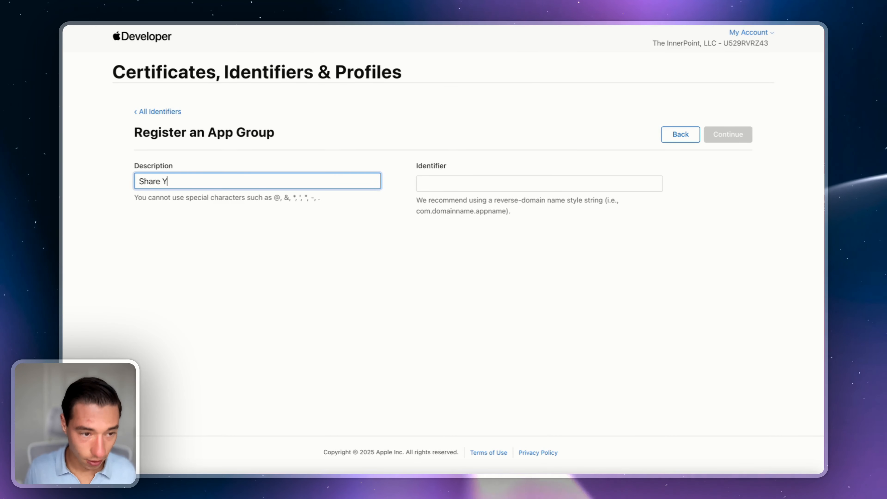
pyautogui.press('BackSpace')
pyautogui.write('Target AppGroup')
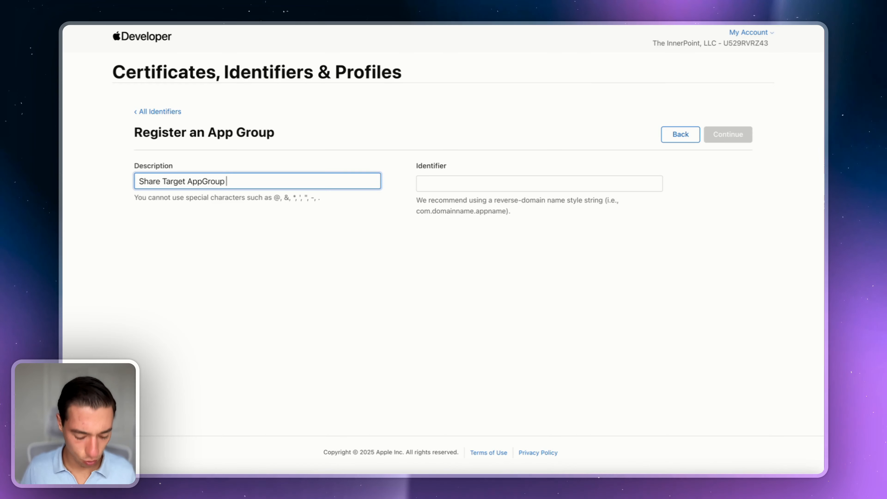
pyautogui.write(' for MyApp')
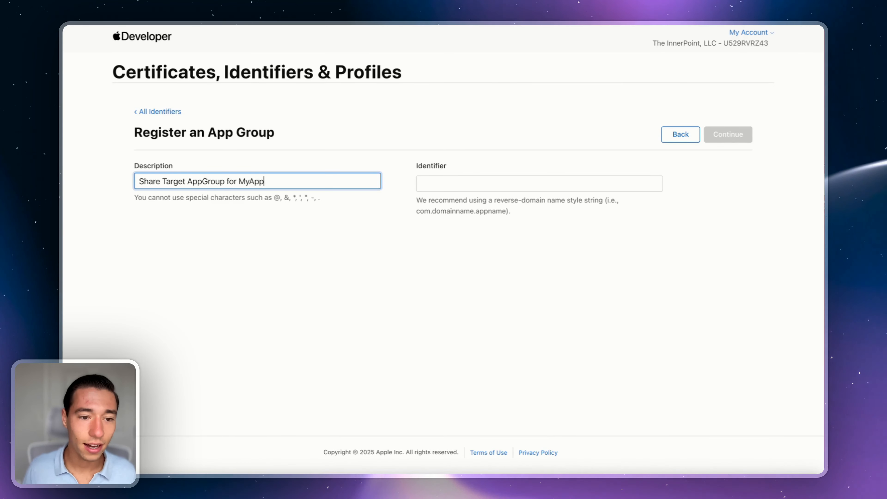
pyautogui.click(237, 269)
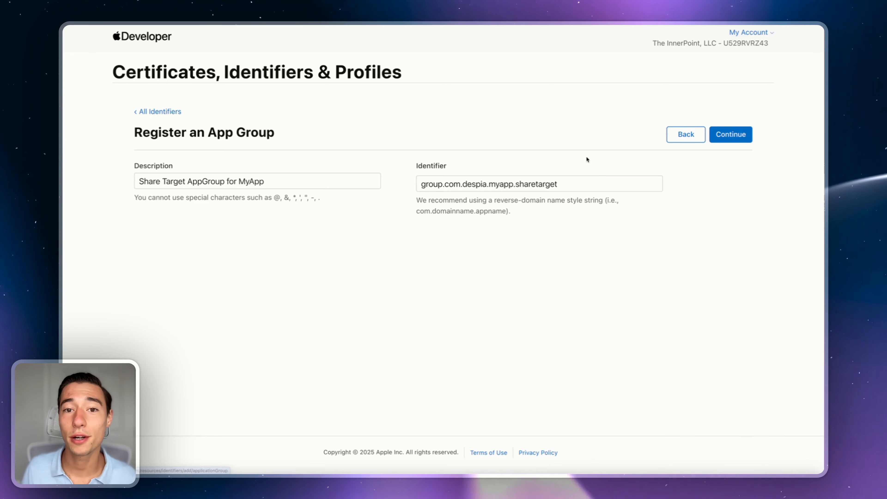
pyautogui.click(734, 138)
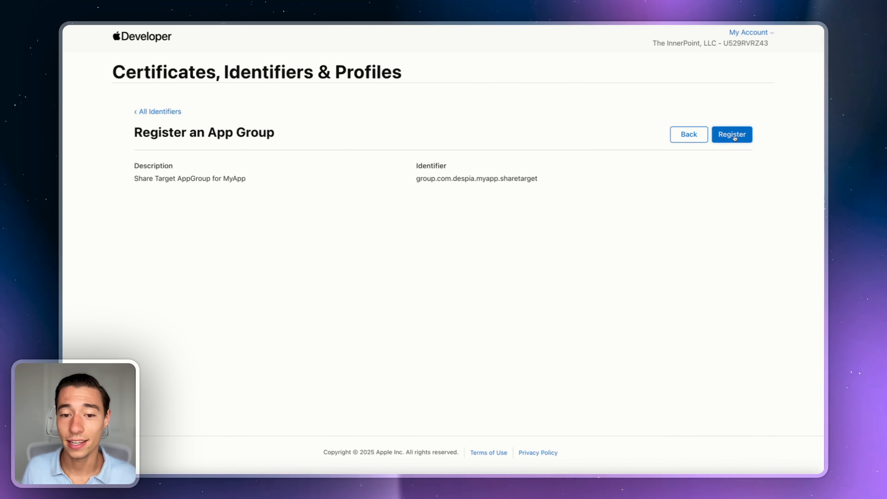
# Step: Register Share Target AppGroup for MyApp and search the App Groups list for MyApp
pyautogui.click(734, 138)
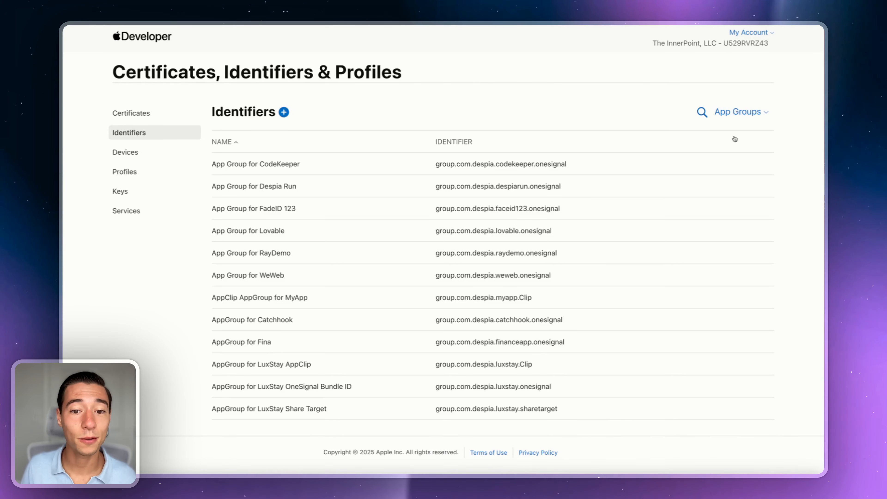
pyautogui.click(702, 112)
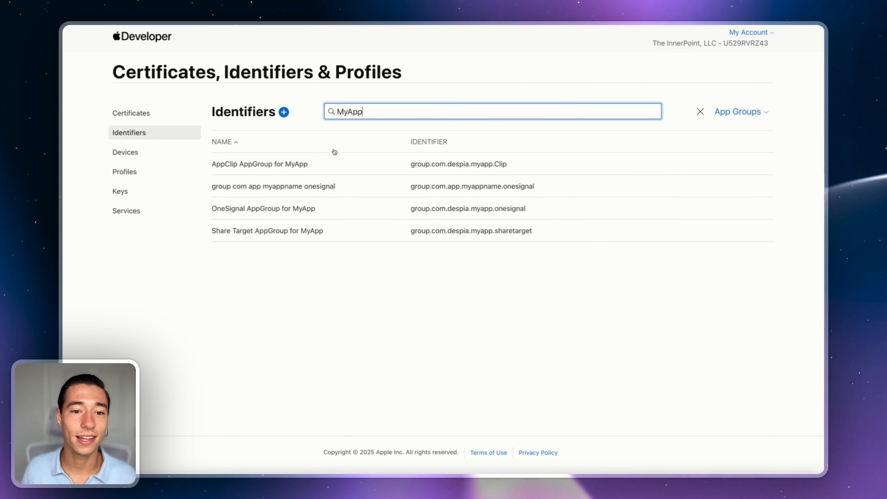
pyautogui.doubleClick(350, 112)
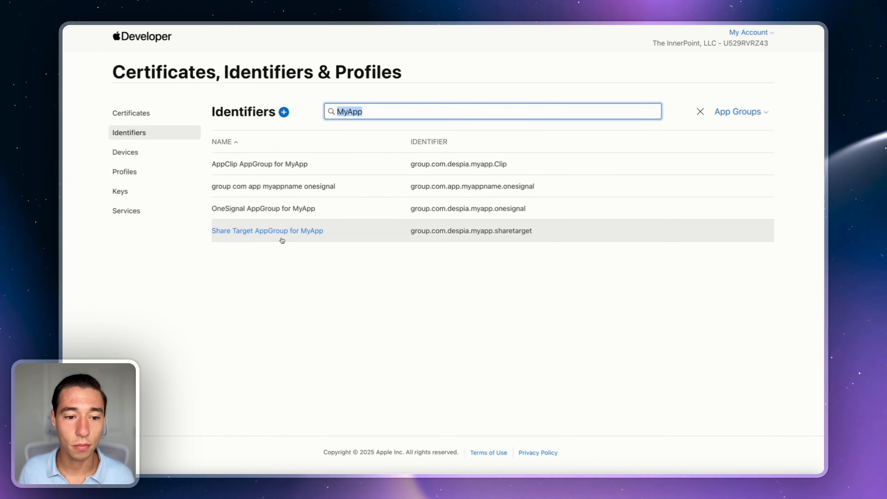
# Step: Switch the identifiers list to App IDs filtered by MyApp
pyautogui.click(739, 113)
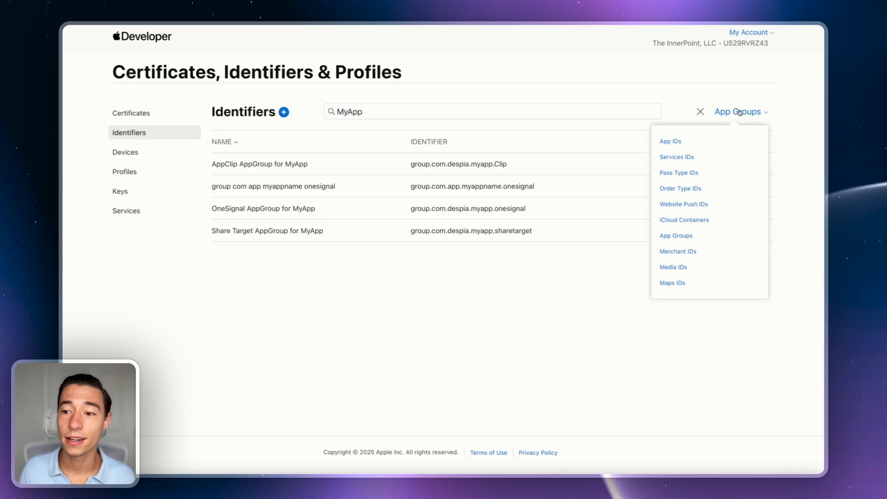
pyautogui.click(677, 142)
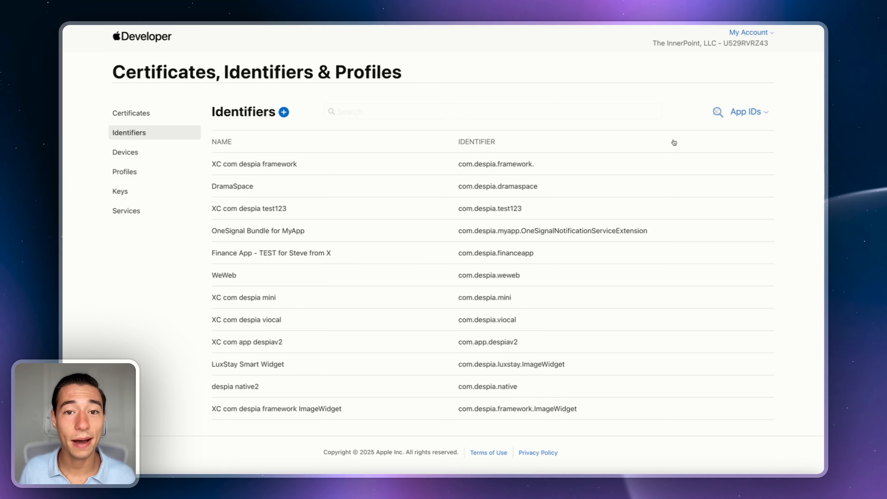
pyautogui.click(715, 117)
pyautogui.write('MyApp')
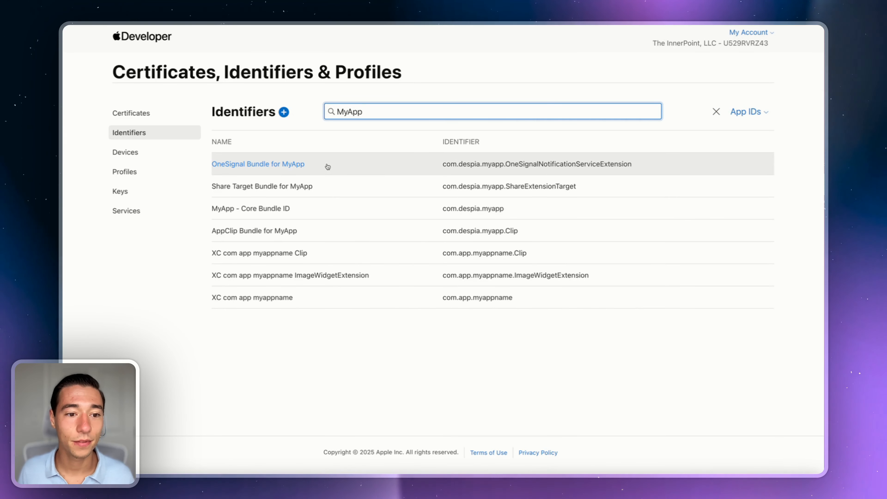
# Step: Assign Share Target AppGroup for MyApp on the Share Target Bundle for MyApp App ID and save
pyautogui.click(264, 187)
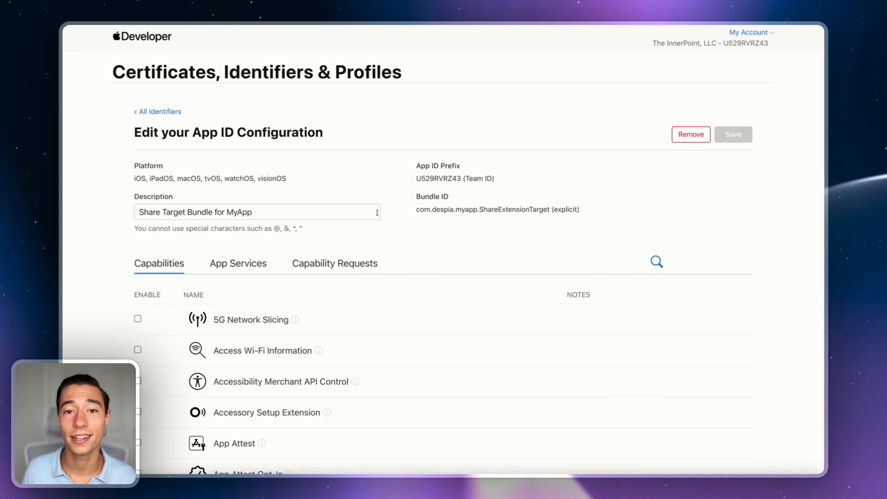
pyautogui.scroll(-8, 415, 248)
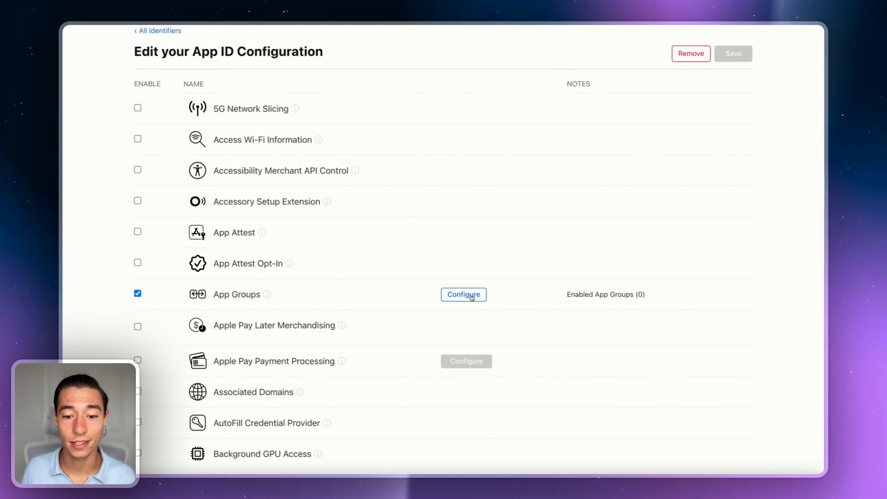
pyautogui.click(471, 296)
pyautogui.press('super+f')
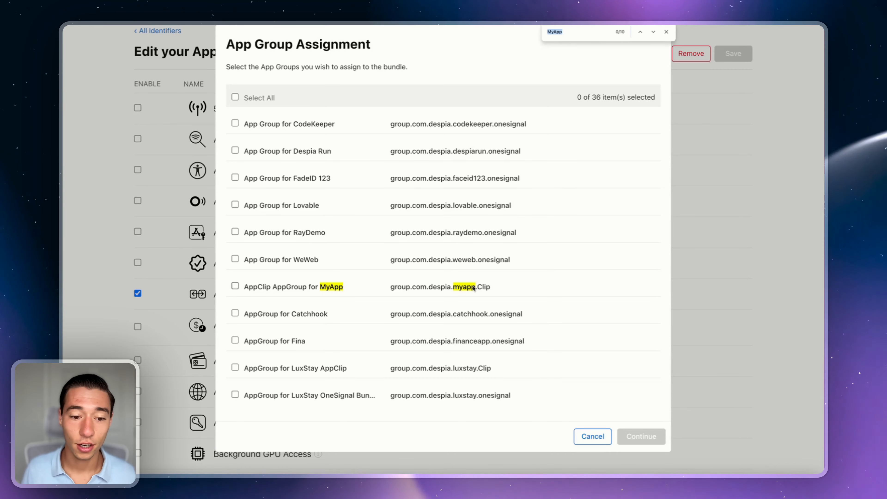
pyautogui.scroll(-10, 257, 312)
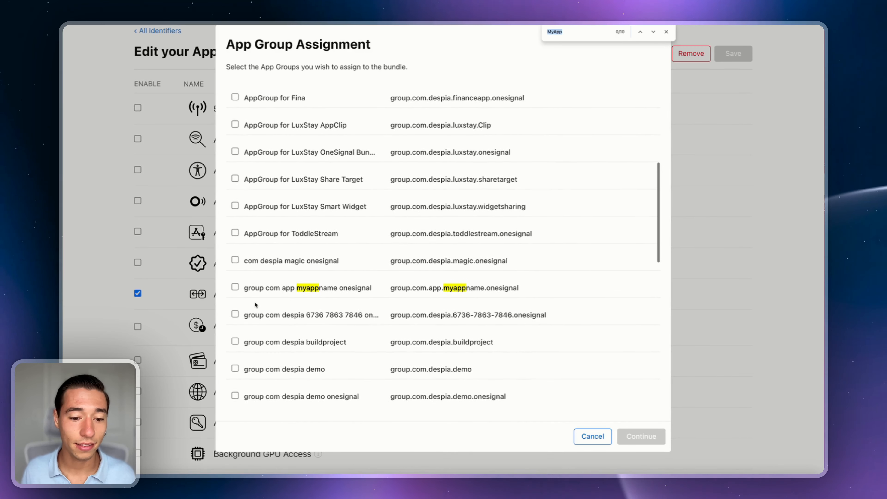
pyautogui.scroll(-15, 250, 290)
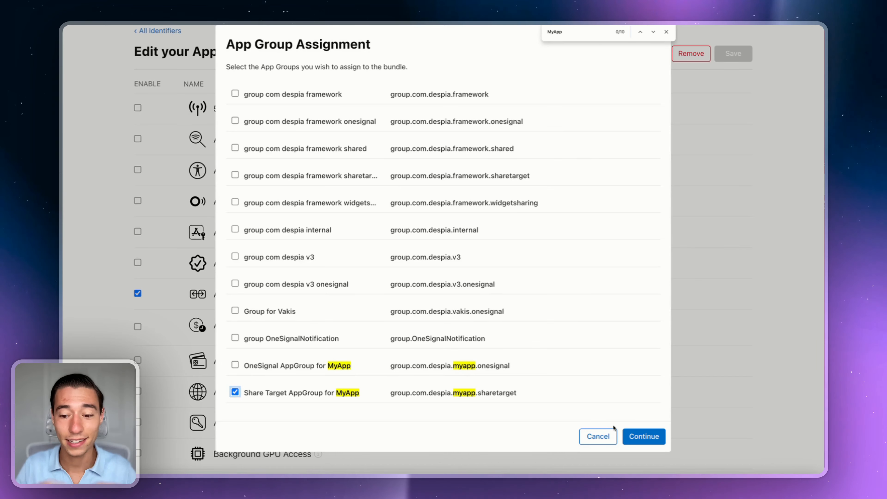
pyautogui.click(639, 437)
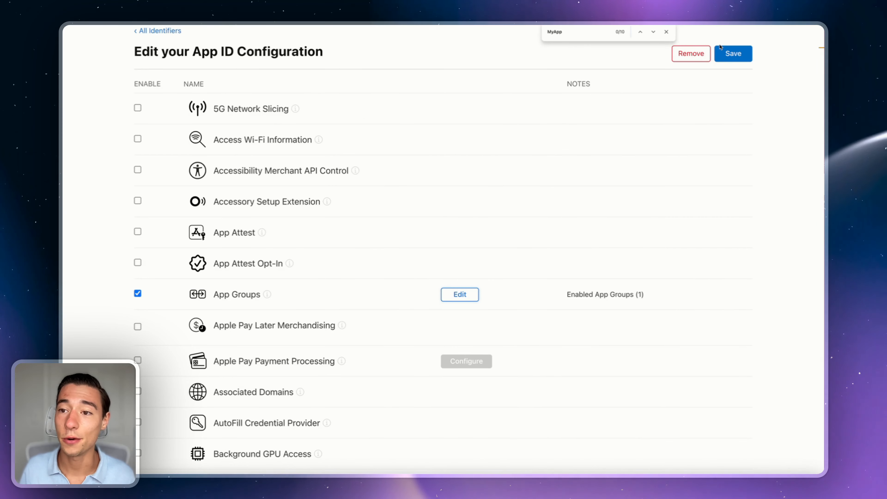
pyautogui.click(666, 32)
pyautogui.scroll(5, 742, 74)
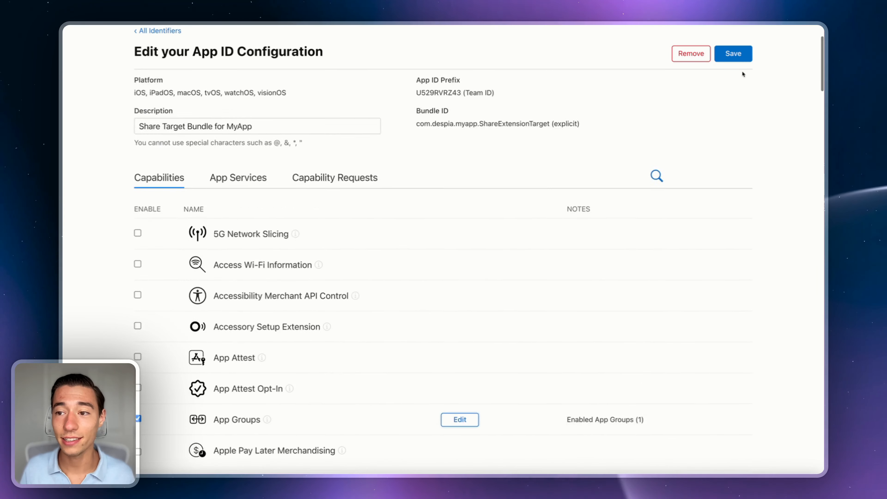
pyautogui.click(732, 117)
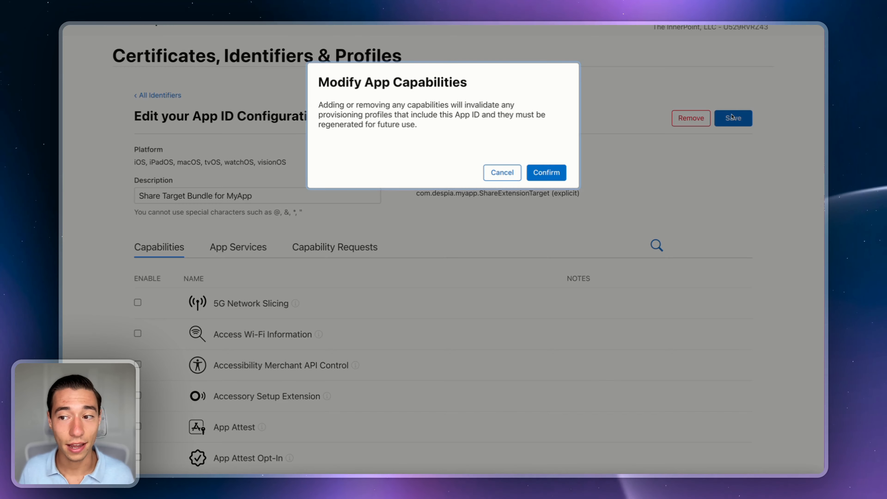
pyautogui.click(546, 173)
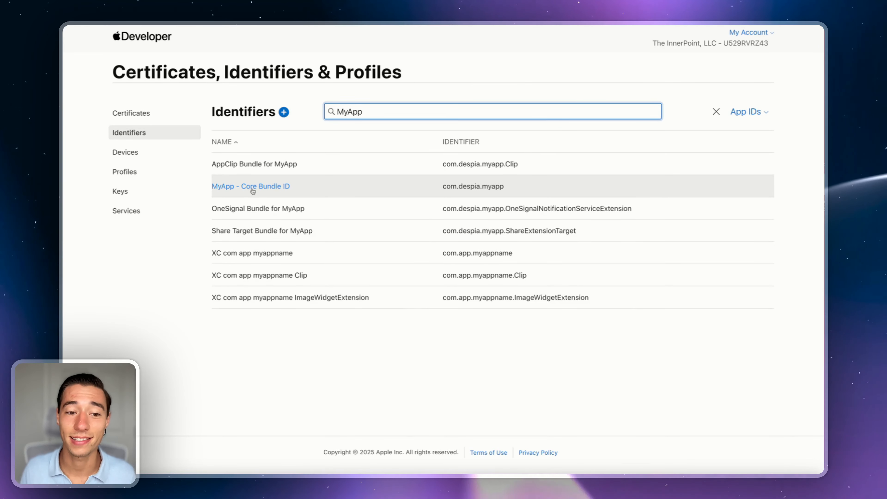
# Step: Add Share Target AppGroup for MyApp to MyApp - Core Bundle ID as its third group and save
pyautogui.click(252, 188)
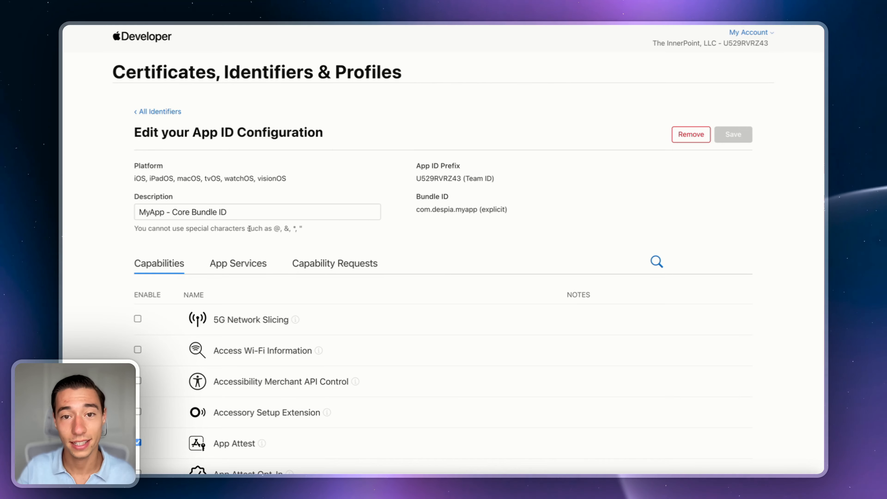
pyautogui.scroll(-4, 249, 229)
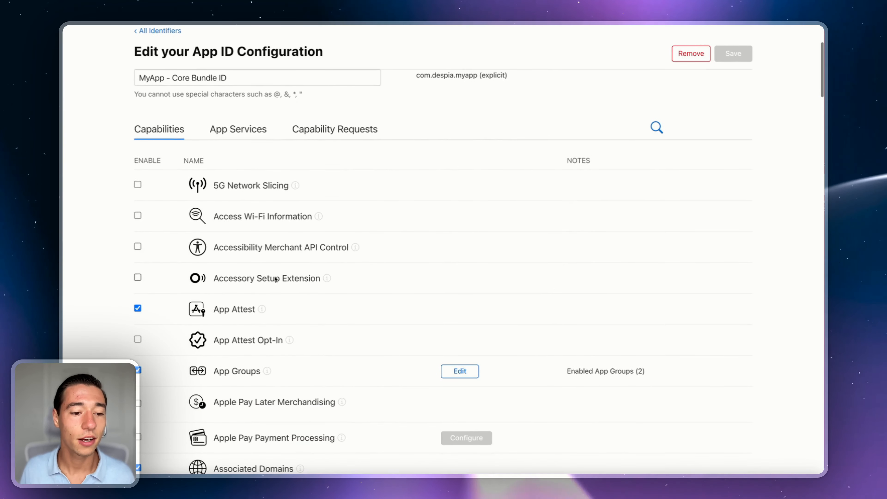
pyautogui.click(460, 371)
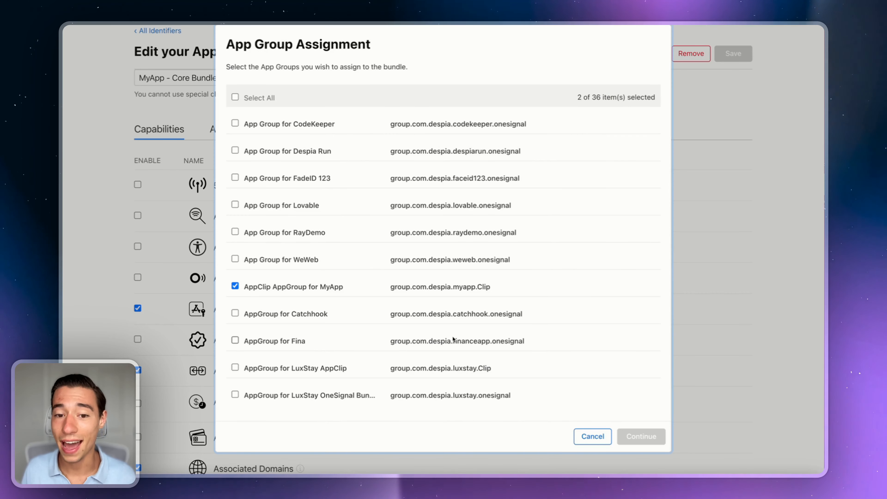
pyautogui.press('super+f')
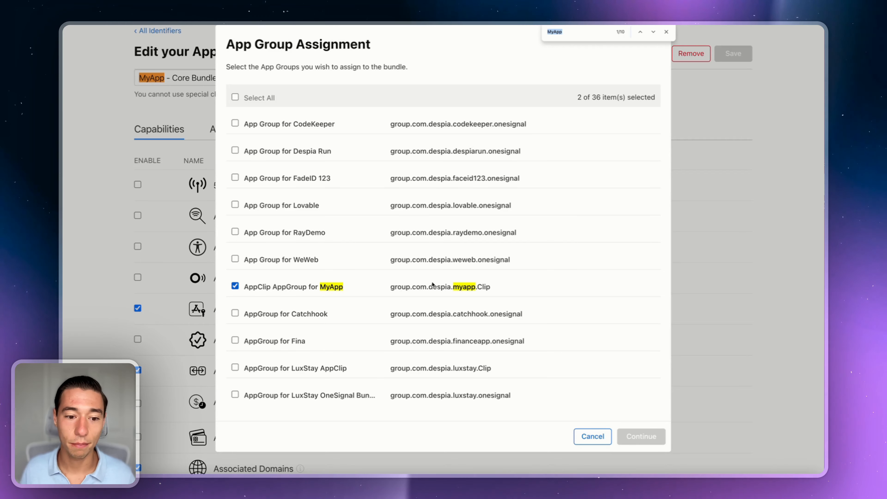
pyautogui.scroll(-15, 431, 285)
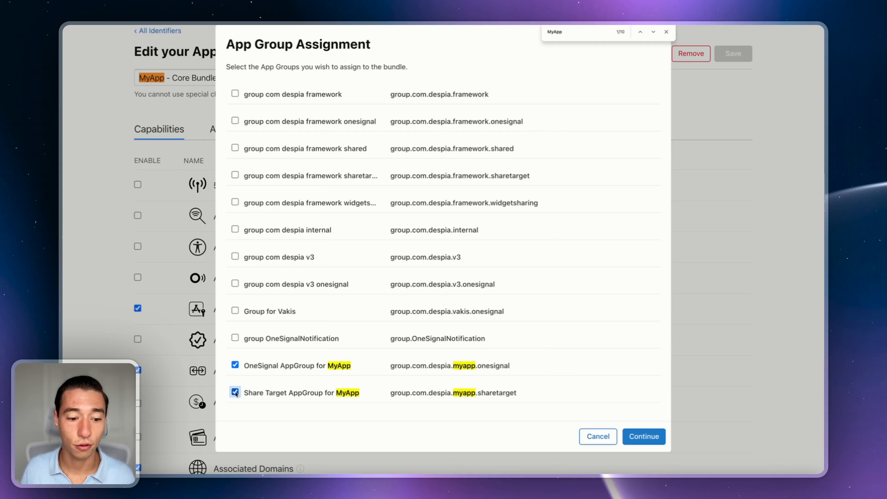
pyautogui.click(644, 436)
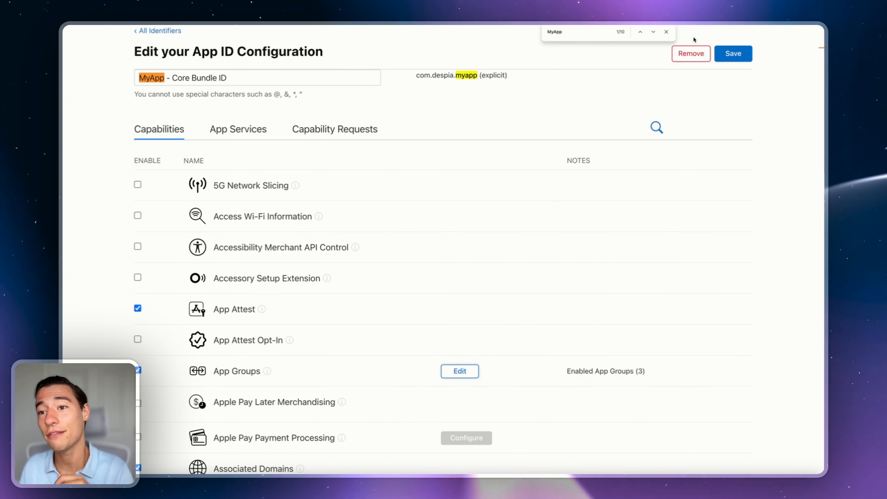
pyautogui.click(666, 32)
pyautogui.click(738, 54)
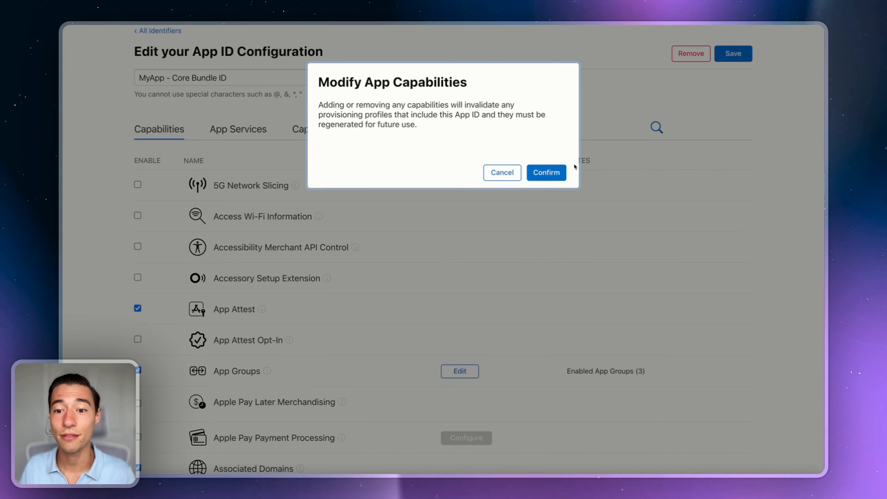
pyautogui.click(547, 172)
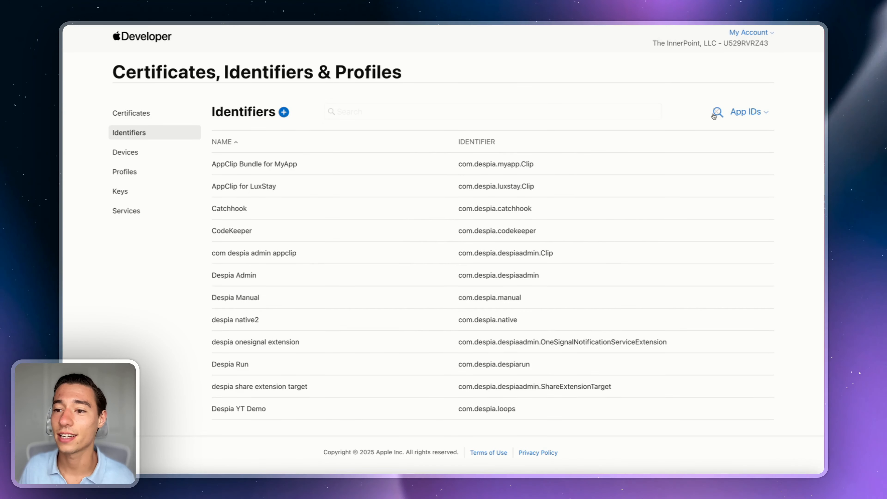
pyautogui.click(714, 115)
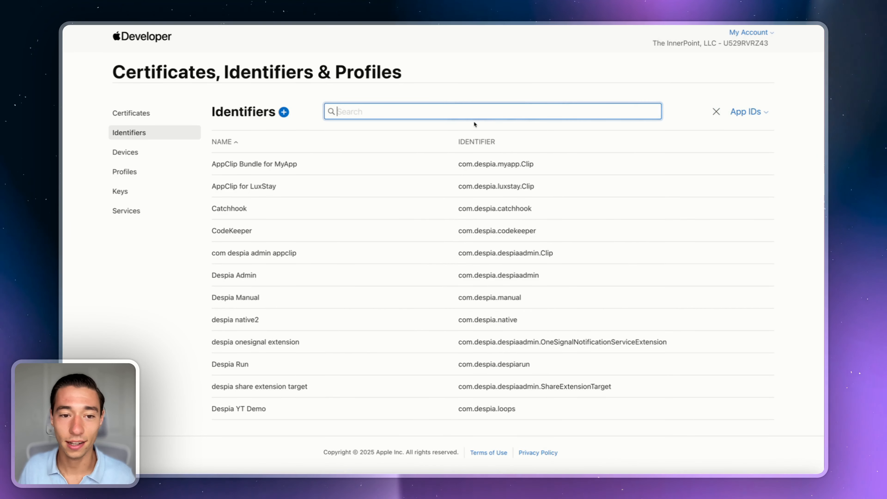
pyautogui.write('MyApp')
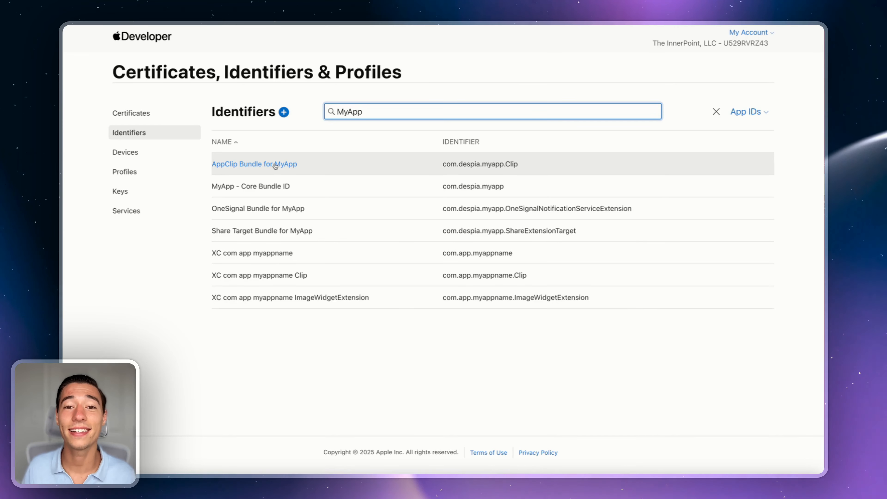
pyautogui.click(260, 233)
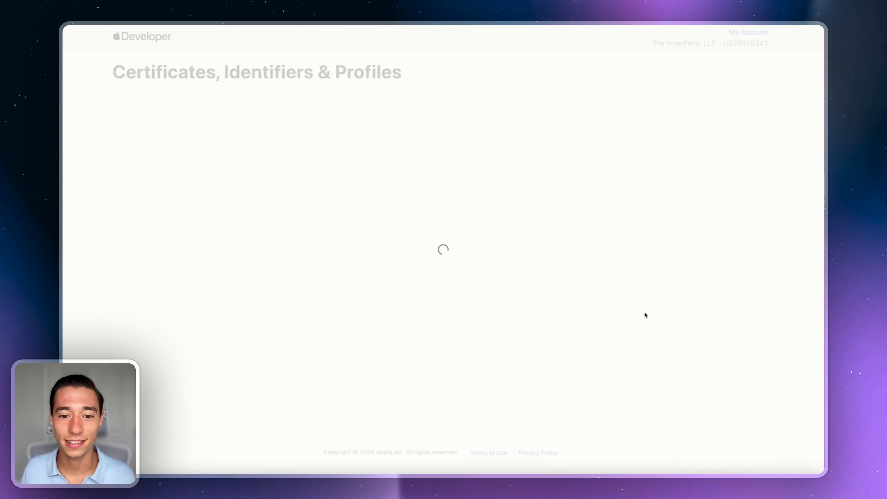
pyautogui.scroll(-2, 633, 323)
pyautogui.scroll(-4, 488, 327)
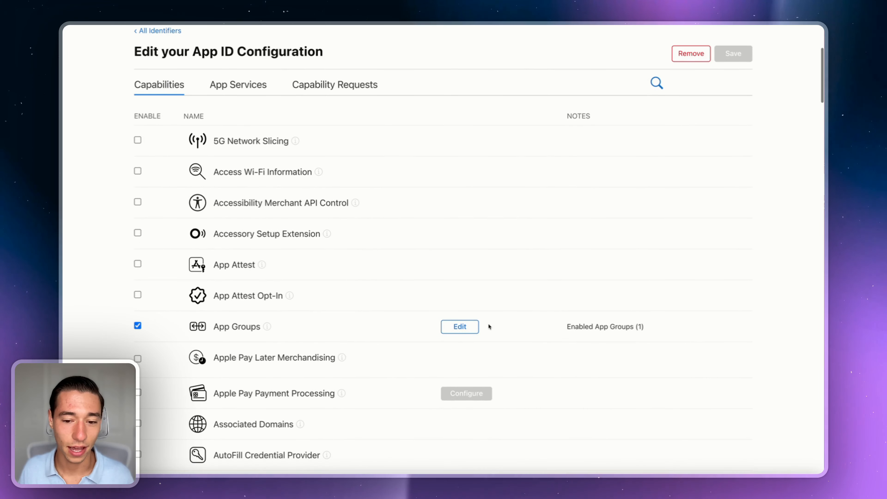
pyautogui.click(160, 31)
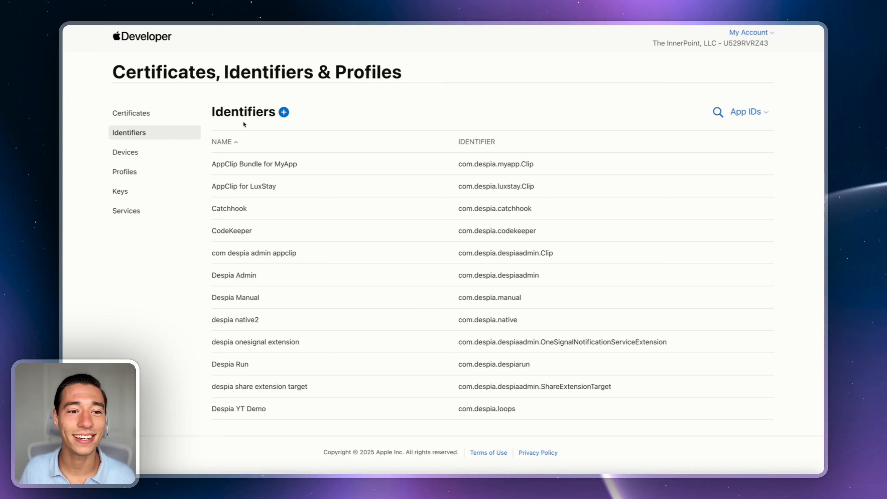
# Step: Start a new App-type App ID described 'Smart Widget Bundle for MyApp'
pyautogui.click(284, 112)
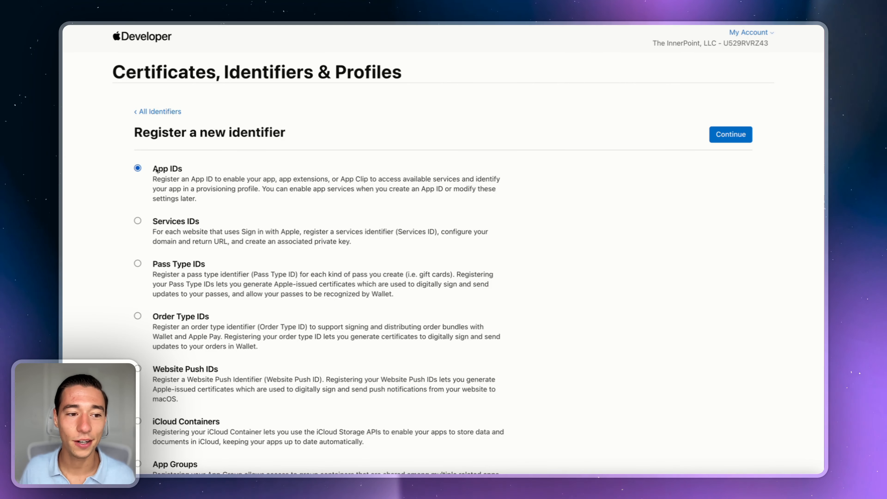
pyautogui.click(732, 138)
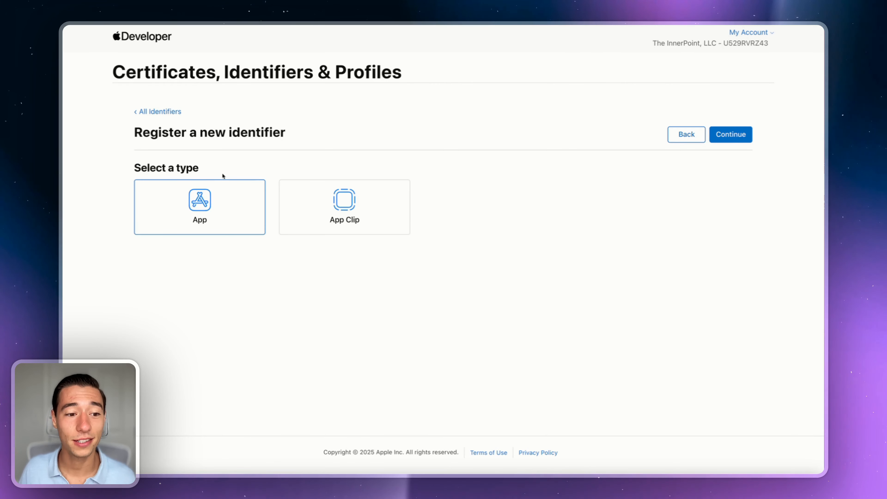
pyautogui.click(724, 132)
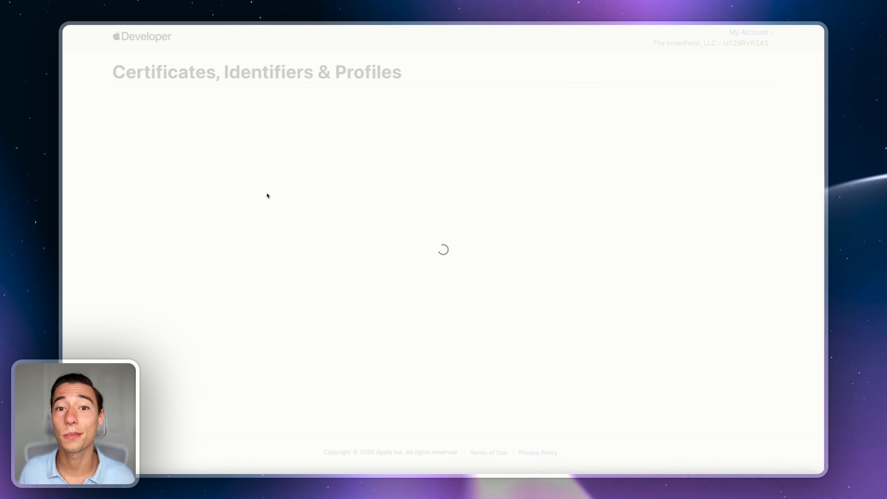
pyautogui.click(203, 214)
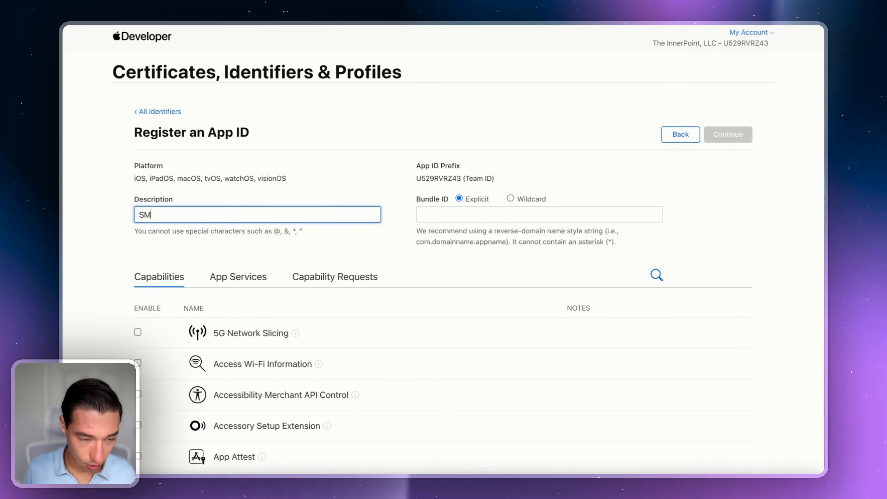
pyautogui.write('SMa')
pyautogui.press('BackSpace')
pyautogui.press('BackSpace')
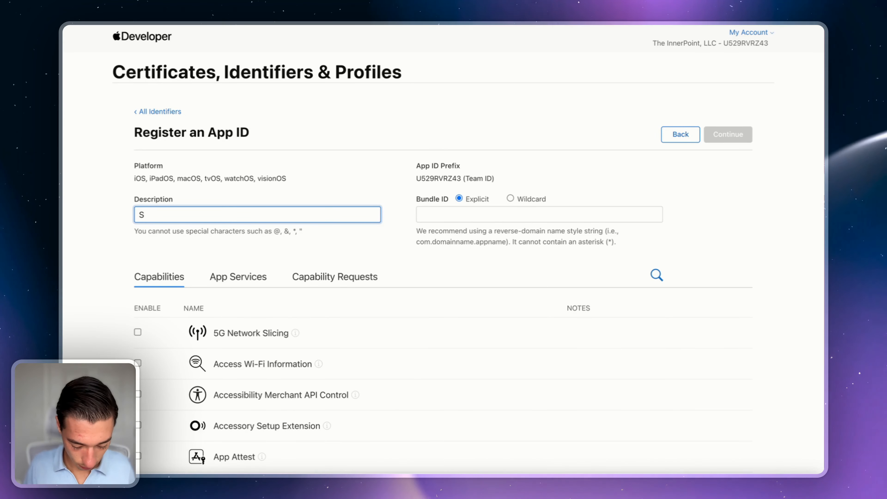
pyautogui.write('mart Widget')
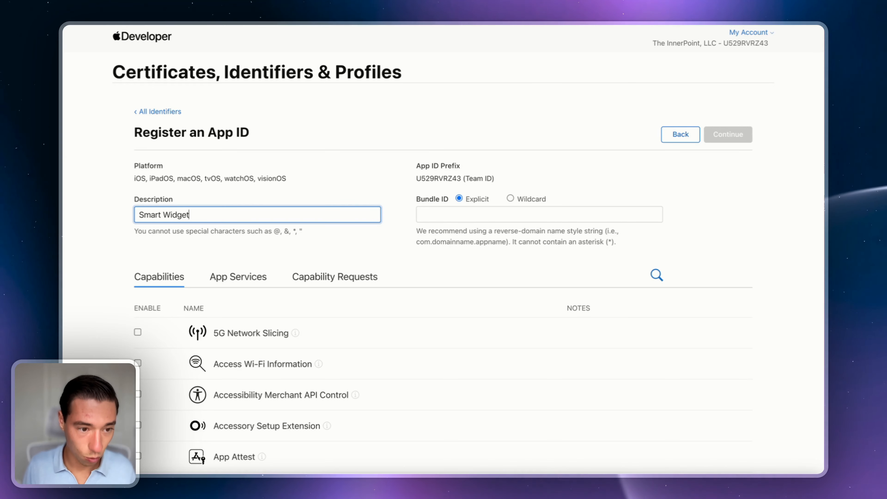
pyautogui.write(' Bundle')
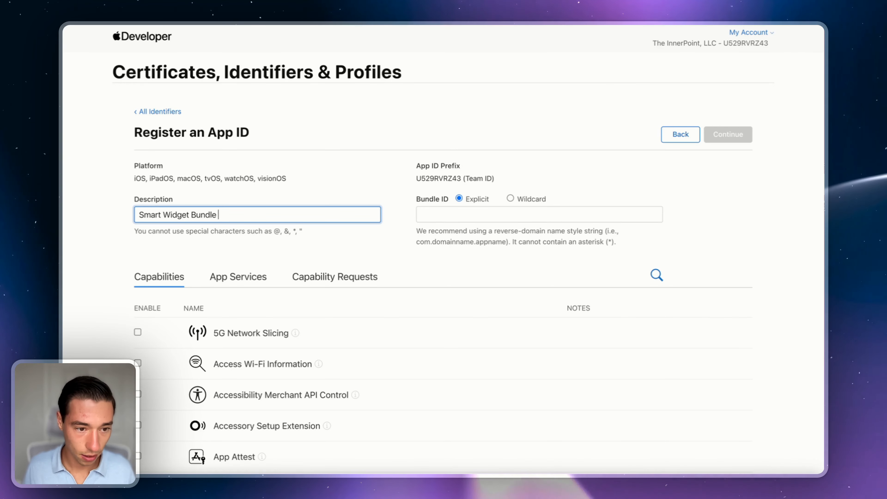
pyautogui.write(' for MyApp')
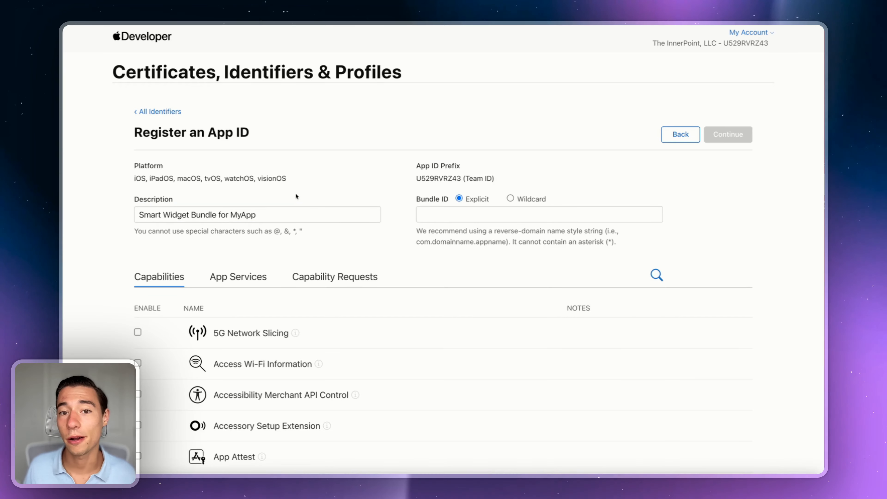
# Step: Enter bundle ID com.despia.myapp.ImageWidget, enable App Groups, and continue to review
pyautogui.click(465, 218)
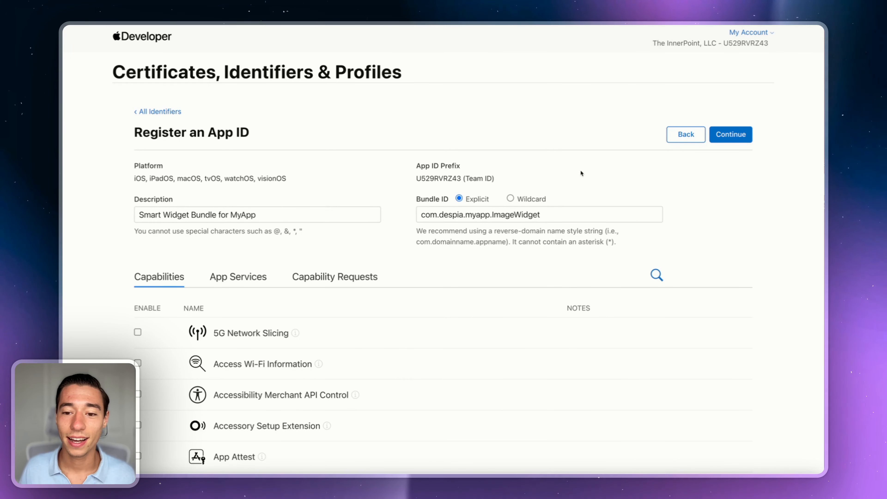
pyautogui.scroll(-5, 581, 173)
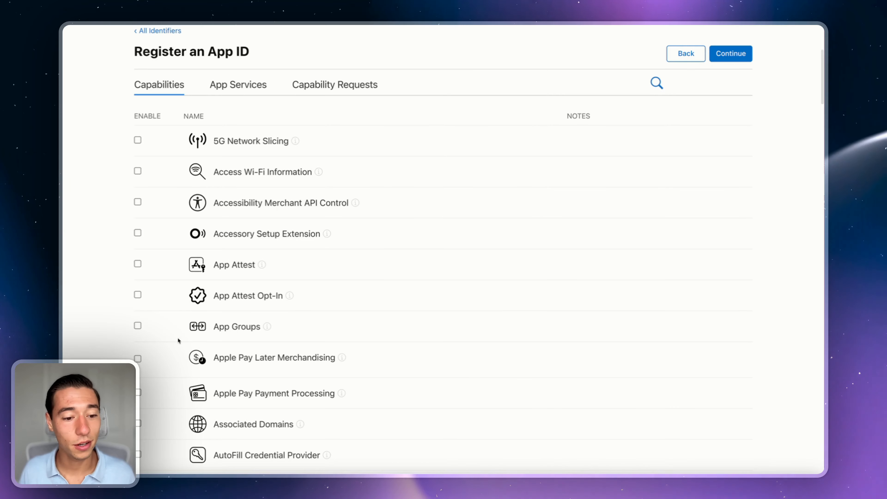
pyautogui.click(138, 326)
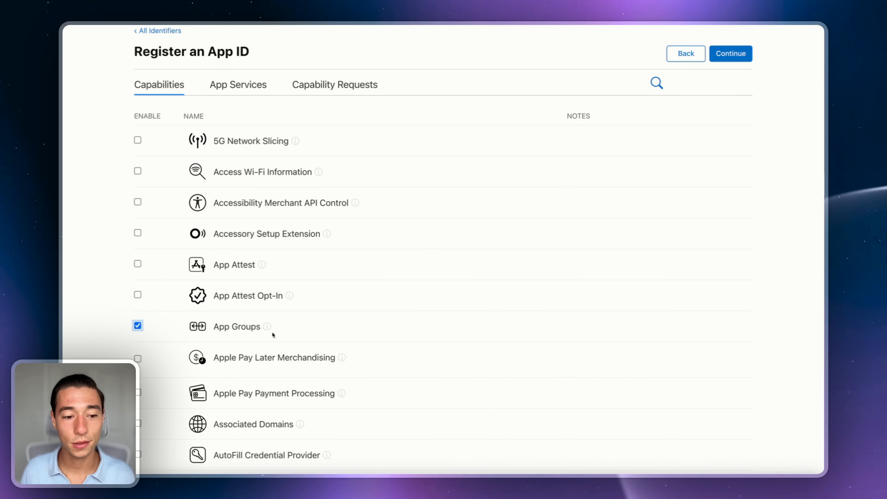
pyautogui.scroll(5, 507, 249)
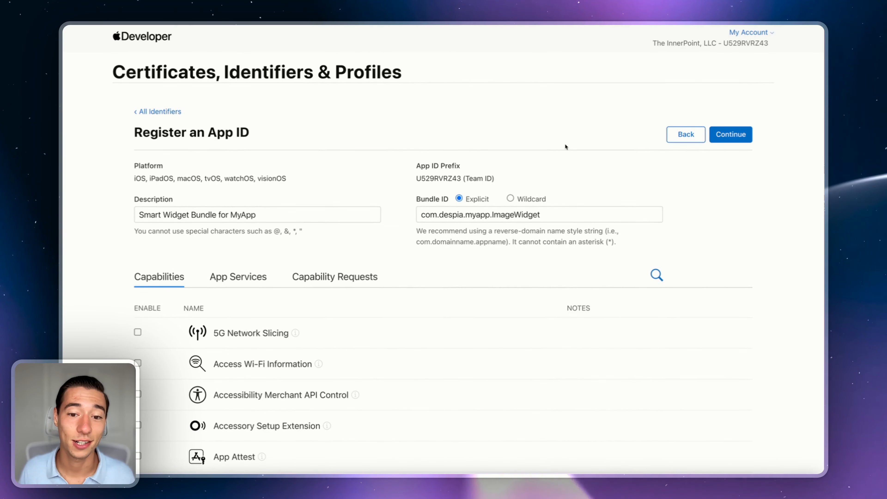
pyautogui.click(731, 135)
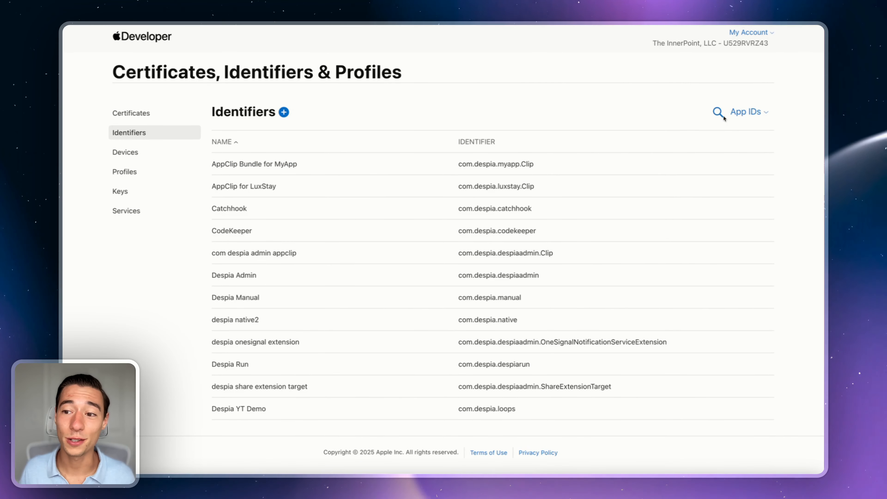
# Step: Search identifiers for MyApp, showing eight App IDs including com.despia.myapp.ImageWidget
pyautogui.click(717, 113)
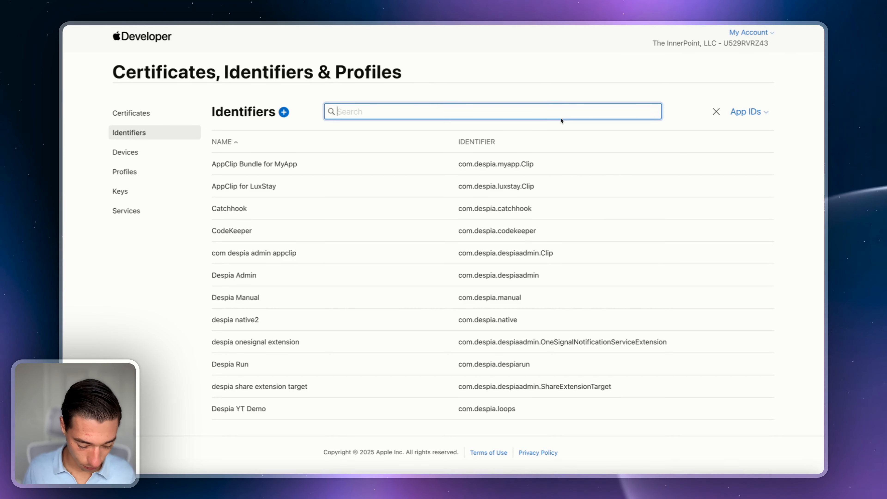
pyautogui.write('App')
pyautogui.press('BackSpace')
pyautogui.press('BackSpace')
pyautogui.press('BackSpace')
pyautogui.write('MyApp')
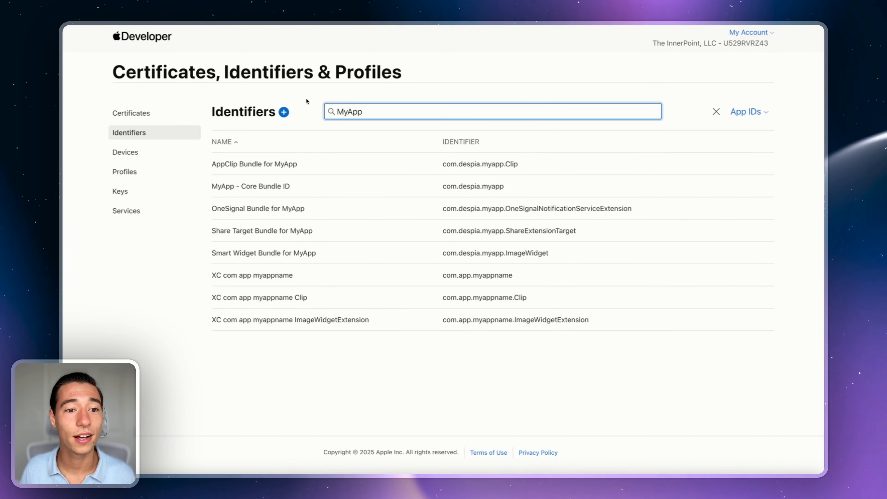
# Step: Start a new App Group described 'Smart Widget AppGroup for MyApp', fixing a doubled space
pyautogui.click(283, 111)
pyautogui.scroll(-3, 283, 113)
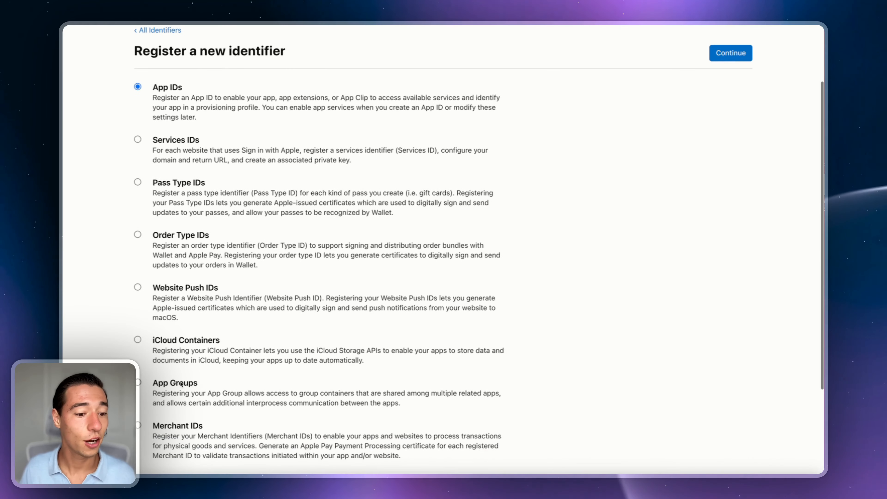
pyautogui.scroll(3, 445, 297)
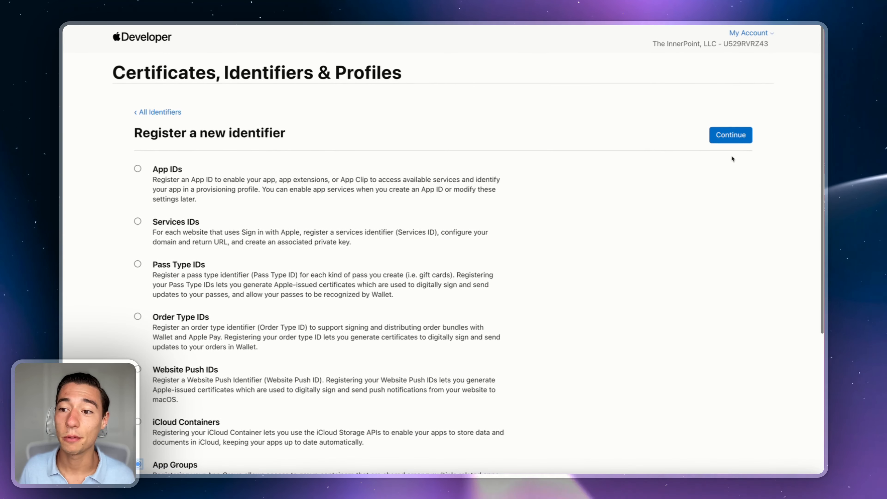
pyautogui.click(731, 134)
pyautogui.click(189, 178)
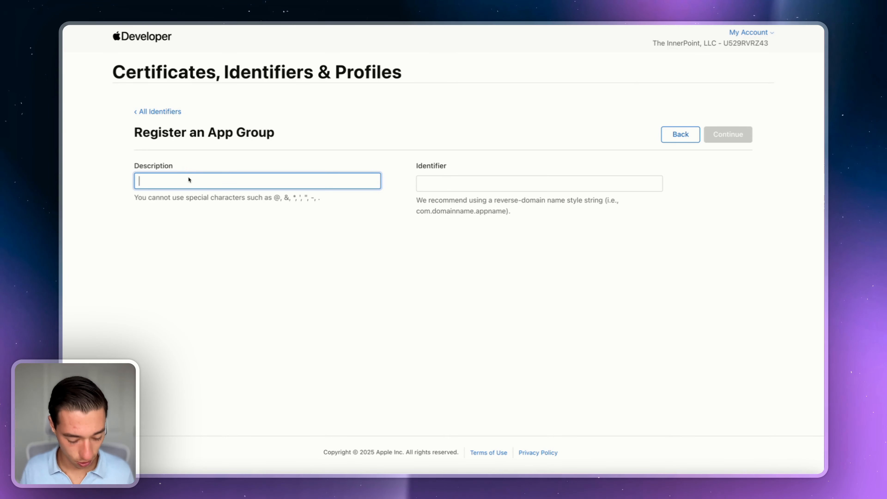
pyautogui.write('Smart')
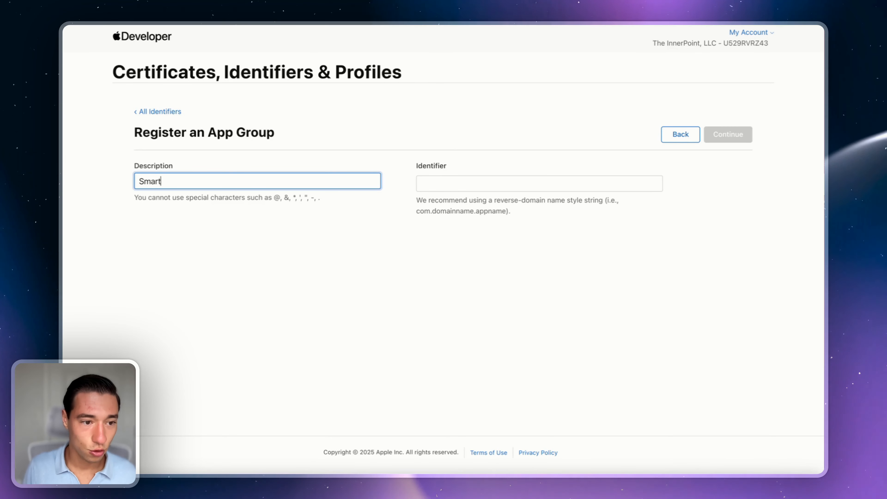
pyautogui.write(' Widget')
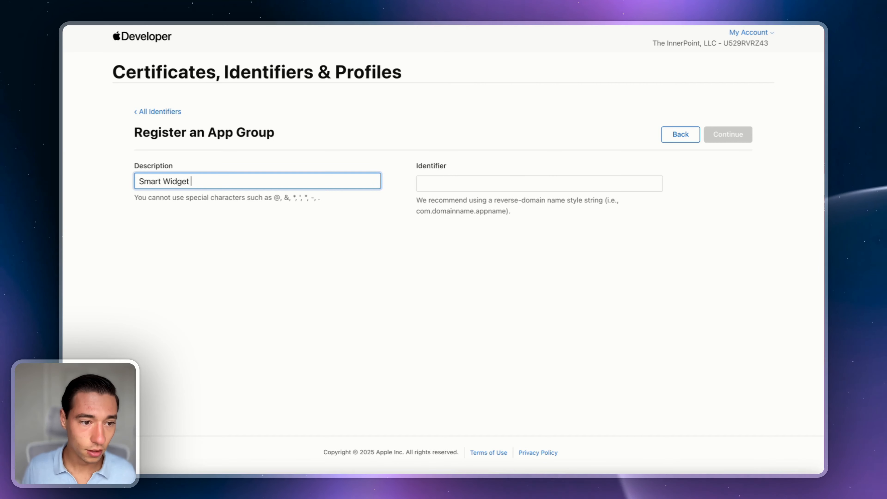
pyautogui.write(' AppGrou')
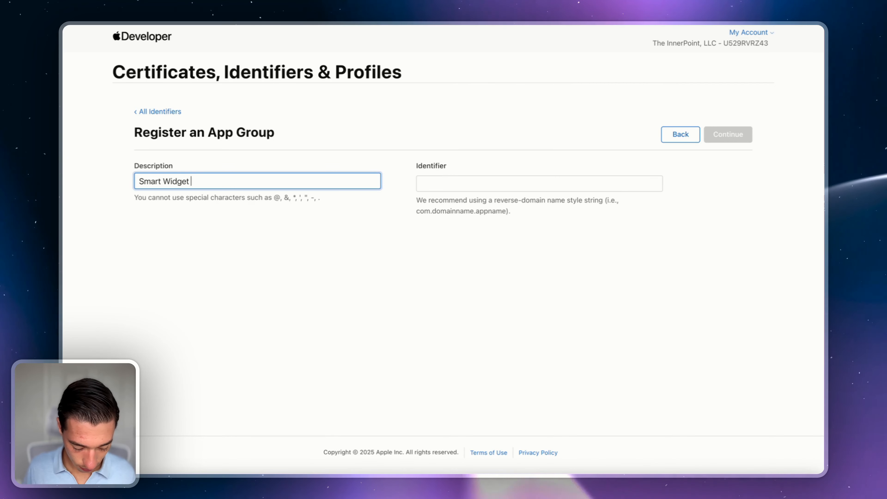
pyautogui.write('p')
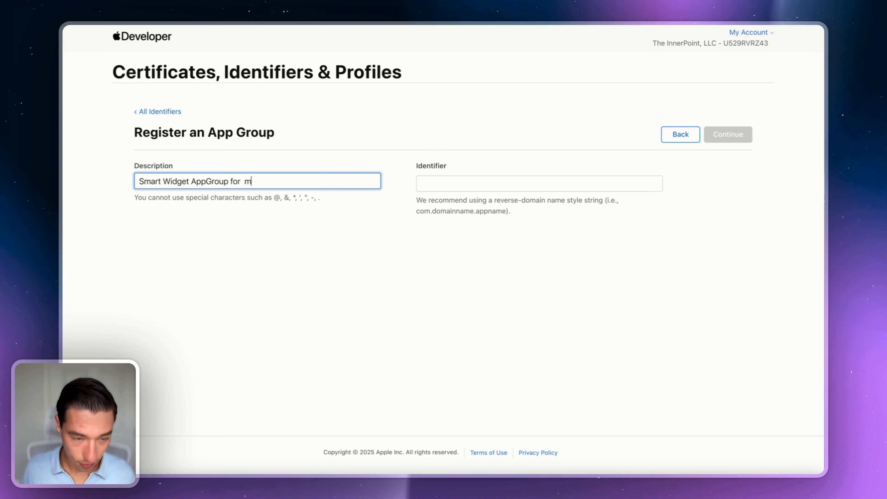
pyautogui.write(' for  M')
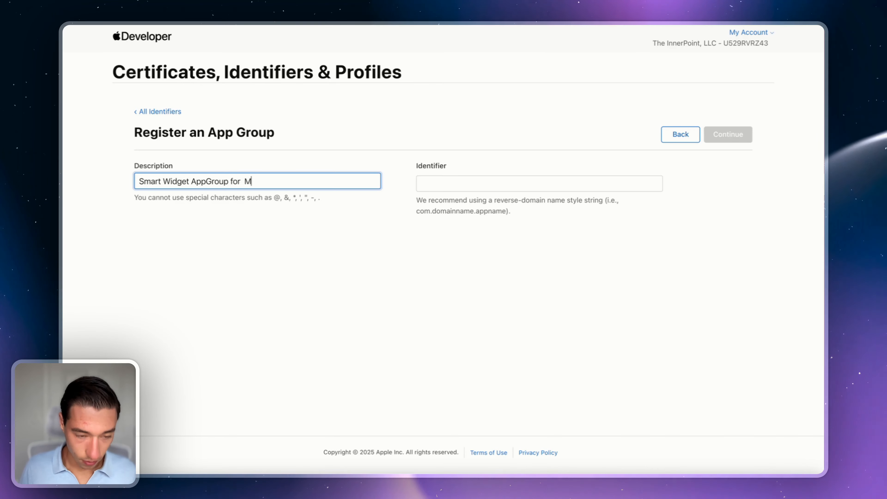
pyautogui.write('yApp')
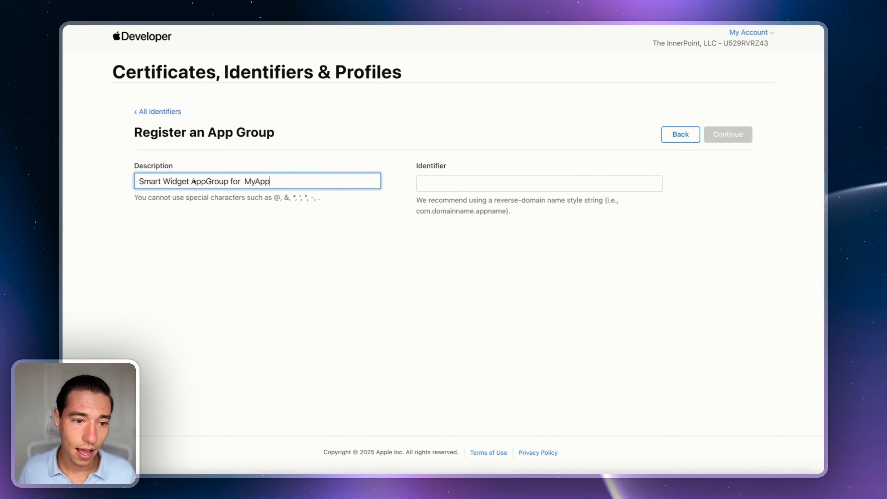
pyautogui.click(243, 182)
pyautogui.press('BackSpace')
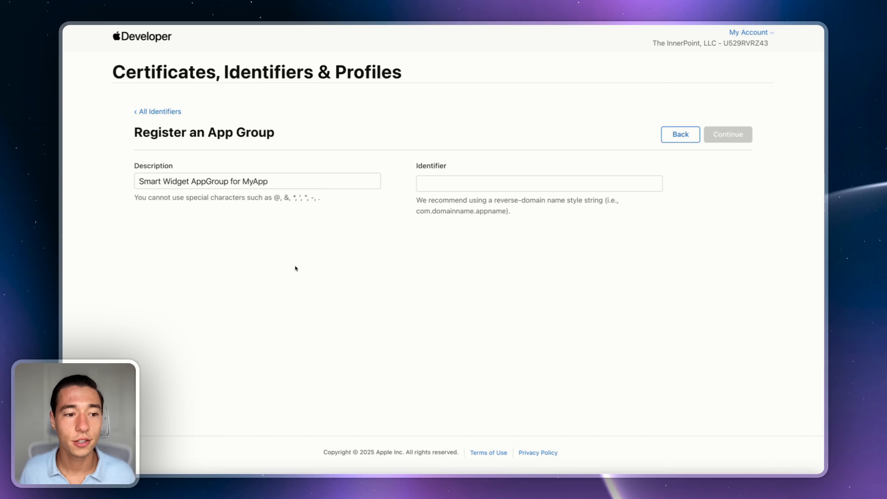
# Step: Set identifier group.com.despia.myapp.widgetsharing and register the group
pyautogui.click(471, 184)
pyautogui.write('group.com.despia.myapp.widgetsharing')
pyautogui.click(508, 257)
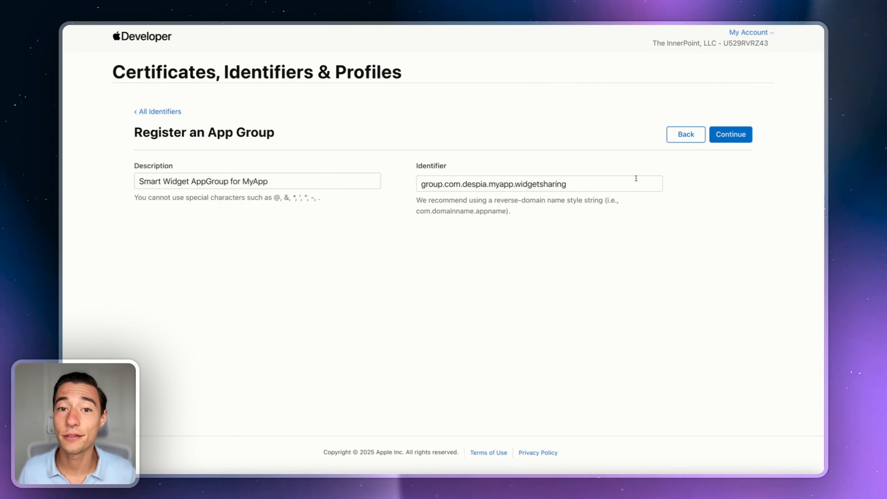
pyautogui.click(723, 133)
pyautogui.click(731, 134)
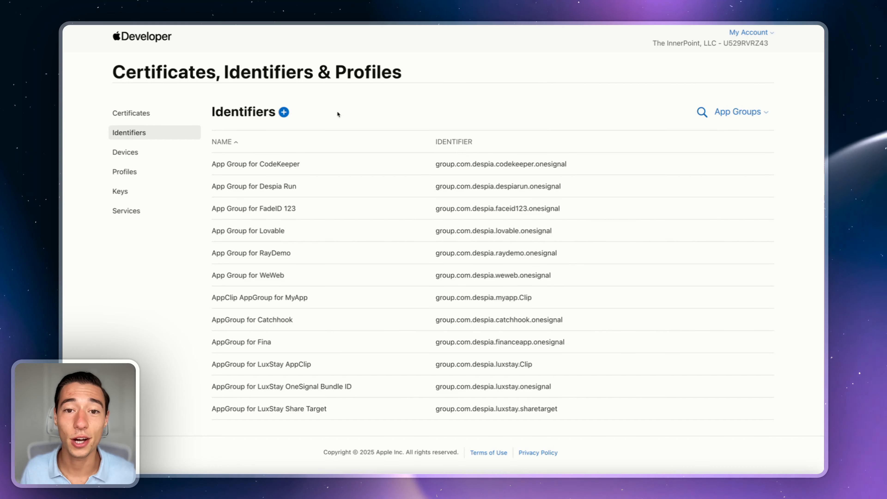
# Step: Filter App IDs by 'My' and open Smart Widget Bundle for MyApp
pyautogui.click(748, 116)
pyautogui.click(676, 141)
pyautogui.click(714, 111)
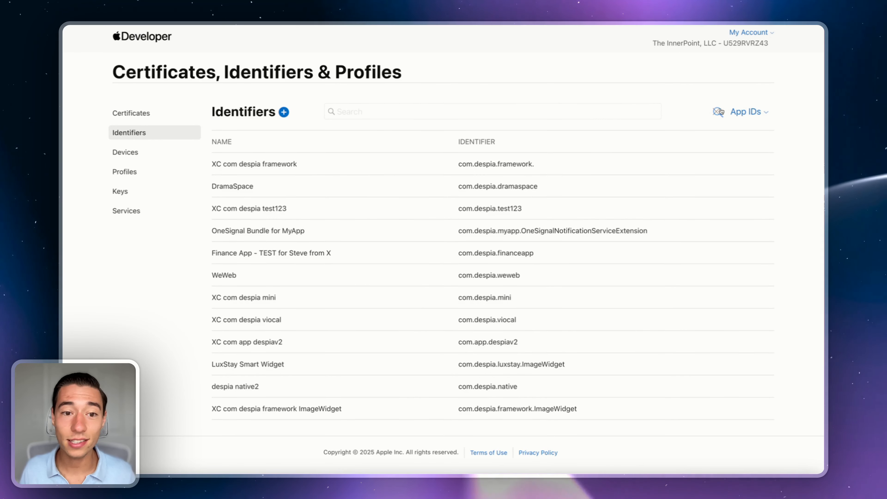
pyautogui.write('MyApp')
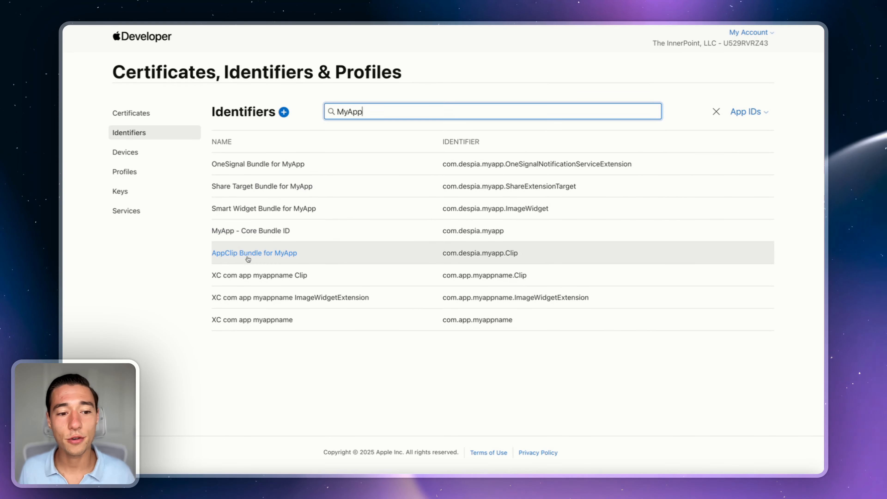
pyautogui.click(267, 209)
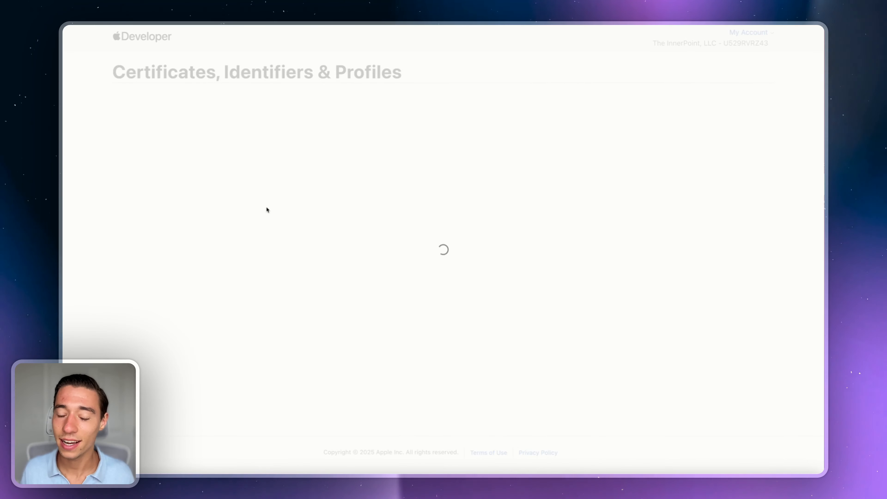
# Step: Assign Smart Widget AppGroup for MyApp to the widget App ID and save the change
pyautogui.scroll(-5, 282, 230)
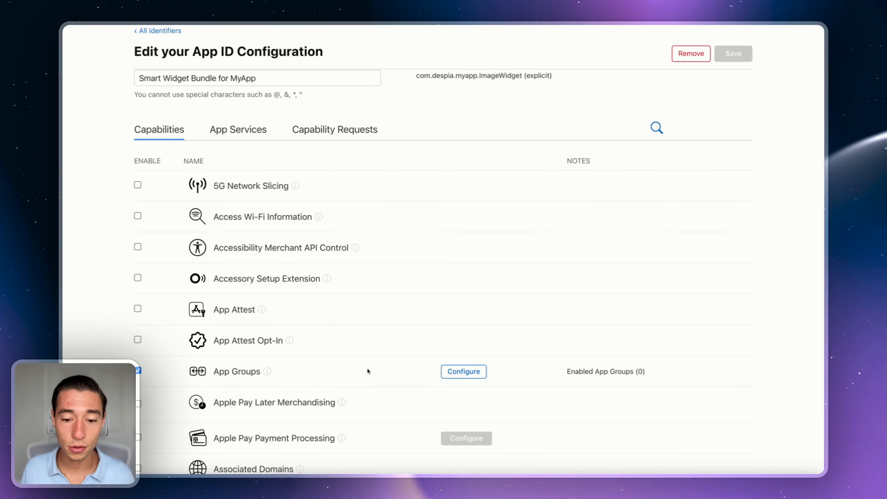
pyautogui.scroll(-1, 506, 342)
pyautogui.click(469, 339)
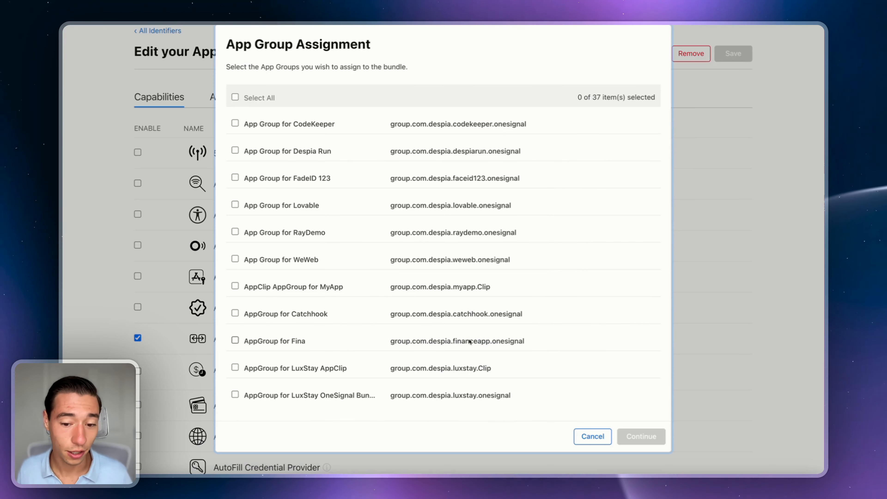
pyautogui.scroll(-10, 485, 311)
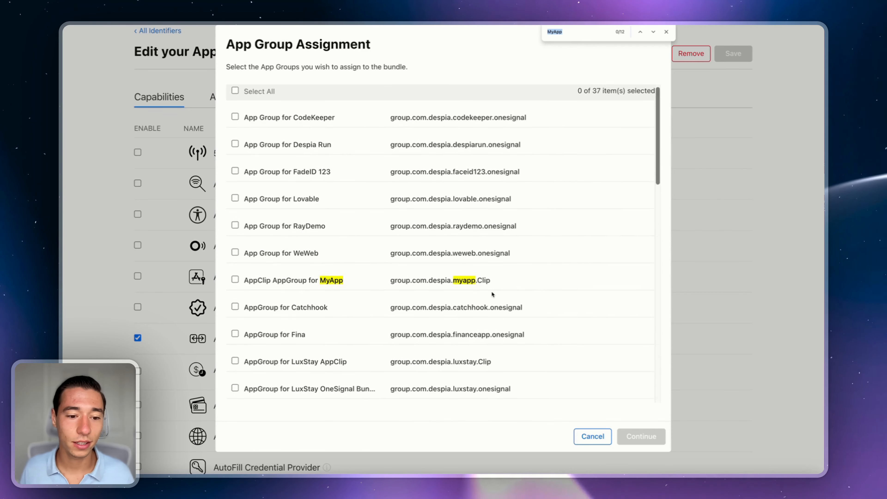
pyautogui.scroll(-8, 493, 293)
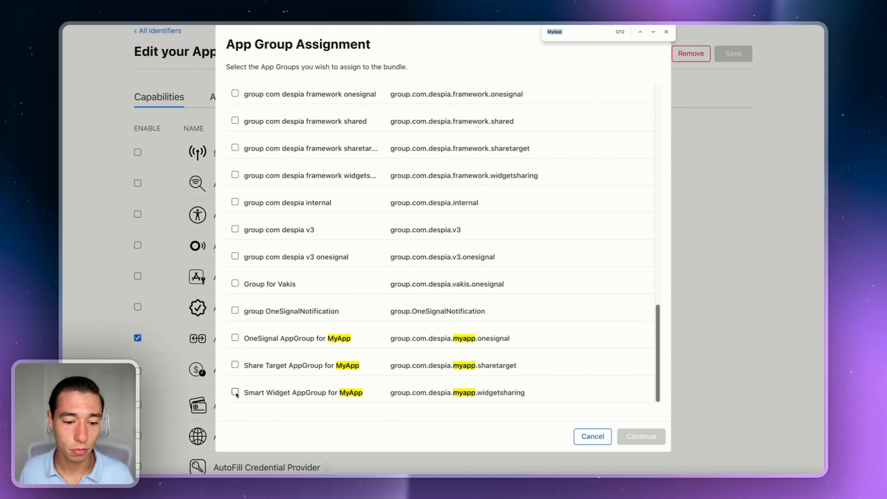
pyautogui.click(235, 392)
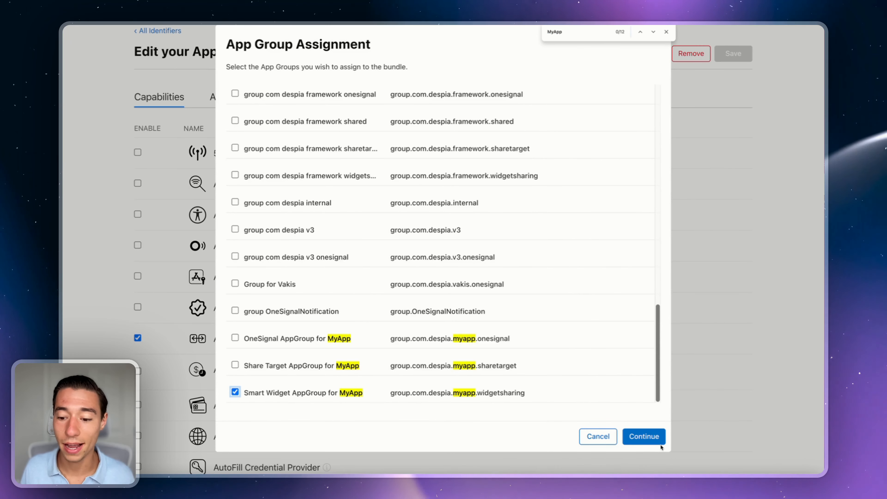
pyautogui.click(644, 437)
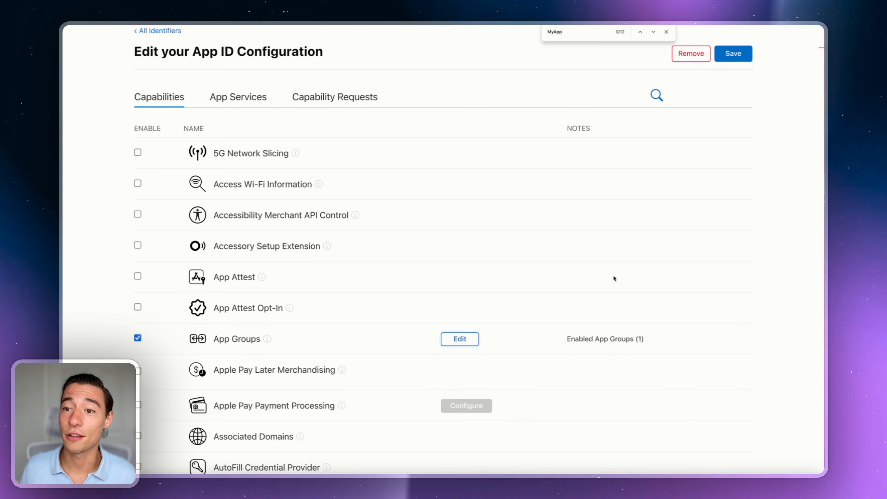
pyautogui.click(666, 32)
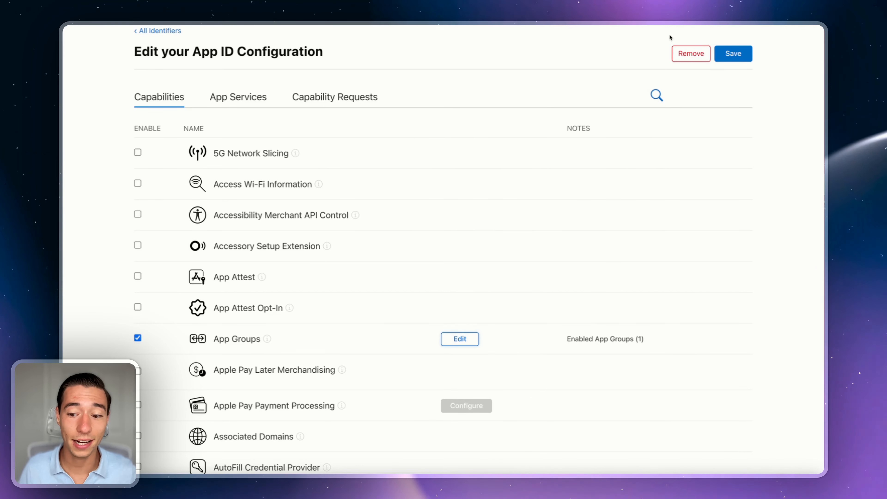
pyautogui.click(739, 54)
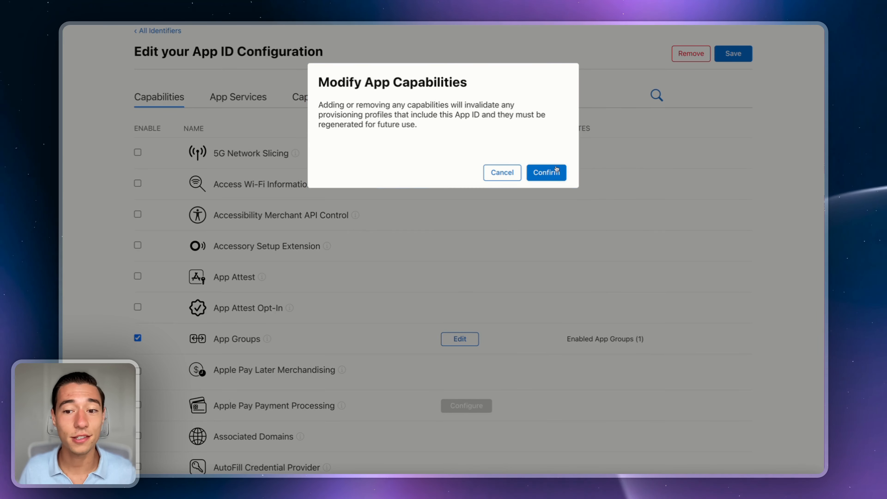
pyautogui.click(546, 173)
# Step: Filter App IDs by MyApp and open MyApp - Core Bundle ID
pyautogui.click(746, 112)
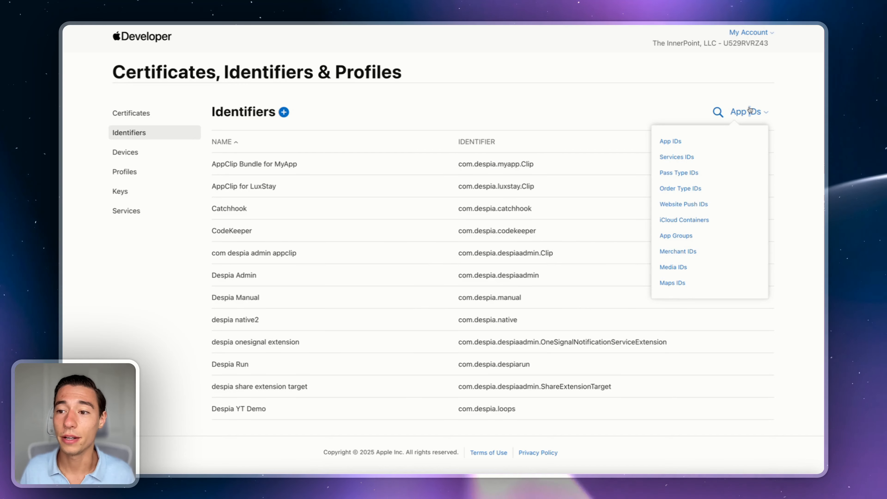
pyautogui.click(684, 140)
pyautogui.click(717, 112)
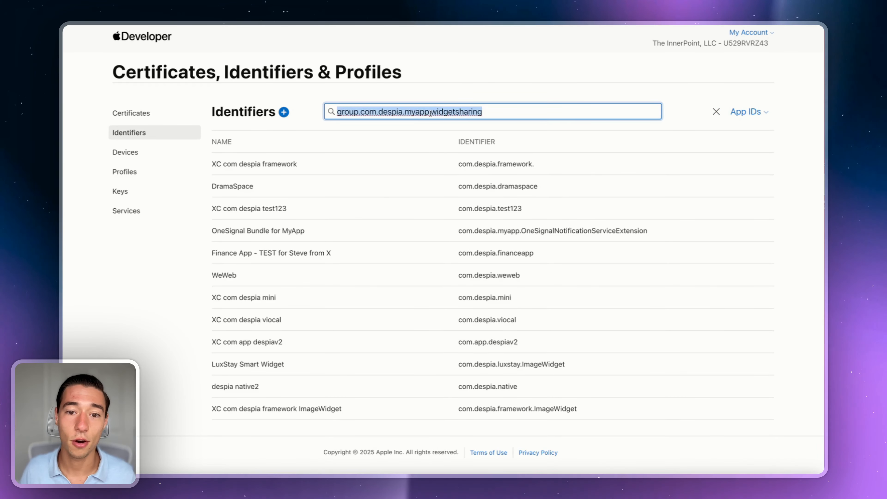
pyautogui.write('MyApp')
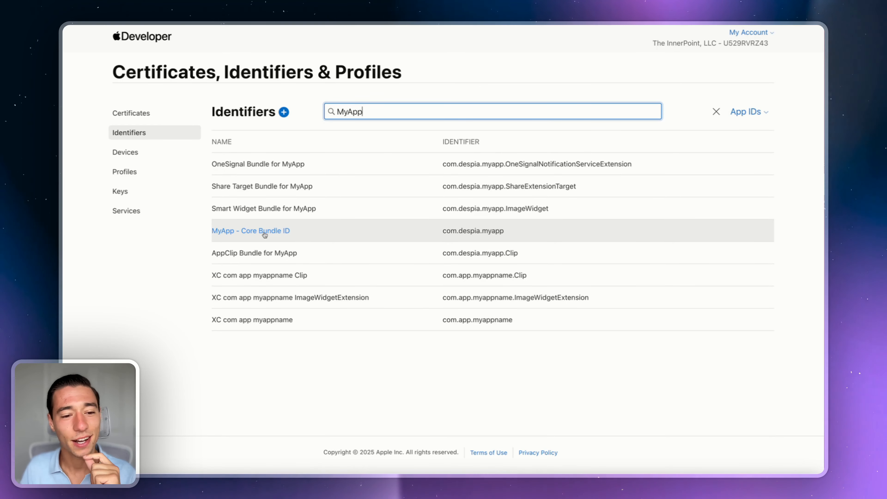
pyautogui.click(264, 232)
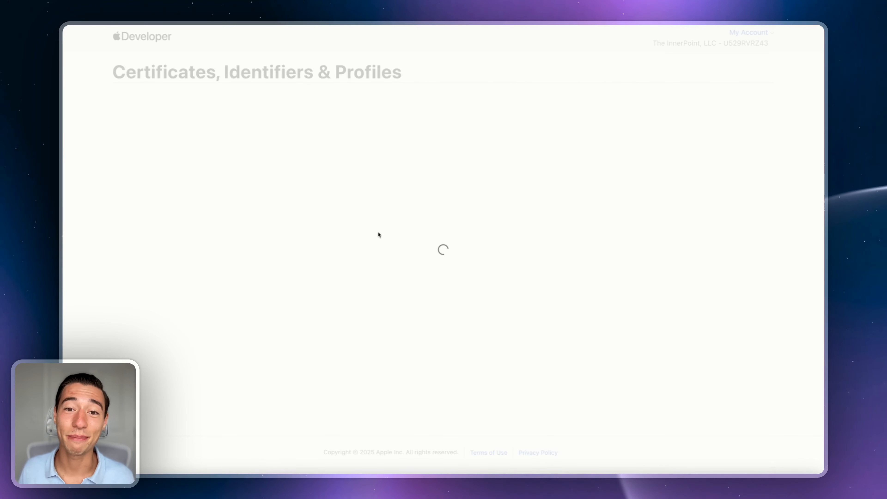
# Step: Add Smart Widget AppGroup for MyApp as its fourth App Group and save
pyautogui.scroll(-5, 375, 255)
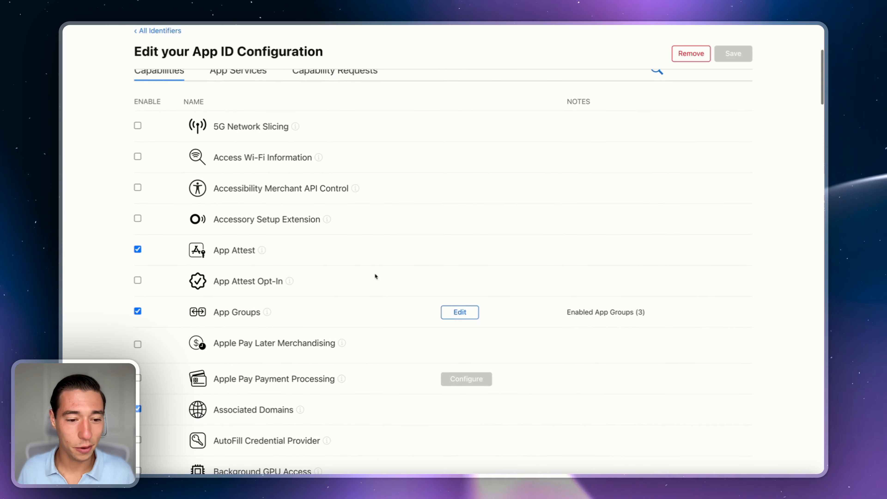
pyautogui.click(460, 312)
pyautogui.scroll(-15, 454, 308)
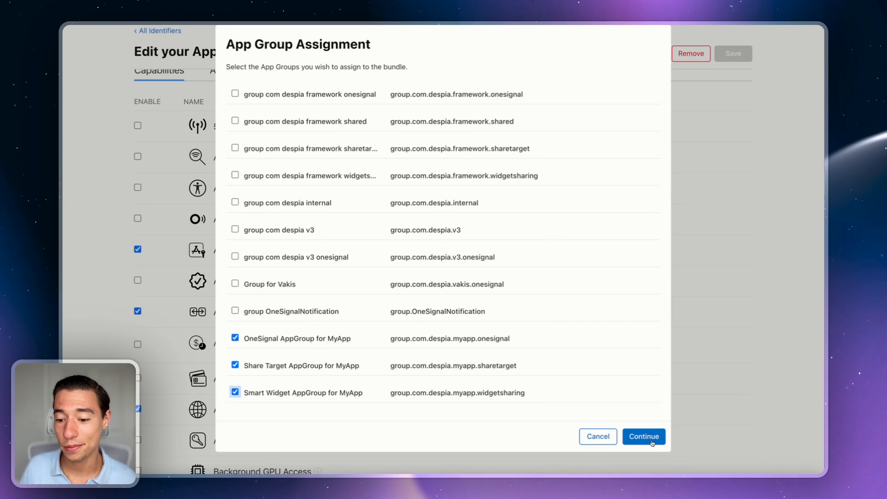
pyautogui.click(641, 437)
pyautogui.click(738, 52)
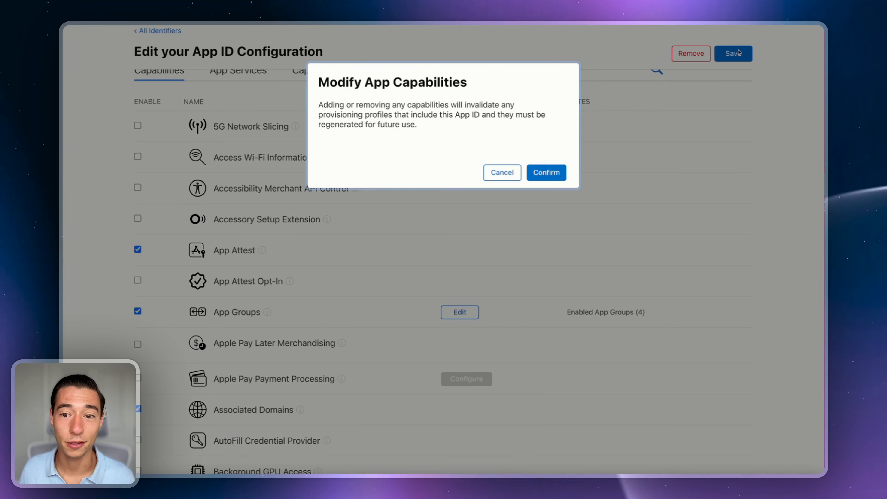
pyautogui.click(551, 172)
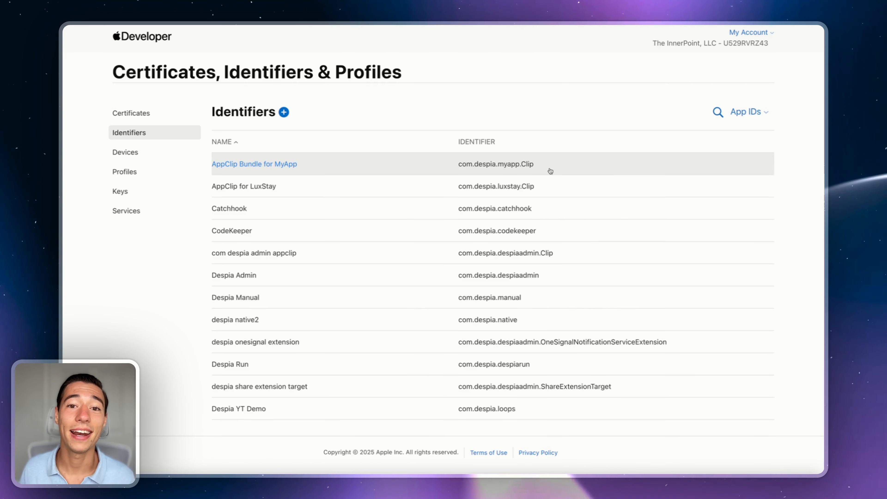
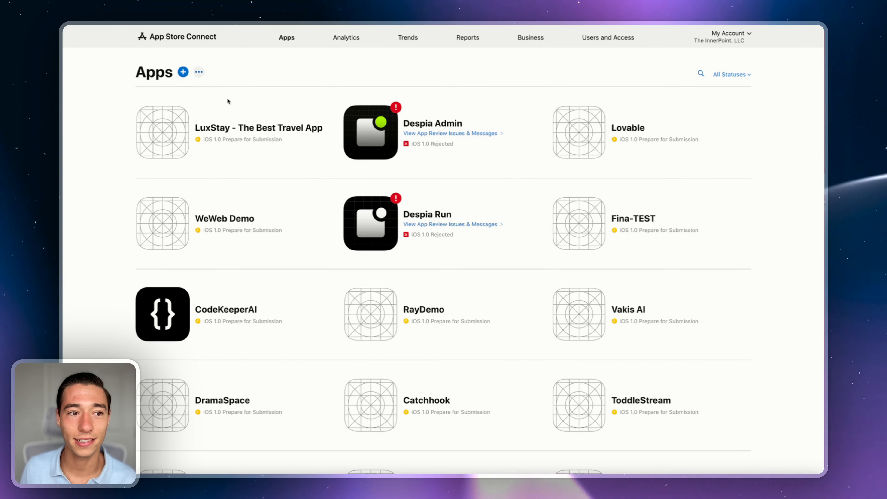
# Step: Start a new iOS app named 'MyApp - Made in Despia' with English (U.S.) as primary language
pyautogui.click(183, 72)
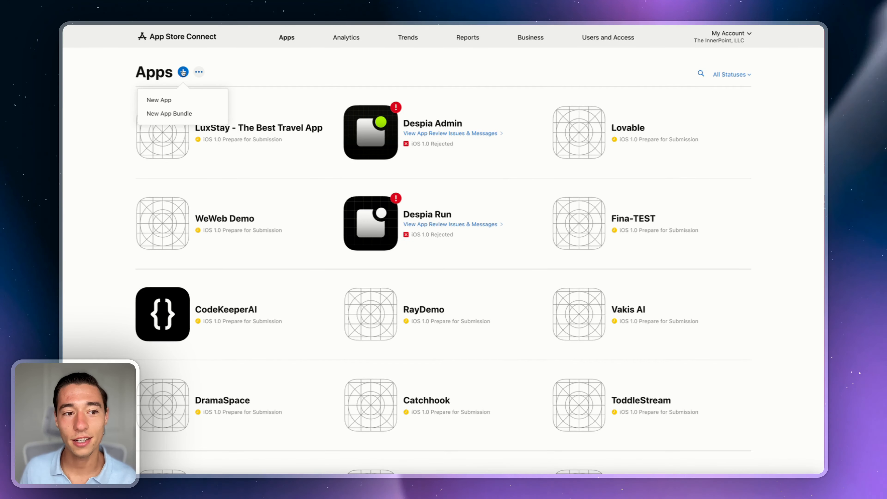
pyautogui.click(159, 100)
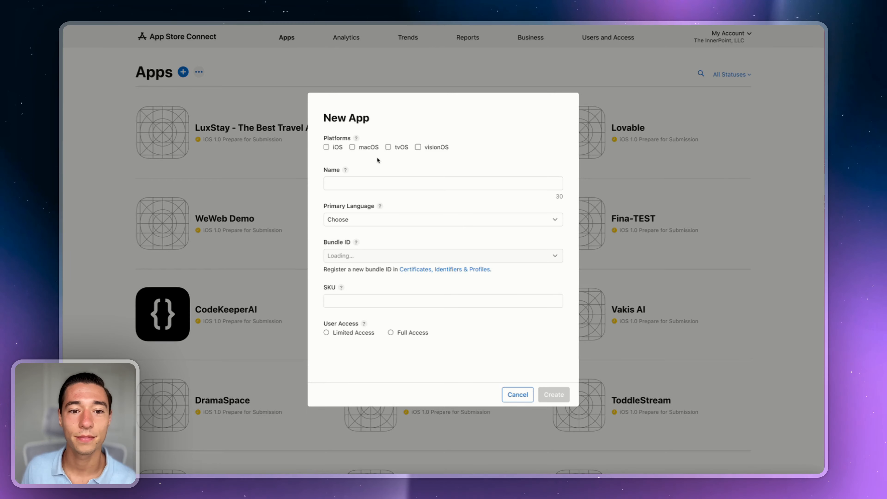
pyautogui.click(328, 147)
pyautogui.click(344, 182)
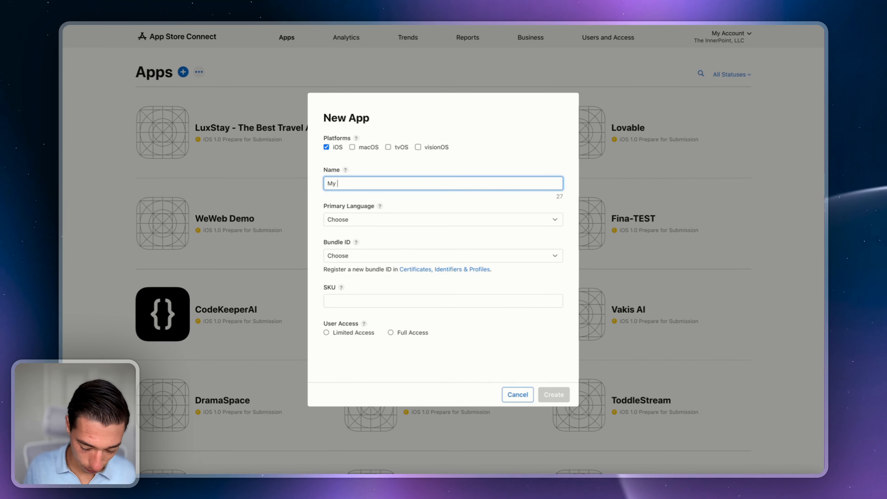
pyautogui.write('MyApp -')
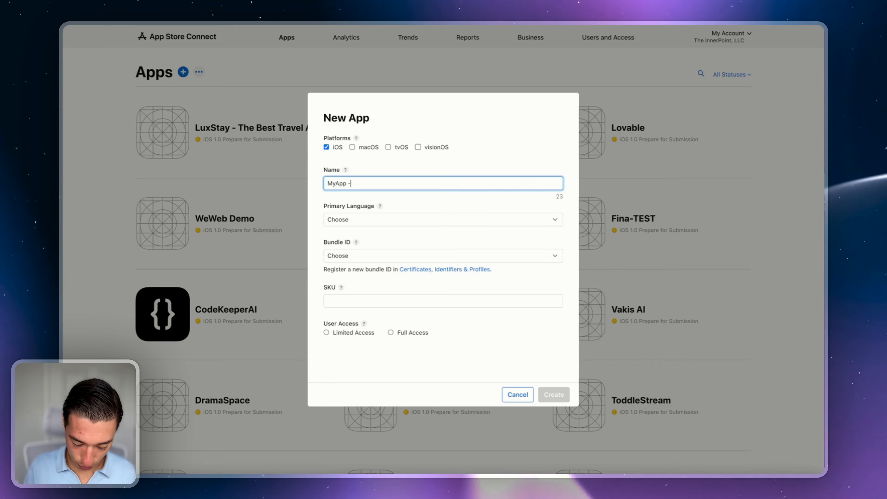
pyautogui.write(' Made in Despia')
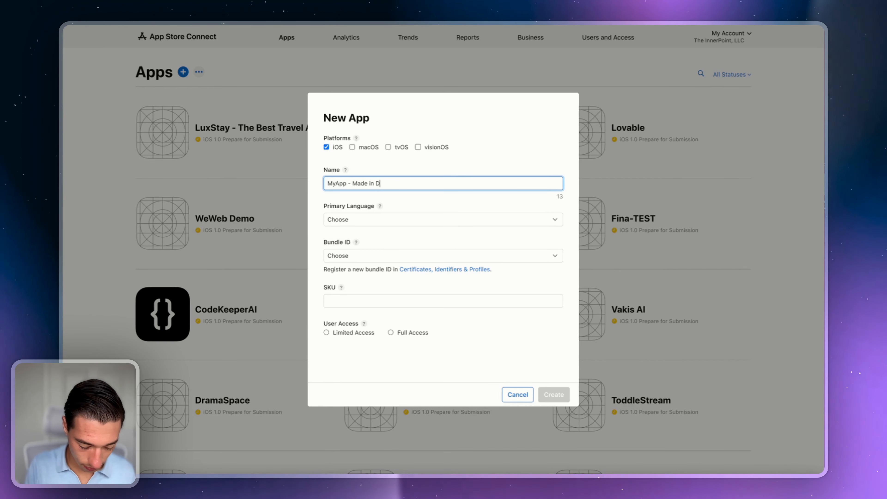
pyautogui.click(342, 222)
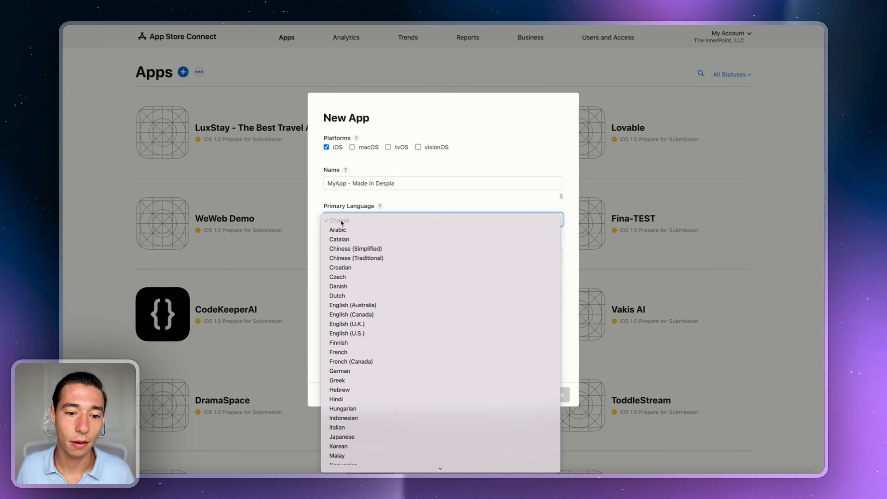
pyautogui.click(352, 333)
# Step: Choose the MyApp core bundle ID, enter SKU MYAPP, grant full access and create the app
pyautogui.click(341, 256)
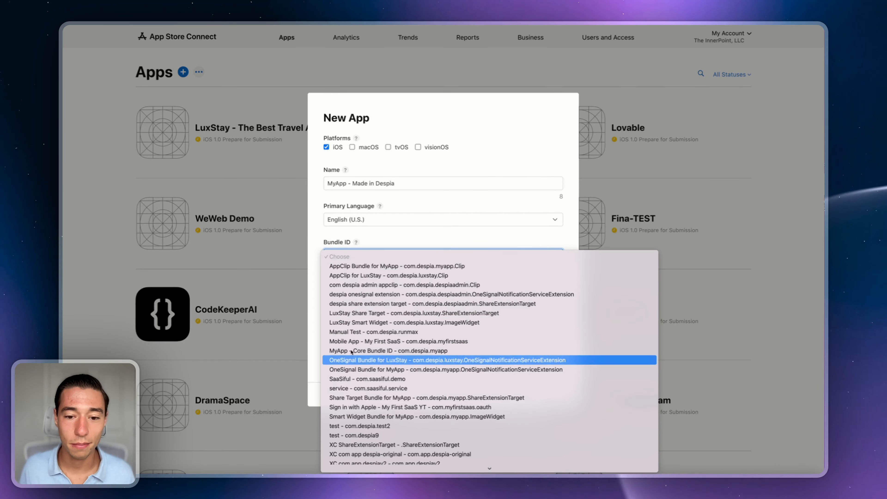
pyautogui.scroll(-5, 355, 397)
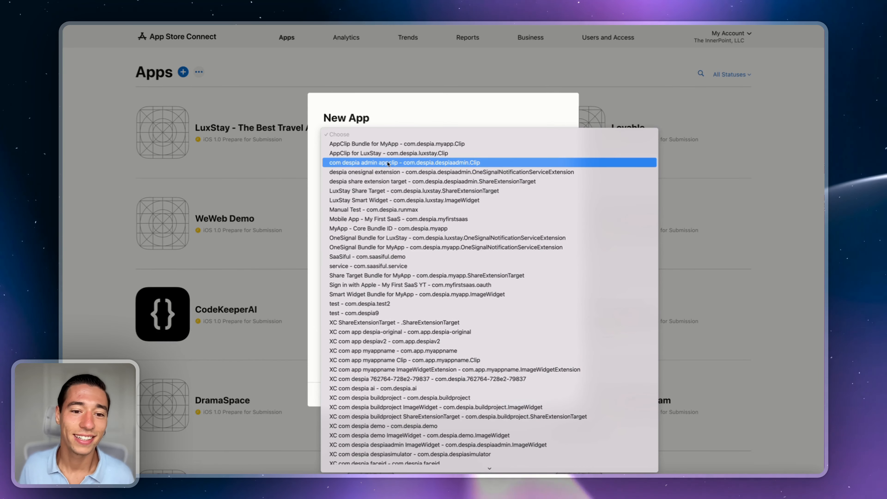
pyautogui.scroll(-5, 388, 164)
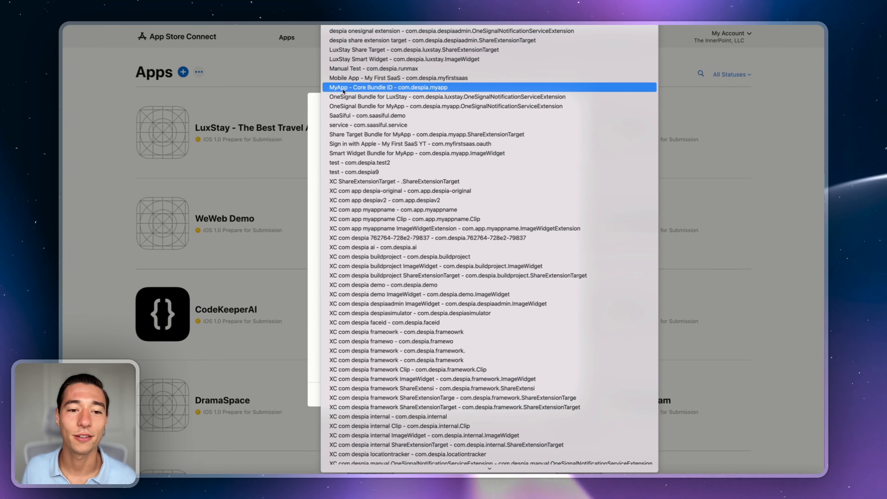
pyautogui.click(343, 88)
pyautogui.click(343, 291)
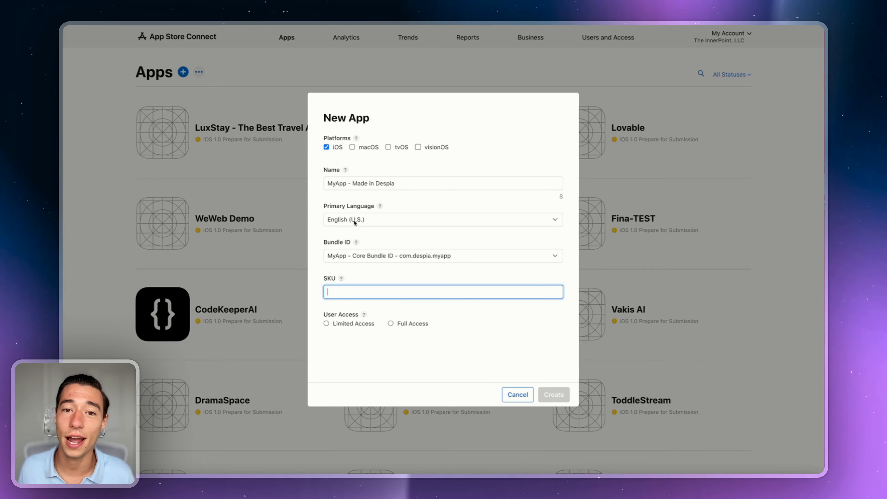
pyautogui.write('MYAPP')
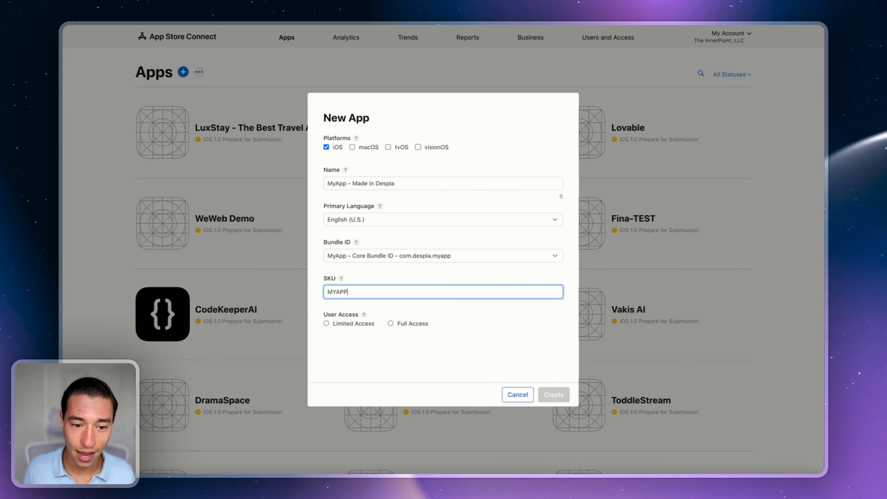
pyautogui.click(367, 270)
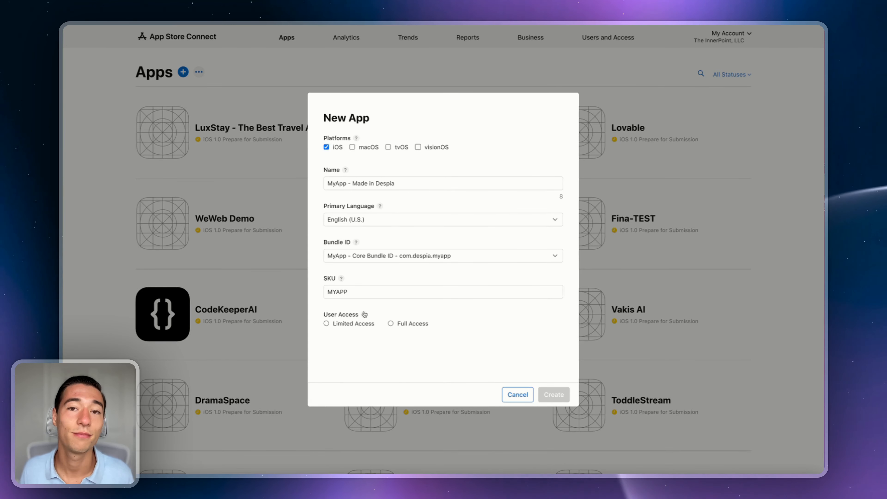
pyautogui.doubleClick(354, 295)
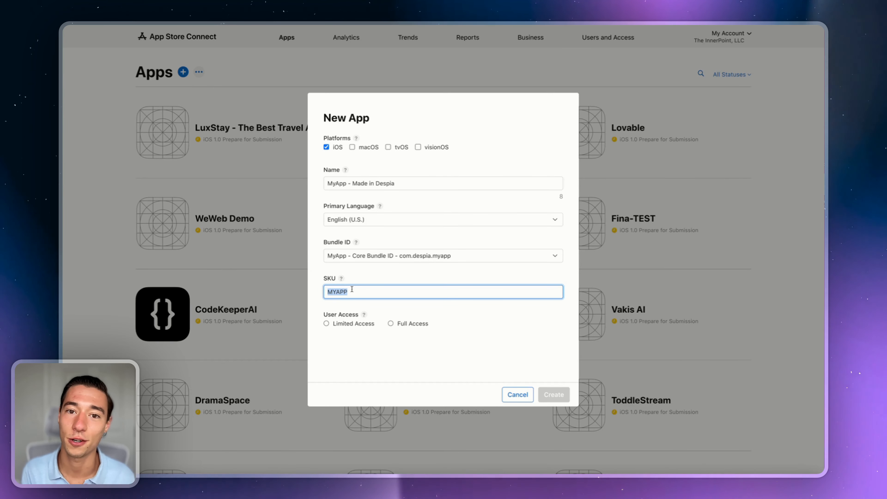
pyautogui.click(358, 286)
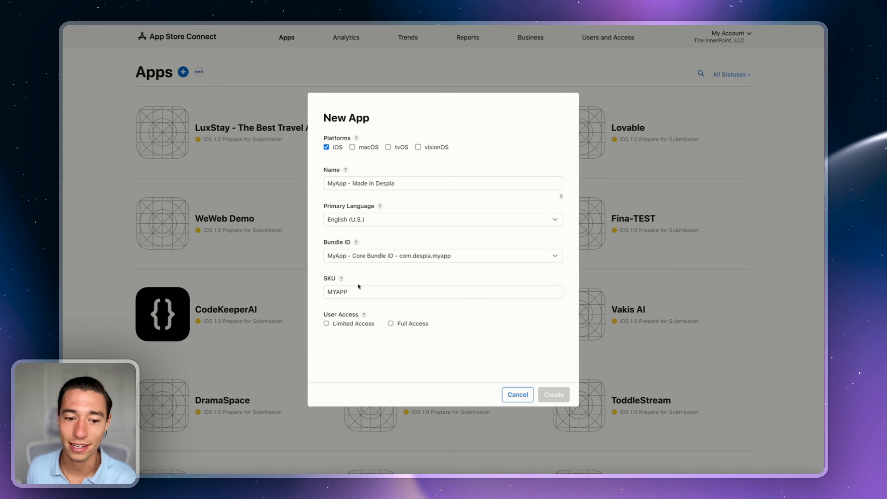
pyautogui.click(392, 324)
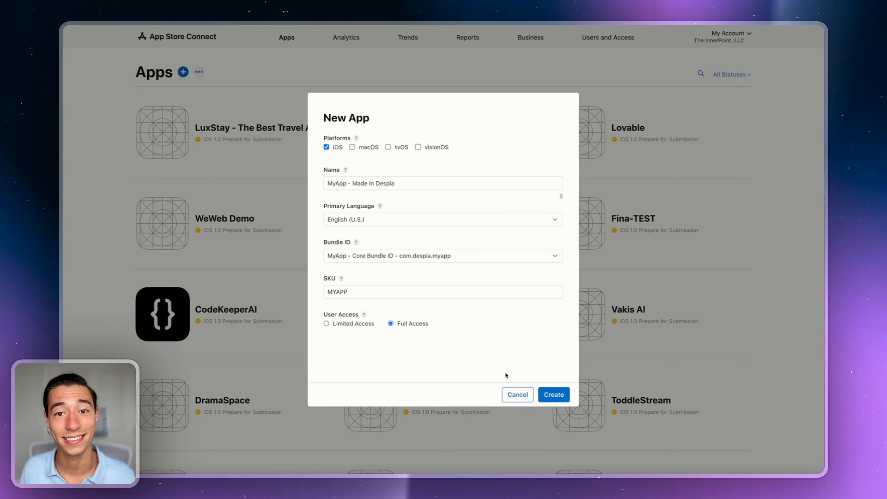
pyautogui.click(555, 401)
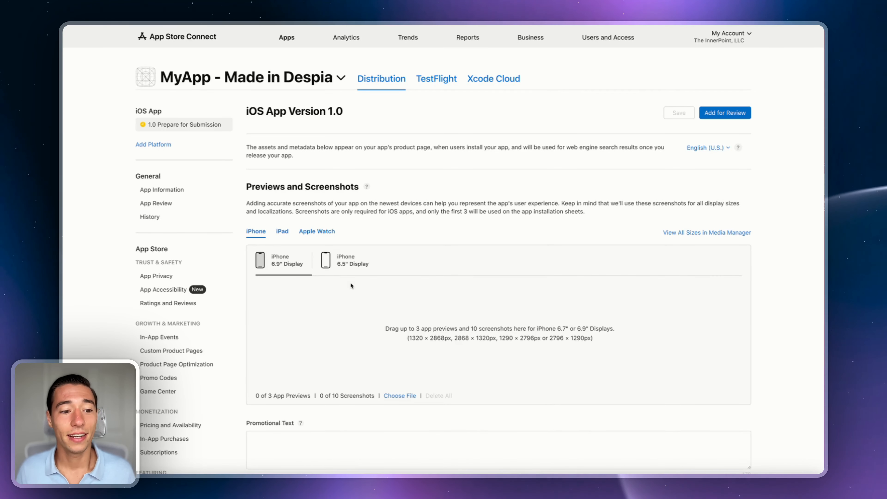
# Step: Go to App Information and select the Apple ID number under General Information
pyautogui.click(154, 190)
pyautogui.scroll(-2, 352, 338)
pyautogui.scroll(-1, 352, 338)
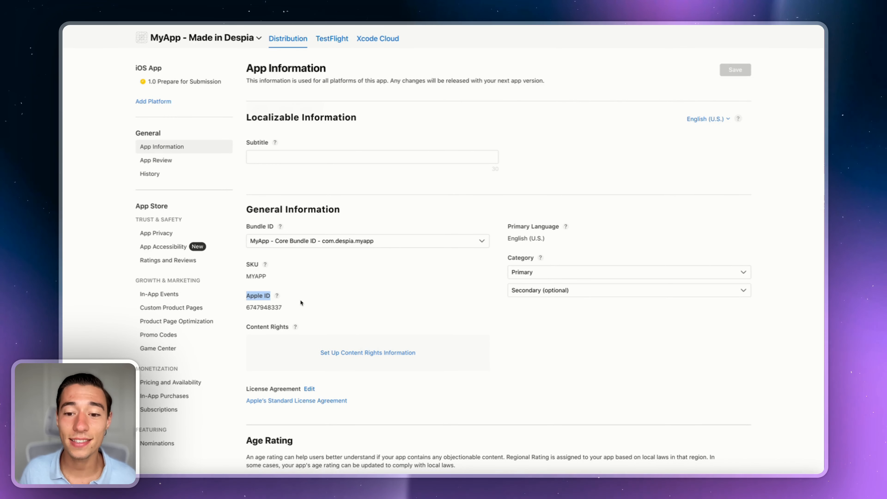
pyautogui.doubleClick(254, 299)
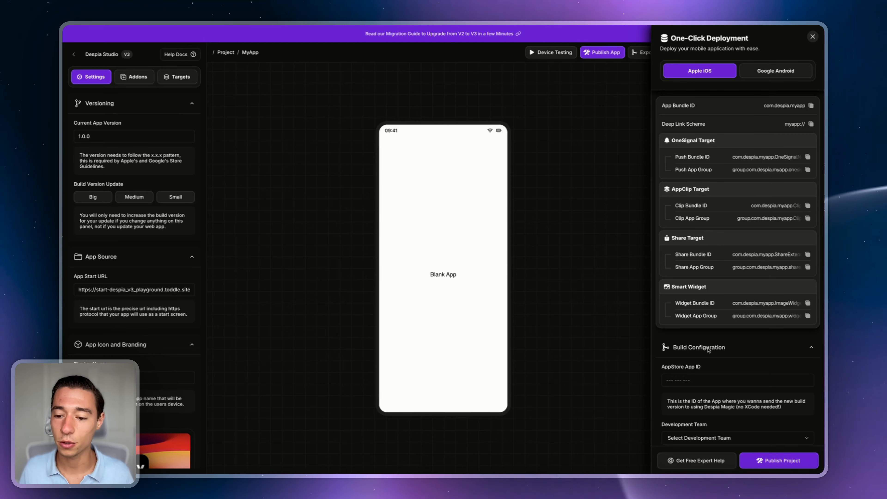
# Step: Enter the Apple ID as the AppStore App ID and pick the available development team
pyautogui.scroll(-2, 708, 350)
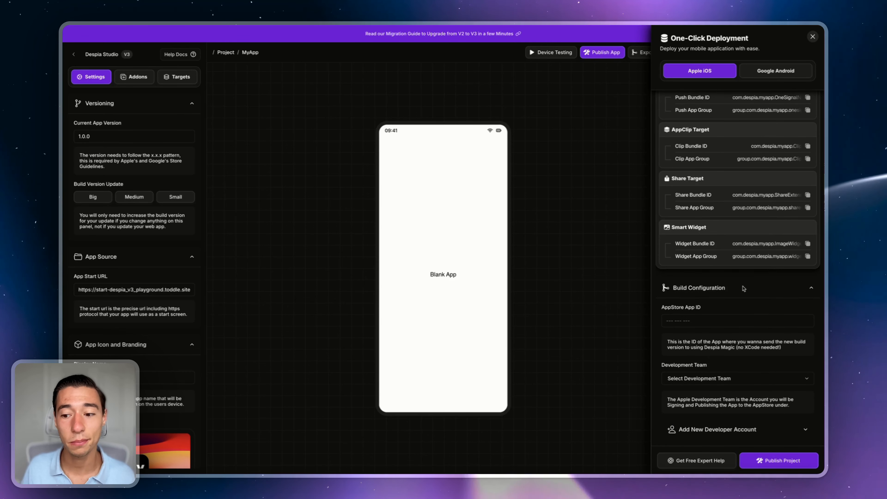
pyautogui.click(688, 320)
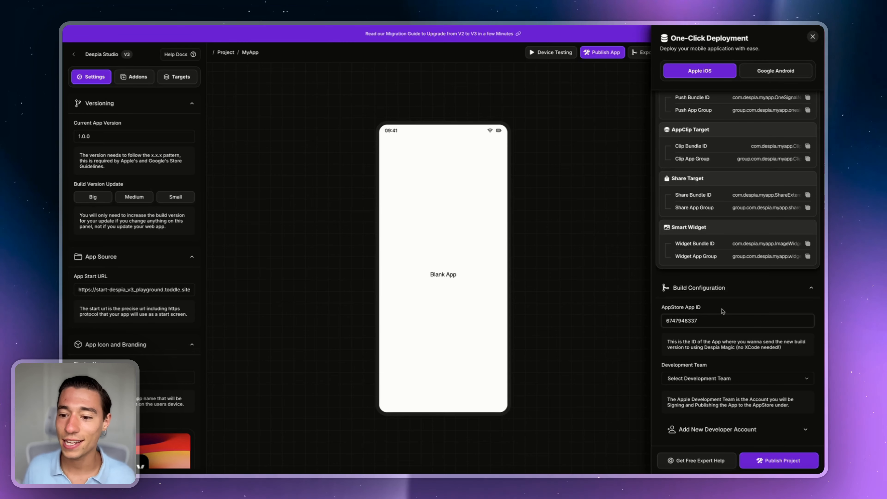
pyautogui.click(700, 379)
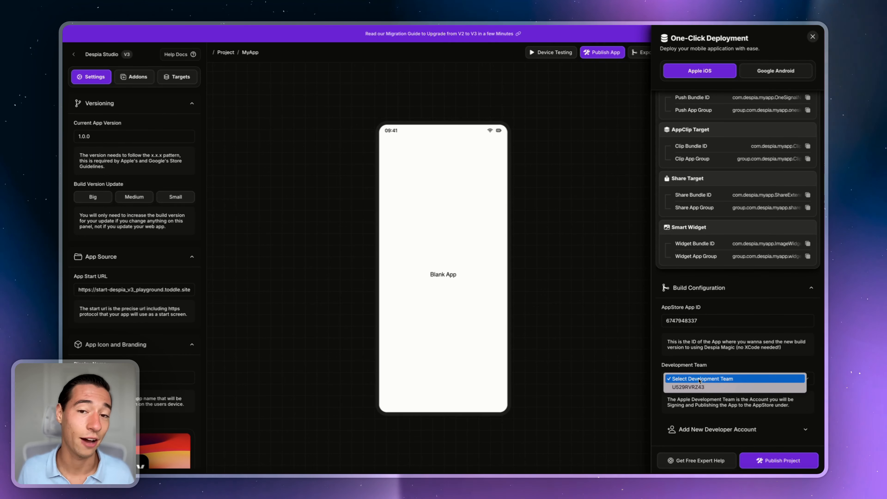
pyautogui.click(695, 387)
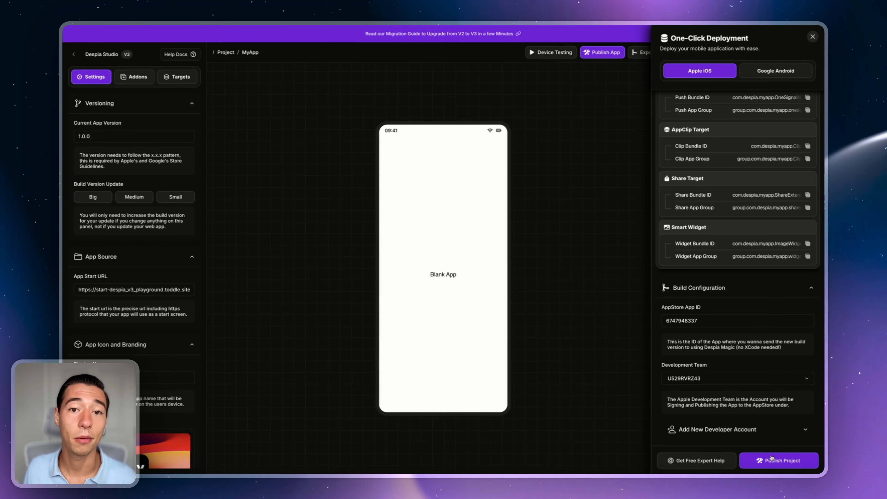
pyautogui.click(708, 378)
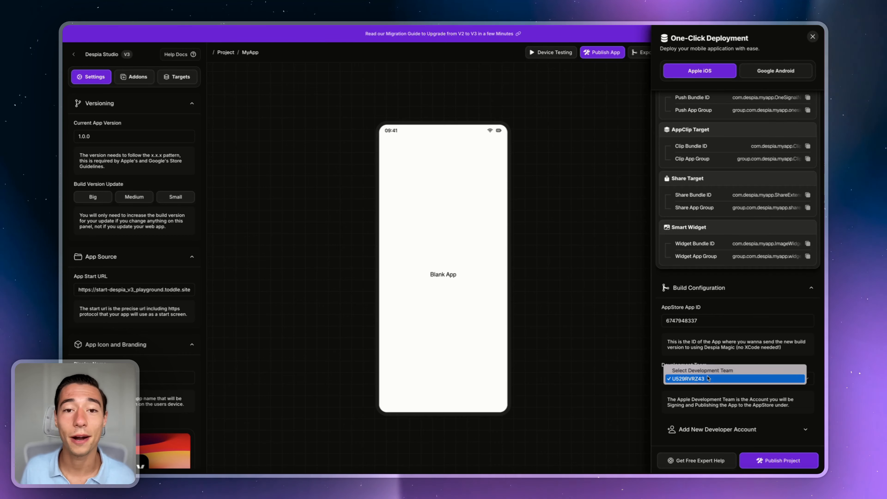
pyautogui.click(708, 378)
pyautogui.click(702, 378)
pyautogui.click(703, 379)
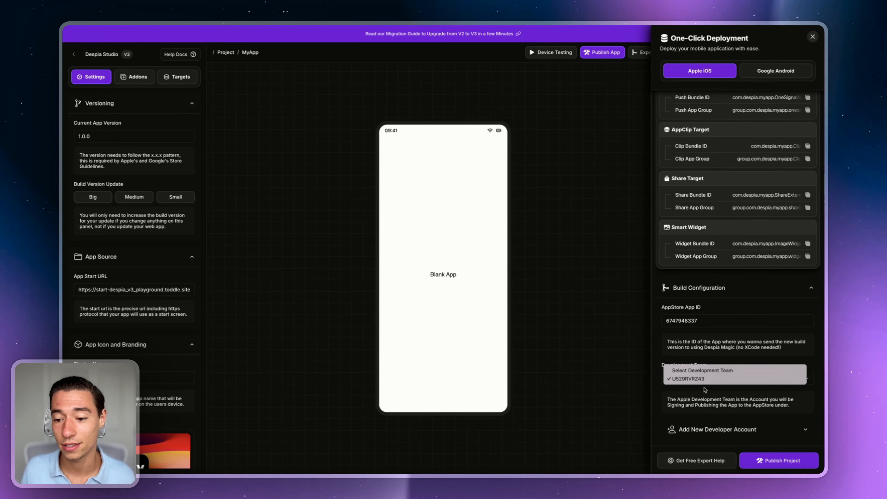
pyautogui.click(693, 381)
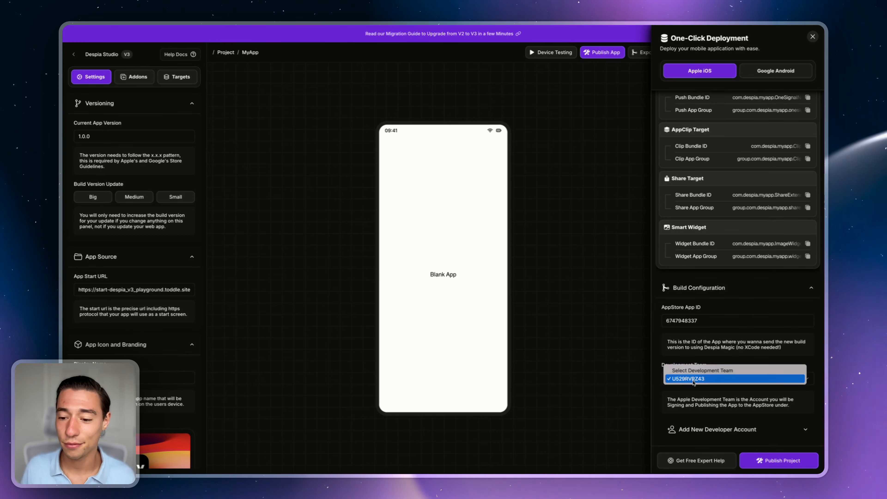
pyautogui.click(693, 380)
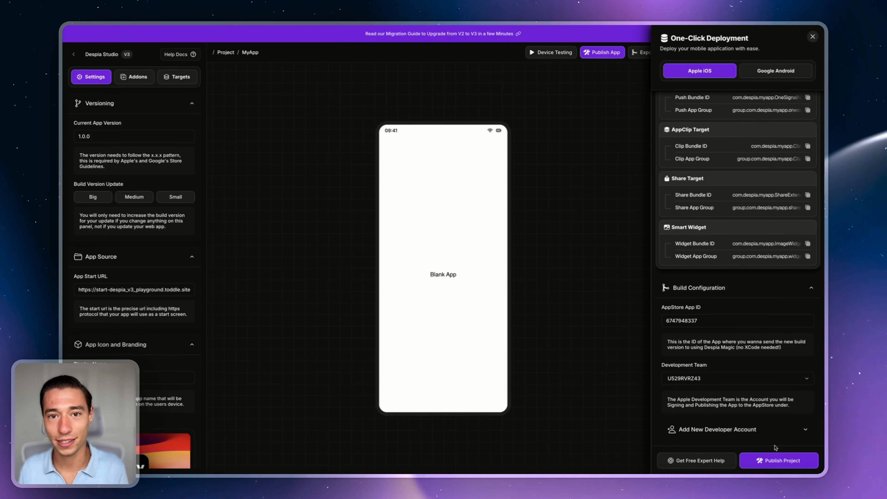
# Step: Clear the development team choice and expand Add New Developer Account
pyautogui.click(692, 381)
pyautogui.click(693, 369)
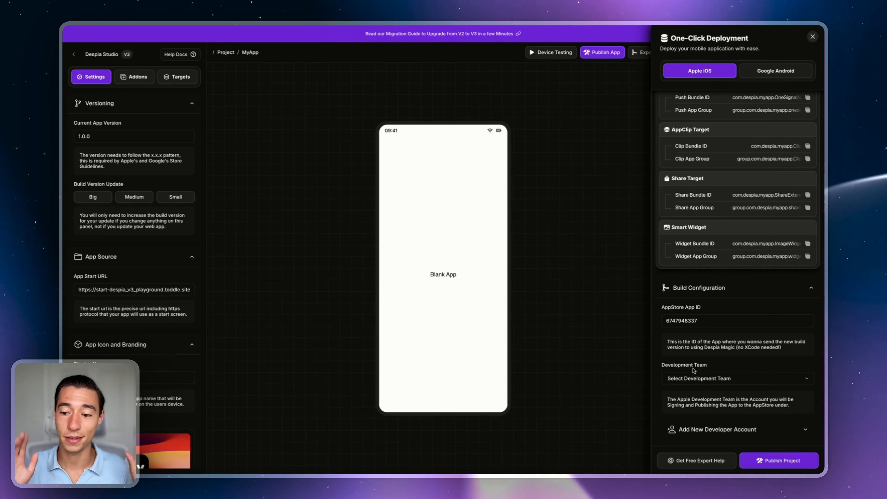
pyautogui.click(687, 428)
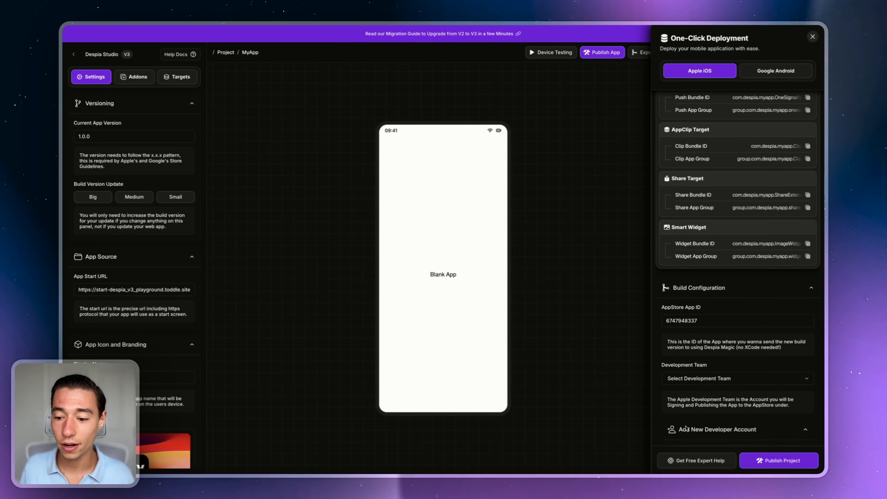
# Step: Show the App Store Connect API team keys and Issuer ID under Users and Access > Integrations
pyautogui.scroll(-7, 704, 431)
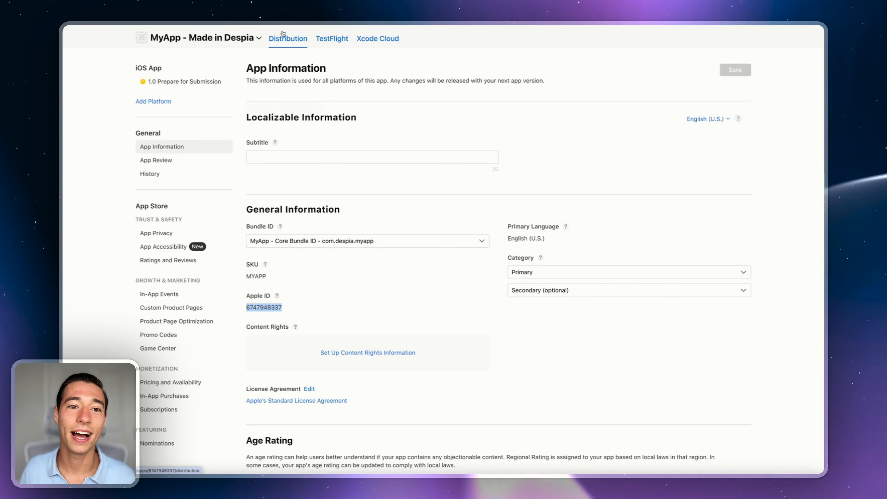
pyautogui.scroll(3, 330, 39)
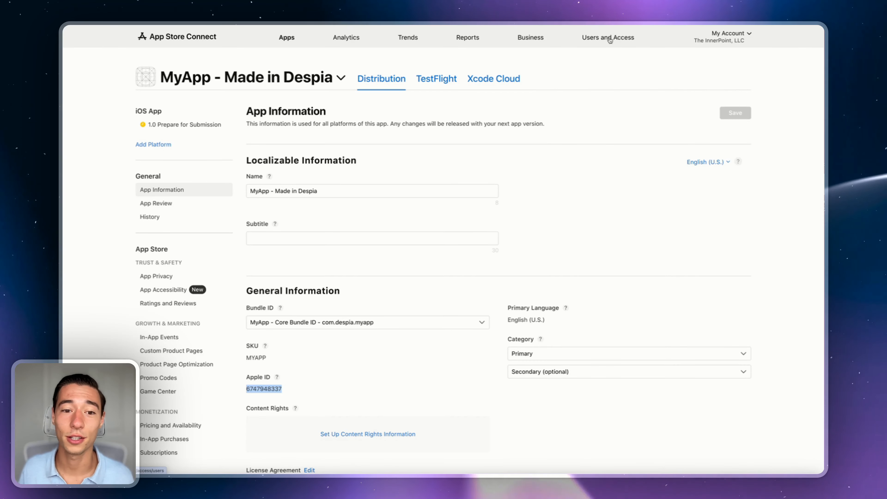
pyautogui.click(609, 38)
pyautogui.click(368, 80)
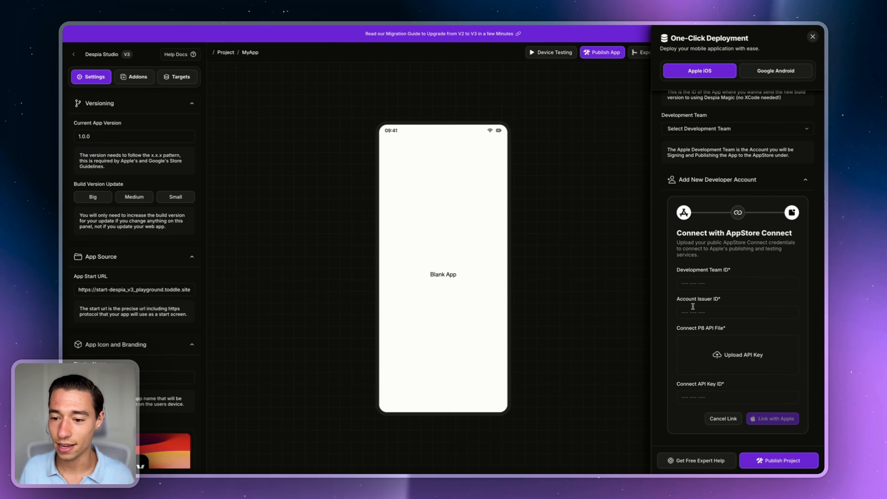
# Step: Paste the copied Issuer ID into Account Issuer ID and focus Development Team ID
pyautogui.write('3a00f8b1-fab7-4976-8f88-7e77be9eba91')
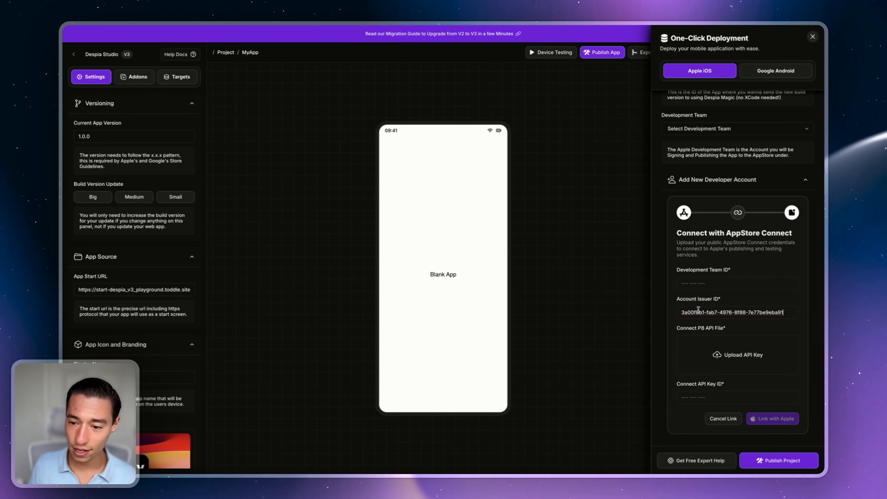
pyautogui.click(704, 284)
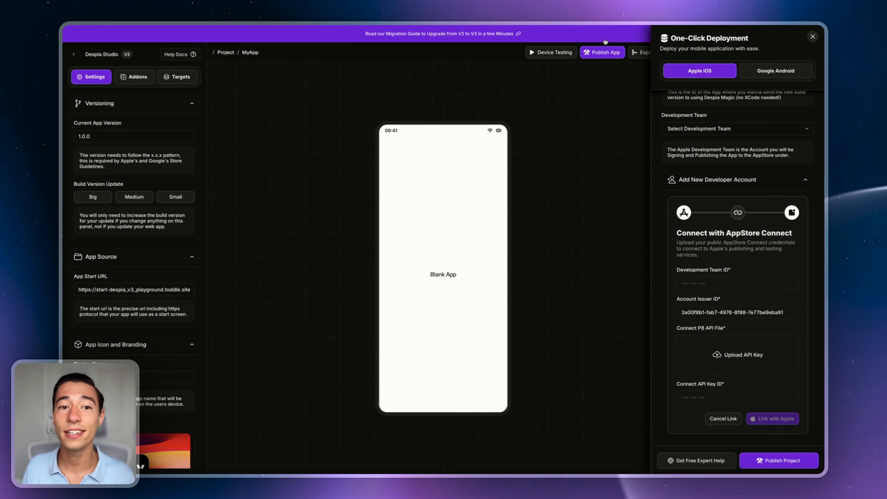
pyautogui.hotkey('ctrl', 'Tab')
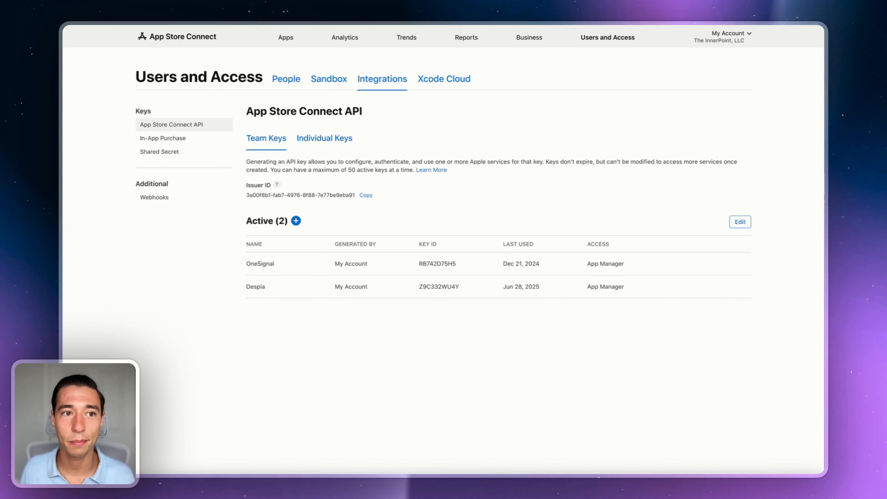
# Step: Select and copy the team ID beside the account name on the Apple Developer page
pyautogui.hotkey('ctrl', 'Tab')
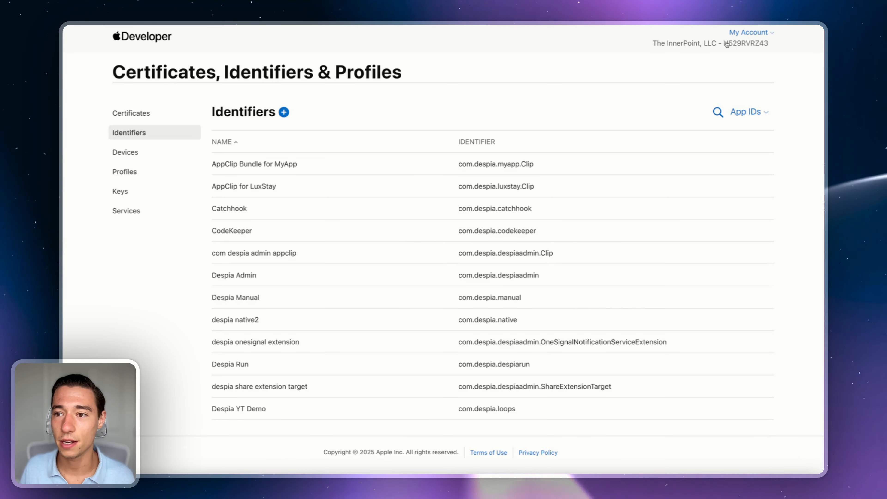
pyautogui.moveTo(723, 43); pyautogui.dragTo(769, 45)
pyautogui.hotkey('ctrl', 'c')
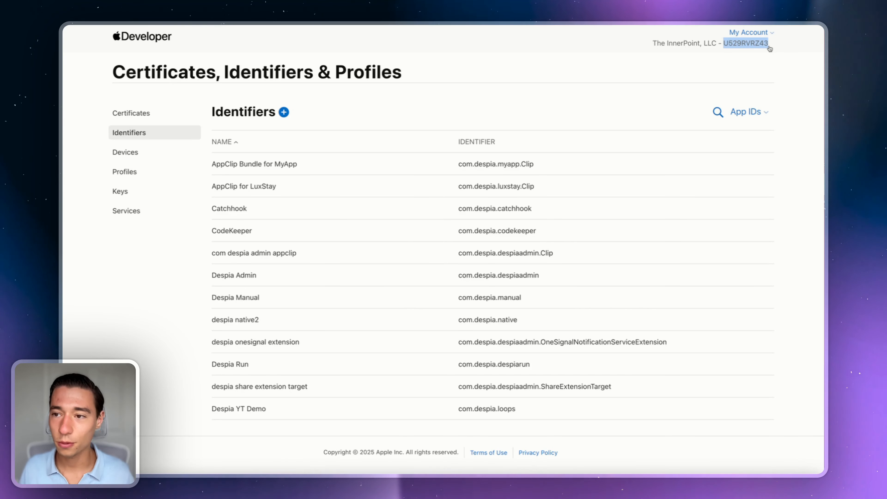
pyautogui.click(768, 47)
pyautogui.click(584, 63)
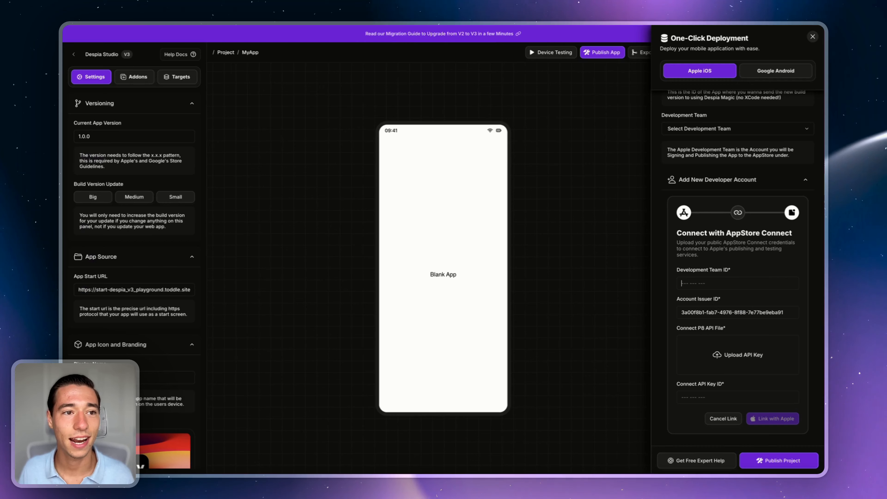
# Step: Paste the copied team ID into the Development Team ID field
pyautogui.click(691, 282)
pyautogui.hotkey('ctrl', 'v')
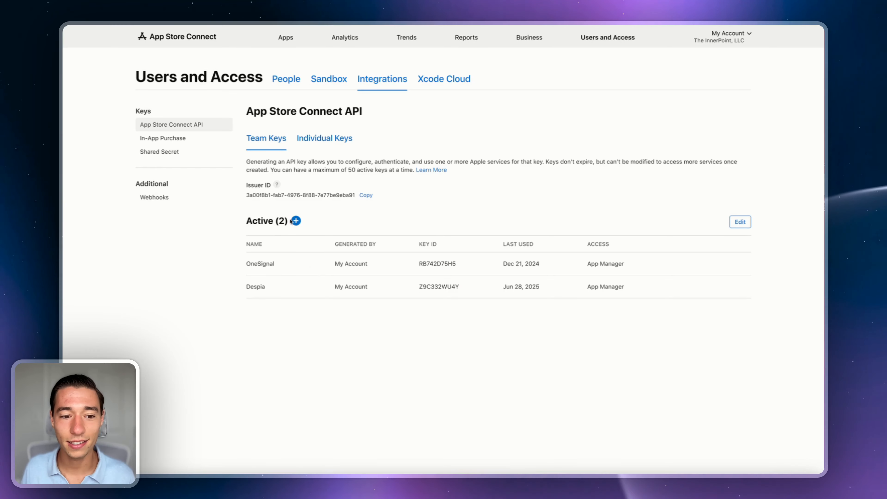
# Step: Generate a team API key named Despia CICD with App Manager access and copy its key ID
pyautogui.click(296, 221)
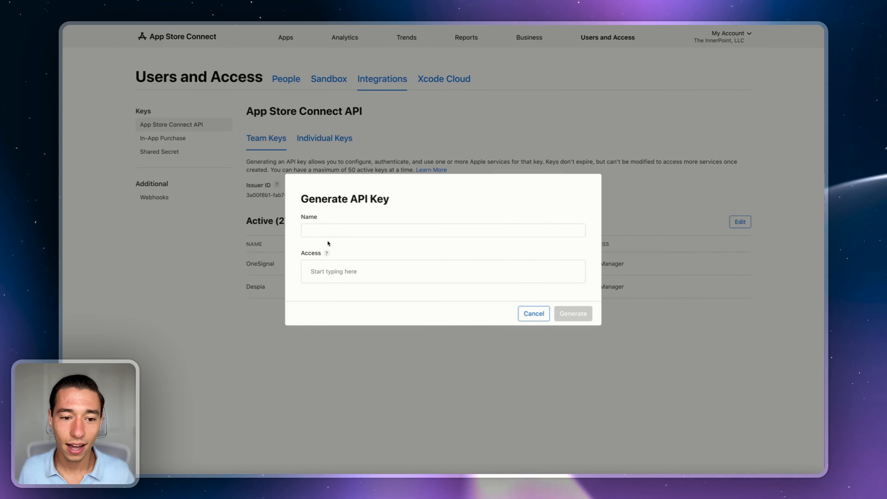
pyautogui.click(323, 232)
pyautogui.write('ia CICD')
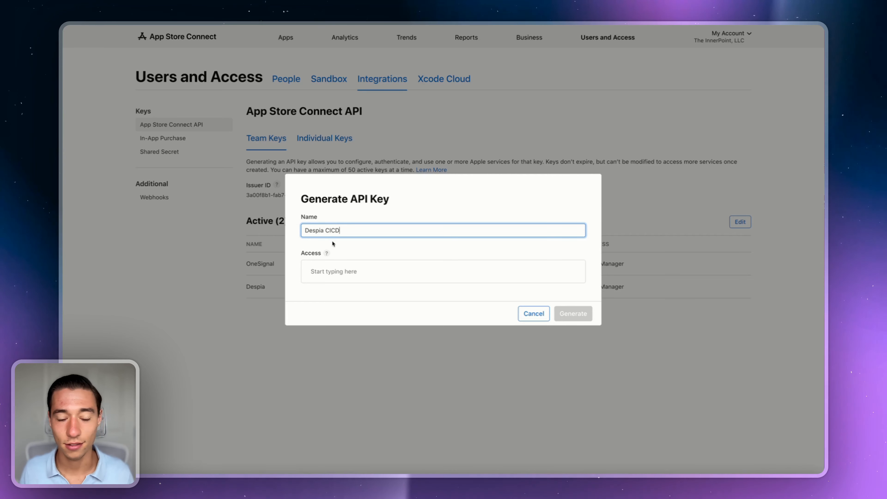
pyautogui.click(367, 249)
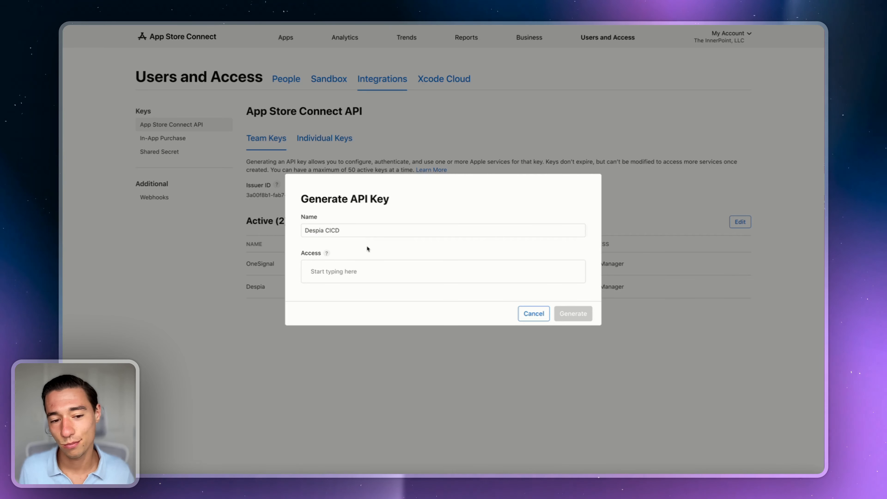
pyautogui.click(355, 272)
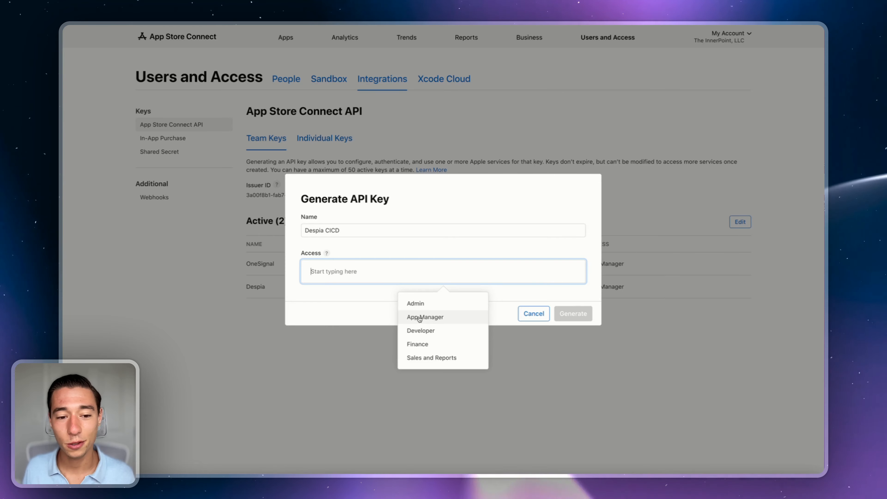
pyautogui.click(424, 316)
pyautogui.click(581, 314)
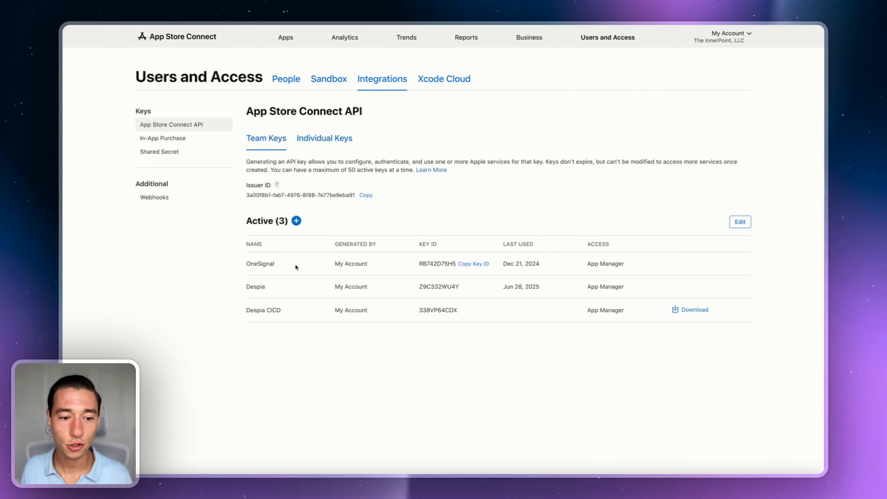
pyautogui.click(485, 310)
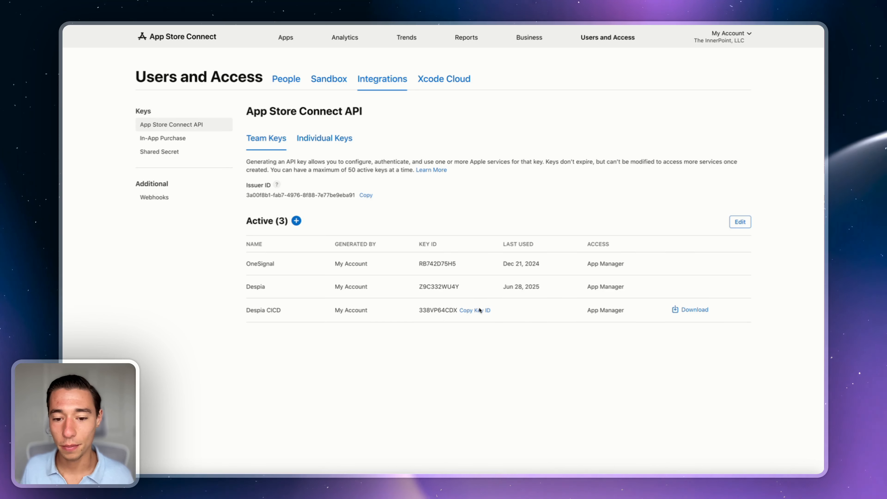
pyautogui.hotkey('ctrl', 'shift', 'Tab')
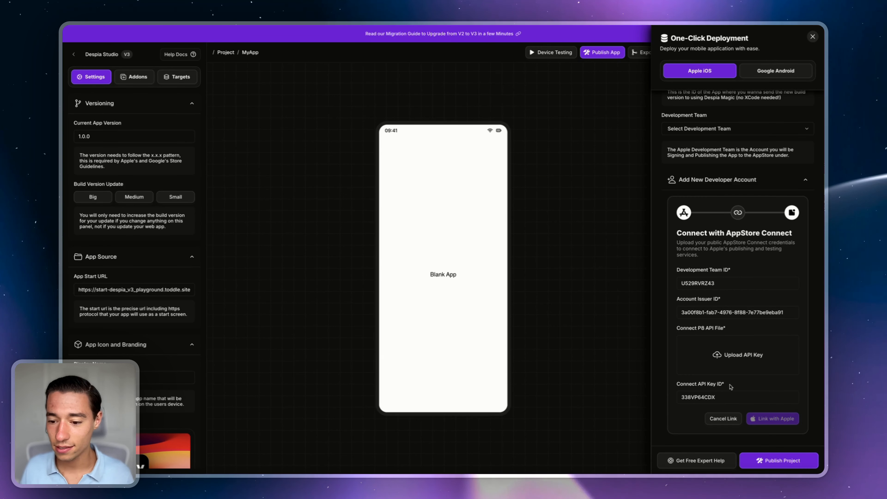
# Step: Switch from Despia Studio past Apple Developer to the App Store Connect team keys page
pyautogui.hotkey('ctrl', 'Tab')
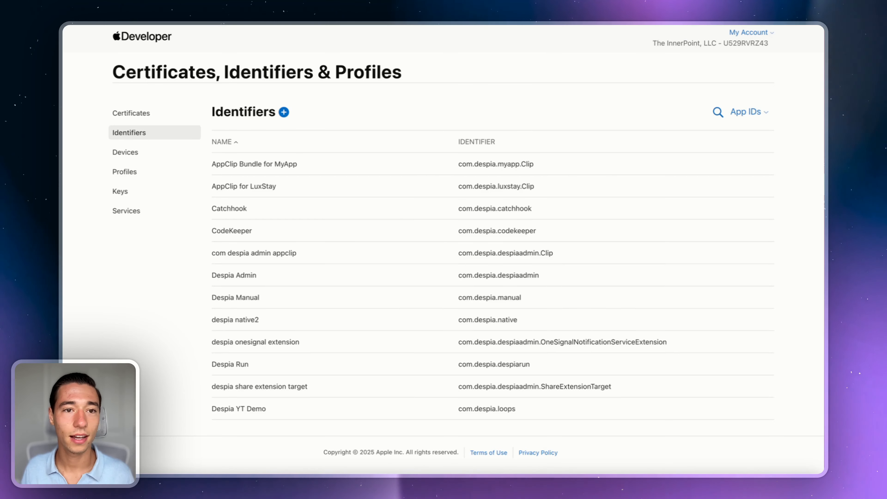
pyautogui.hotkey('ctrl', 'Tab')
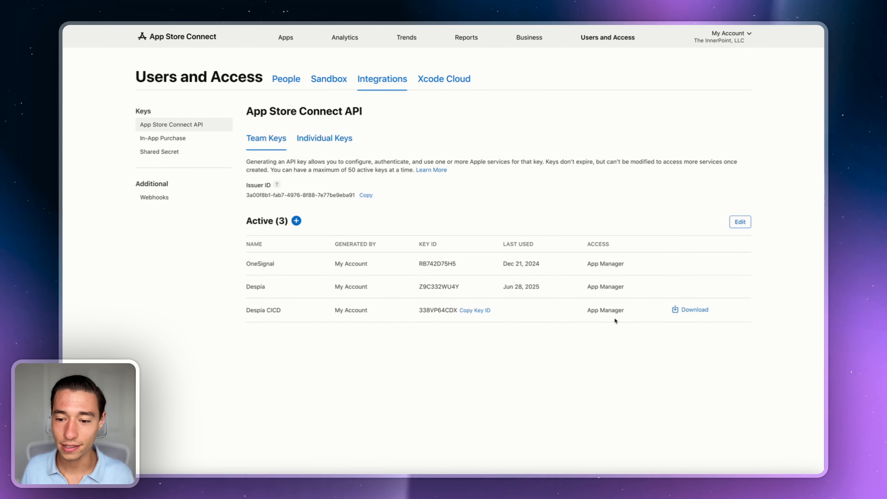
# Step: Download the Despia CICD key's private .p8 file
pyautogui.click(690, 310)
pyautogui.click(571, 288)
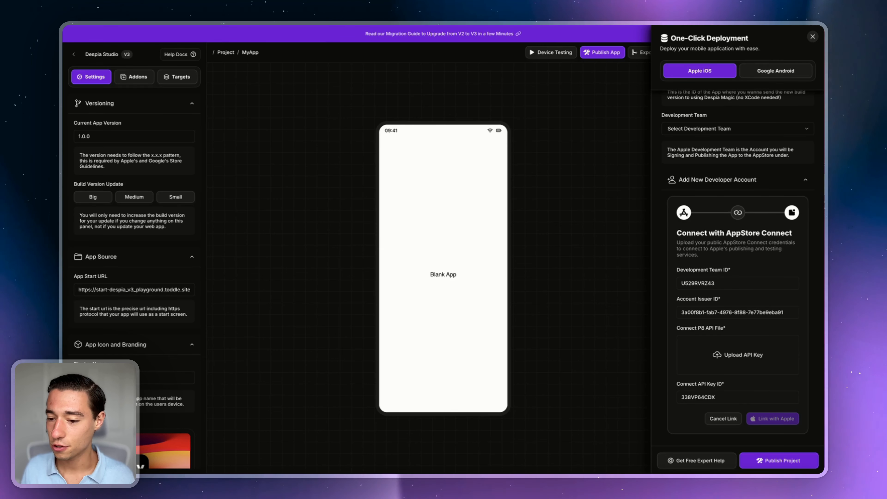
# Step: Upload the downloaded AuthKey .p8 file as the API key
pyautogui.moveTo(744, 472); pyautogui.dragTo(737, 355)
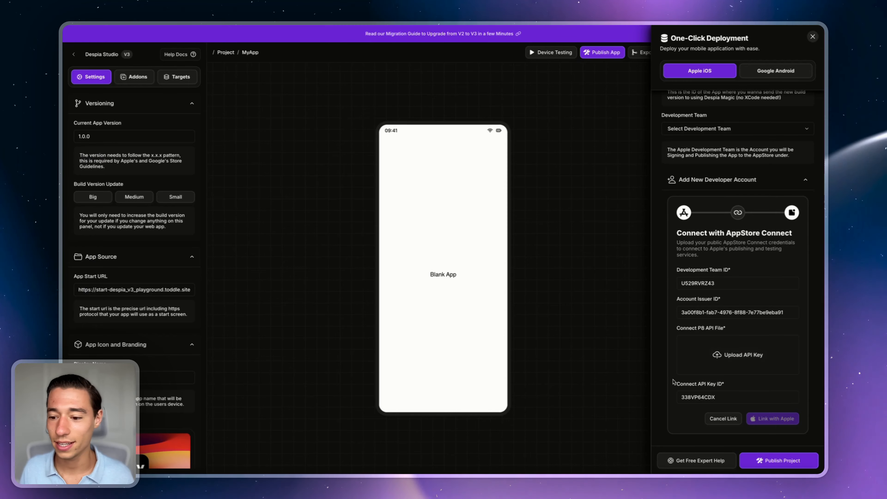
pyautogui.click(734, 353)
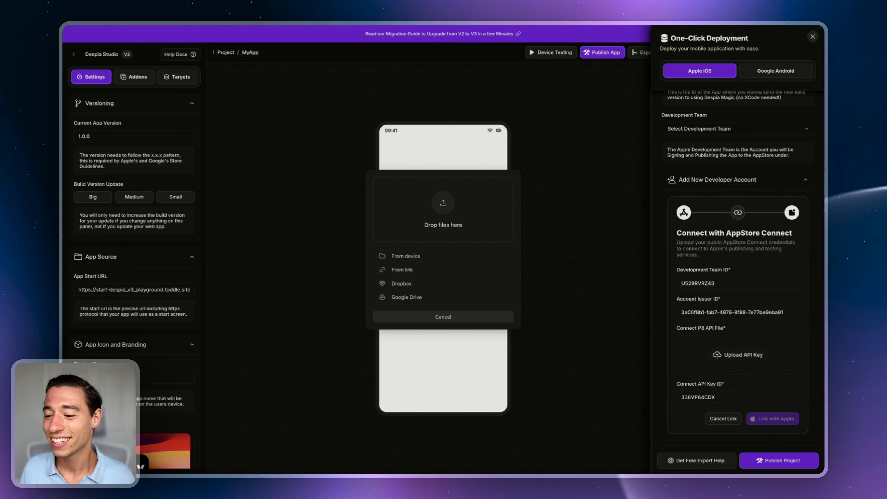
pyautogui.moveTo(594, 332); pyautogui.dragTo(471, 209)
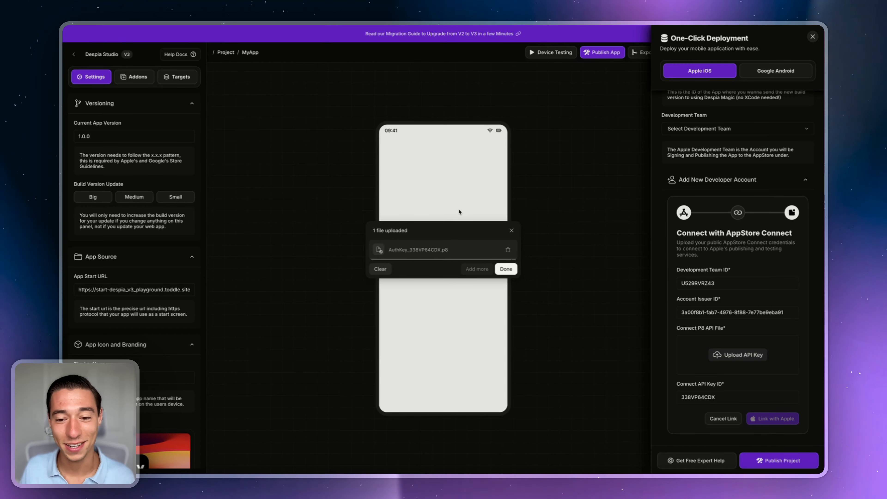
pyautogui.click(506, 269)
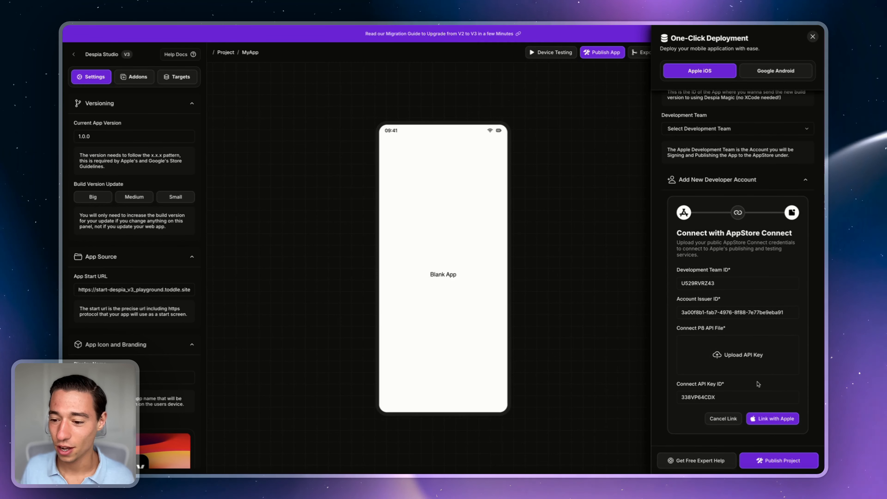
# Step: Check the uploaded key's summary, then link the developer account with Apple
pyautogui.click(726, 354)
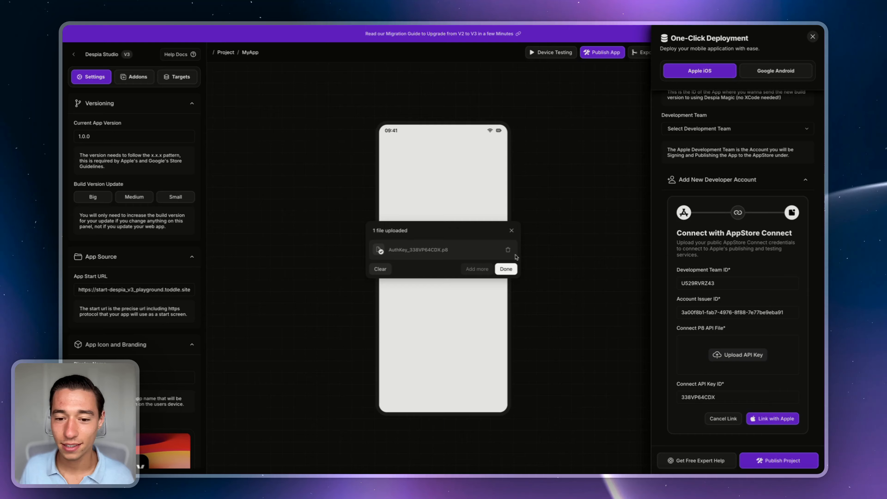
pyautogui.click(512, 231)
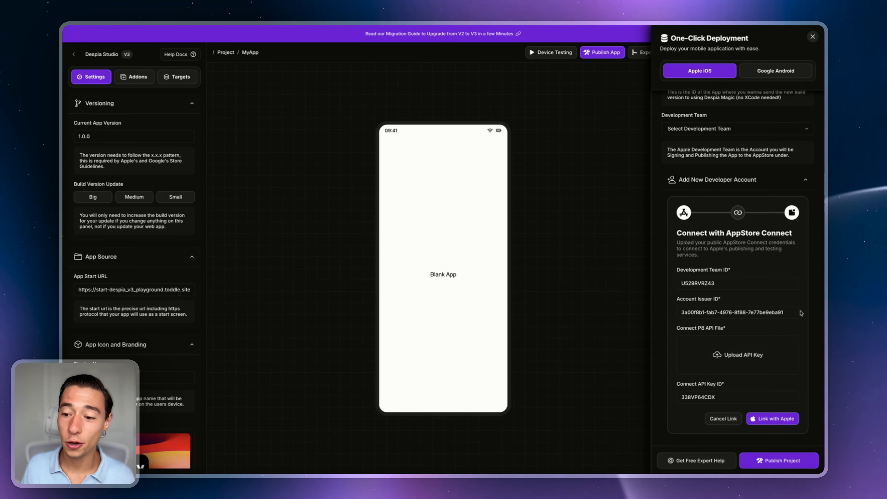
pyautogui.click(725, 356)
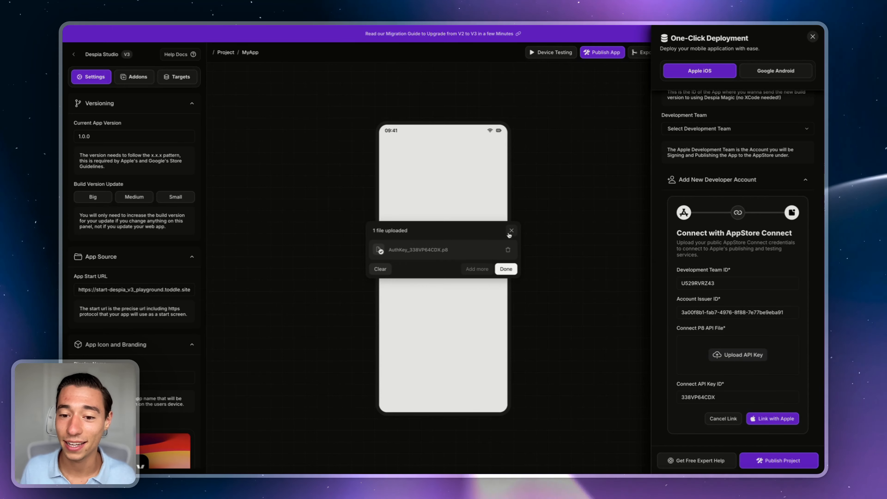
pyautogui.click(505, 268)
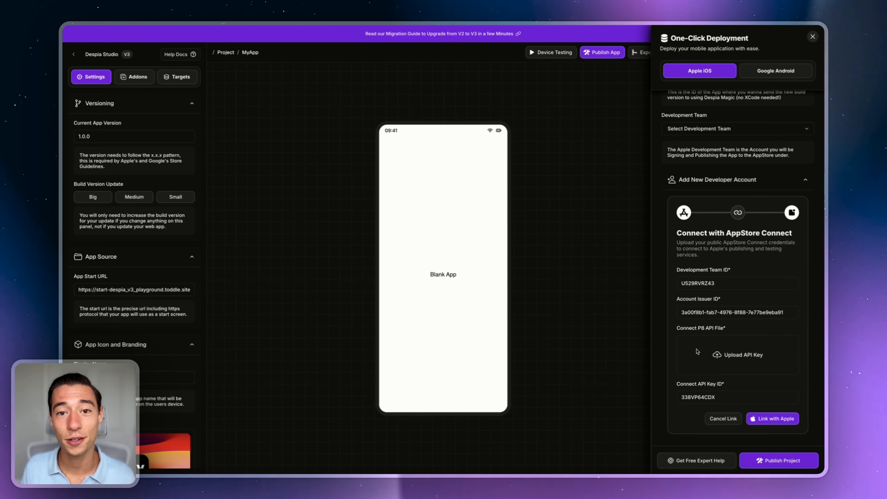
pyautogui.click(736, 356)
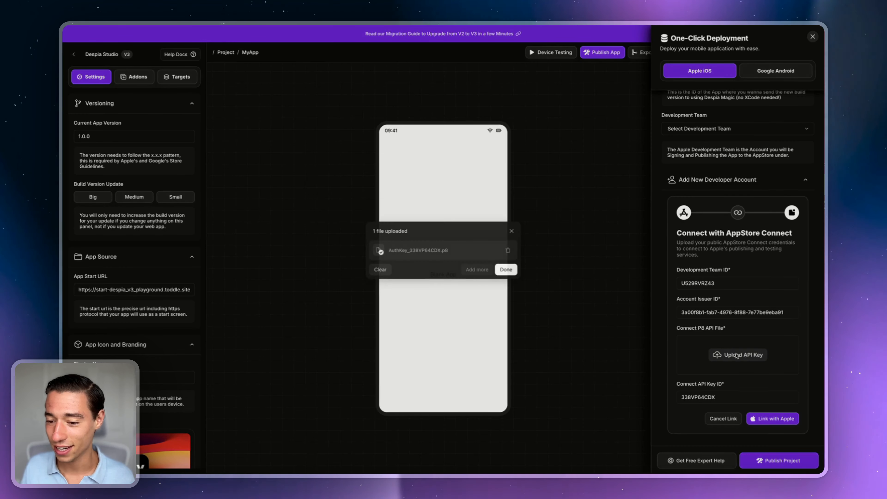
pyautogui.click(510, 232)
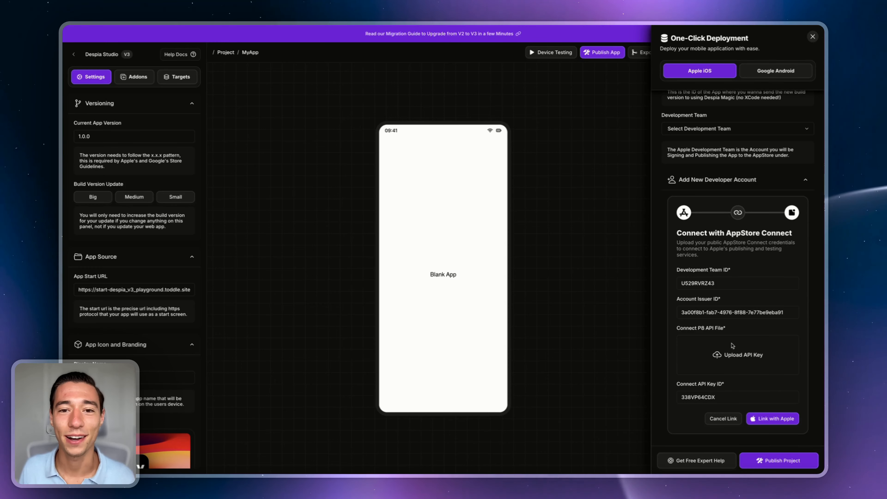
pyautogui.click(771, 418)
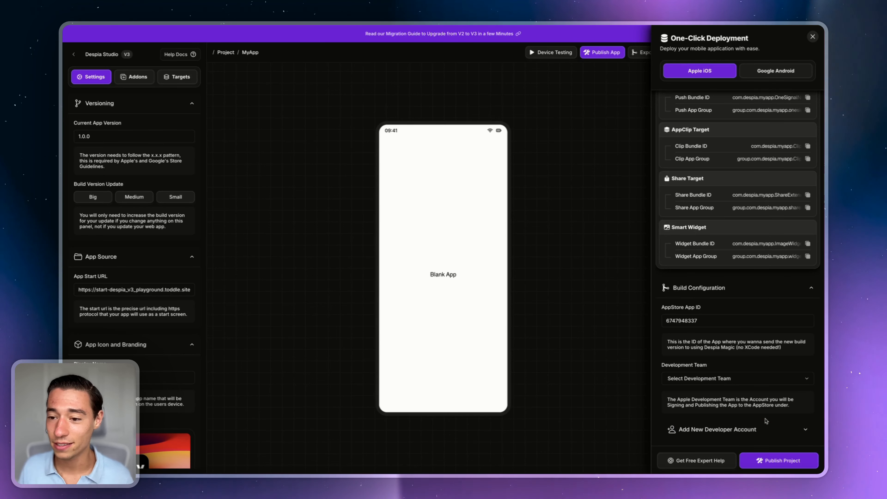
# Step: Select the linked Apple account as the Development Team for the iOS build
pyautogui.click(698, 379)
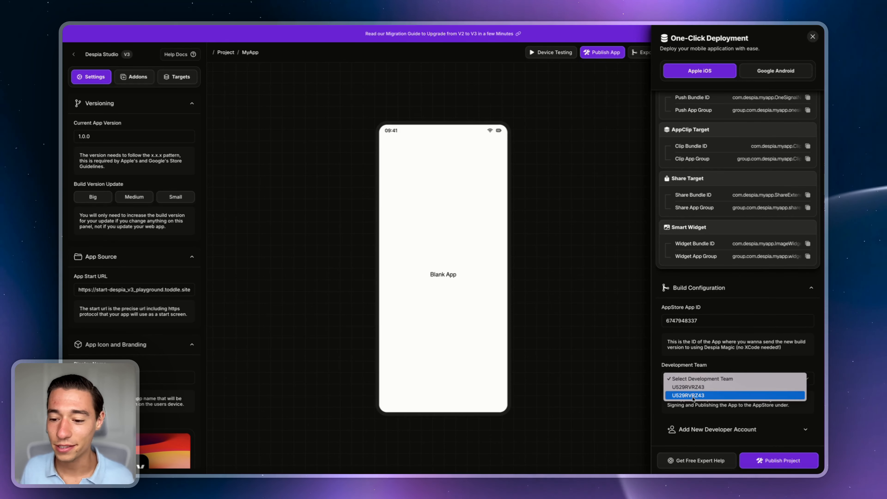
pyautogui.click(692, 395)
pyautogui.click(698, 380)
pyautogui.click(698, 373)
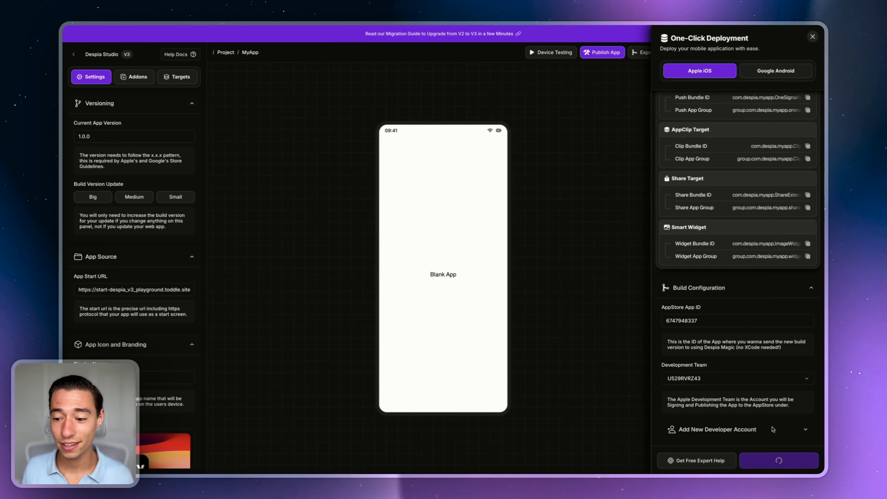
# Step: Follow the Publishing App progress until the M2 build machine is ready and Xcode building starts
pyautogui.scroll(2, 763, 362)
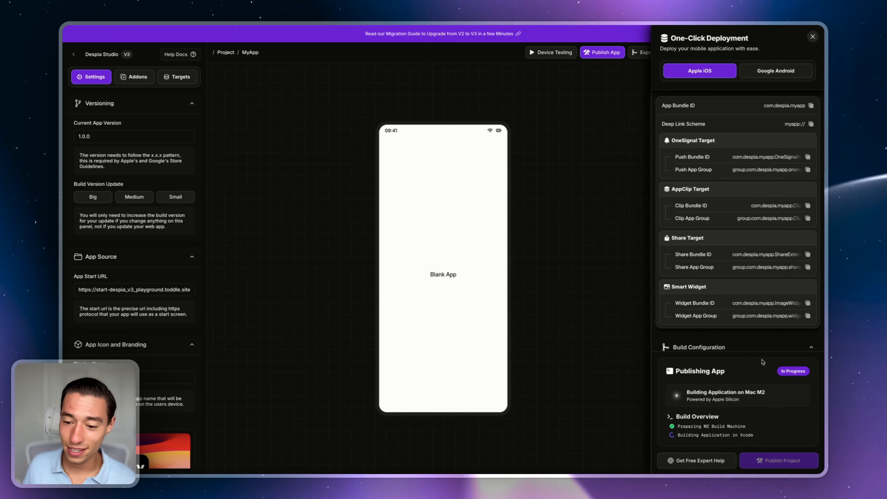
pyautogui.moveTo(676, 370); pyautogui.dragTo(725, 371)
pyautogui.click(772, 375)
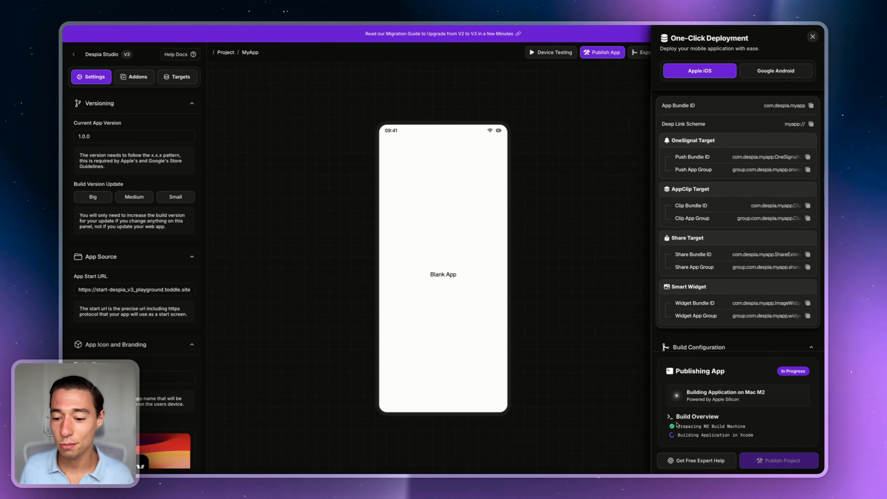
pyautogui.moveTo(744, 433); pyautogui.dragTo(760, 432)
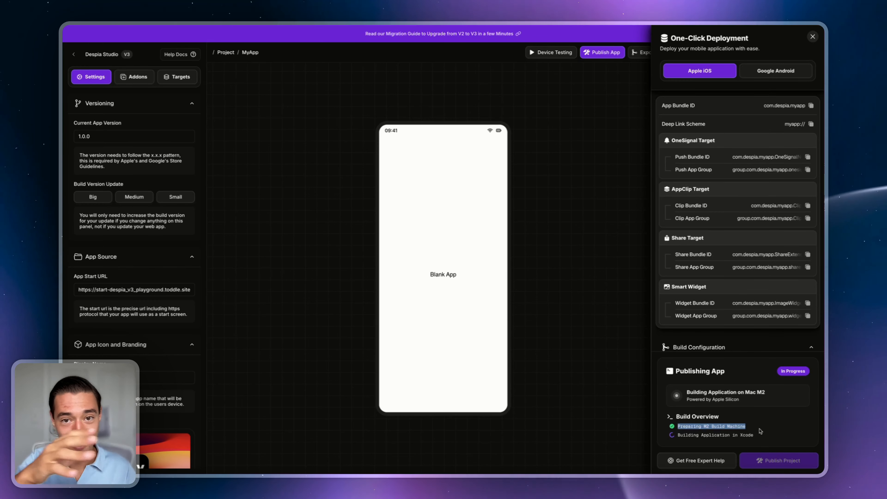
pyautogui.click(762, 431)
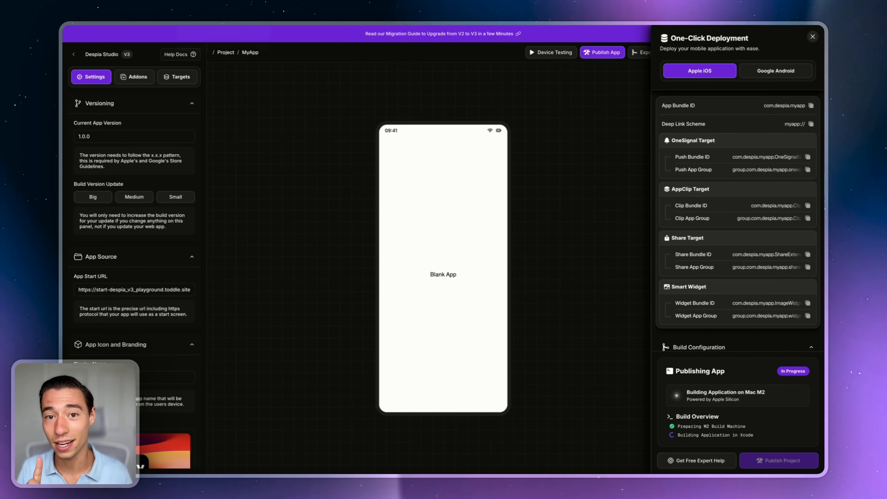
# Step: From the Apps list, open MyApp - Made in Despia's TestFlight section
pyautogui.click(210, 25)
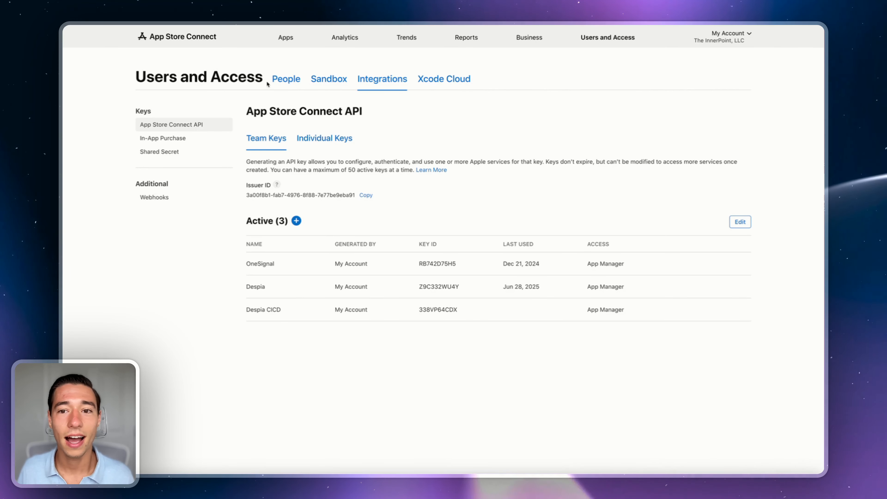
pyautogui.click(287, 39)
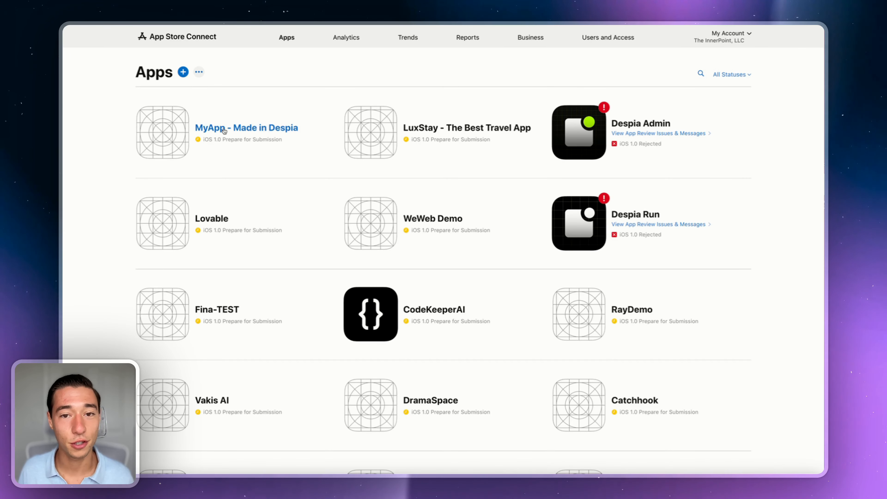
pyautogui.click(223, 129)
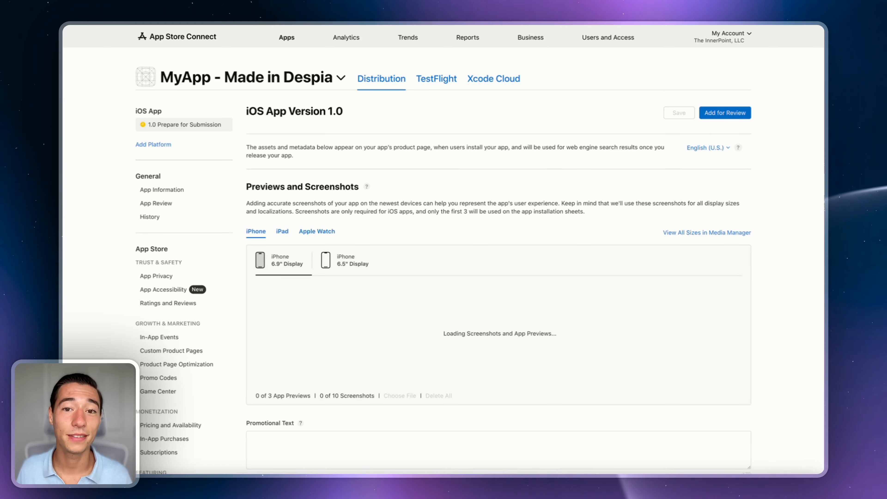
pyautogui.click(433, 81)
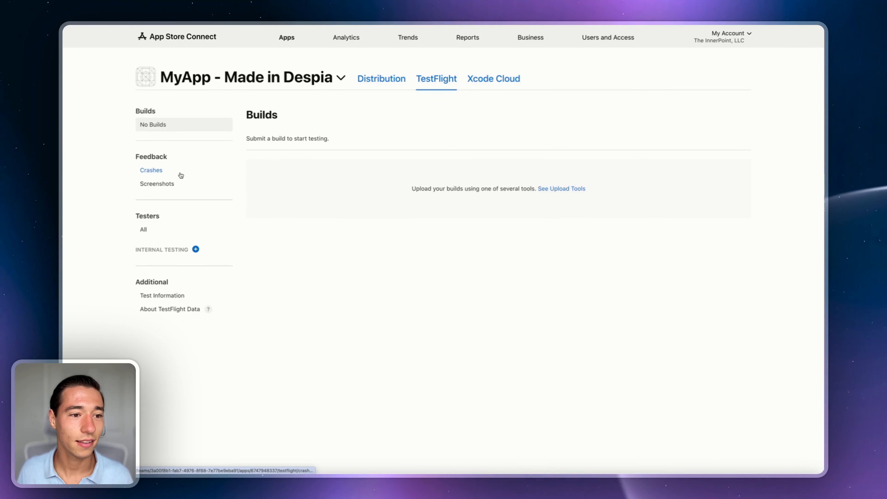
# Step: Add a new internal TestFlight group named 'Internal Testing'
pyautogui.click(196, 250)
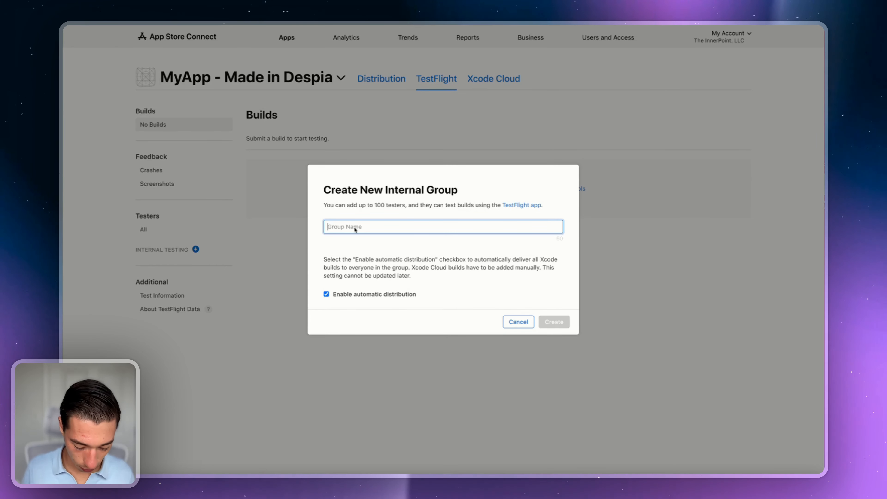
pyautogui.write('Internal Testing')
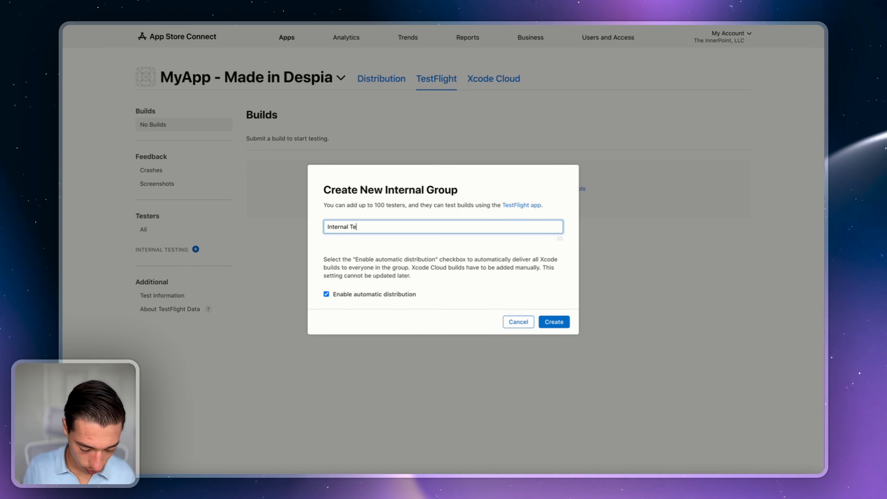
pyautogui.click(547, 322)
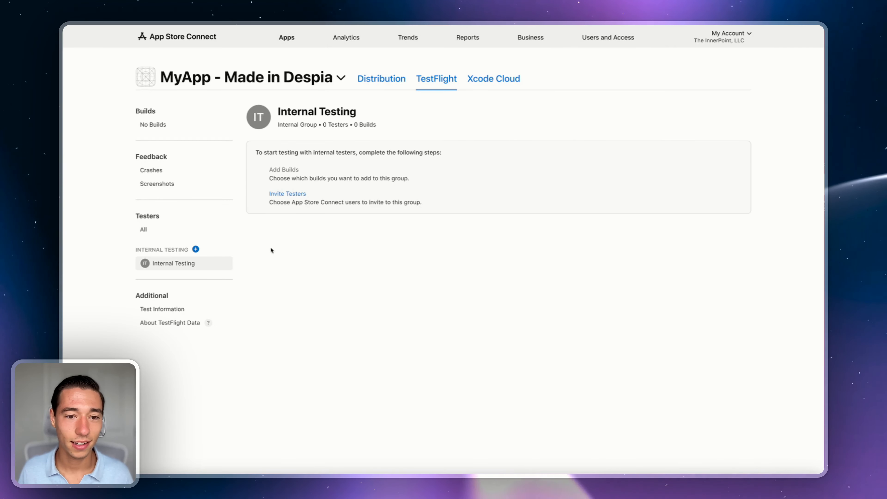
# Step: Invite your own account as a tester in the Internal Testing group
pyautogui.click(290, 194)
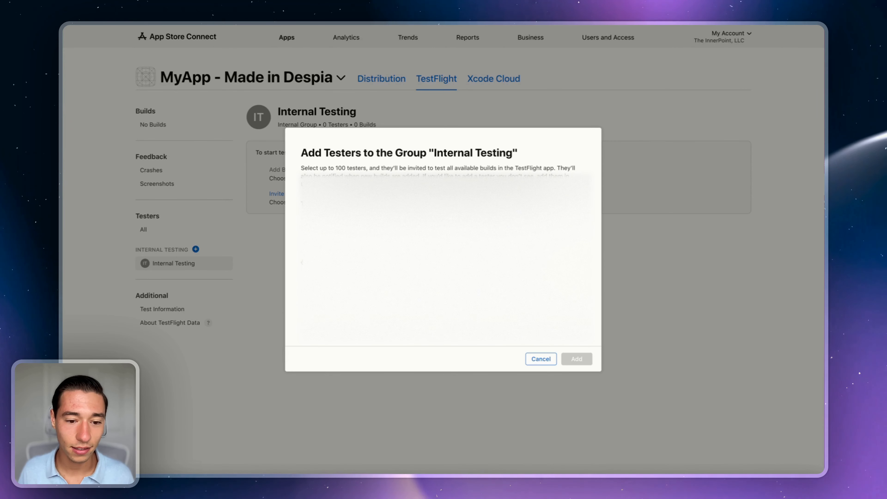
pyautogui.click(305, 262)
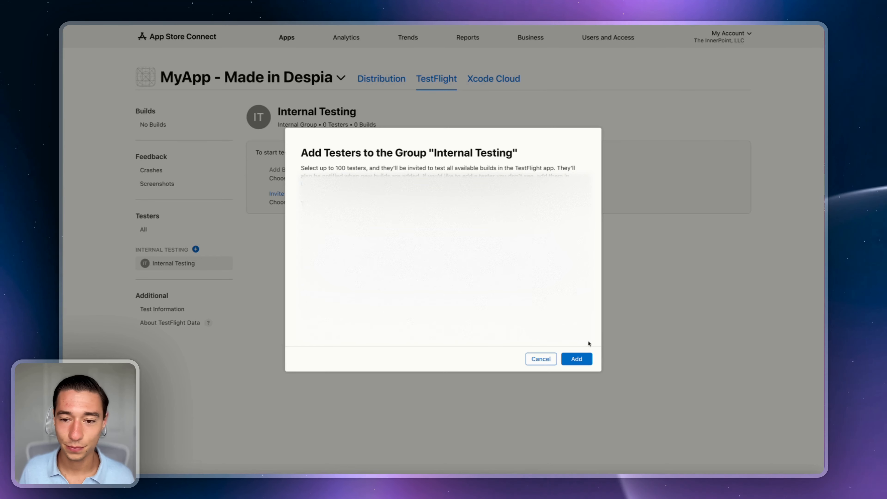
pyautogui.click(580, 359)
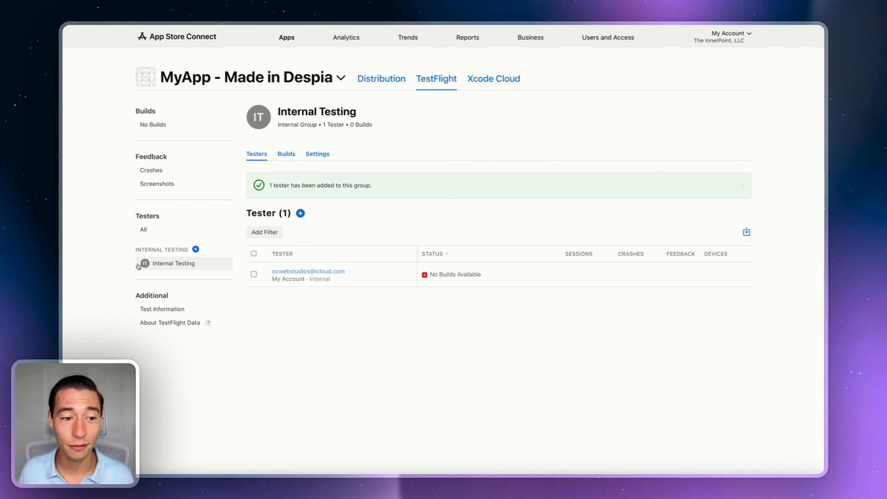
# Step: Open the No Builds view in the TestFlight sidebar to check MyApp's builds
pyautogui.click(157, 126)
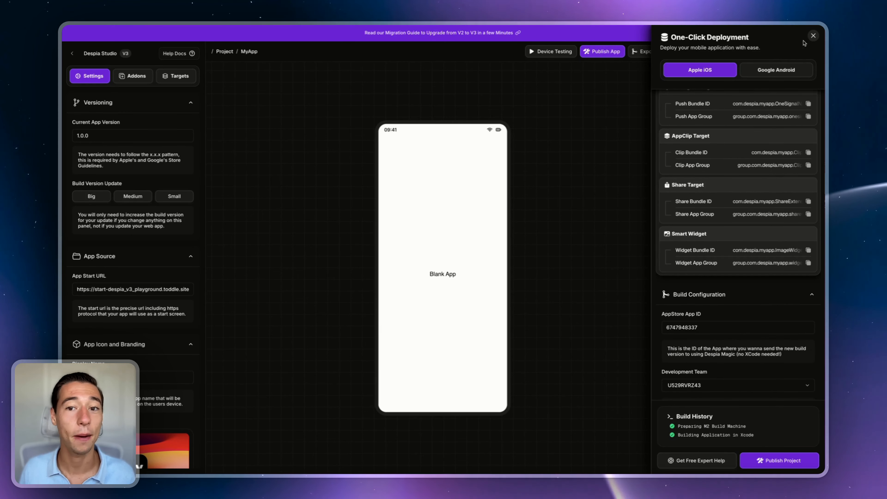
# Step: Download the 1.0.0 iOS build from Build History and the Swift project source via Export Code
pyautogui.click(813, 36)
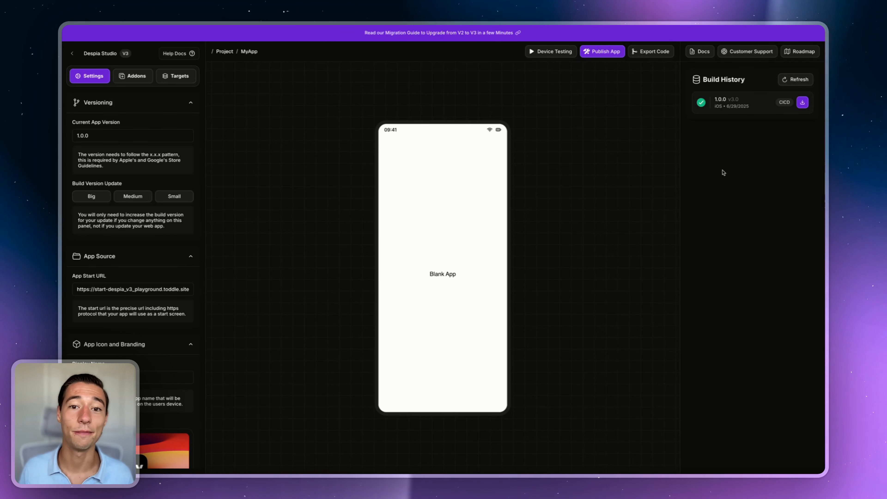
pyautogui.click(802, 103)
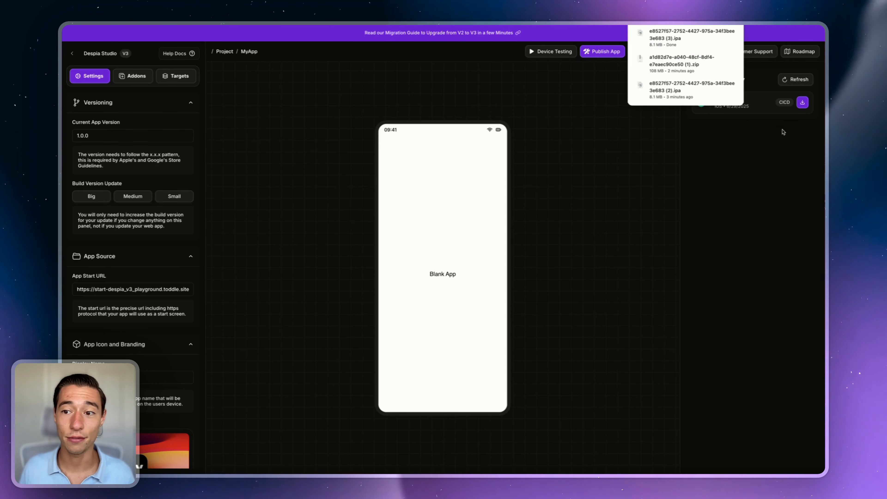
pyautogui.click(744, 160)
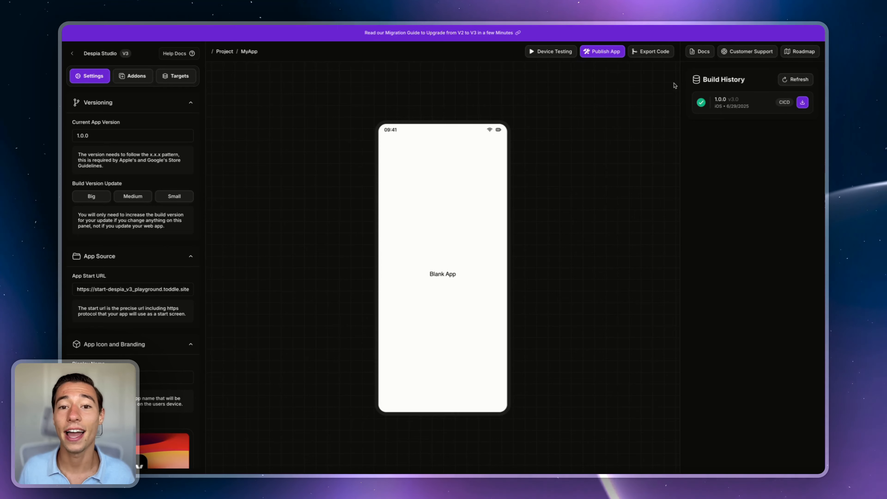
pyautogui.click(652, 54)
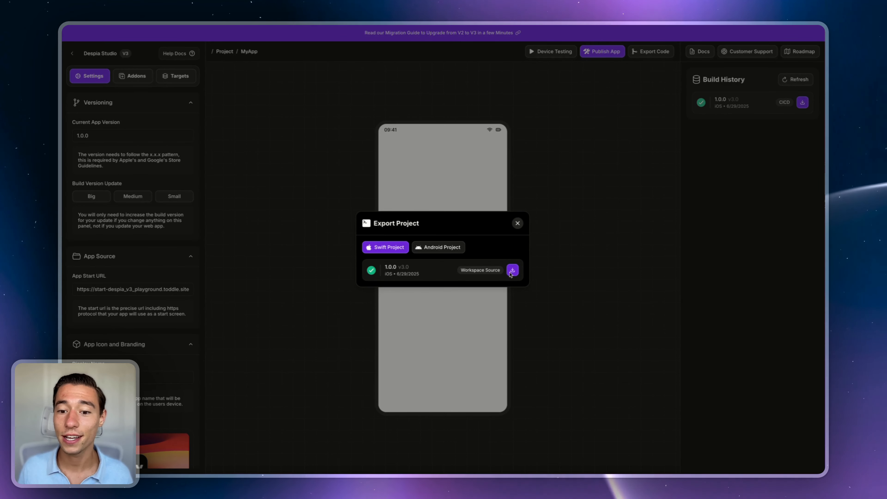
pyautogui.click(512, 271)
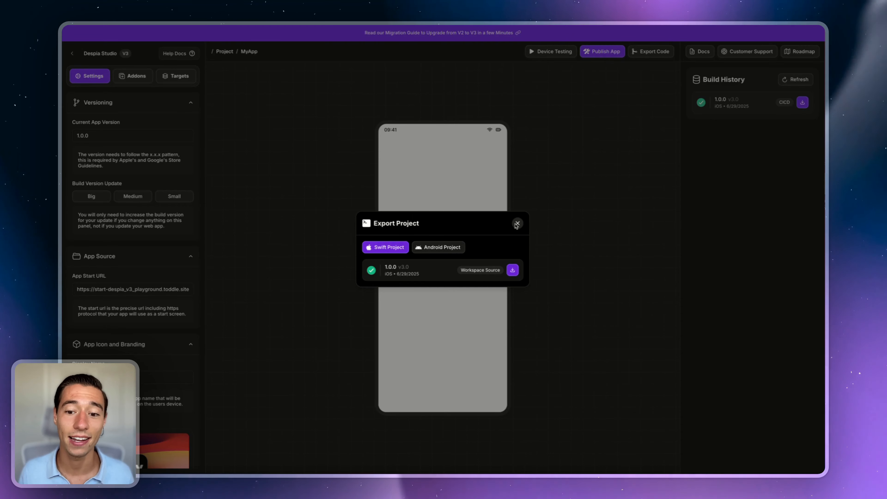
# Step: Close the Export Project dialog, dismiss the app's tracking and welcome prompts, and return to App Store Connect
pyautogui.click(517, 224)
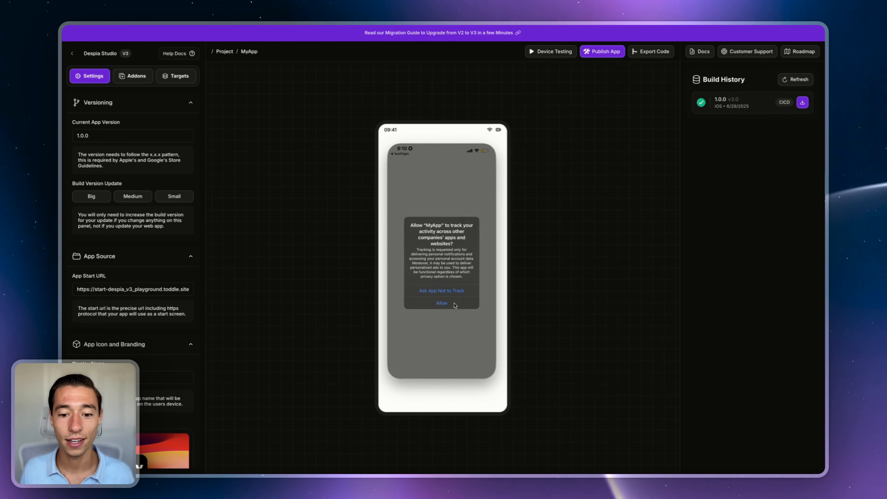
pyautogui.click(460, 281)
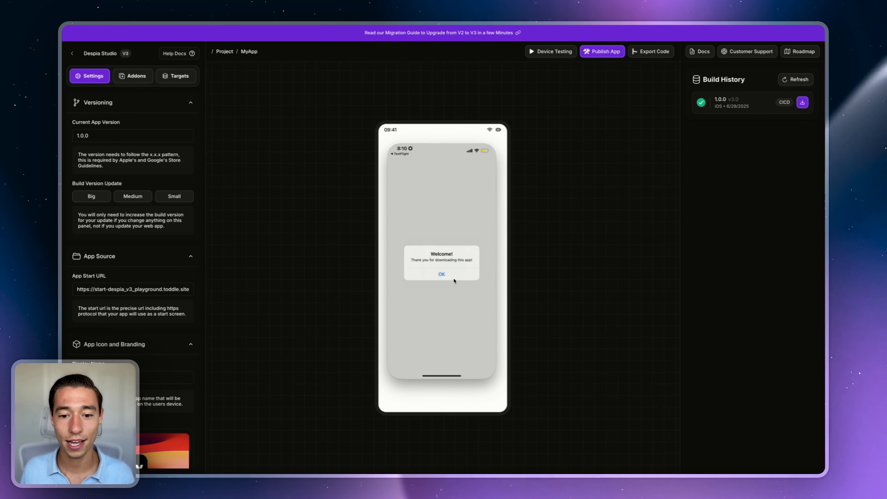
pyautogui.click(451, 274)
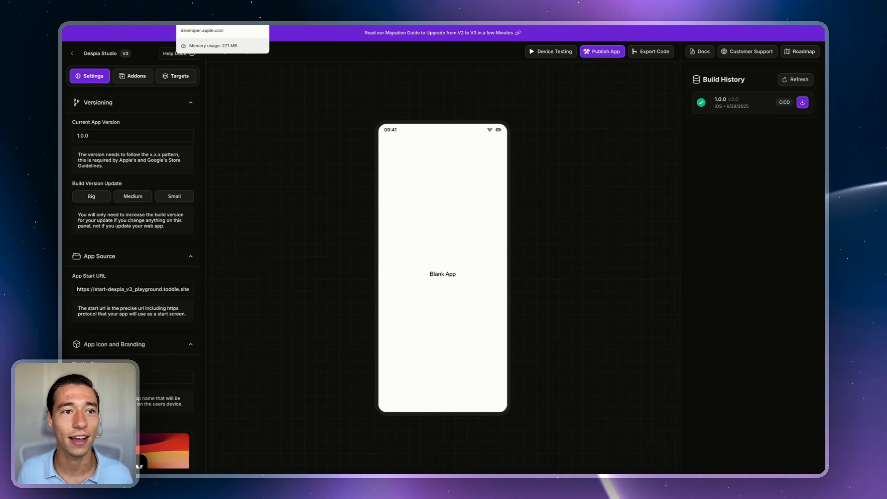
pyautogui.click(293, 25)
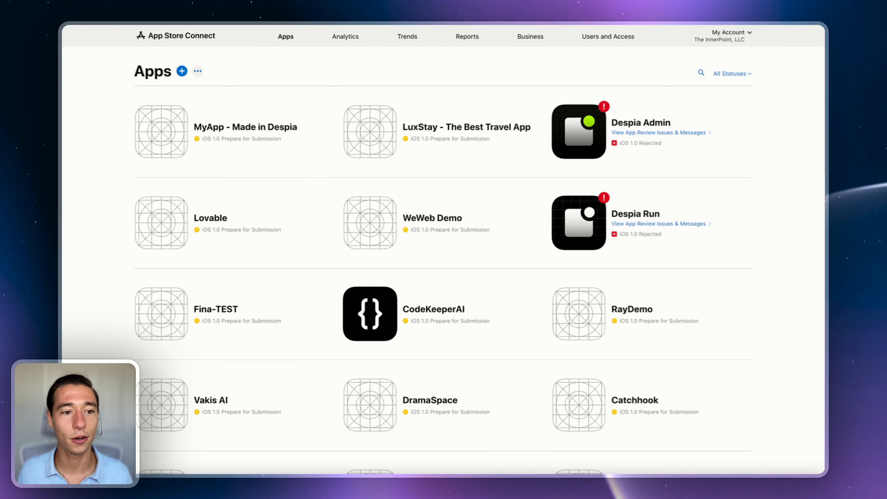
# Step: Open MyApp's TestFlight builds and inspect version 1.0.0 build 1 before returning to the list
pyautogui.click(210, 126)
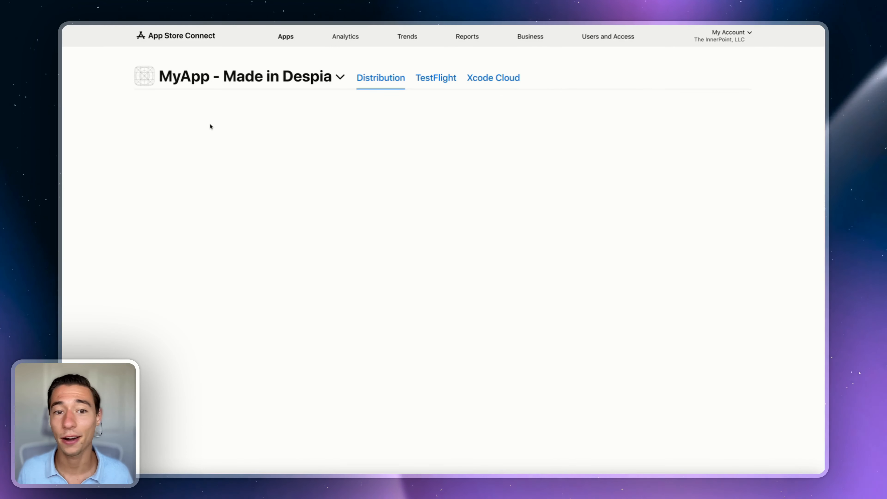
pyautogui.click(436, 81)
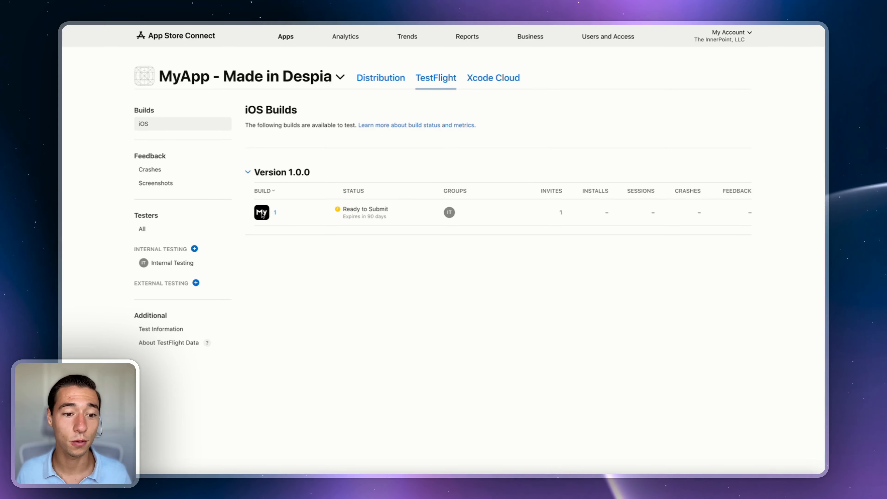
pyautogui.click(276, 214)
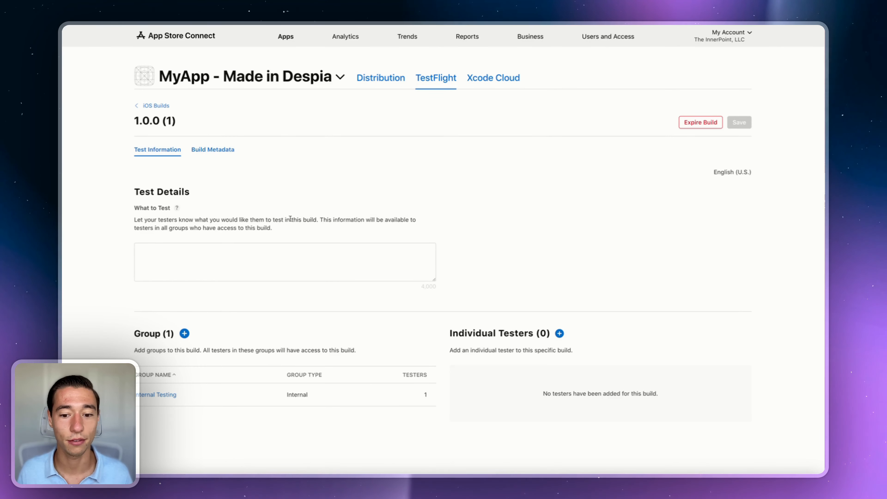
pyautogui.scroll(-2, 227, 258)
pyautogui.scroll(2, 227, 256)
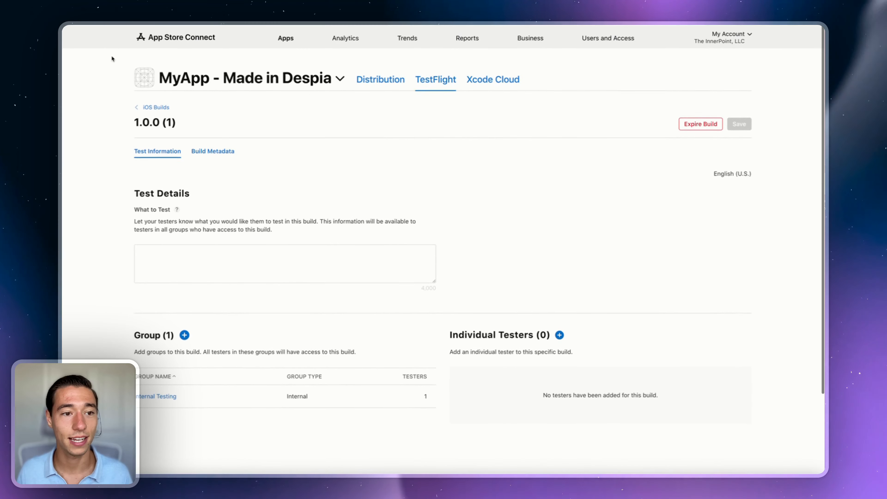
pyautogui.click(81, 25)
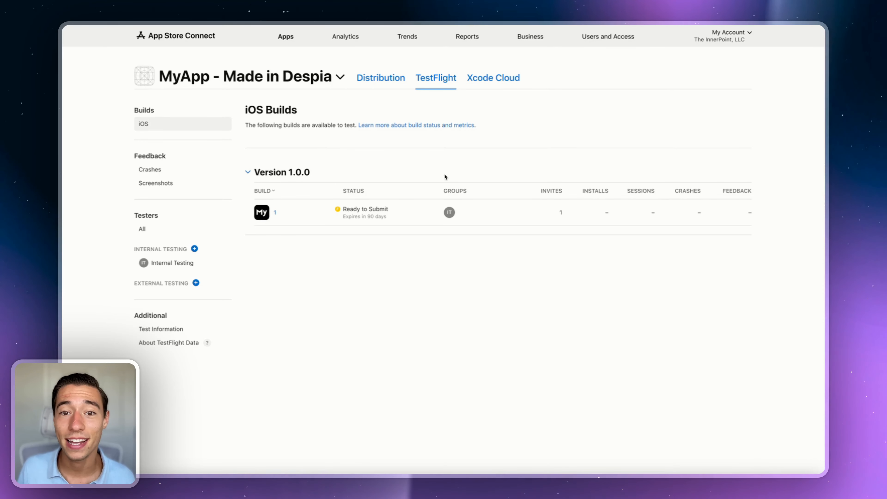
# Step: Create a new external testing group named 'External Testers'
pyautogui.click(196, 283)
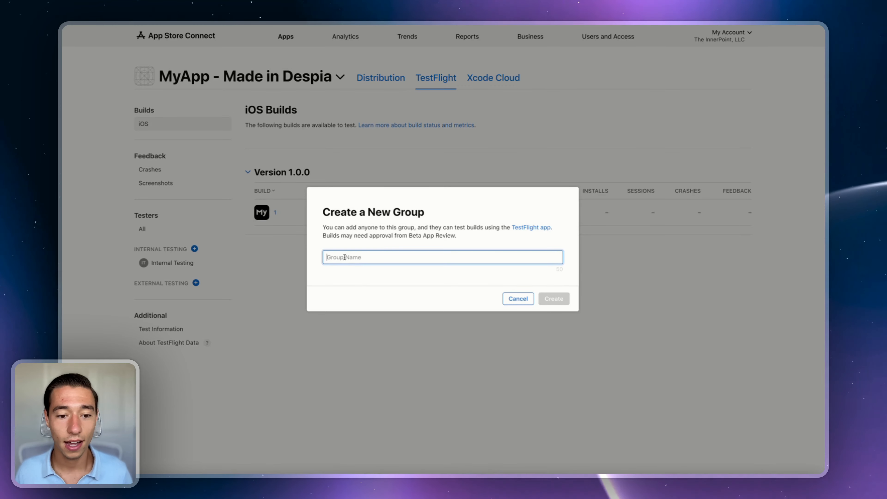
pyautogui.write('External')
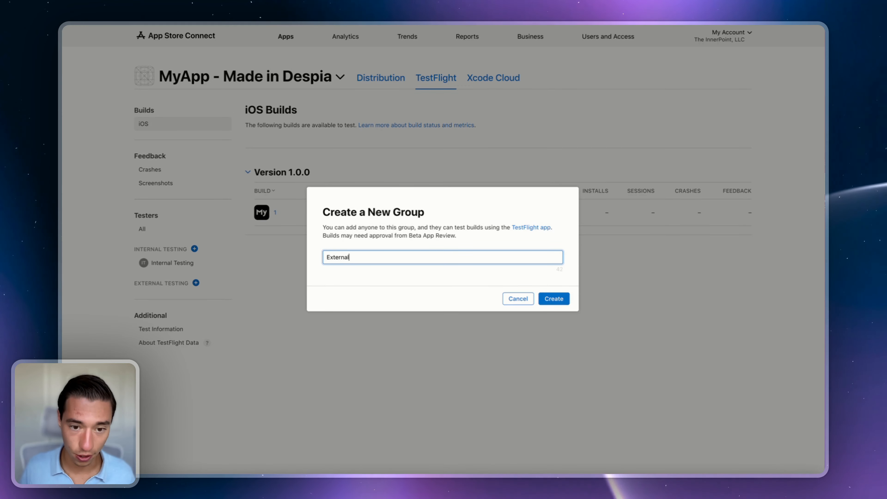
pyautogui.write(' Testers')
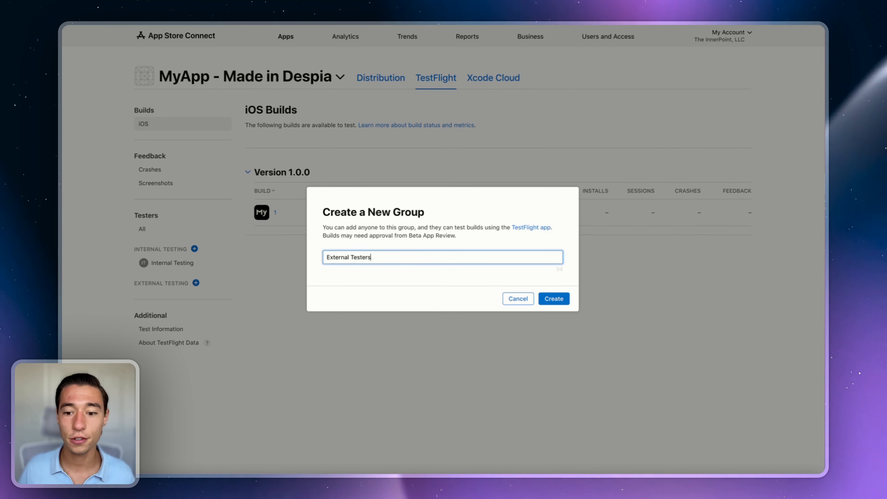
pyautogui.click(548, 298)
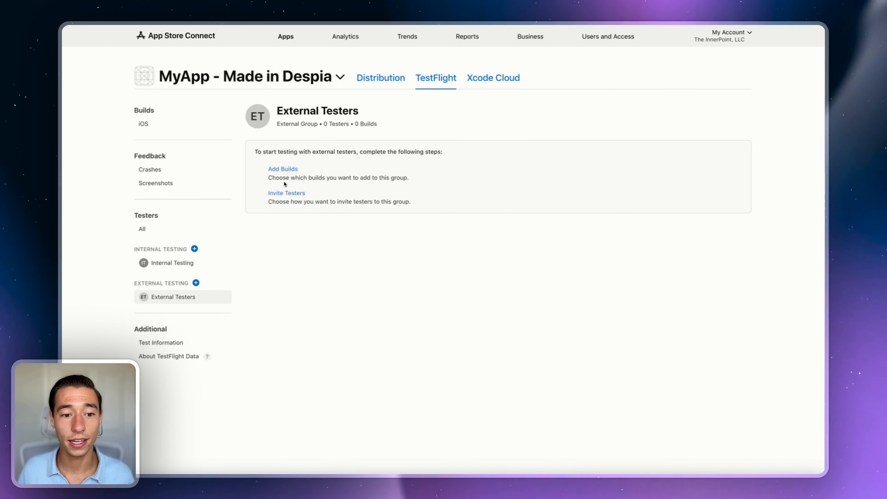
# Step: Invite testers to the group through a public TestFlight link open to anyone
pyautogui.click(287, 193)
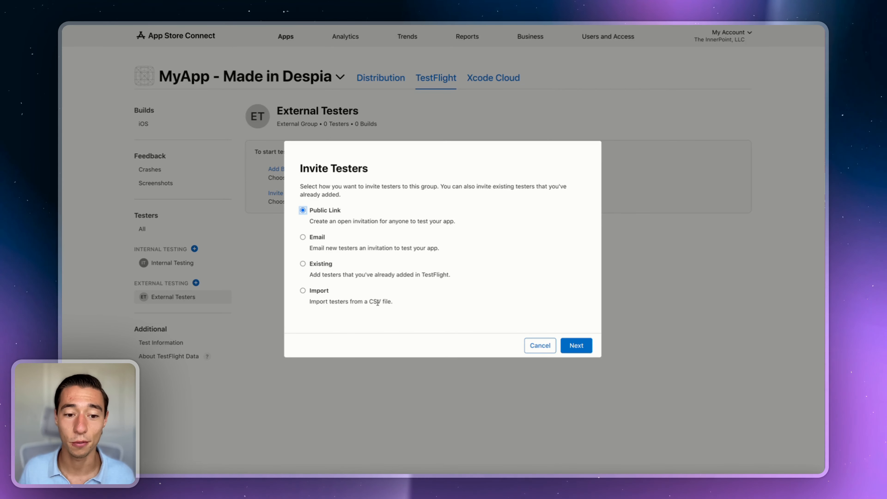
pyautogui.click(576, 345)
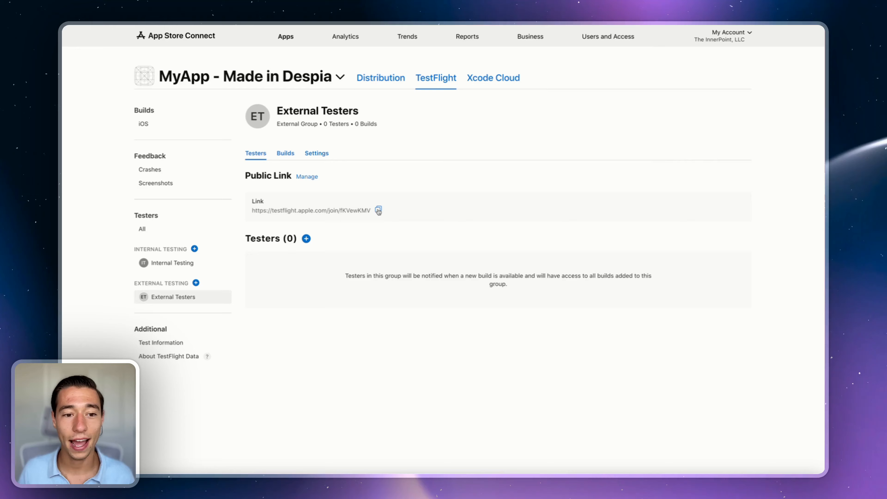
pyautogui.click(378, 211)
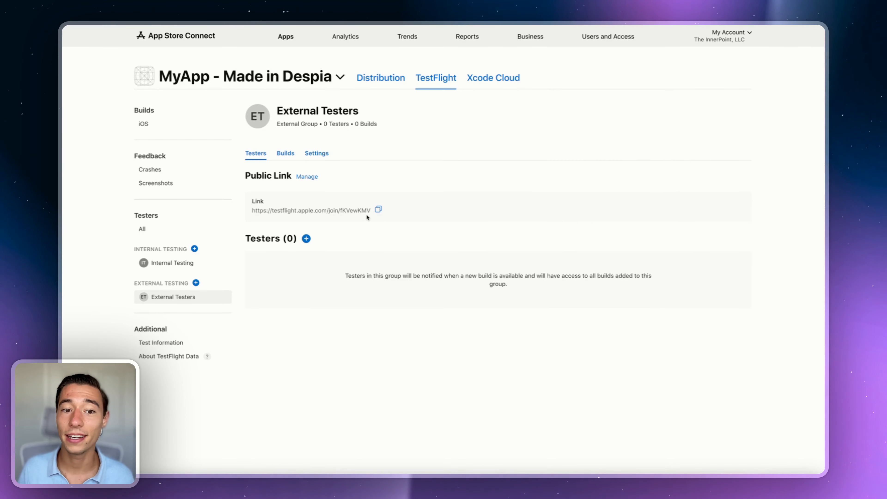
pyautogui.press('super+t')
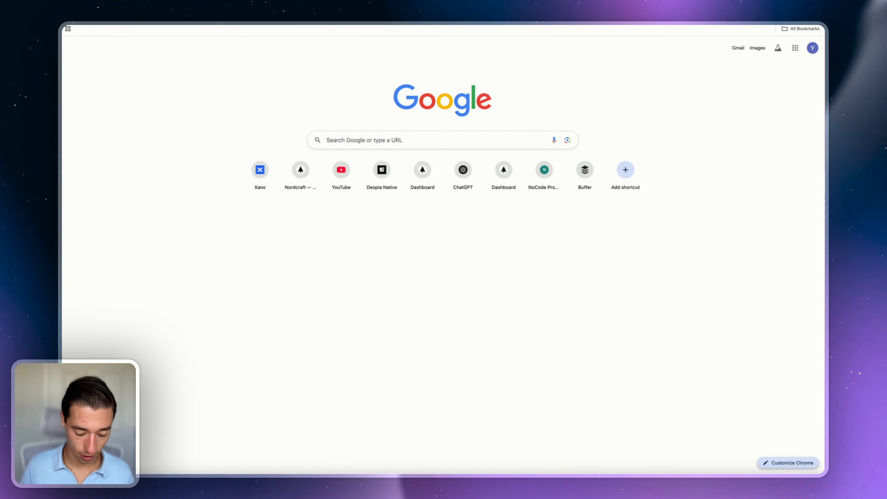
# Step: Load the copied TestFlight public link in a new tab and review the not-accepting-testers page
pyautogui.press('super+v')
pyautogui.press('Return')
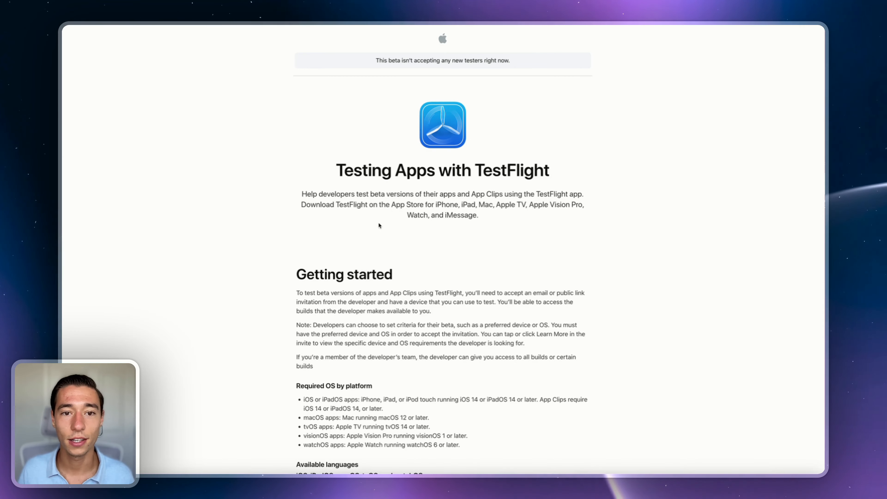
pyautogui.scroll(-20, 380, 225)
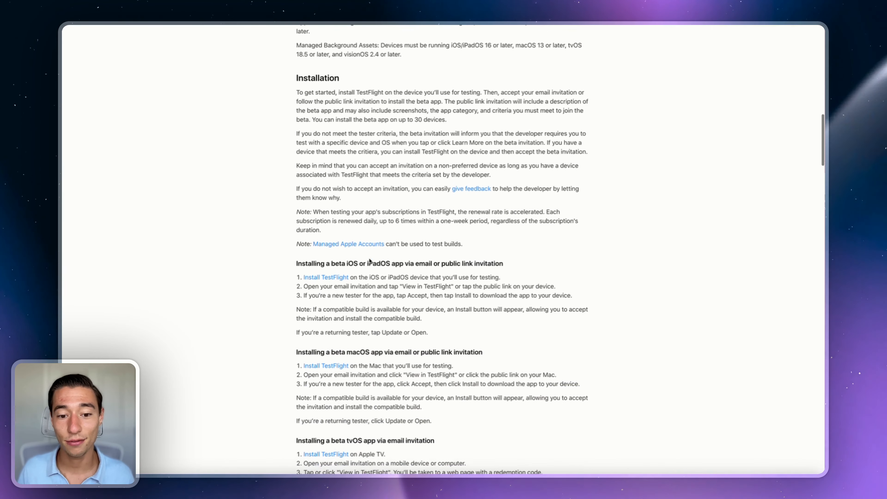
pyautogui.scroll(20, 370, 262)
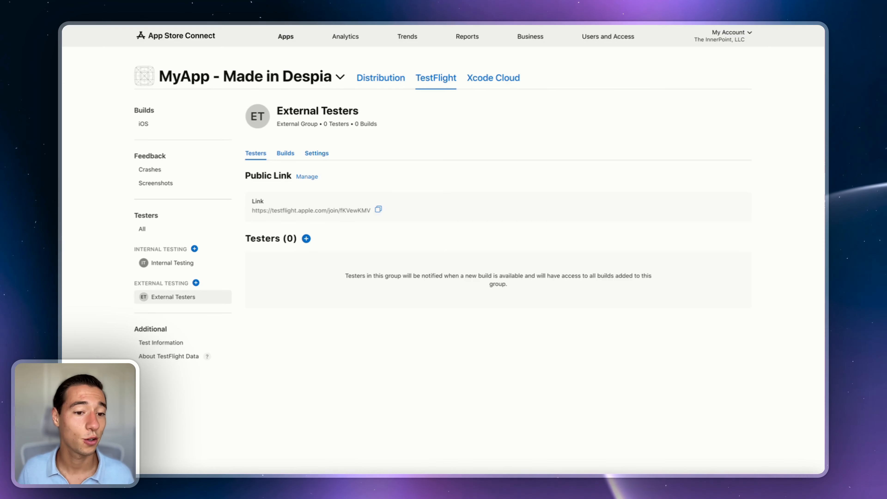
# Step: Add build 1 to the External Testers group and continue to the test information form
pyautogui.click(290, 153)
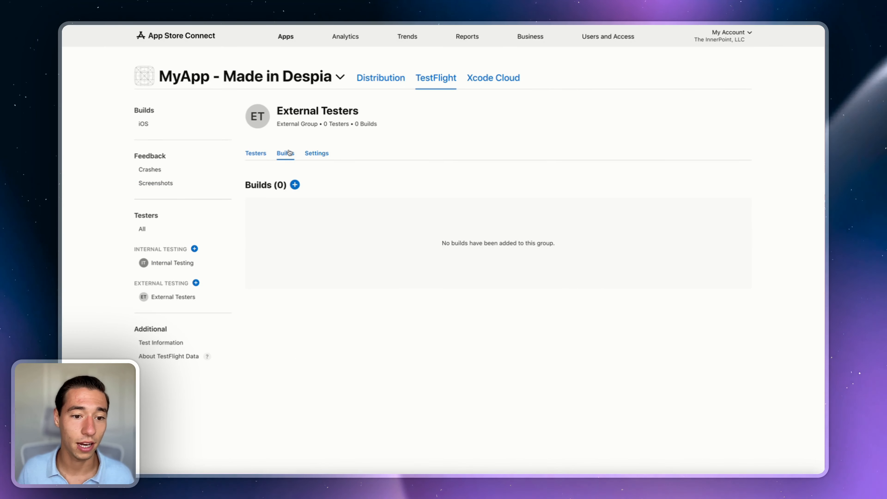
pyautogui.click(295, 185)
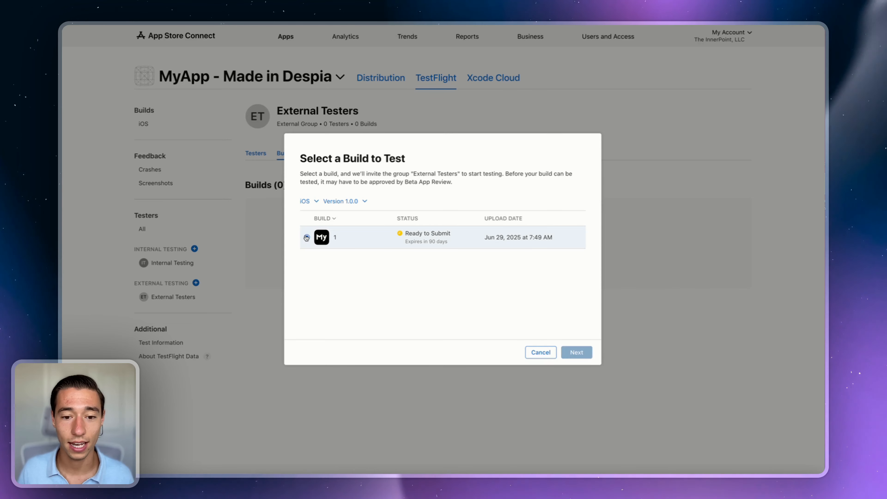
pyautogui.click(306, 237)
pyautogui.click(574, 352)
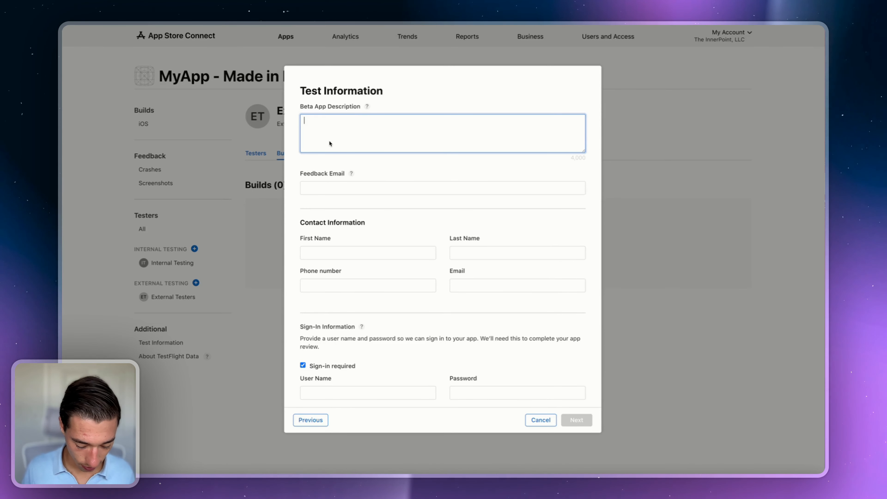
# Step: Enter the beta description 'Basic app to test - no advanced featu', feedback e-mail and contact's first name
pyautogui.write('Basic ap')
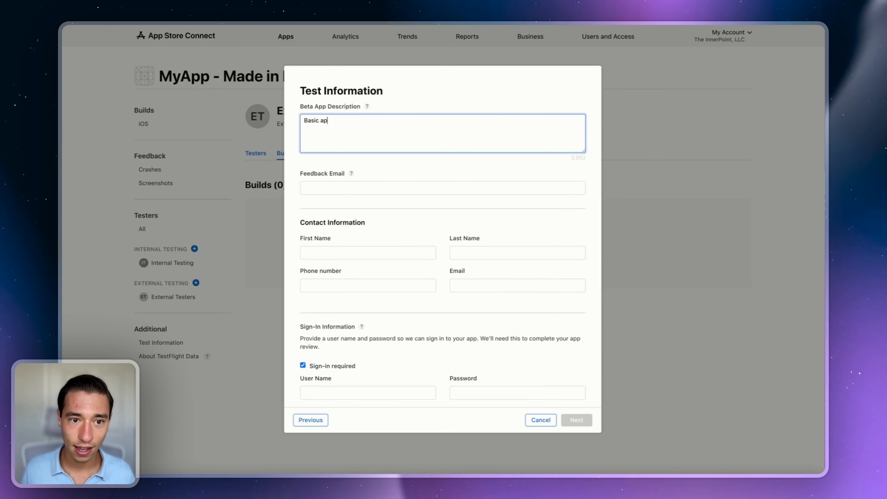
pyautogui.write('p to ')
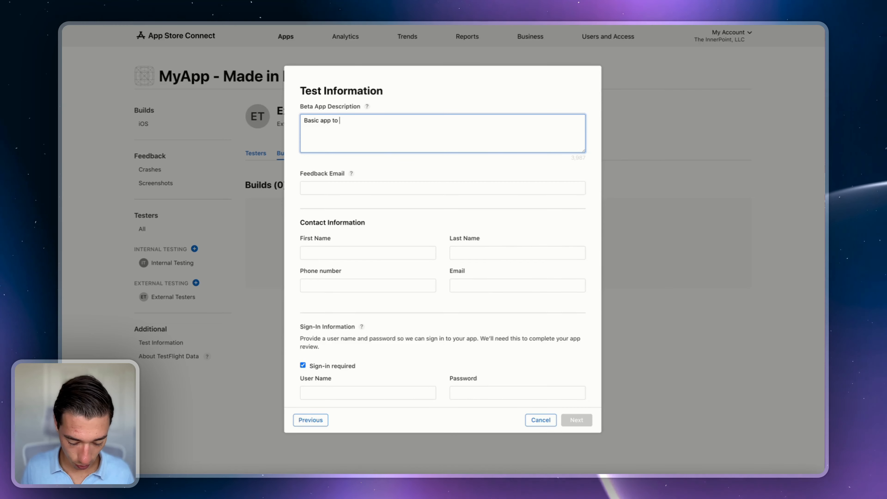
pyautogui.write('test - no')
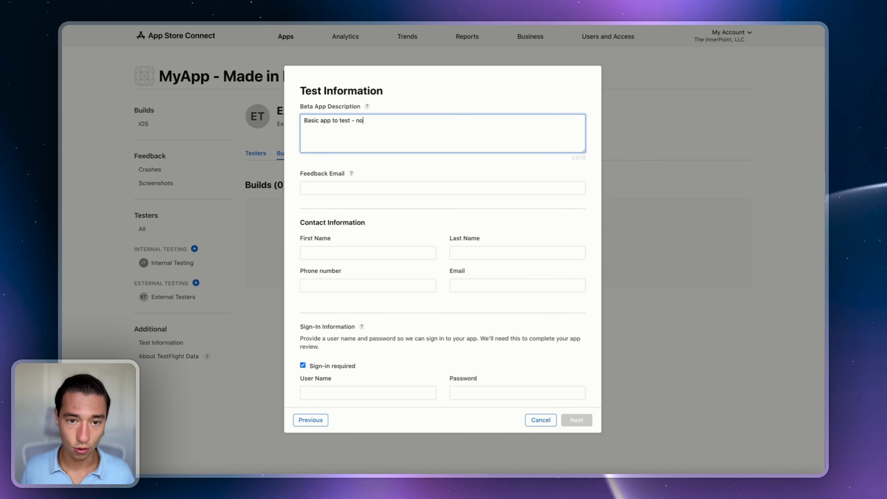
pyautogui.write(' advanced ')
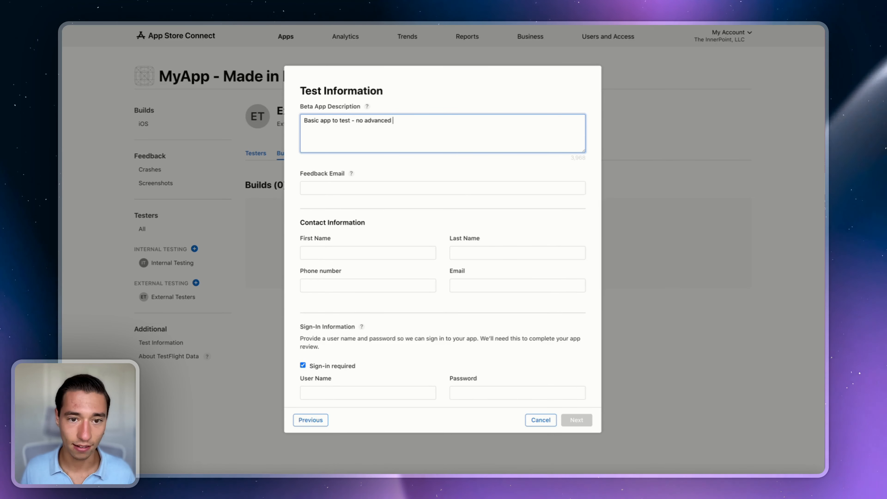
pyautogui.write('features yet')
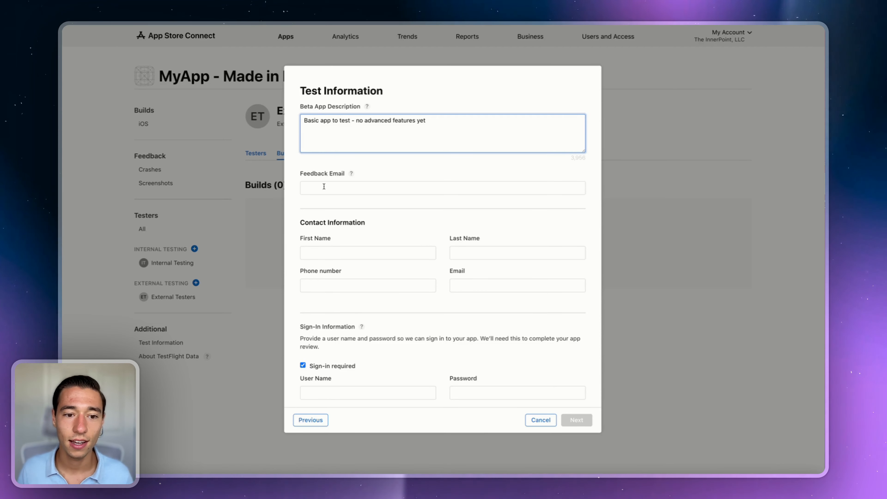
pyautogui.click(323, 186)
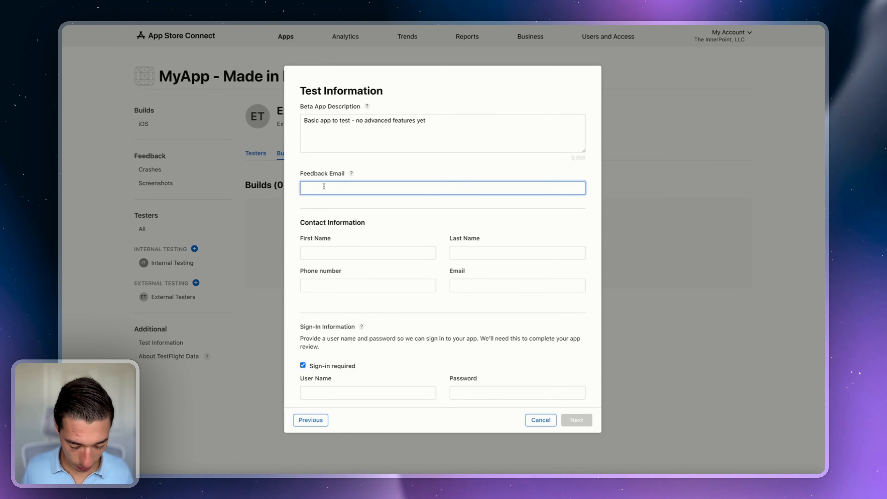
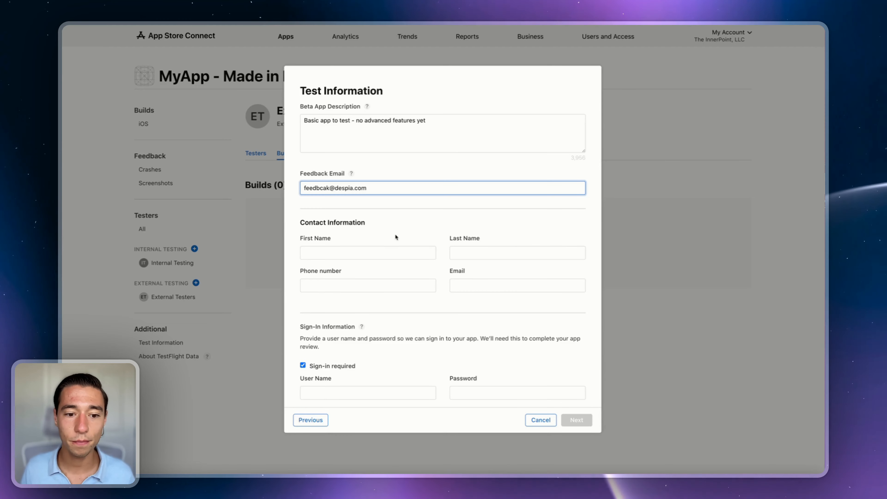
pyautogui.click(346, 252)
pyautogui.write('D')
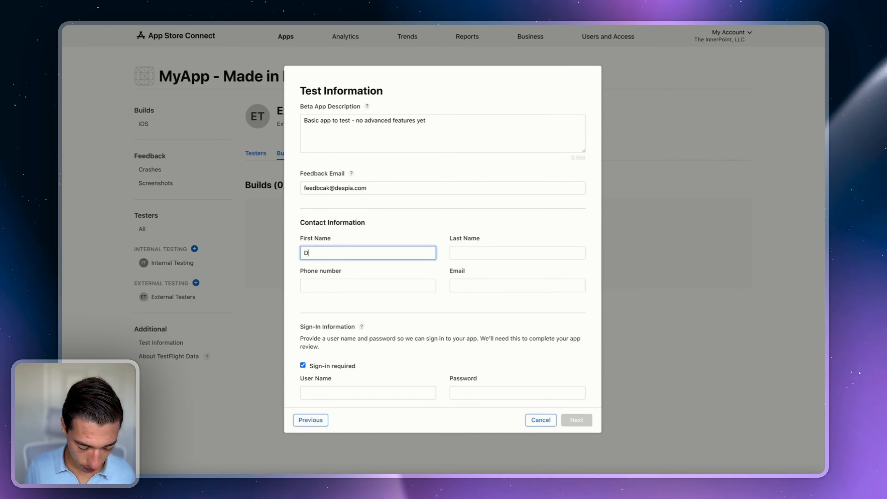
pyautogui.write('espia')
# Step: Fill in the contact's last name, phone number and e-mail address fields
pyautogui.click(493, 250)
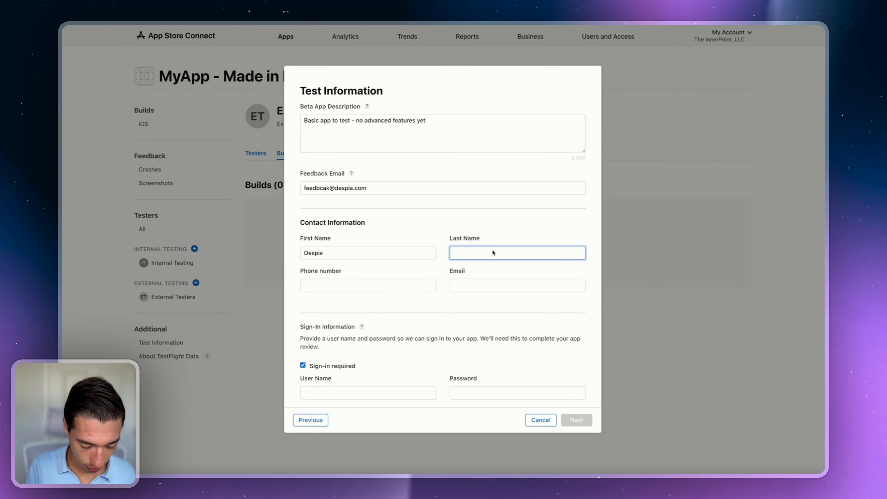
pyautogui.click(405, 283)
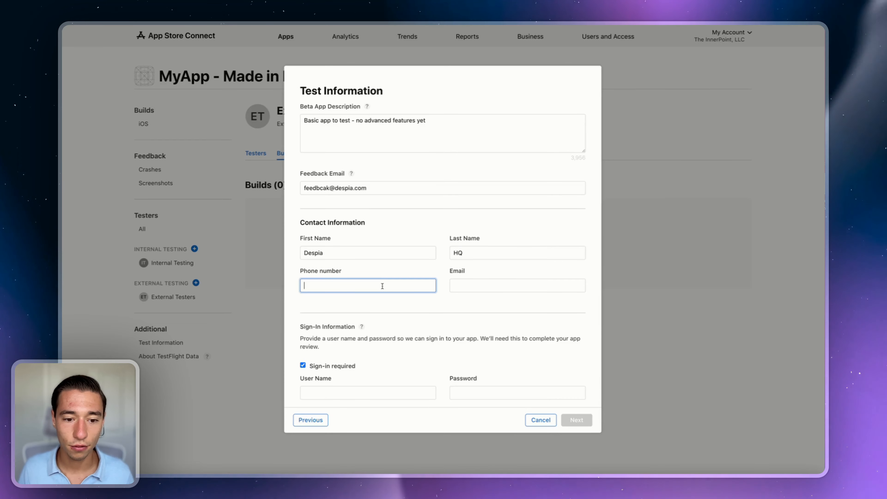
pyautogui.click(455, 285)
pyautogui.scroll(-1, 482, 289)
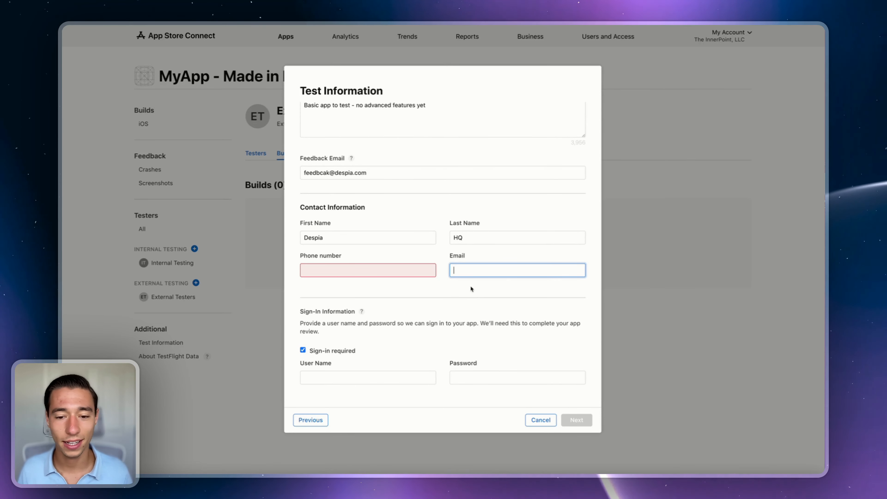
pyautogui.click(407, 269)
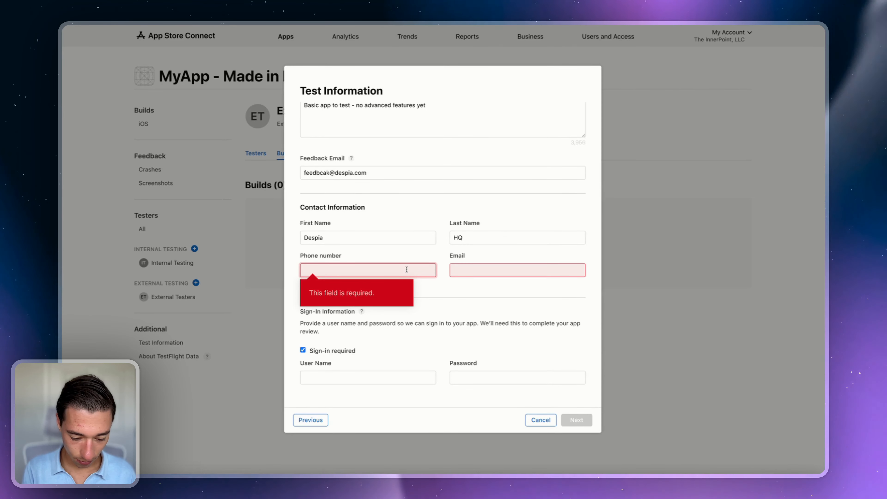
pyautogui.click(472, 267)
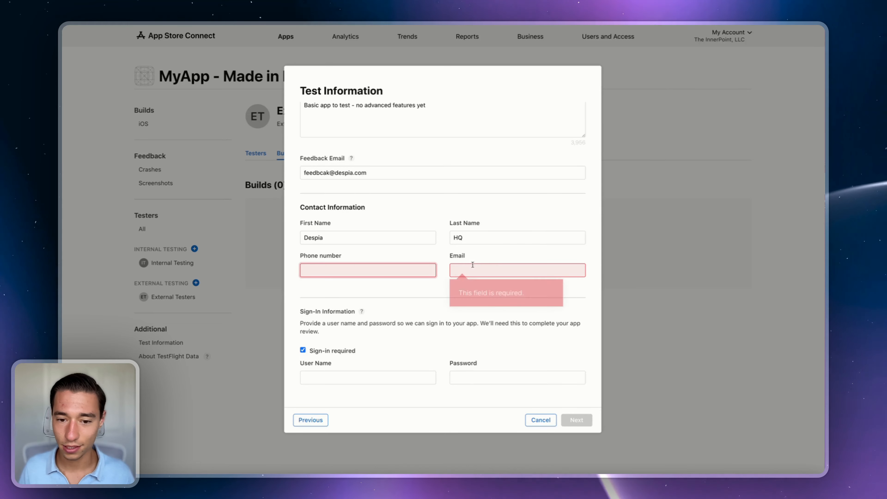
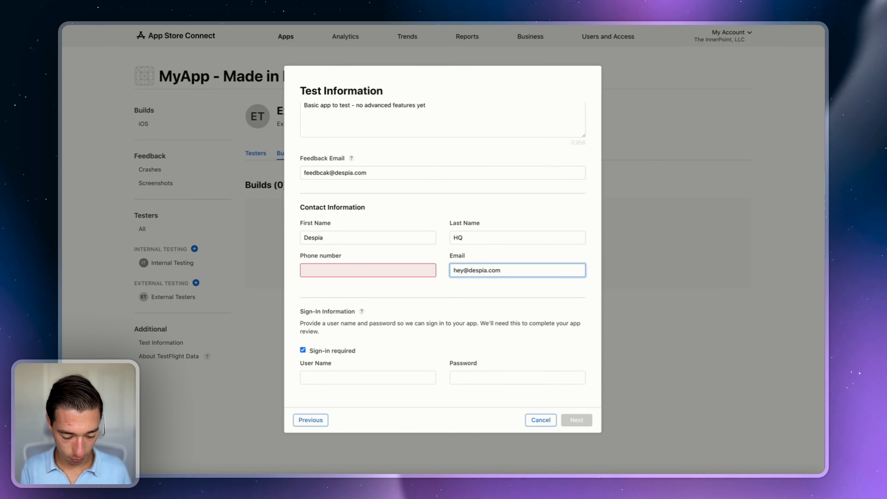
pyautogui.moveTo(374, 284)
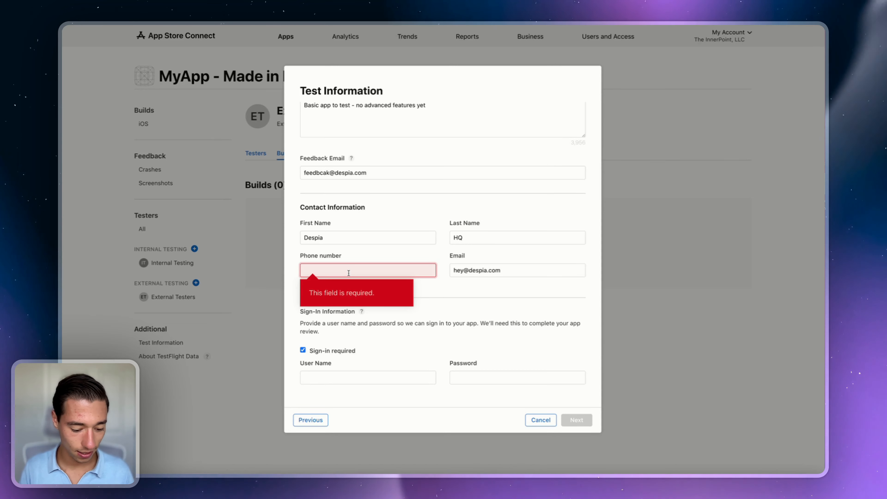
pyautogui.click(329, 378)
# Step: Turn off 'Sign-in required' and enter the contact phone number
pyautogui.click(303, 350)
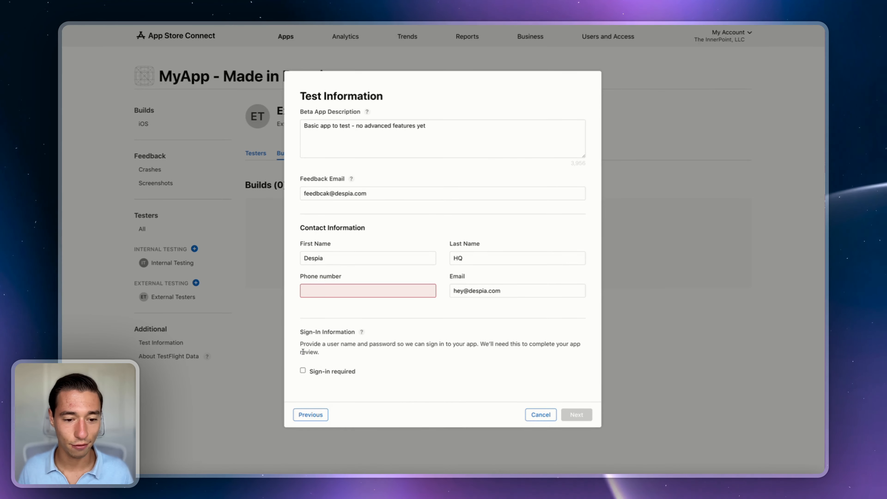
pyautogui.click(336, 292)
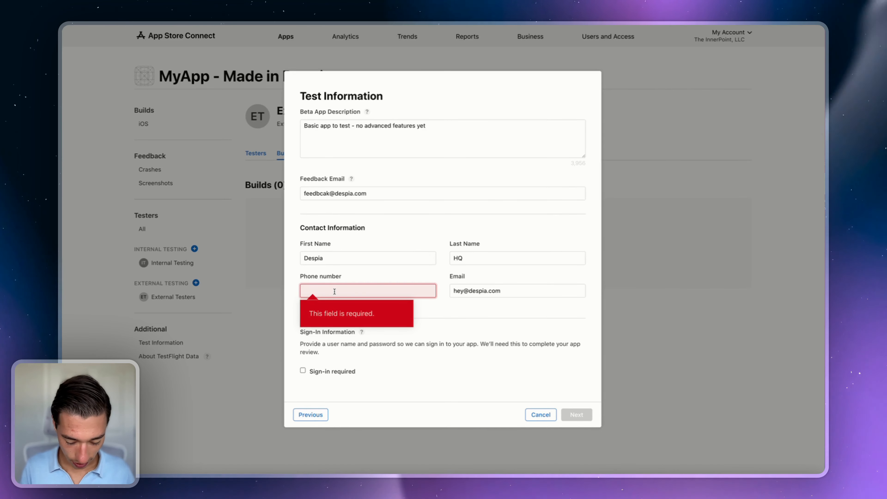
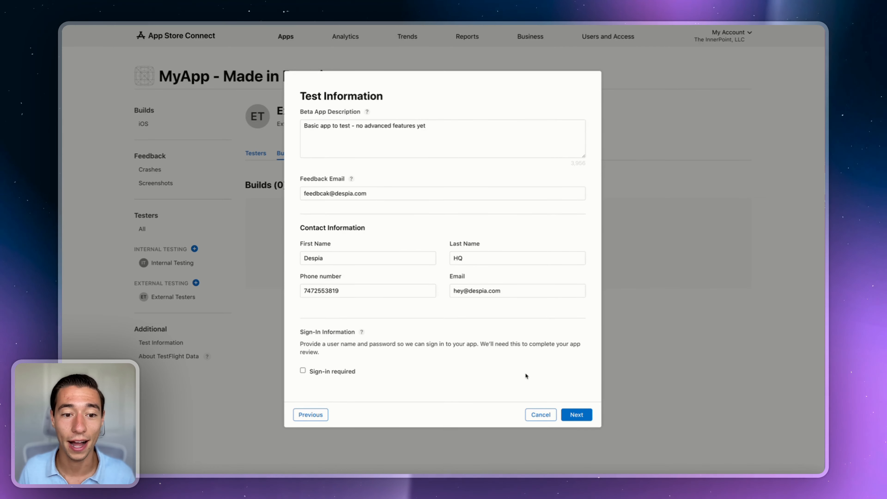
# Step: Correct the misspelled feedback e-mail address and continue to the What to Test step
pyautogui.click(329, 194)
pyautogui.press('BackSpace')
pyautogui.press('BackSpace')
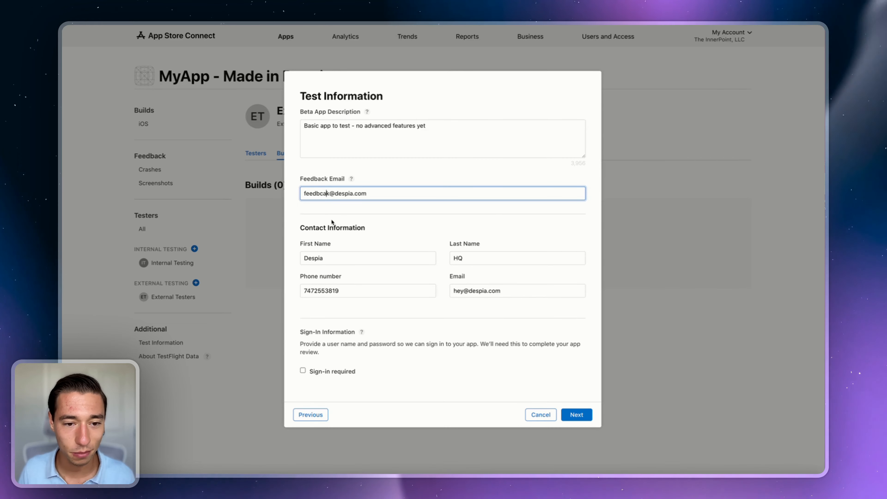
pyautogui.press('BackSpace')
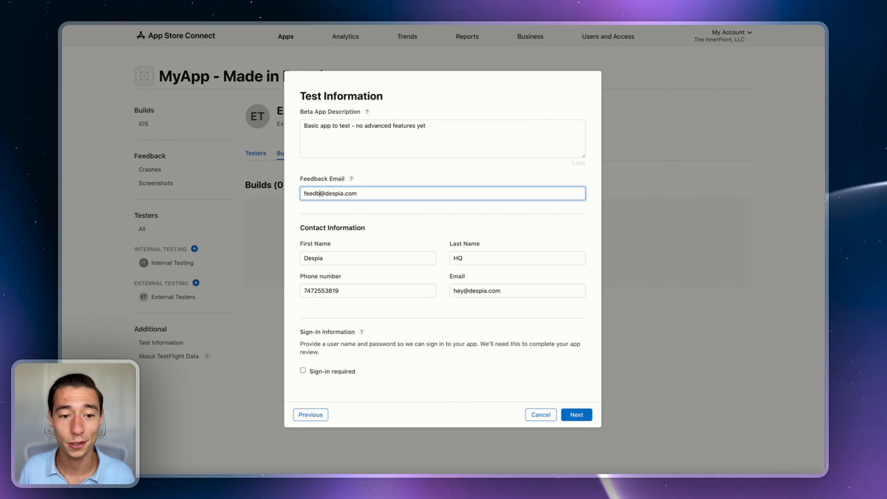
pyautogui.write('a')
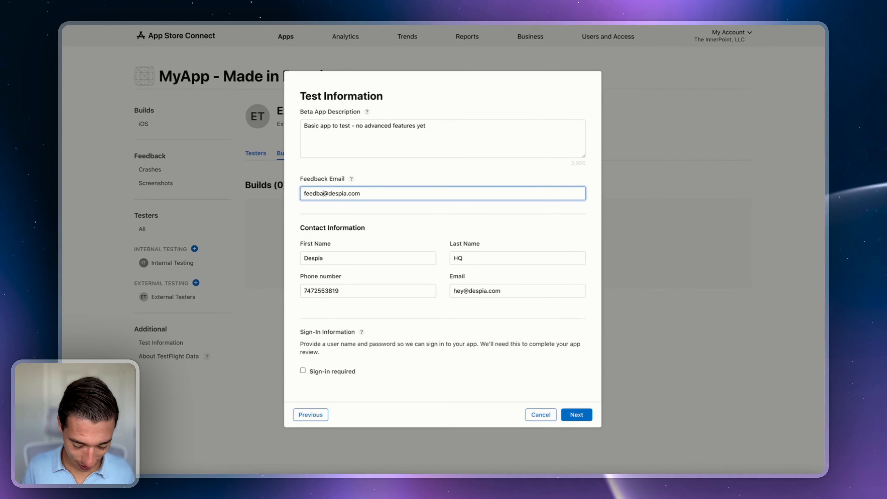
pyautogui.write('ck')
pyautogui.click(381, 217)
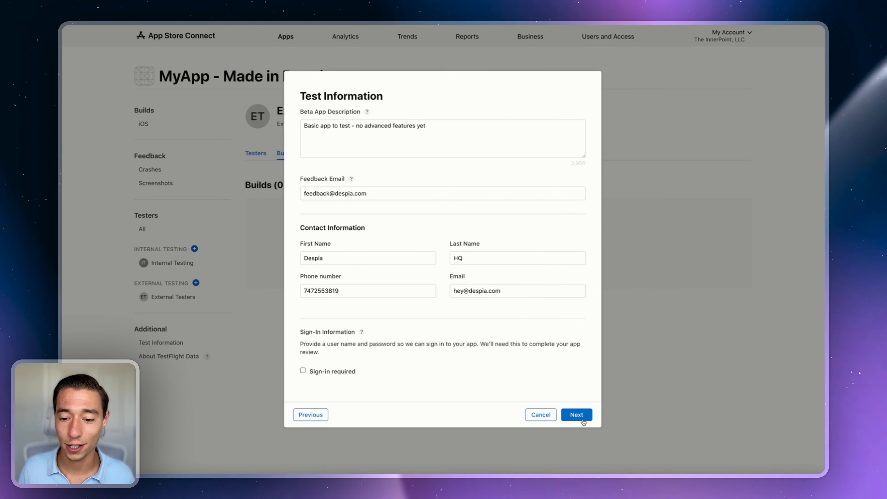
pyautogui.click(576, 416)
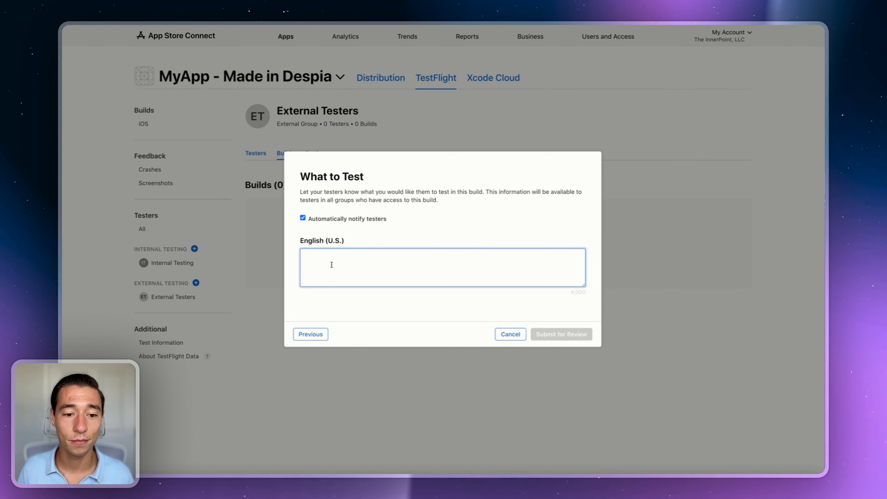
# Step: Enter the test note 'This is just a basic' and submit build 1.0.0 for beta review
pyautogui.write('This is ')
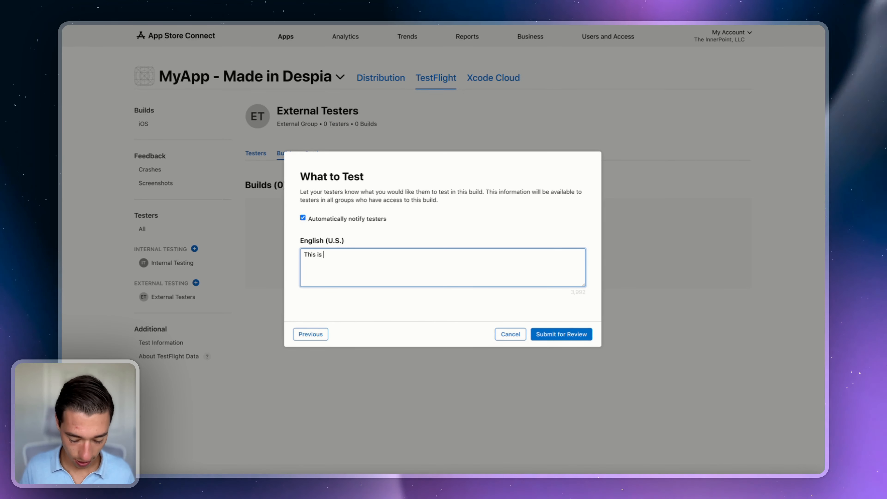
pyautogui.write('just a basic test')
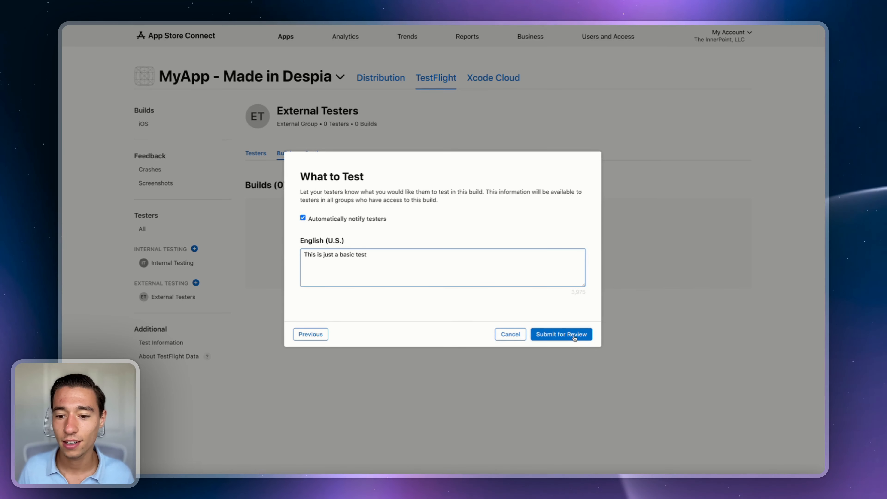
pyautogui.click(573, 336)
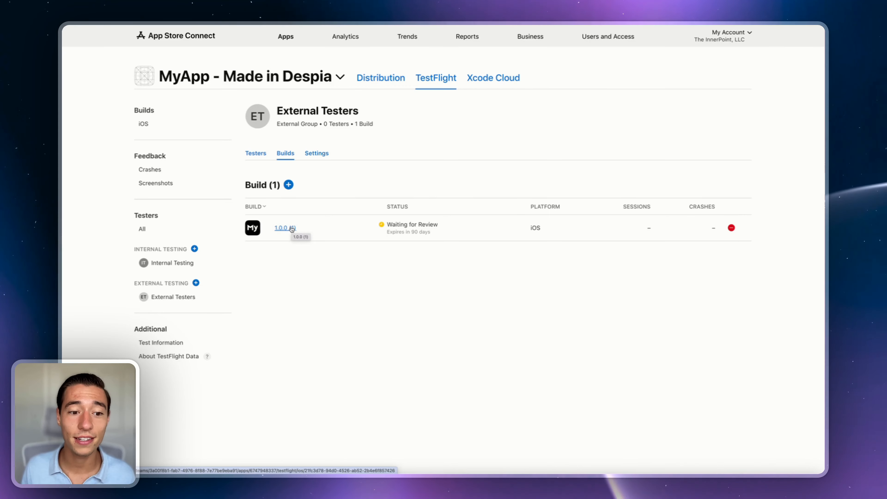
# Step: Show the External Testers group's testers and load its public TestFlight link in a new tab
pyautogui.click(252, 156)
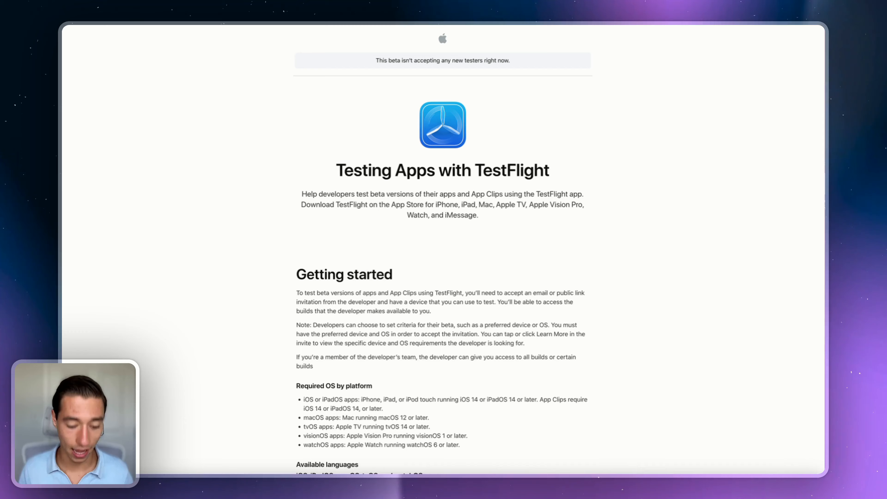
pyautogui.press('super+v')
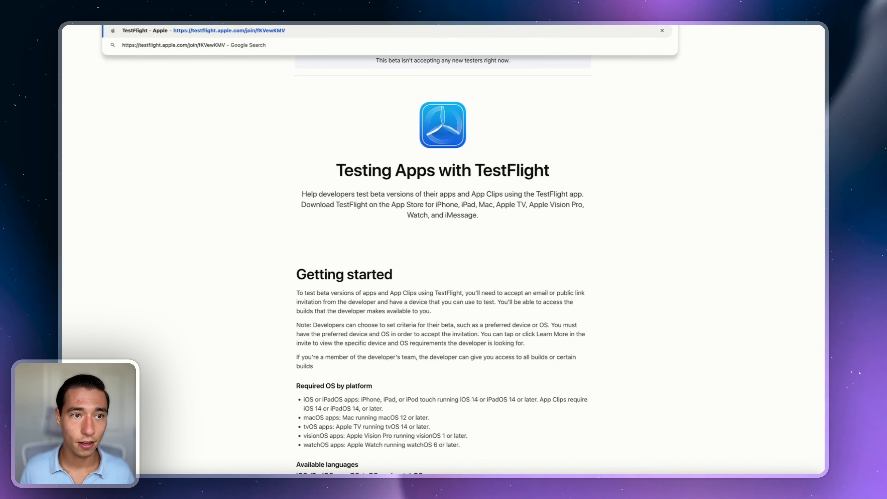
pyautogui.press('Return')
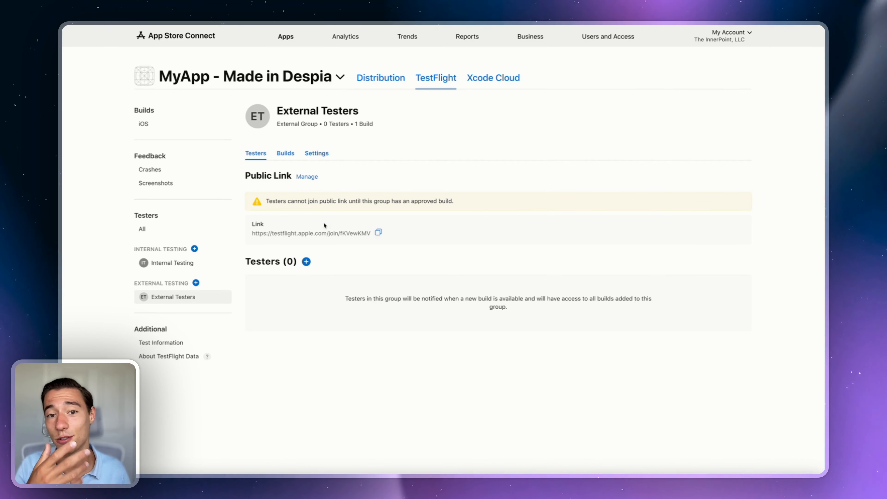
# Step: Go to MyApp's Distribution page and scroll to iOS App Version 1.0's empty Build section
pyautogui.click(366, 83)
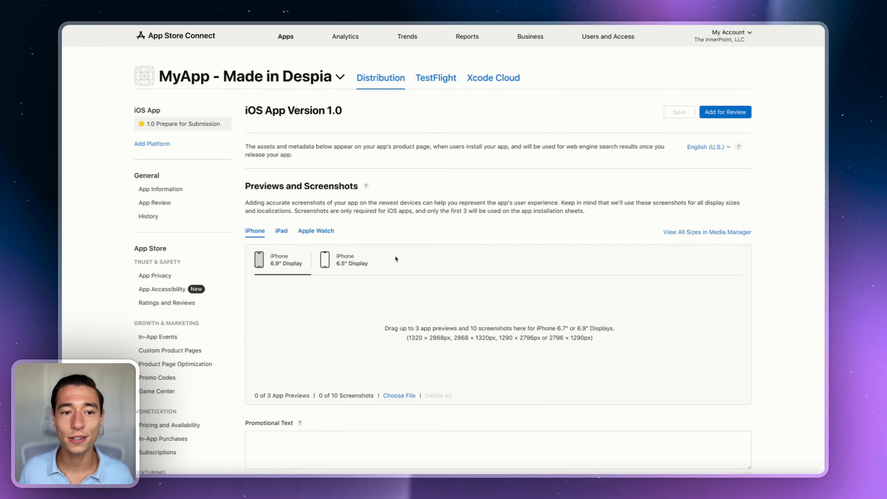
pyautogui.scroll(-3, 473, 304)
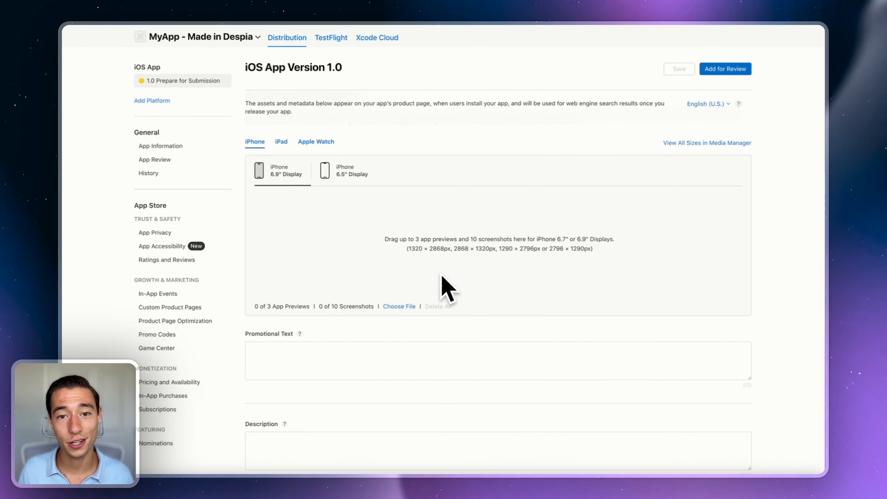
pyautogui.scroll(-2, 448, 273)
pyautogui.click(308, 300)
pyautogui.scroll(-4, 308, 301)
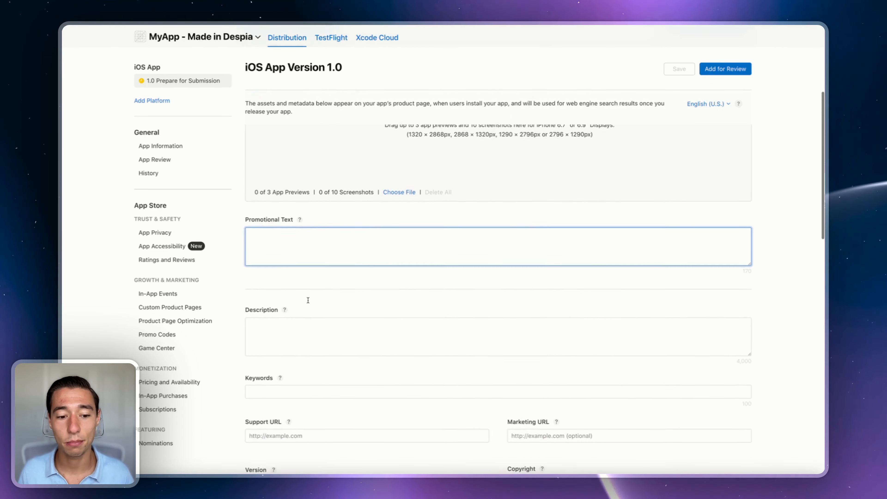
pyautogui.click(297, 281)
pyautogui.click(284, 322)
pyautogui.scroll(-12, 427, 380)
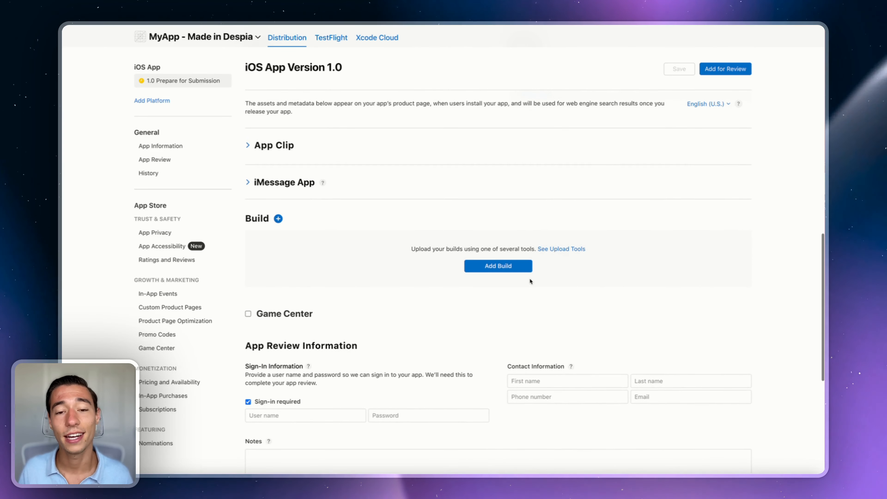
# Step: Attach build 1 (version 1.0.0) to iOS App Version 1.0 and review the version page
pyautogui.click(487, 267)
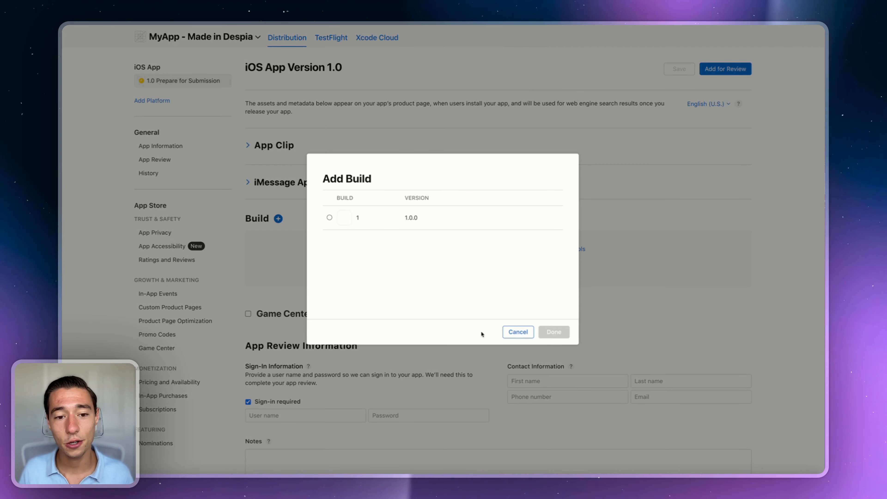
pyautogui.click(328, 218)
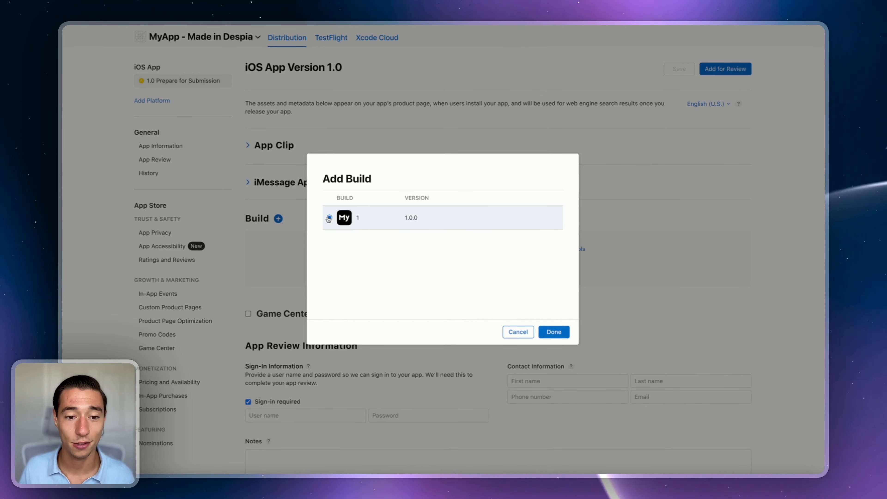
pyautogui.click(565, 335)
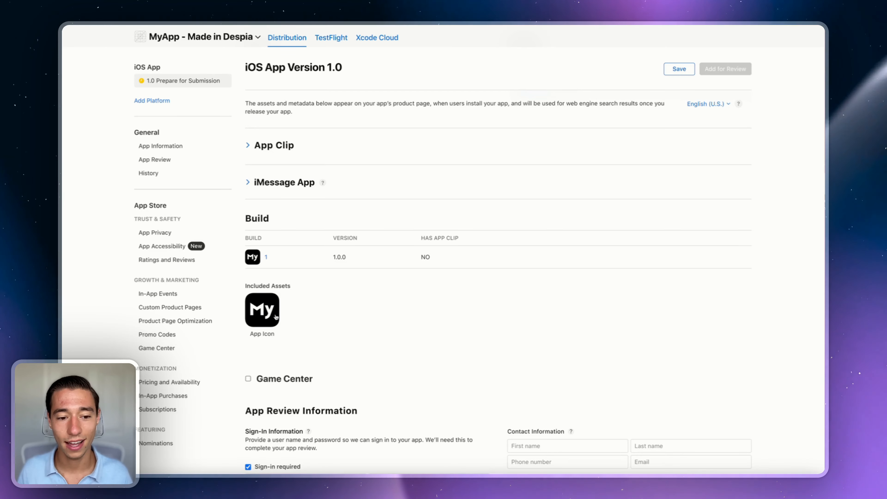
pyautogui.scroll(10, 274, 303)
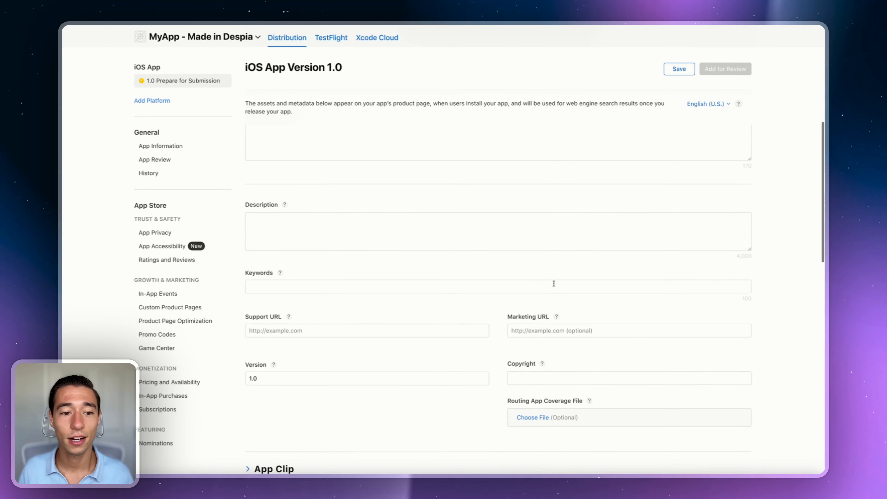
pyautogui.scroll(-15, 360, 242)
pyautogui.scroll(-5, 360, 242)
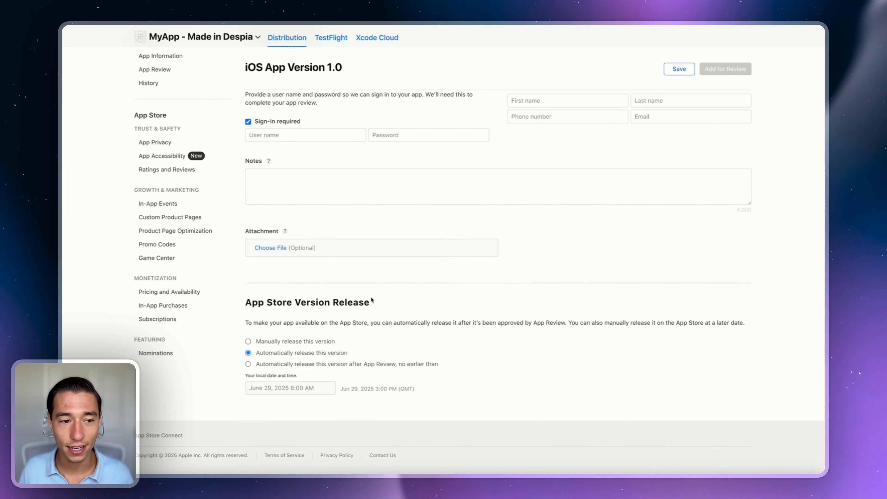
pyautogui.scroll(20, 333, 288)
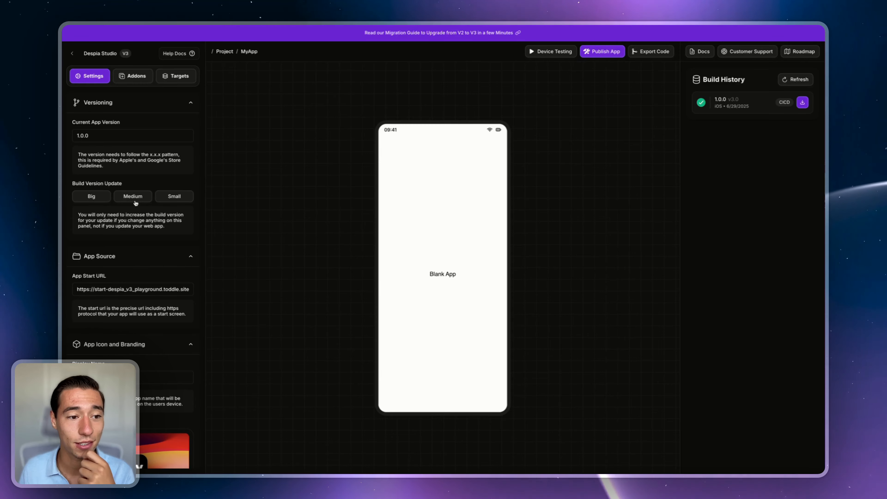
# Step: Add checkout.stripe.com to the Open Always in Browser list under In-App Link Handling
pyautogui.scroll(-9, 136, 202)
pyautogui.scroll(-4, 137, 202)
pyautogui.scroll(10, 136, 202)
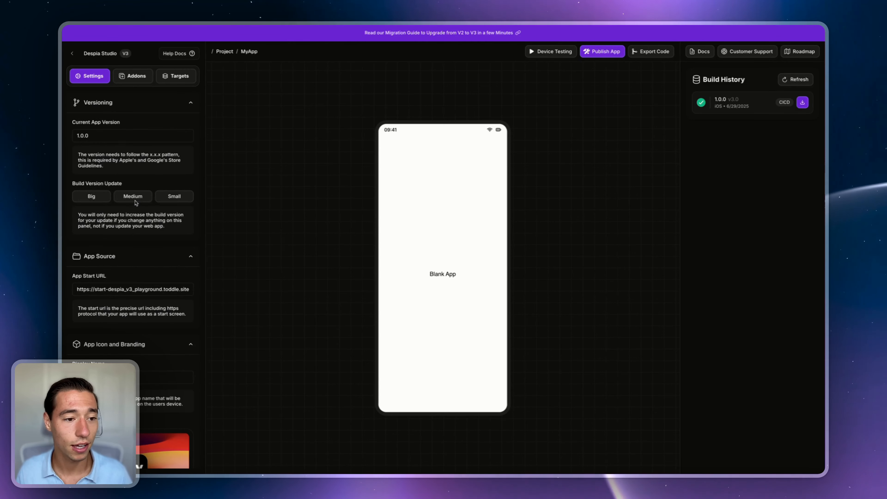
pyautogui.scroll(-15, 135, 201)
pyautogui.scroll(-10, 135, 201)
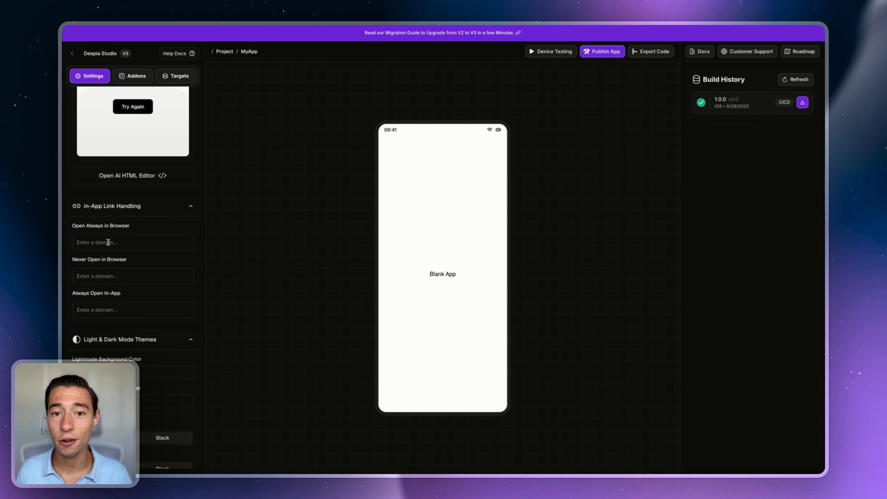
pyautogui.write('chec')
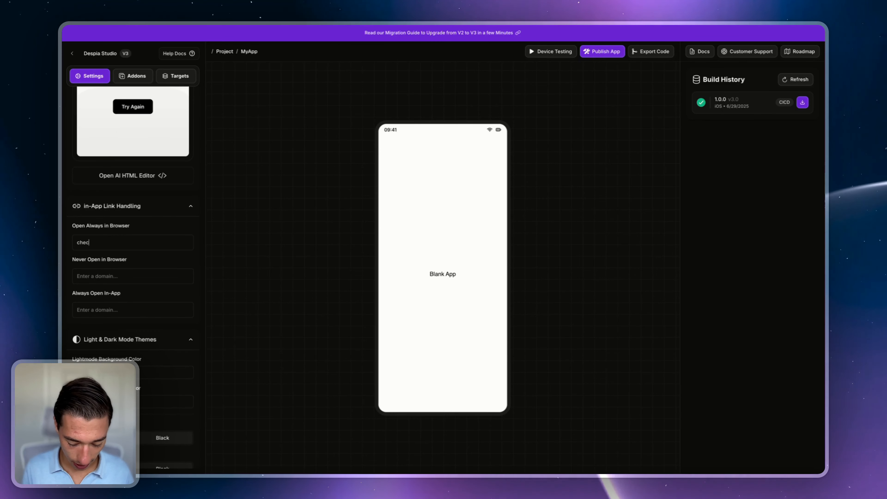
pyautogui.write('kout.')
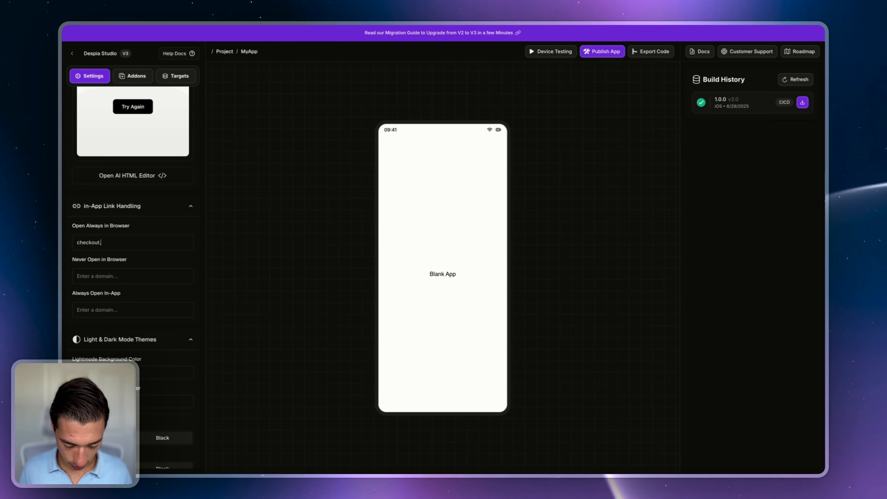
pyautogui.write('stripe.com')
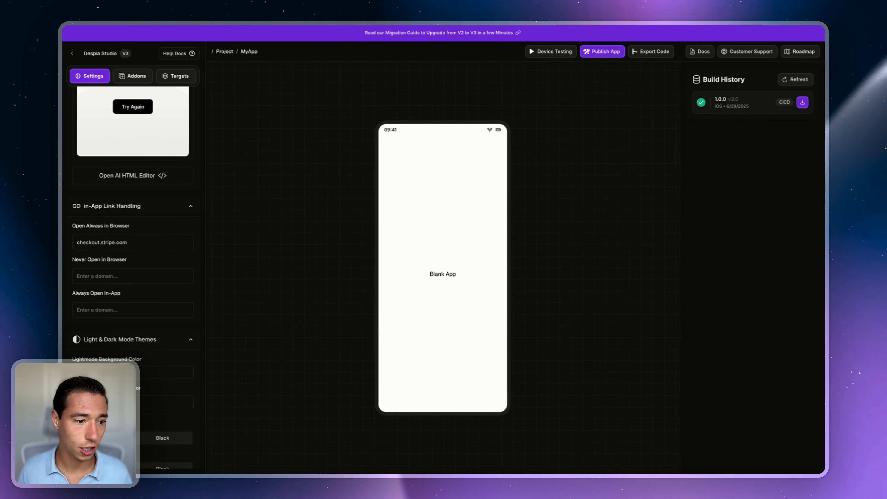
pyautogui.press('Return')
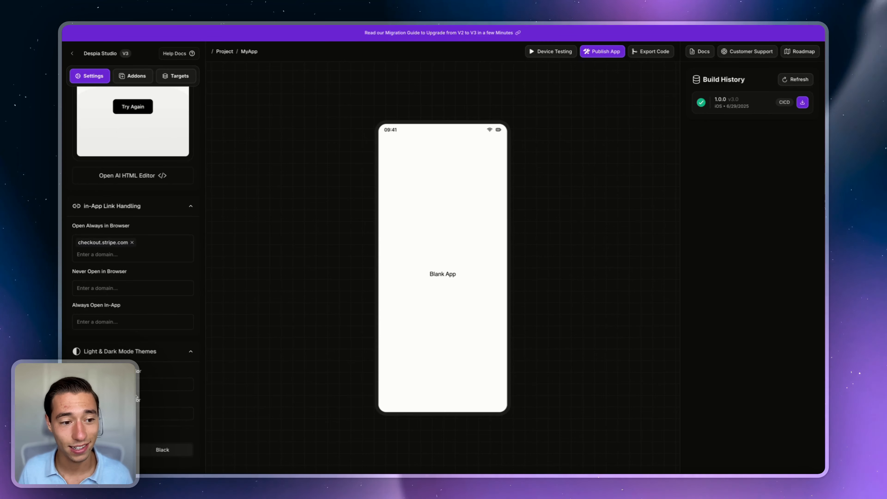
pyautogui.scroll(10, 133, 314)
pyautogui.scroll(-10, 139, 296)
pyautogui.scroll(-6, 138, 297)
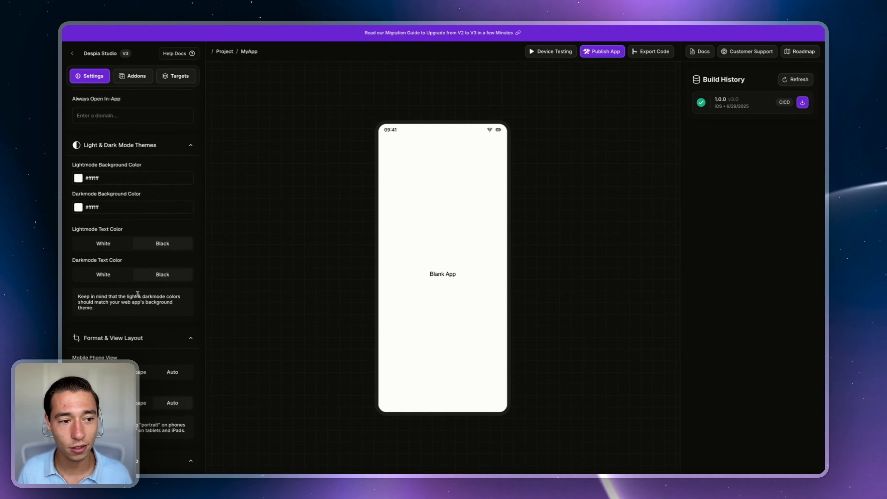
pyautogui.scroll(1, 139, 296)
pyautogui.scroll(3, 142, 108)
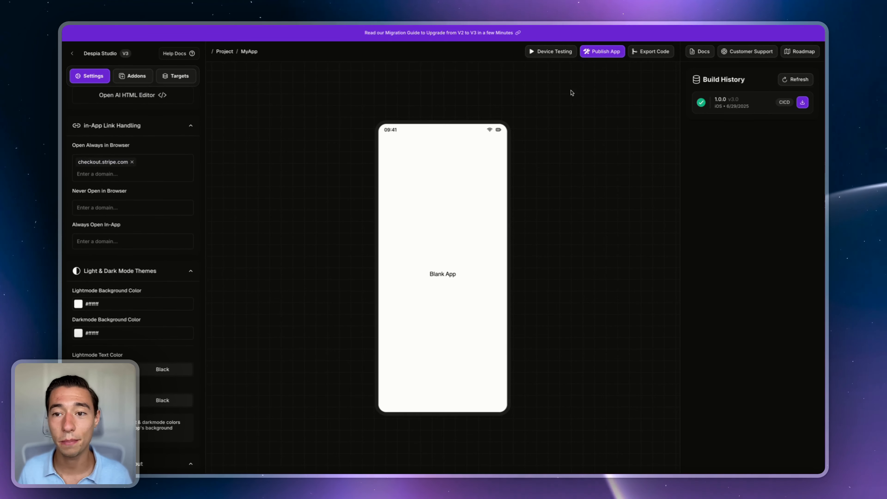
# Step: Open and close the one-click deployment settings
pyautogui.click(594, 53)
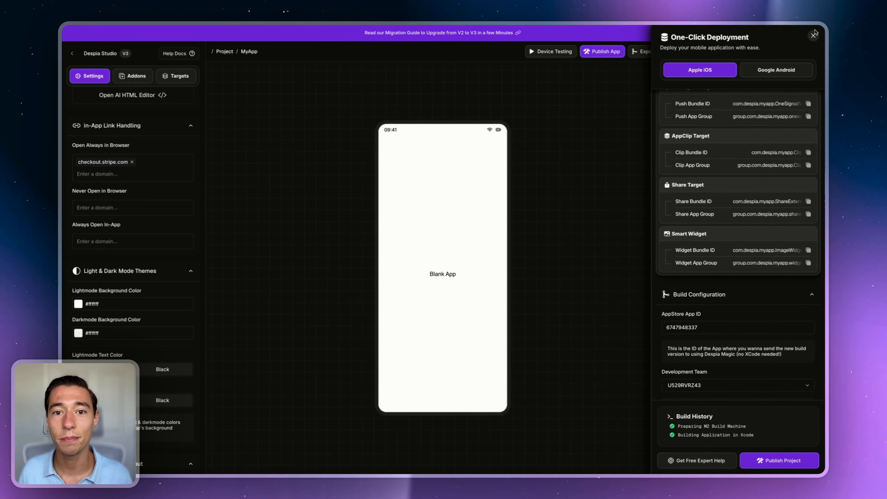
pyautogui.click(813, 36)
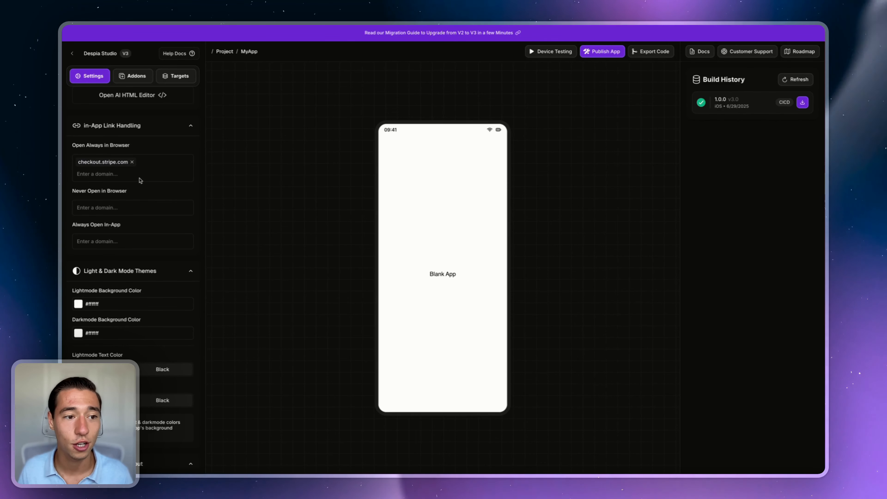
pyautogui.scroll(3, 139, 182)
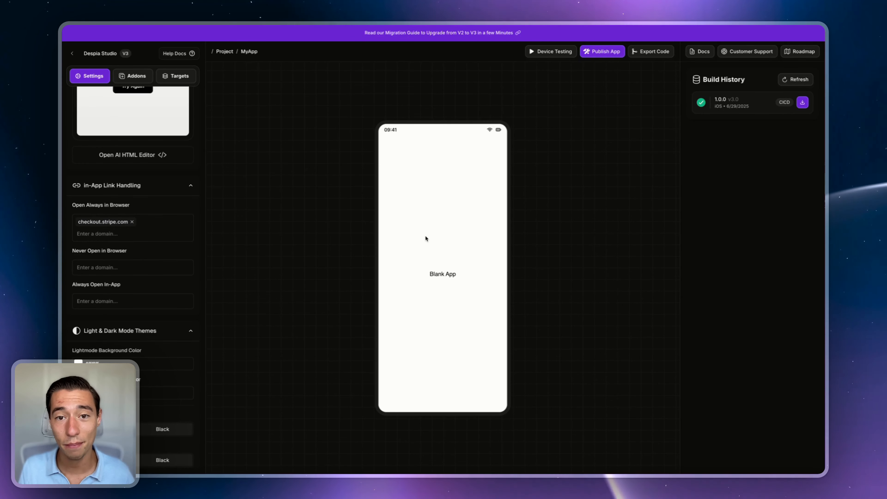
# Step: Open the Native Contacts documentation from Addons and select its requestcontactpermission code line
pyautogui.click(128, 81)
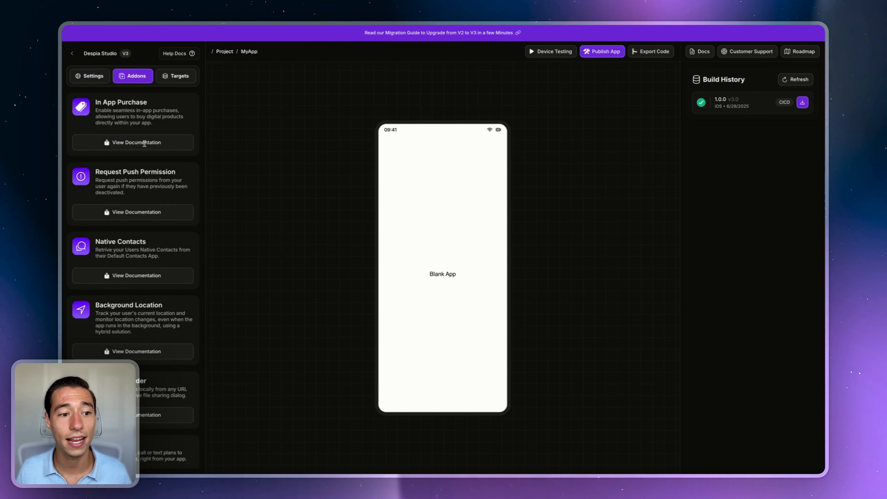
pyautogui.click(137, 275)
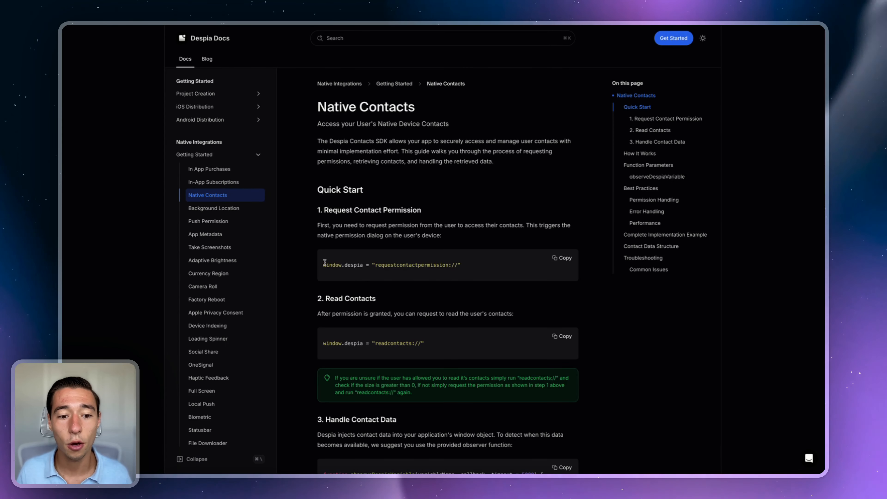
pyautogui.moveTo(322, 265); pyautogui.dragTo(464, 266)
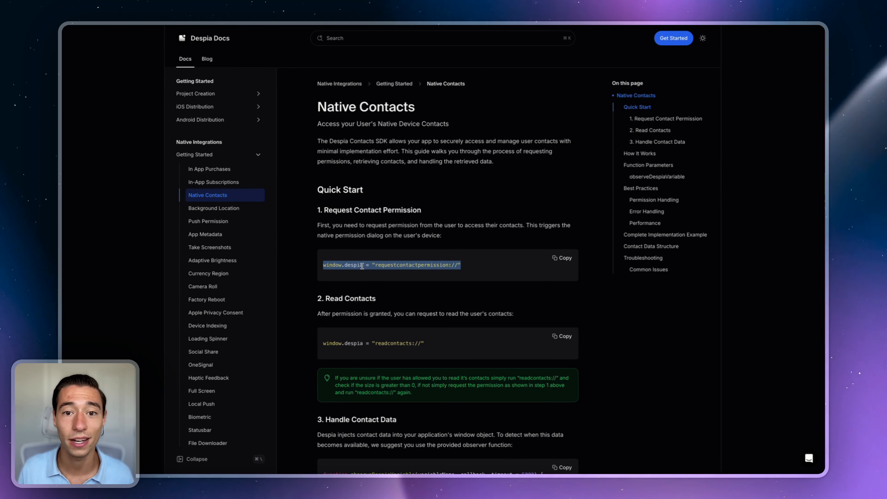
pyautogui.click(351, 263)
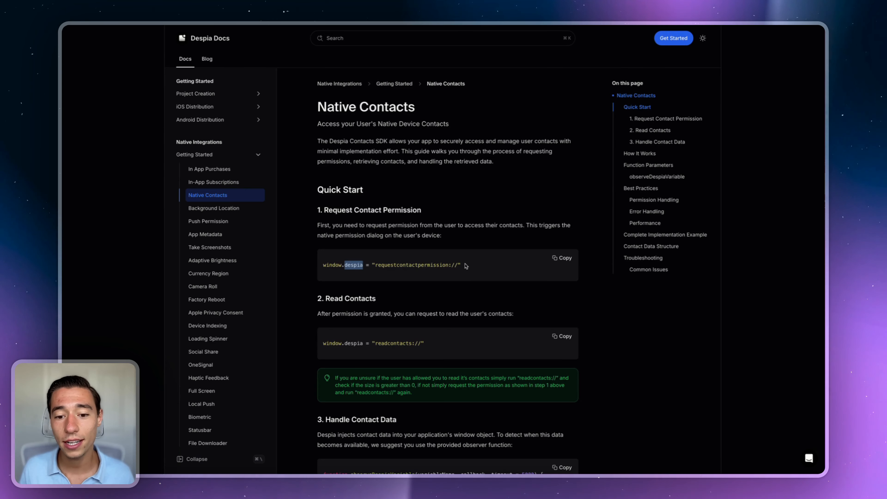
pyautogui.click(373, 277)
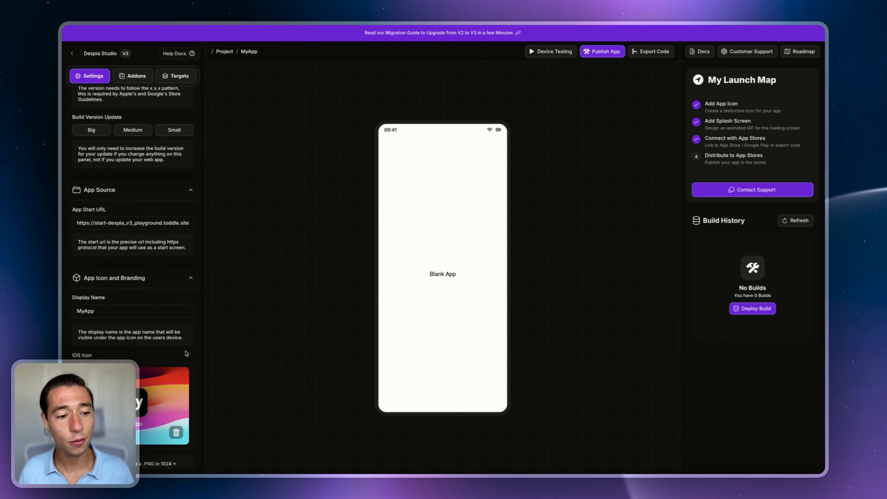
# Step: Add checkout.stripe.com to the In-App Link Handling 'Open Always in Browser' domains
pyautogui.scroll(-15, 186, 353)
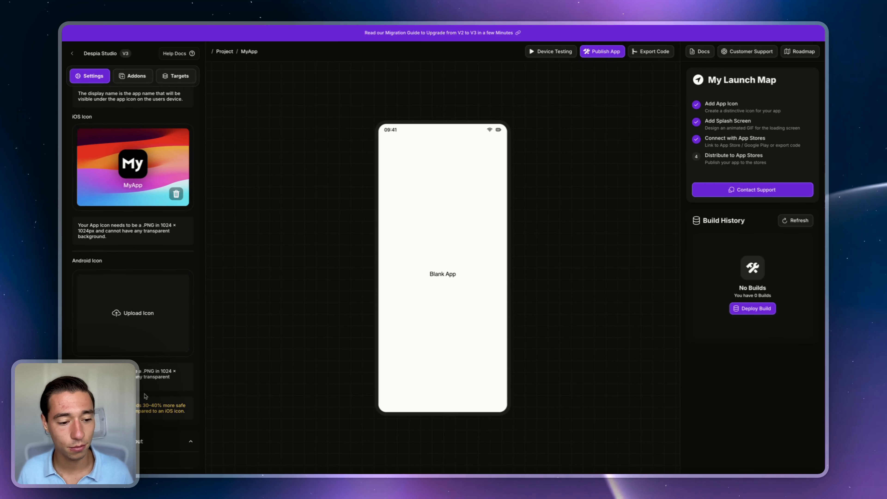
pyautogui.scroll(-15, 145, 397)
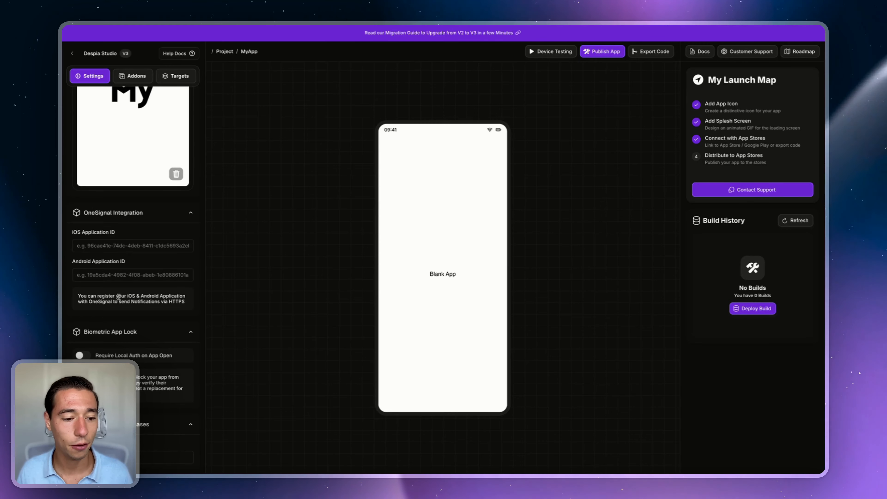
pyautogui.scroll(-10, 107, 217)
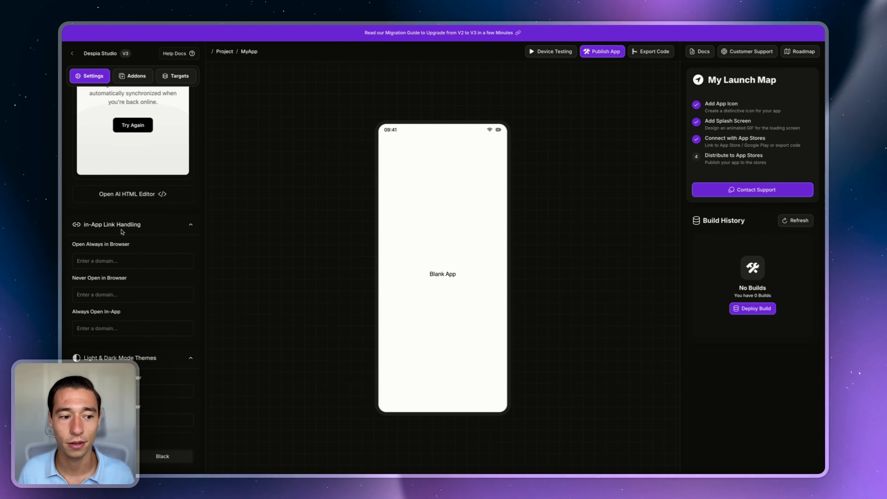
pyautogui.click(103, 260)
pyautogui.write('chec')
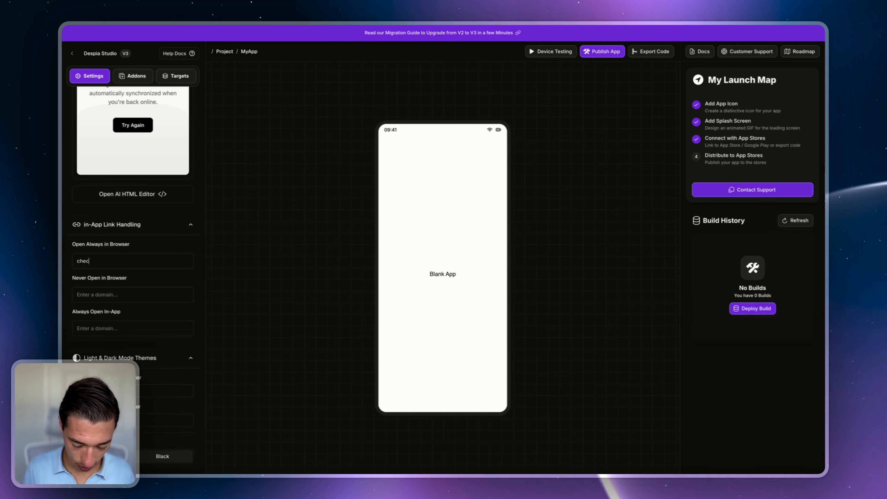
pyautogui.write('kout.stripe.com')
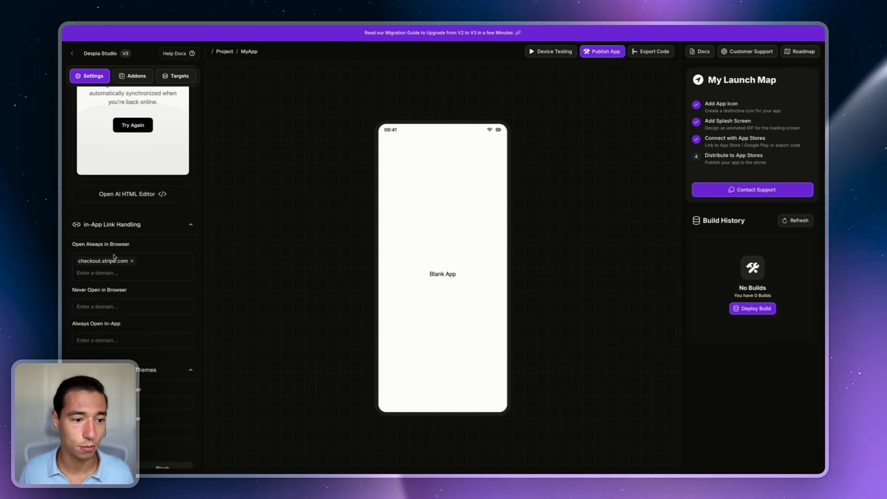
pyautogui.press('Return')
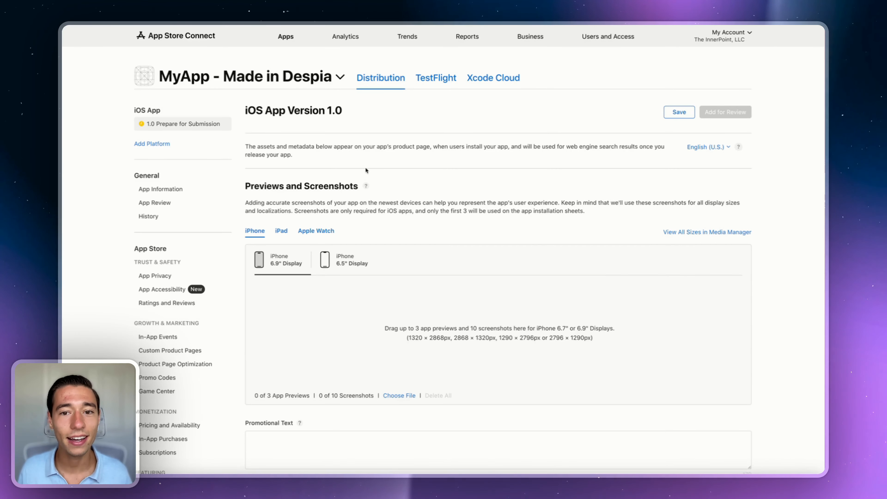
# Step: Replace the attached build on iOS App Version 1.0 with build 1 (version 1.0.0)
pyautogui.scroll(-15, 376, 334)
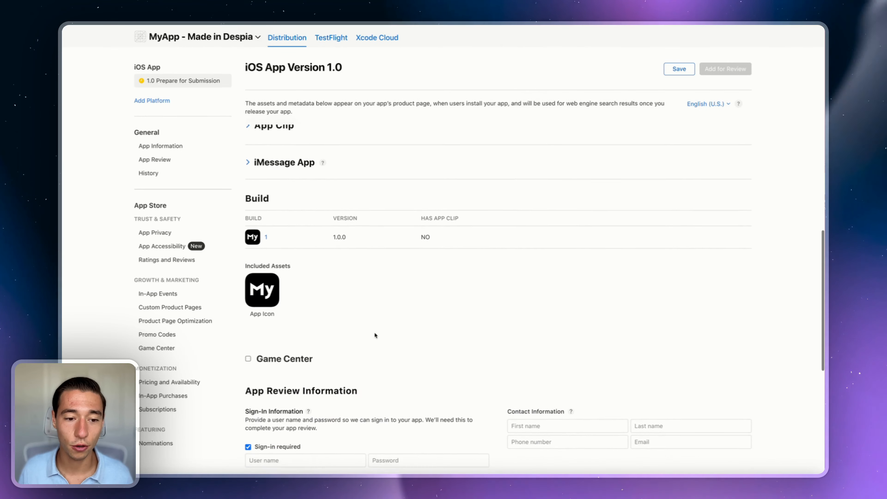
pyautogui.moveTo(743, 236)
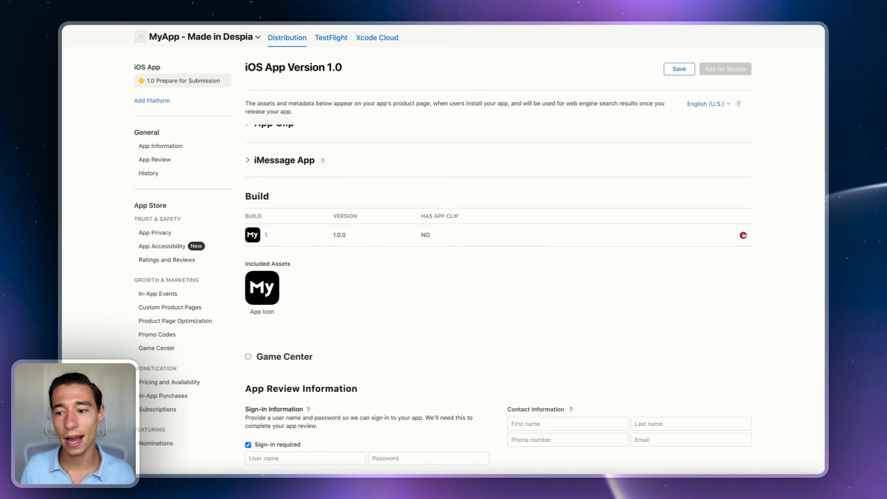
pyautogui.click(743, 235)
pyautogui.click(499, 244)
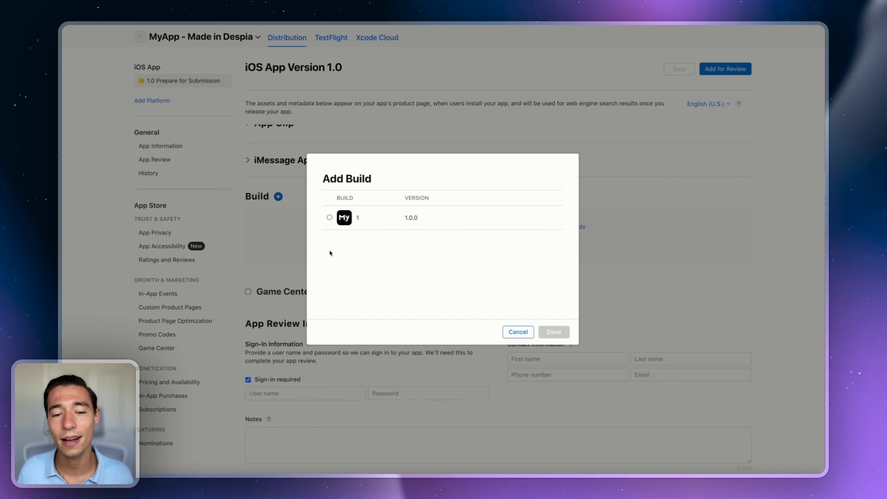
pyautogui.click(330, 217)
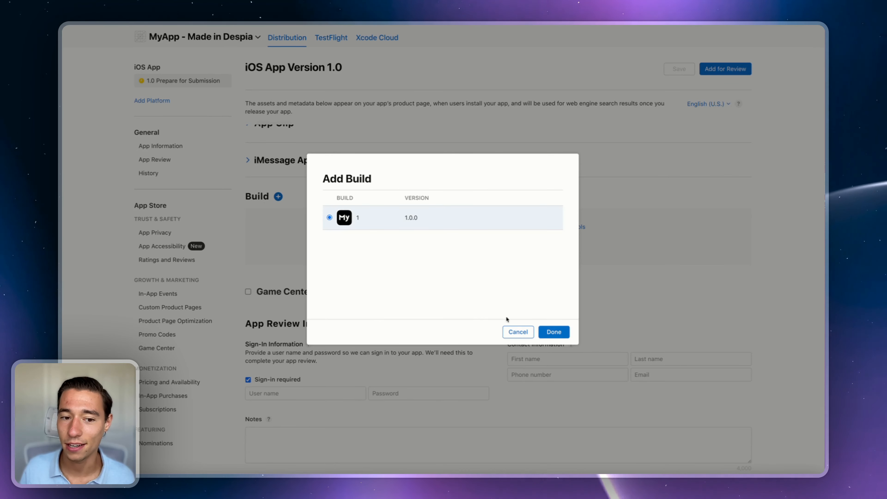
pyautogui.click(553, 331)
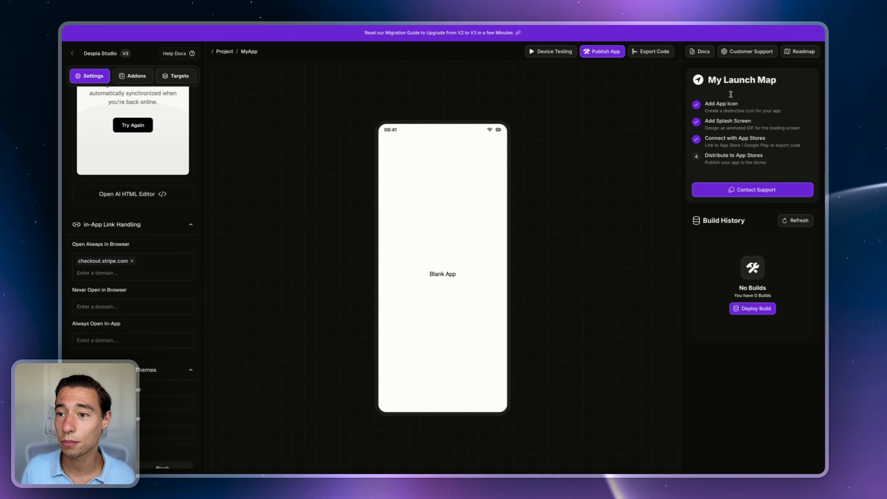
# Step: Open the Customer Support chat, close it, then reopen it from the toolbar
pyautogui.click(753, 52)
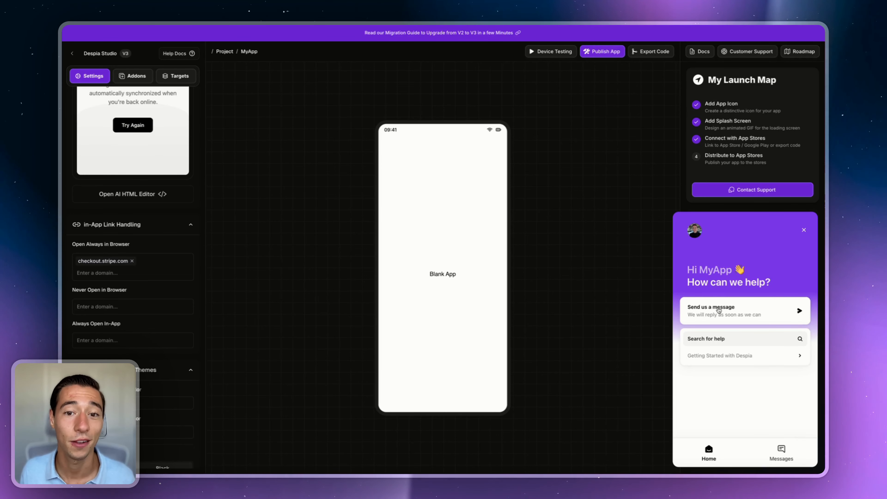
pyautogui.click(805, 230)
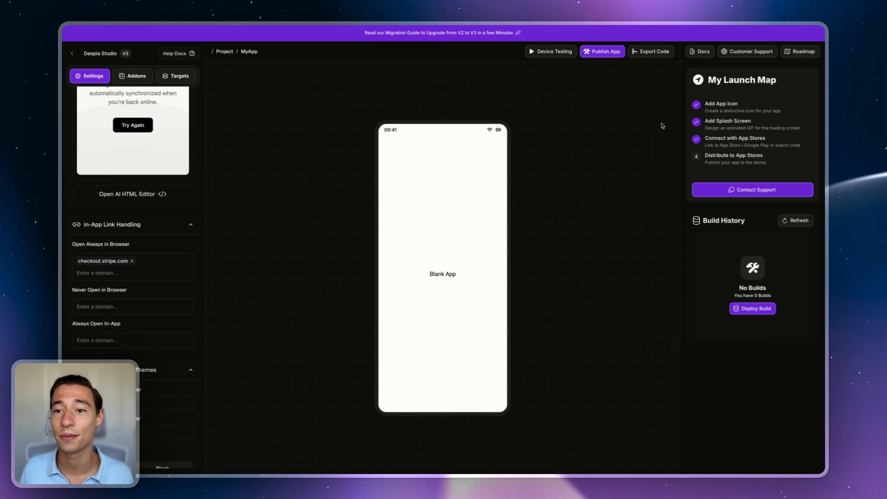
pyautogui.click(748, 52)
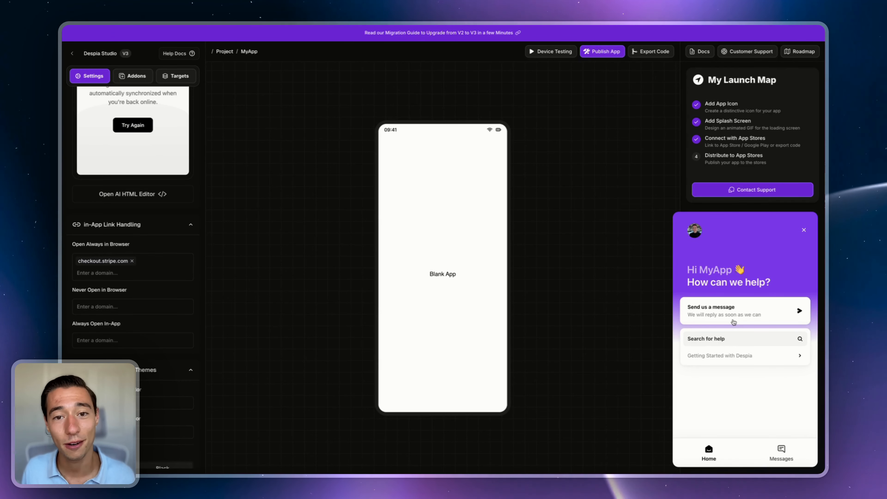